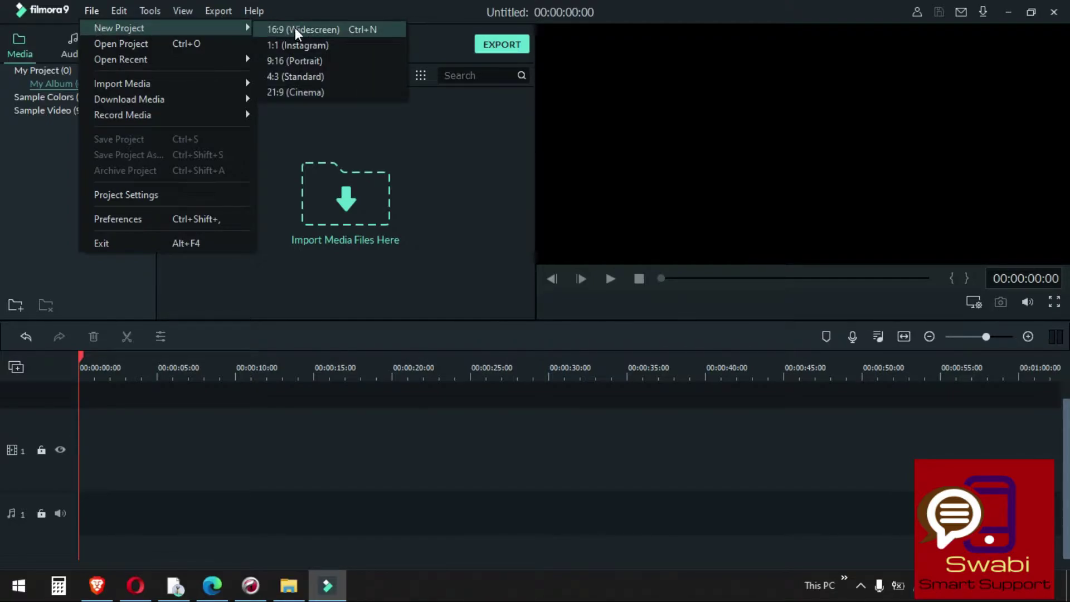
Create a new project in the 16:9 (Widescreen) format.
{"action": "left_click", "coordinate": [324, 34]}
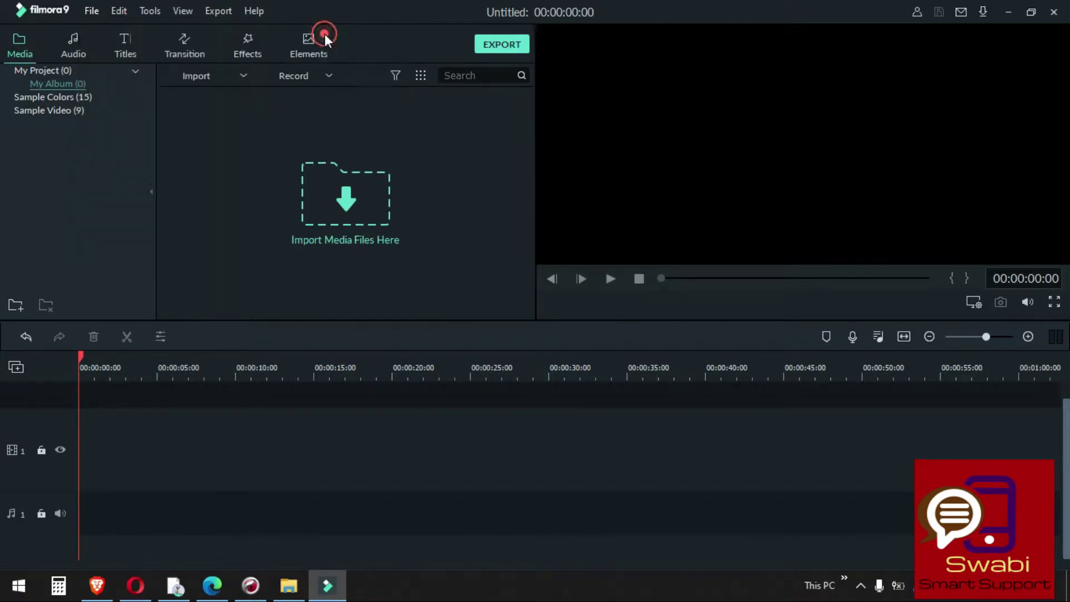
{"action": "left_click", "coordinate": [92, 12]}
{"action": "mouse_move", "coordinate": [116, 29]}
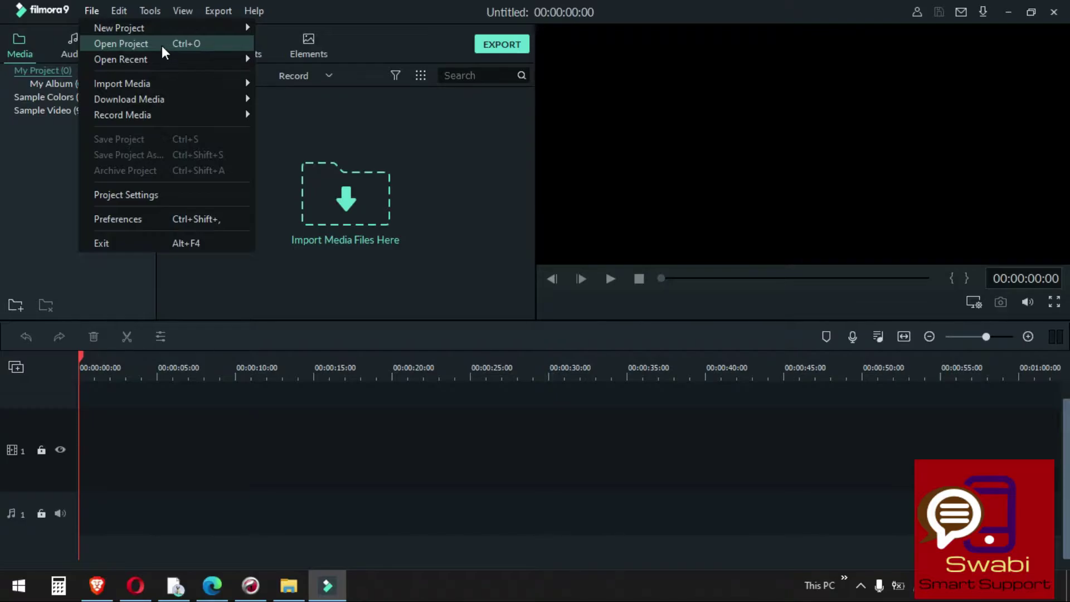
{"action": "mouse_move", "coordinate": [164, 83]}
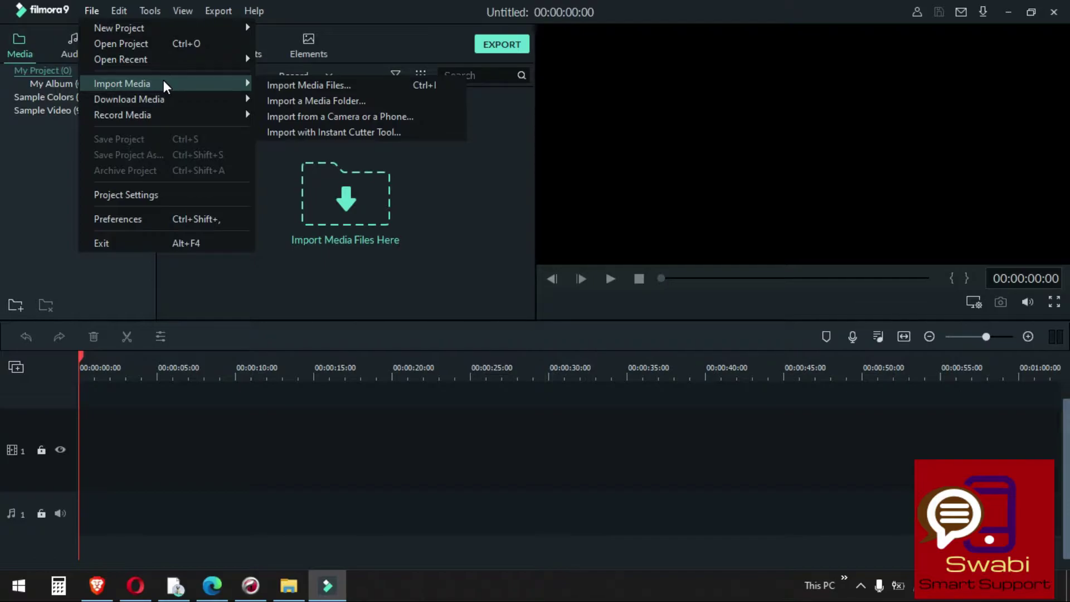
{"action": "left_click", "coordinate": [292, 86]}
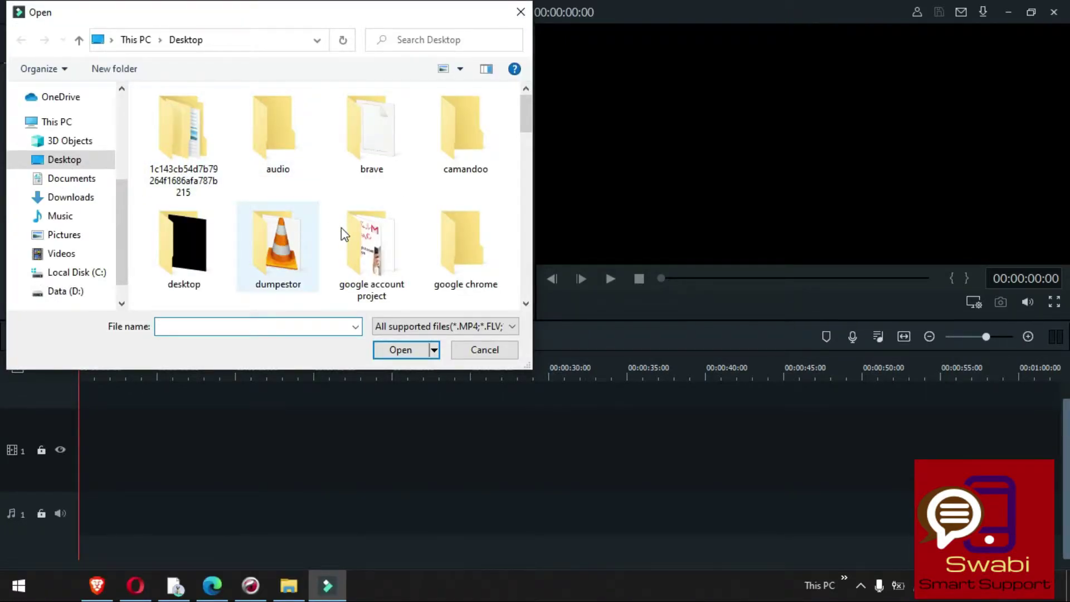
{"action": "scroll", "coordinate": [307, 192], "scroll_direction": "down", "scroll_amount": 8}
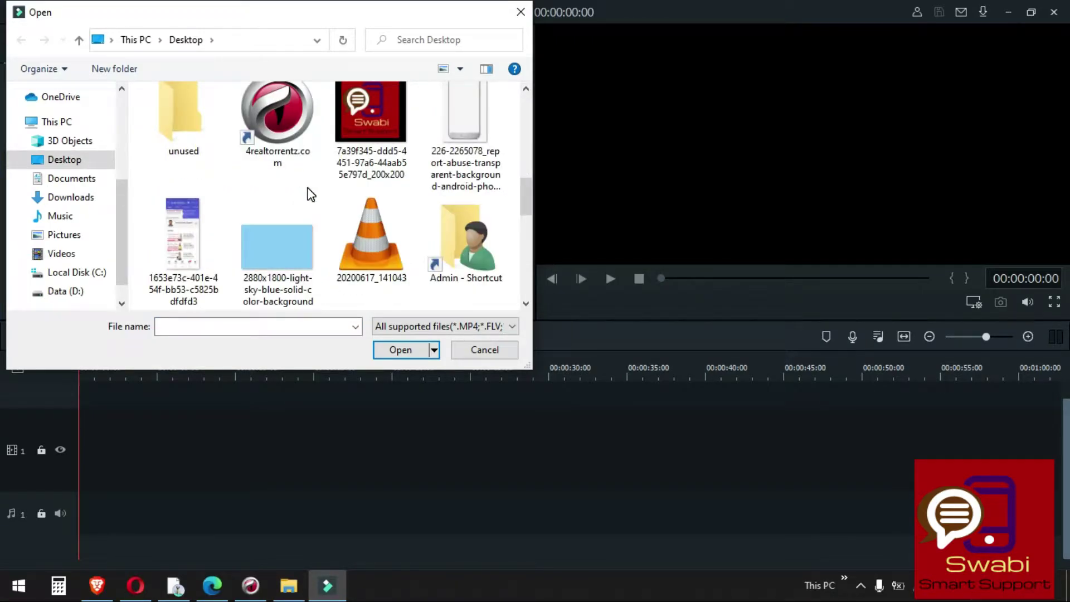
{"action": "scroll", "coordinate": [306, 192], "scroll_direction": "down", "scroll_amount": 1}
{"action": "scroll", "coordinate": [310, 194], "scroll_direction": "up", "scroll_amount": 1}
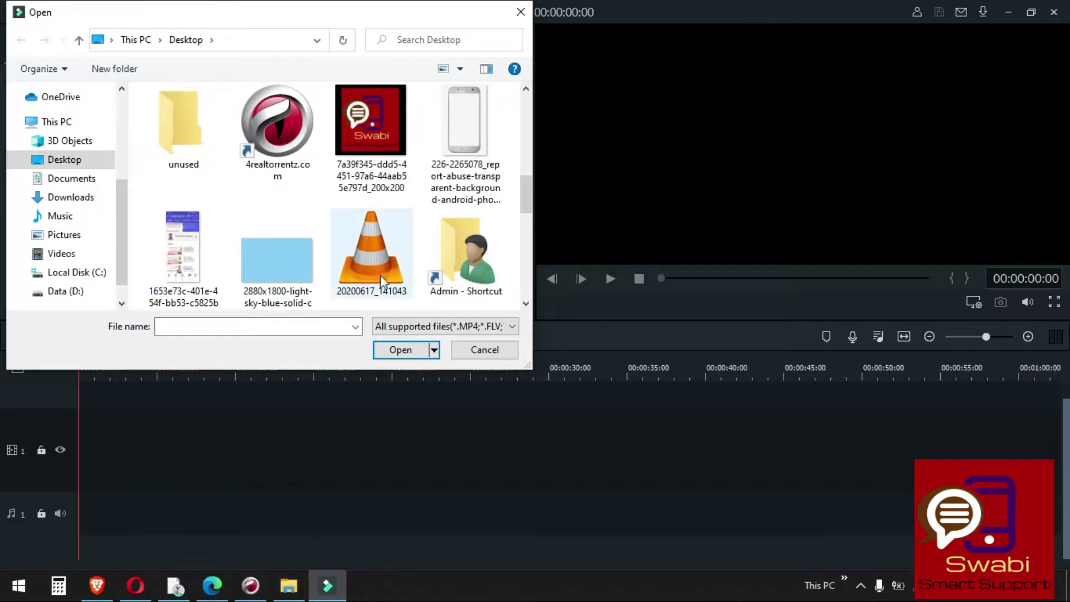
{"action": "left_click", "coordinate": [484, 349]}
In the project settings, set the aspect ratio to 16:9 (Widescreen) and the resolution to 1920 x 1080 (Full HD).
{"action": "left_click", "coordinate": [96, 9]}
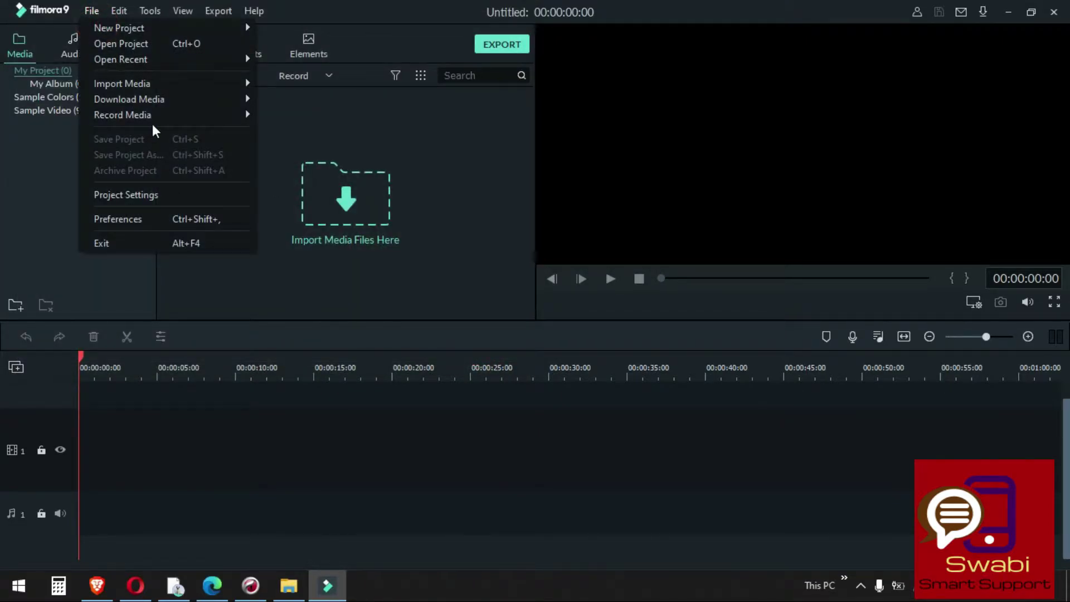
{"action": "mouse_move", "coordinate": [170, 98]}
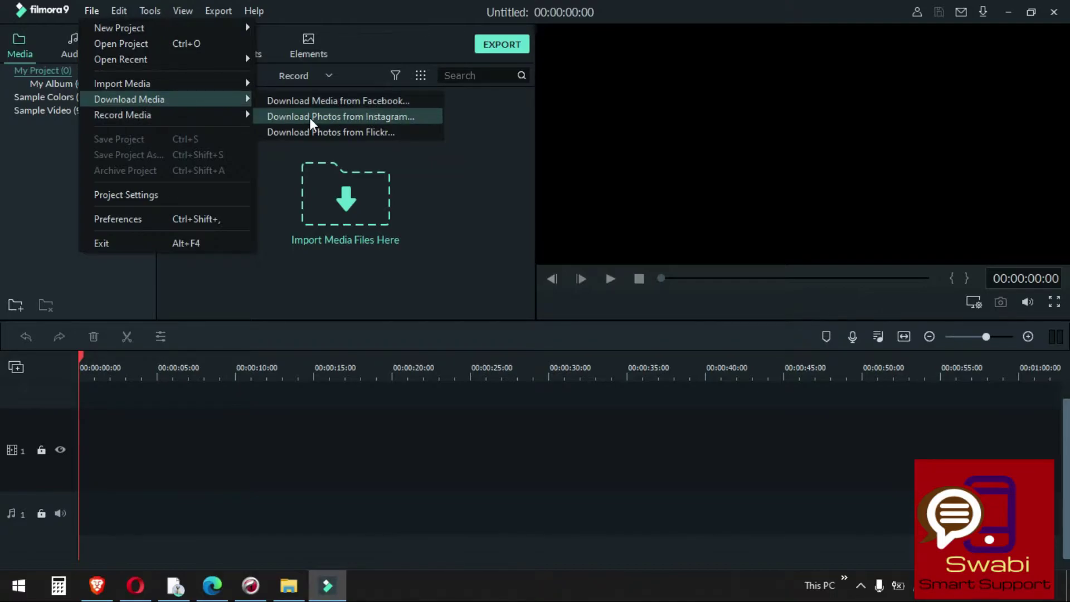
{"action": "mouse_move", "coordinate": [202, 115]}
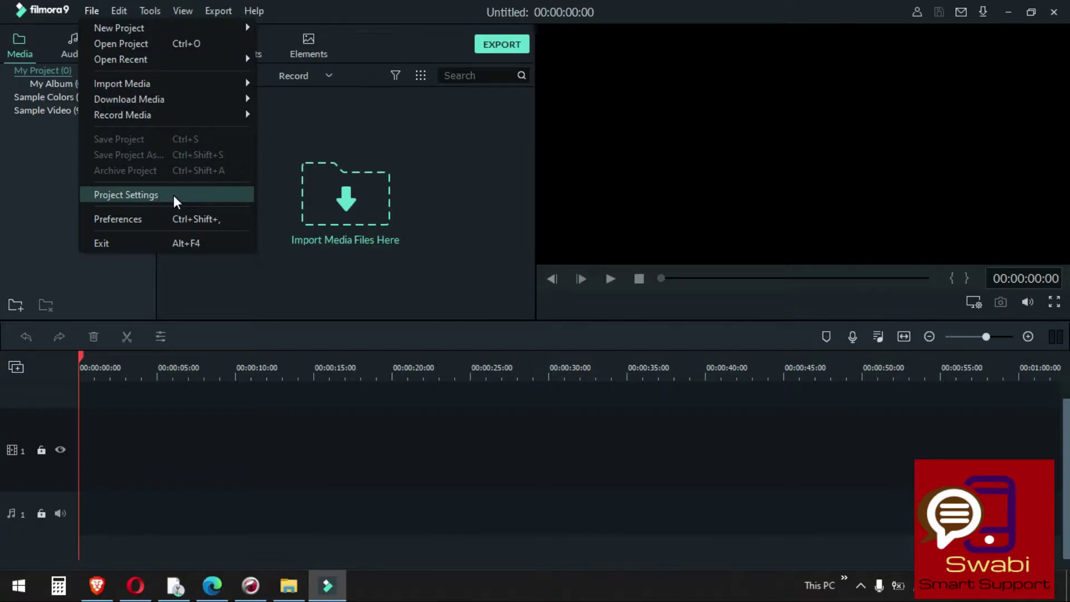
{"action": "left_click", "coordinate": [173, 200]}
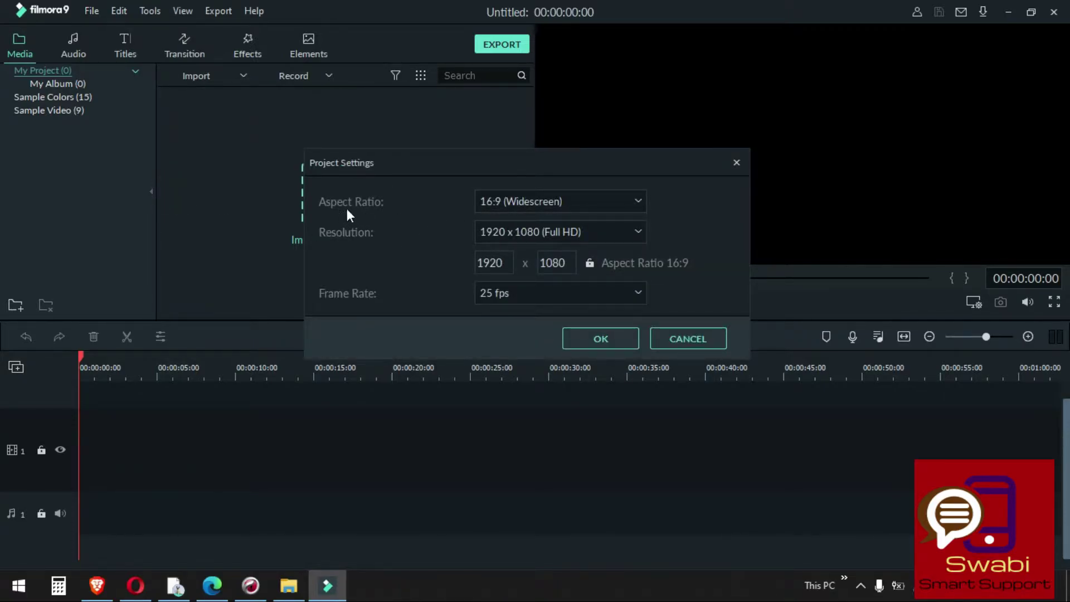
{"action": "left_click", "coordinate": [636, 201]}
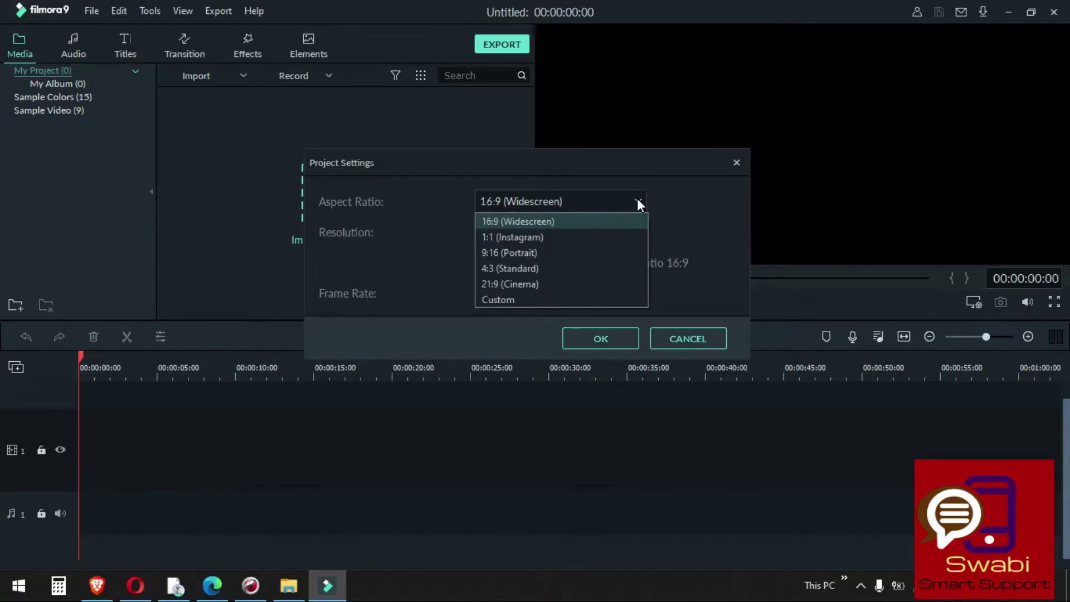
{"action": "left_click", "coordinate": [546, 287]}
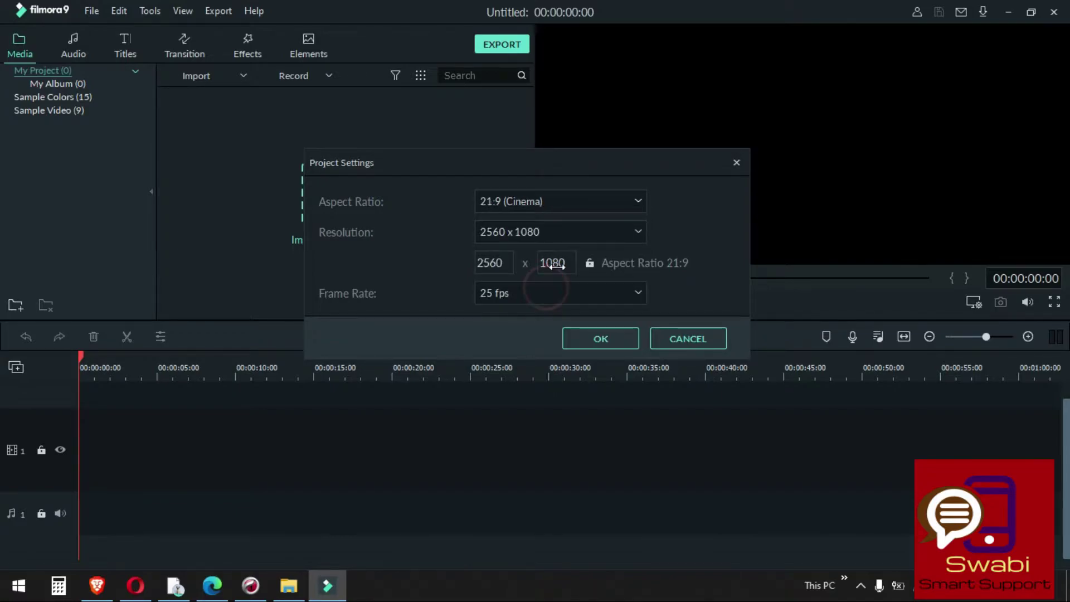
{"action": "left_click", "coordinate": [634, 200]}
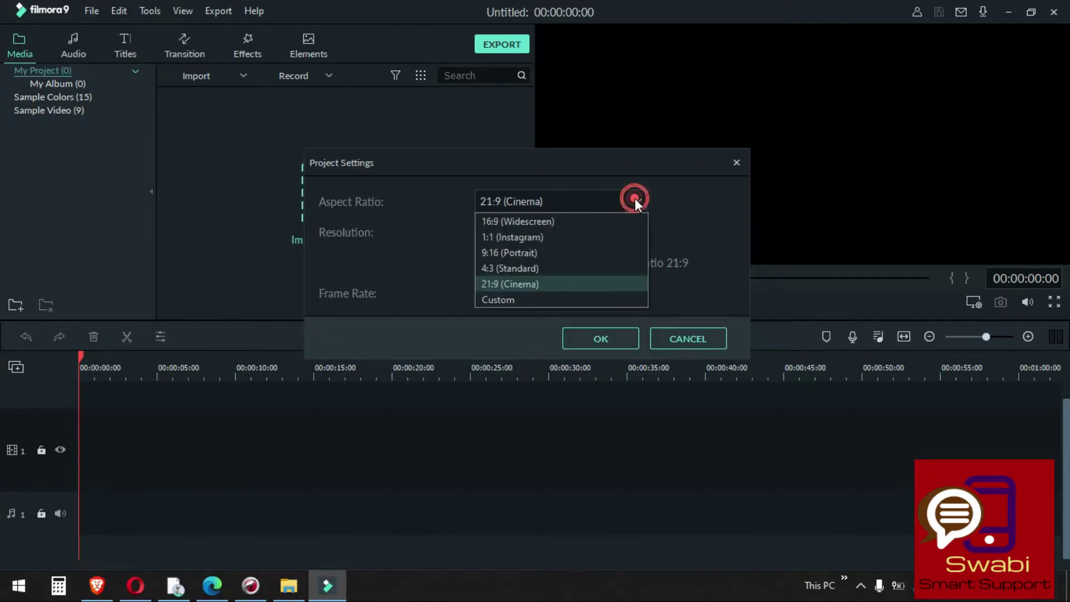
{"action": "left_click", "coordinate": [555, 220]}
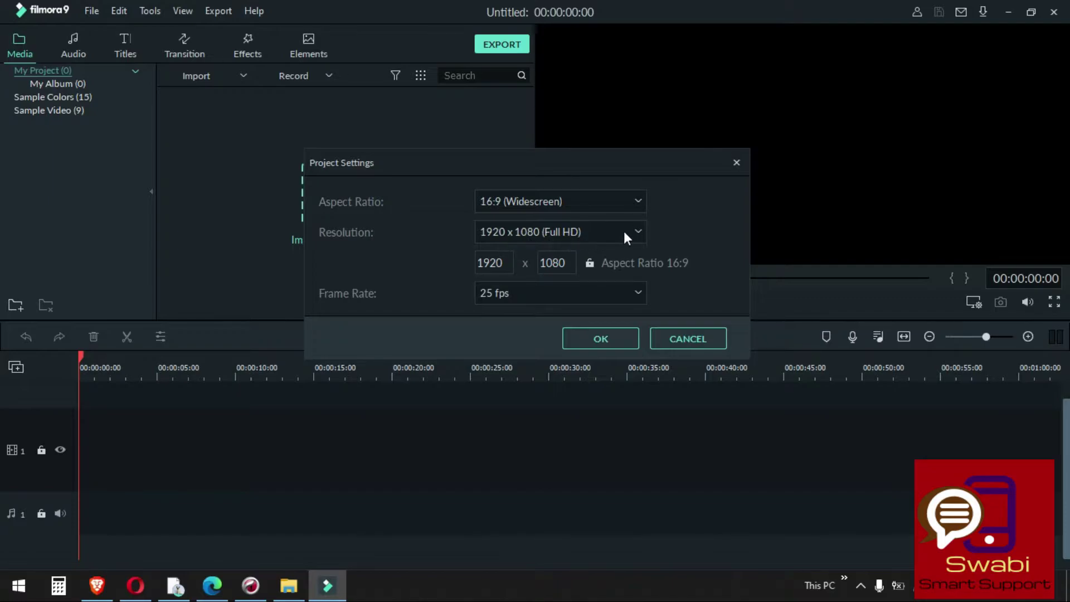
{"action": "left_click", "coordinate": [638, 231]}
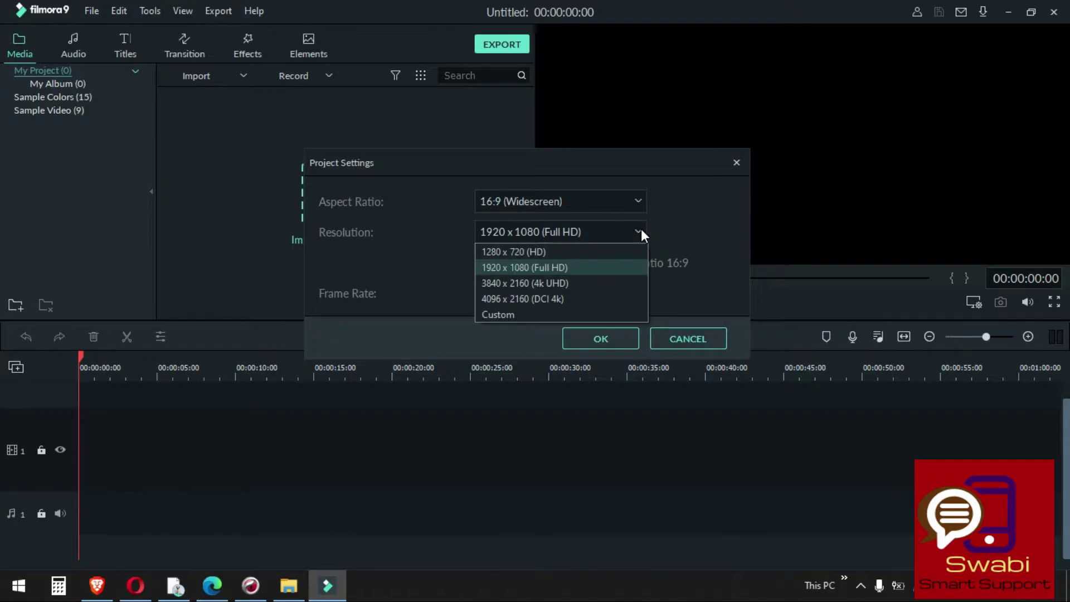
{"action": "left_click", "coordinate": [538, 269]}
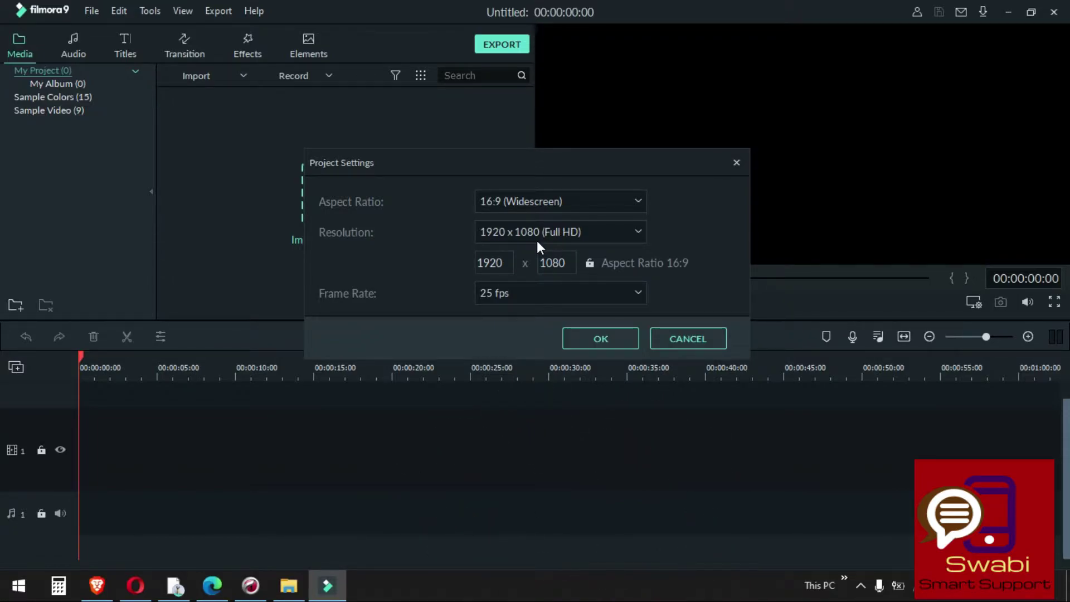
Lock the project's aspect ratio, set the frame rate to 60 fps and apply the project settings.
{"action": "double_click", "coordinate": [496, 263]}
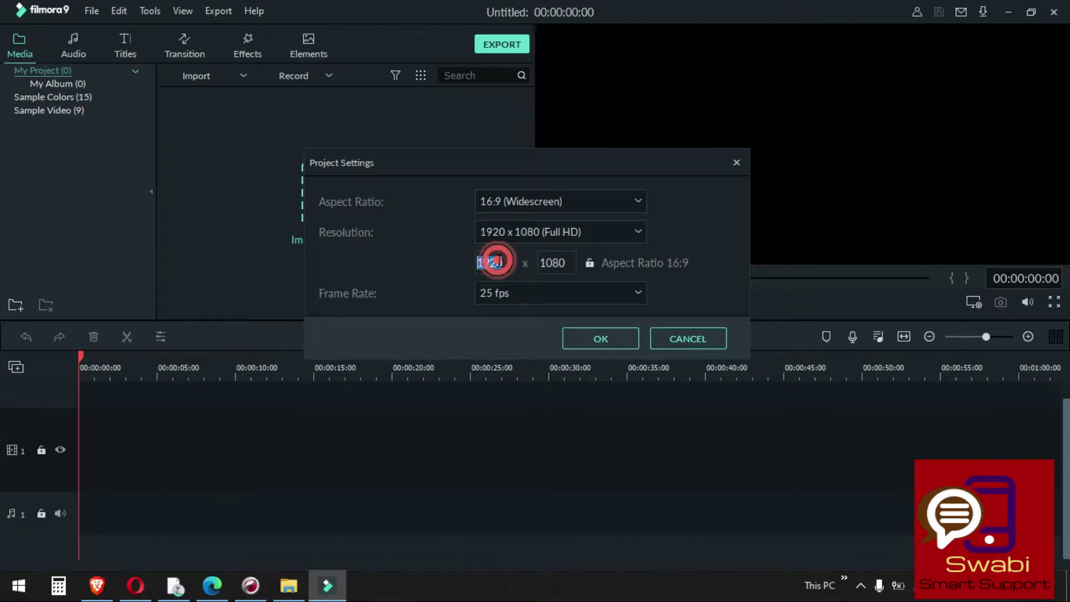
{"action": "double_click", "coordinate": [546, 263]}
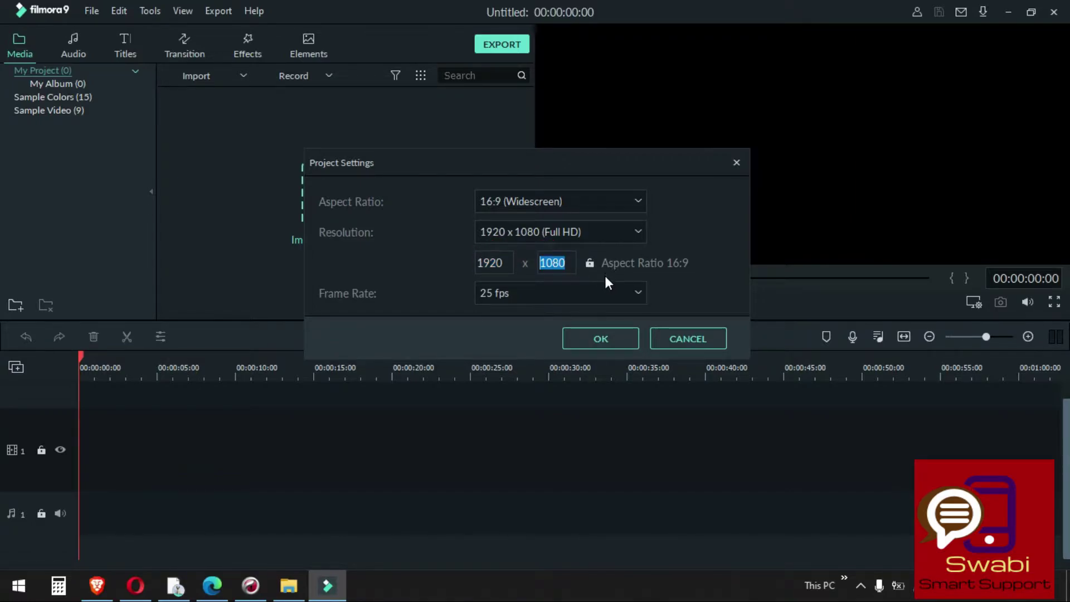
{"action": "left_click", "coordinate": [677, 240]}
{"action": "left_click", "coordinate": [620, 292]}
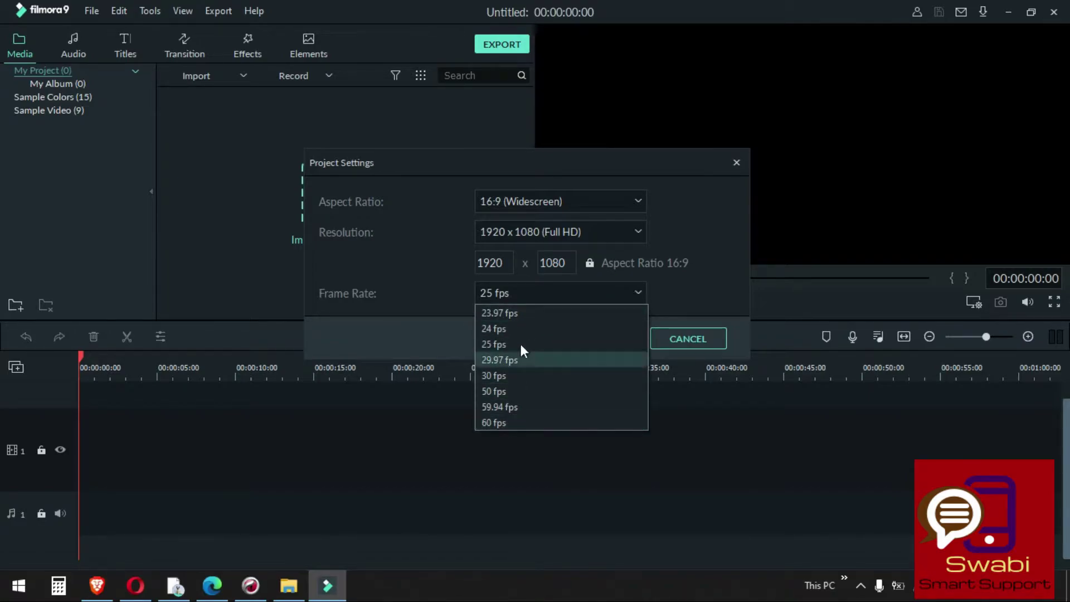
{"action": "left_click", "coordinate": [493, 423]}
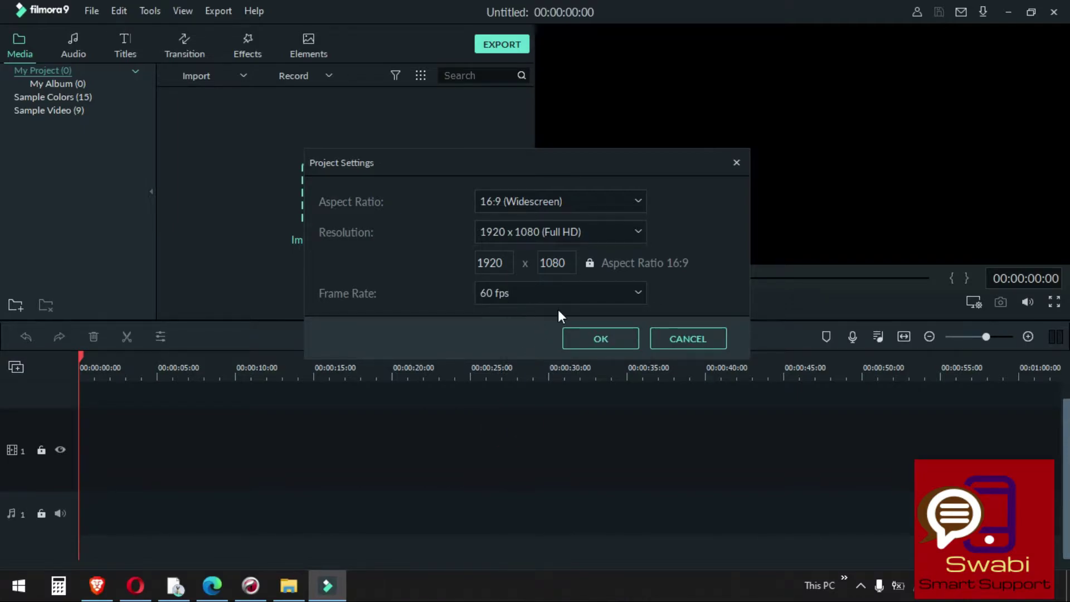
{"action": "left_click", "coordinate": [639, 291]}
{"action": "left_click", "coordinate": [640, 289]}
{"action": "left_click", "coordinate": [592, 342]}
Open the program preferences and look through the available interface languages.
{"action": "left_click", "coordinate": [96, 11]}
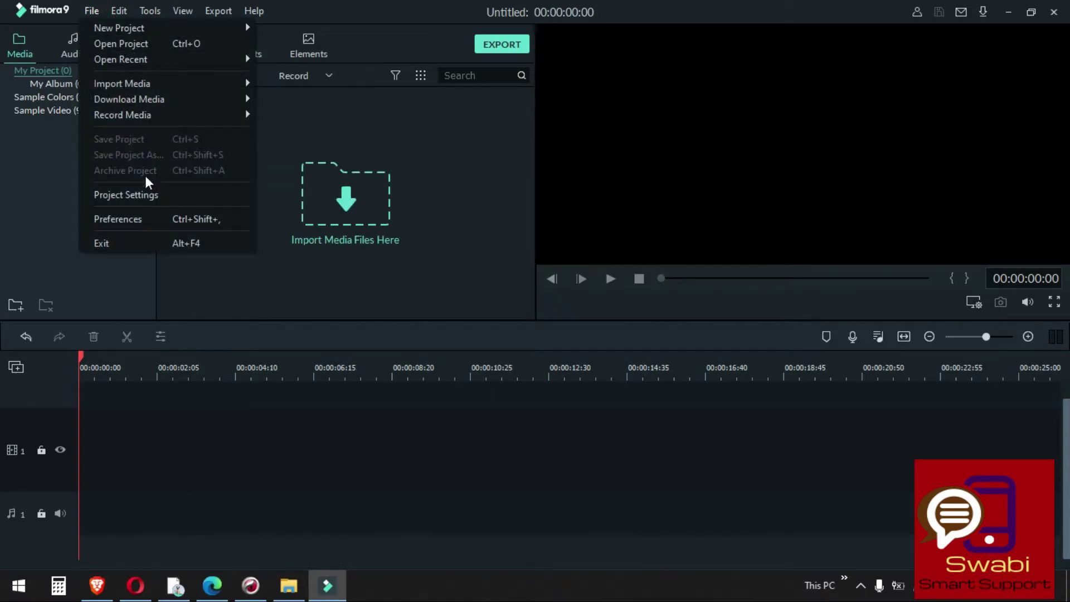
{"action": "left_click", "coordinate": [146, 219]}
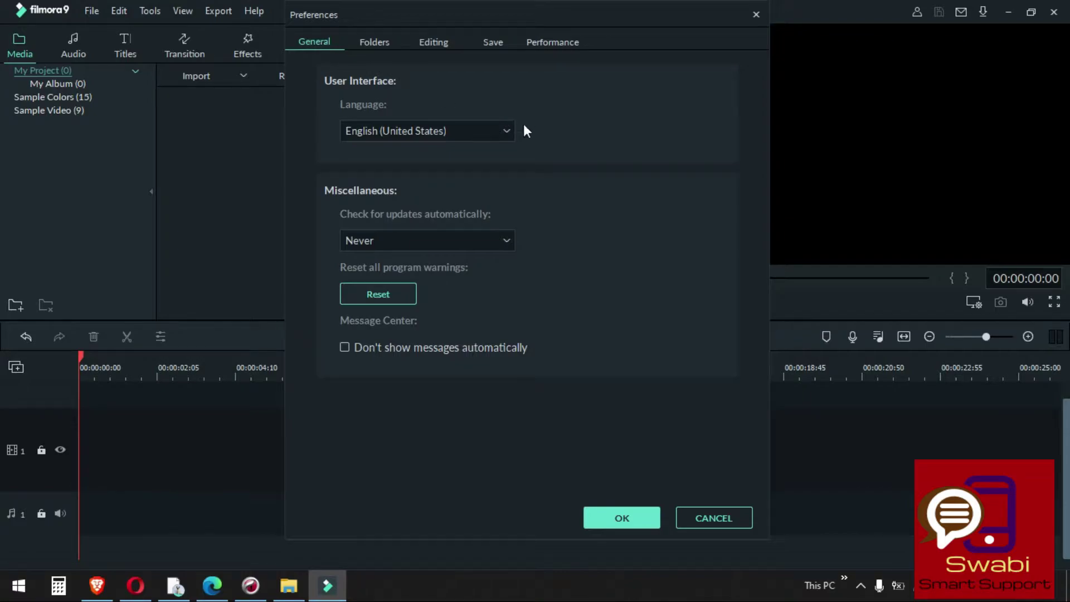
{"action": "left_click", "coordinate": [507, 129]}
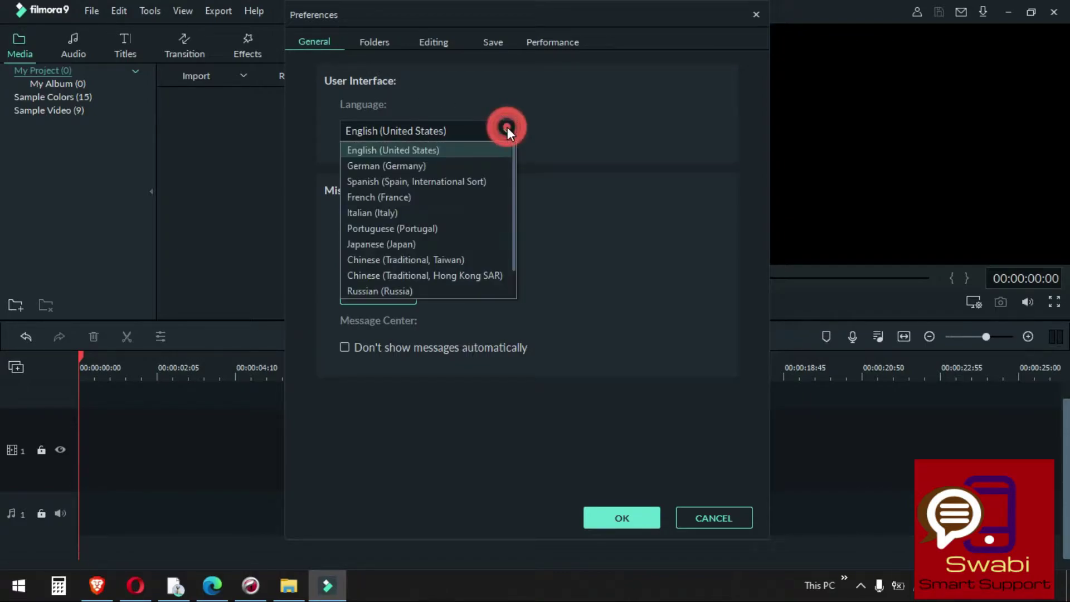
{"action": "left_click", "coordinate": [507, 129]}
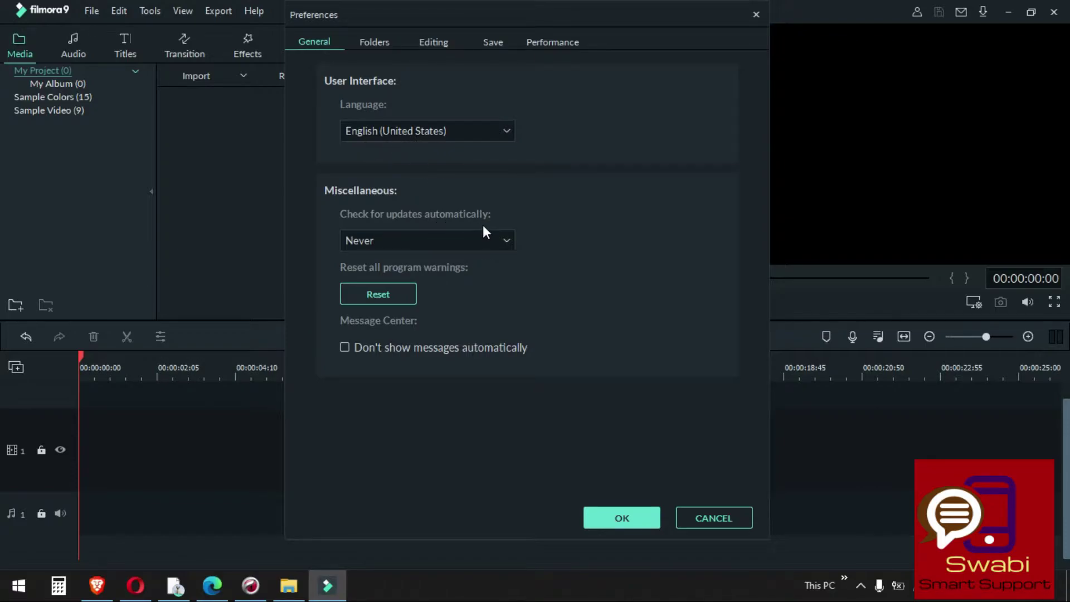
Try Every Day as the interval for automatic update checks, and set it back to Never.
{"action": "left_click", "coordinate": [505, 240]}
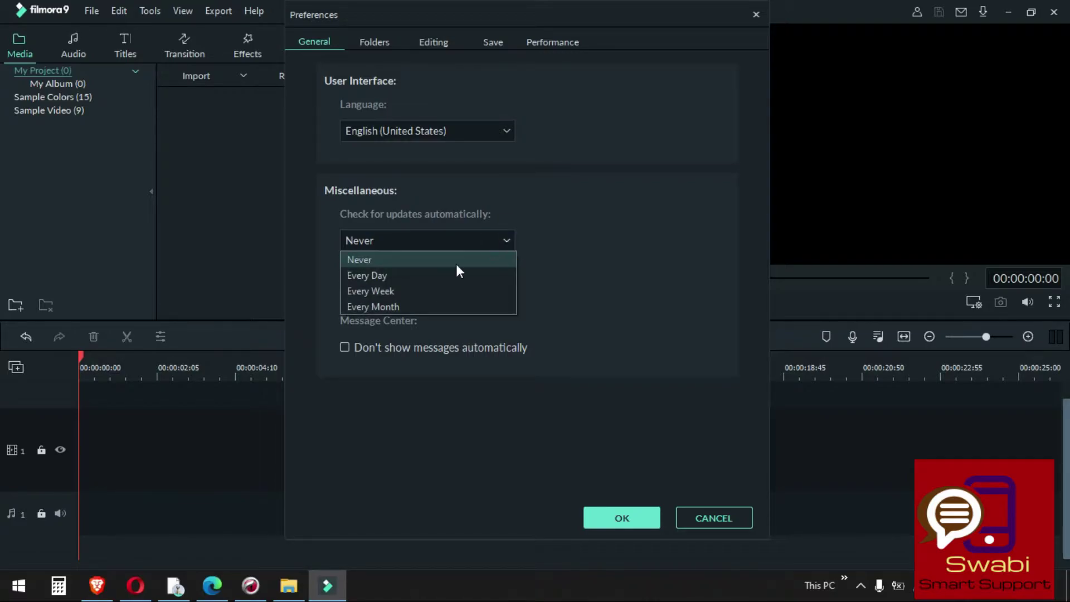
{"action": "left_click", "coordinate": [423, 279]}
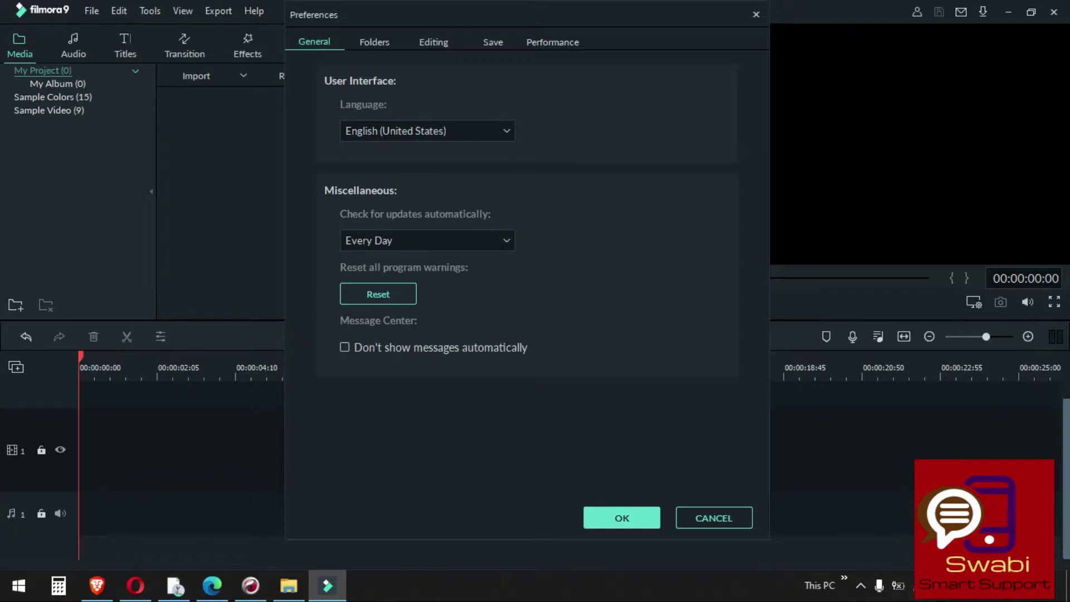
{"action": "left_click", "coordinate": [444, 240]}
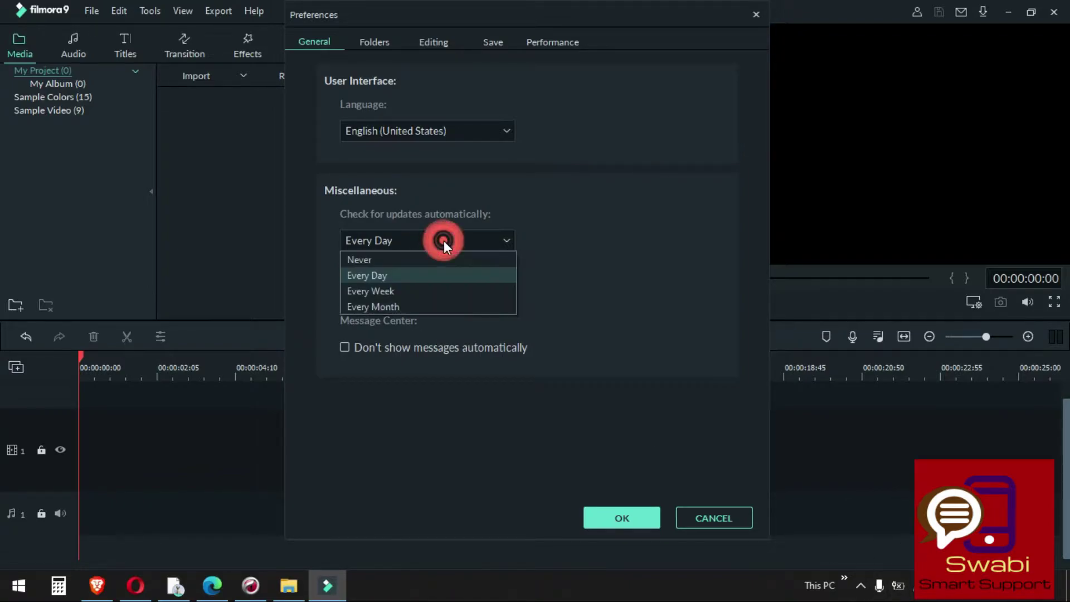
{"action": "left_click", "coordinate": [424, 255]}
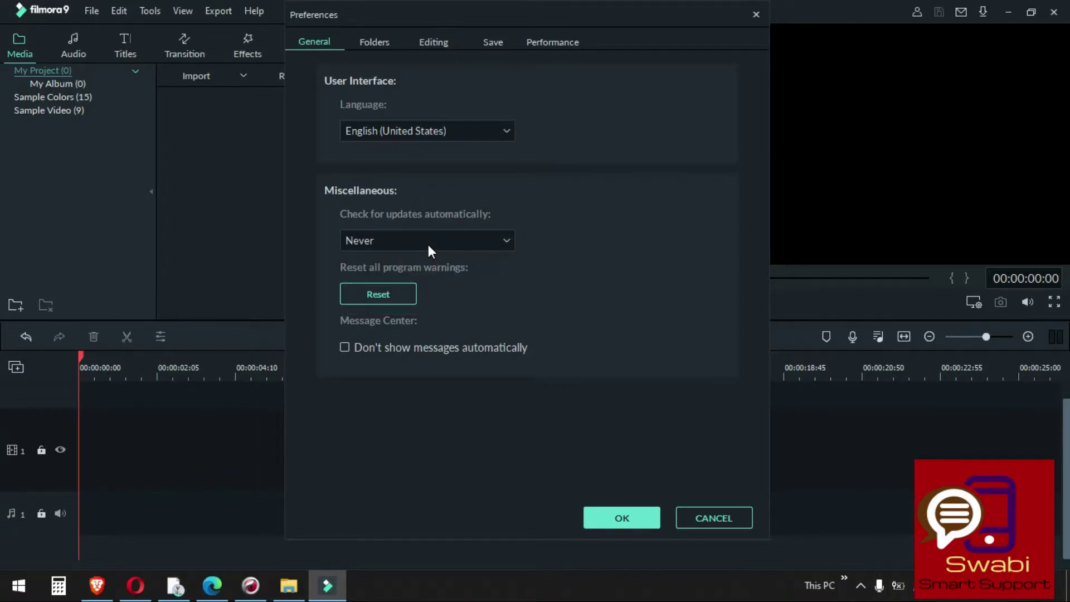
Reset all program warnings in the general preferences.
{"action": "left_click", "coordinate": [373, 296]}
{"action": "left_click", "coordinate": [432, 246]}
{"action": "left_click", "coordinate": [432, 246]}
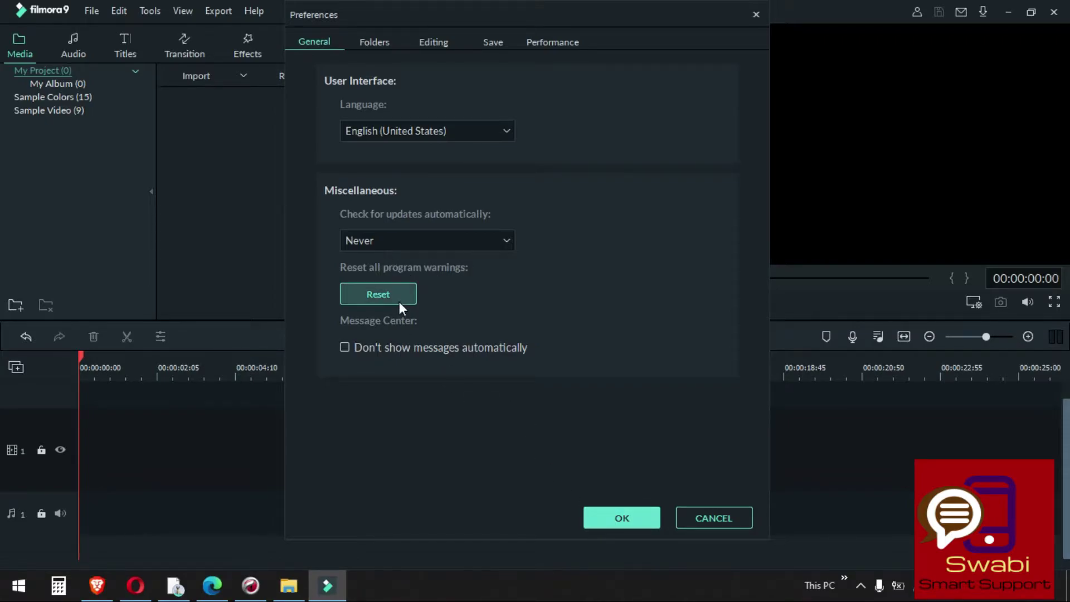
Review the folder preferences, inspecting the directories used for temporary files and recorded files without changing them.
{"action": "left_click", "coordinate": [376, 43]}
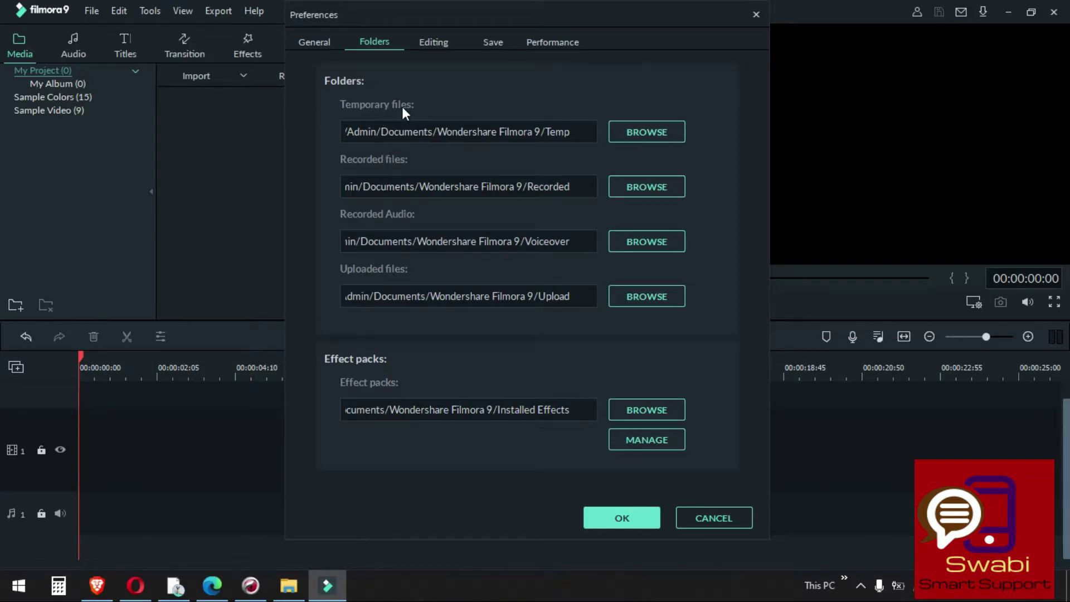
{"action": "left_click", "coordinate": [620, 132]}
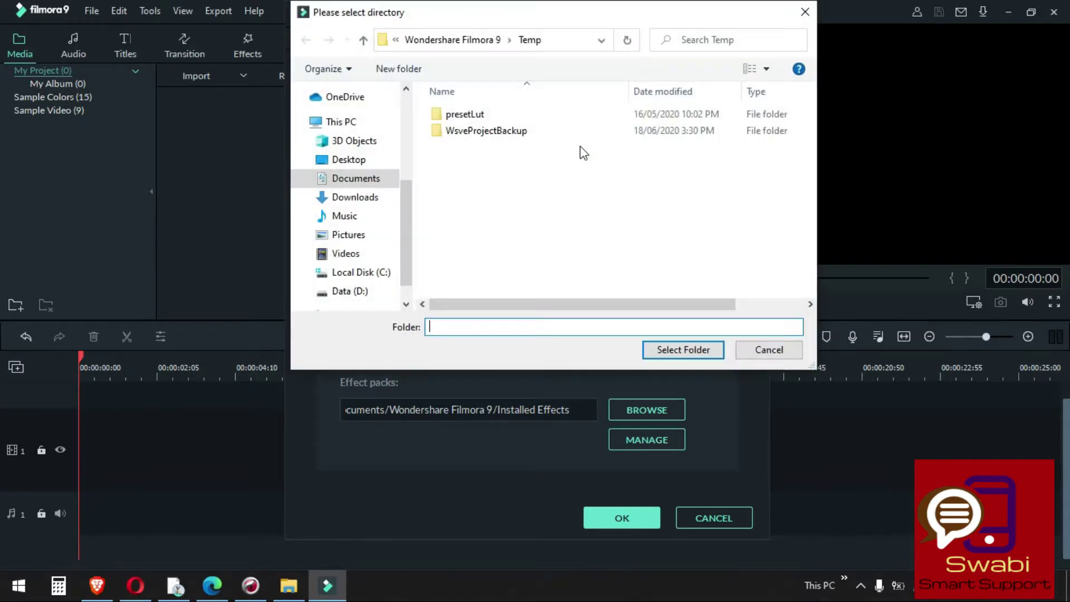
{"action": "left_click", "coordinate": [465, 171]}
{"action": "left_click", "coordinate": [804, 12]}
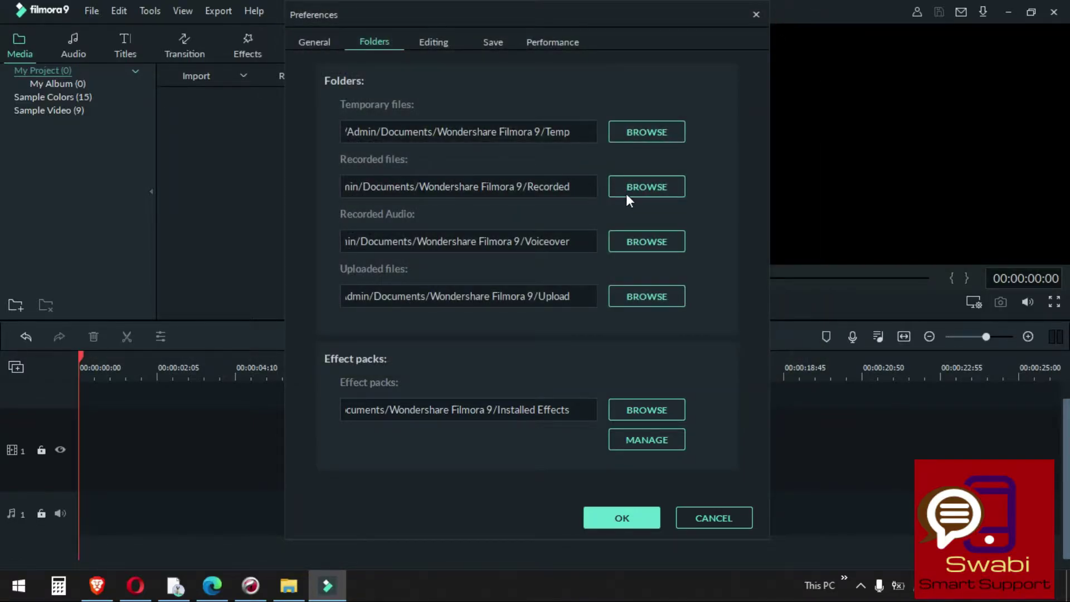
{"action": "left_click", "coordinate": [653, 190]}
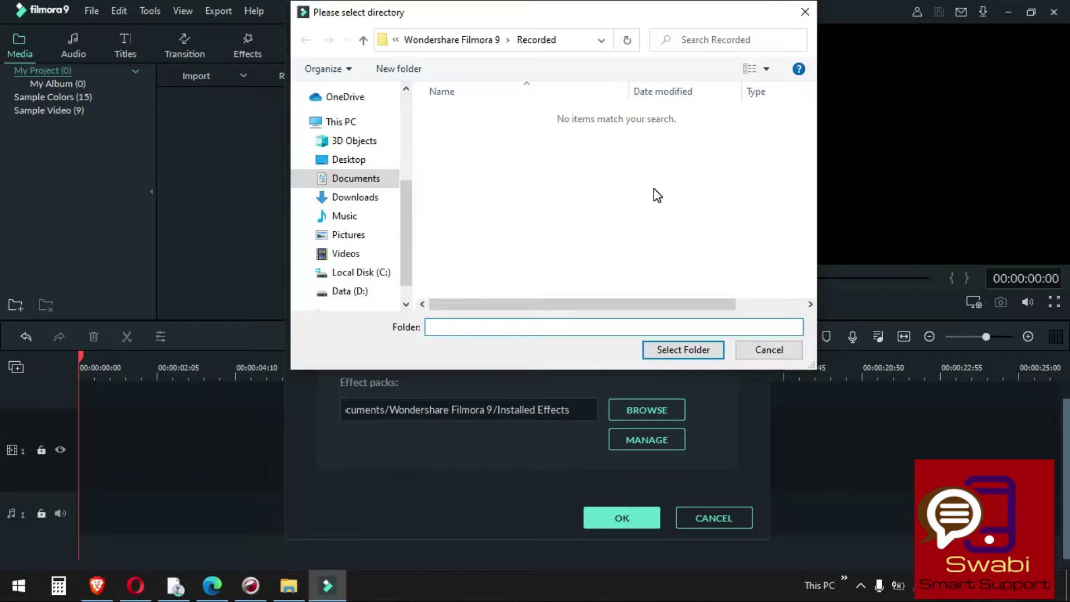
{"action": "left_click", "coordinate": [768, 350]}
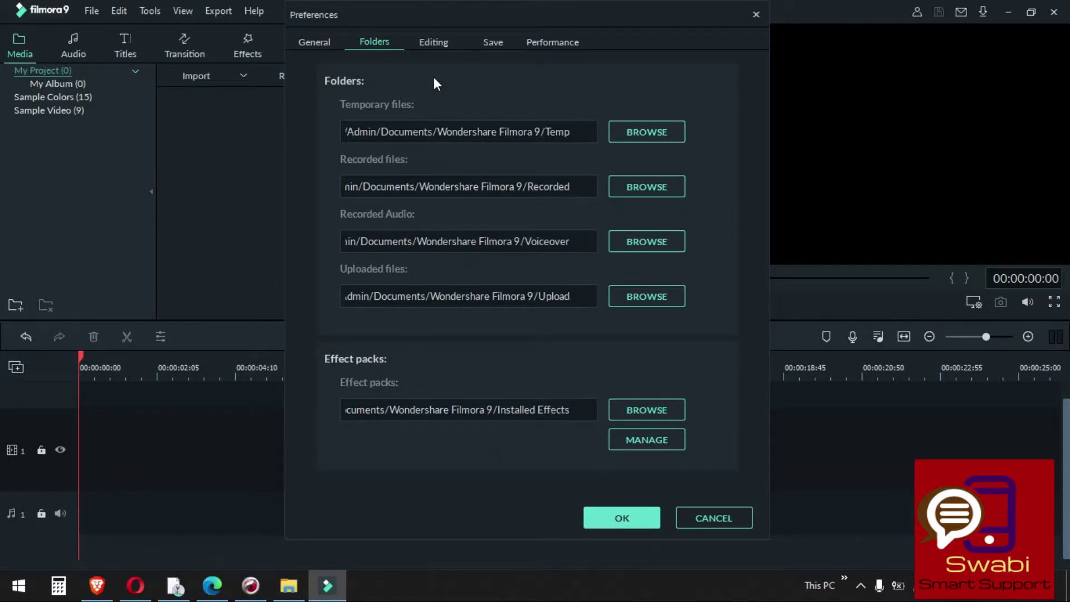
Review the default photo, transition, effect and freeze durations in the editing preferences without changing them.
{"action": "left_click", "coordinate": [433, 44]}
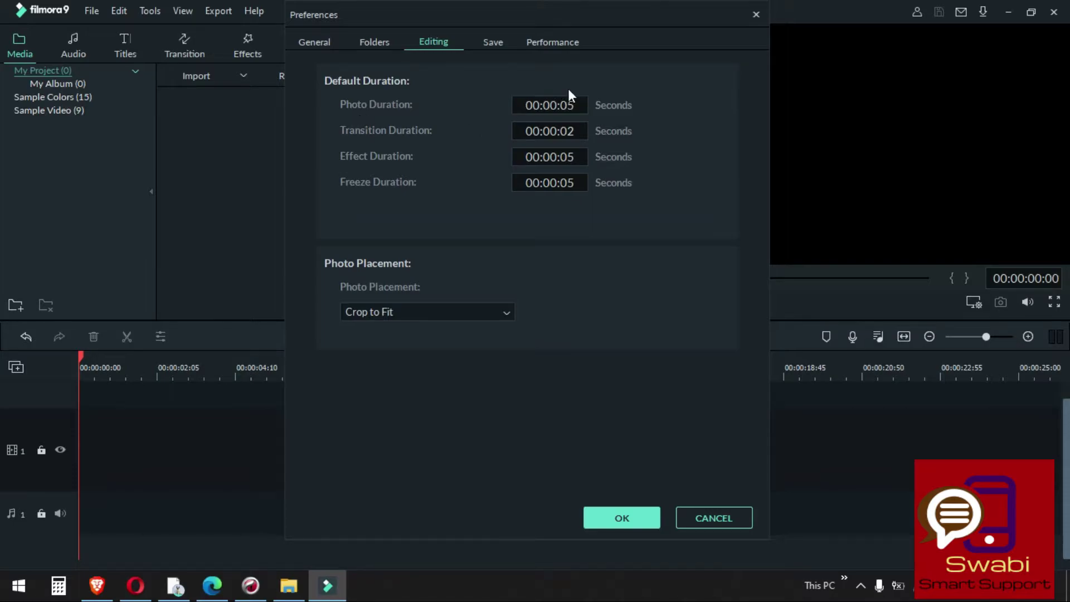
{"action": "left_click", "coordinate": [568, 105]}
{"action": "left_click", "coordinate": [580, 106]}
{"action": "left_click", "coordinate": [456, 143]}
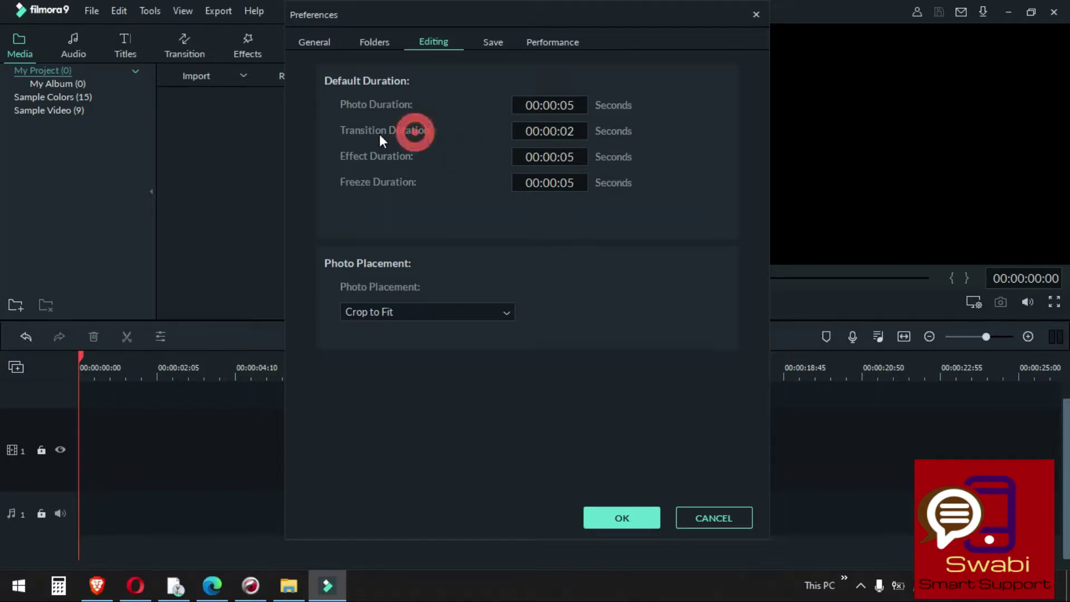
{"action": "key", "text": "Tab"}
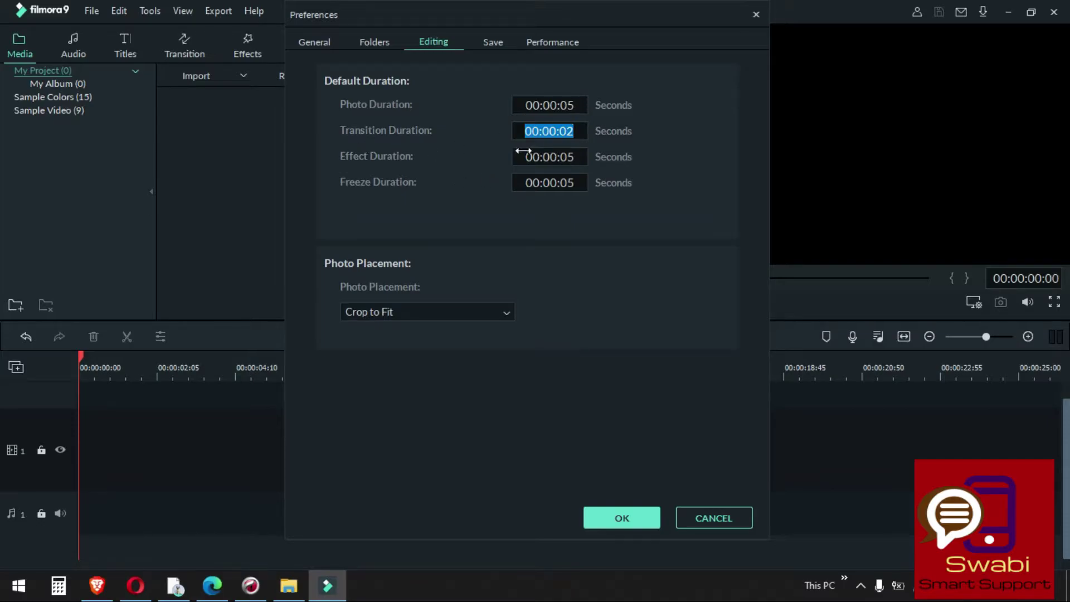
{"action": "left_click", "coordinate": [459, 185]}
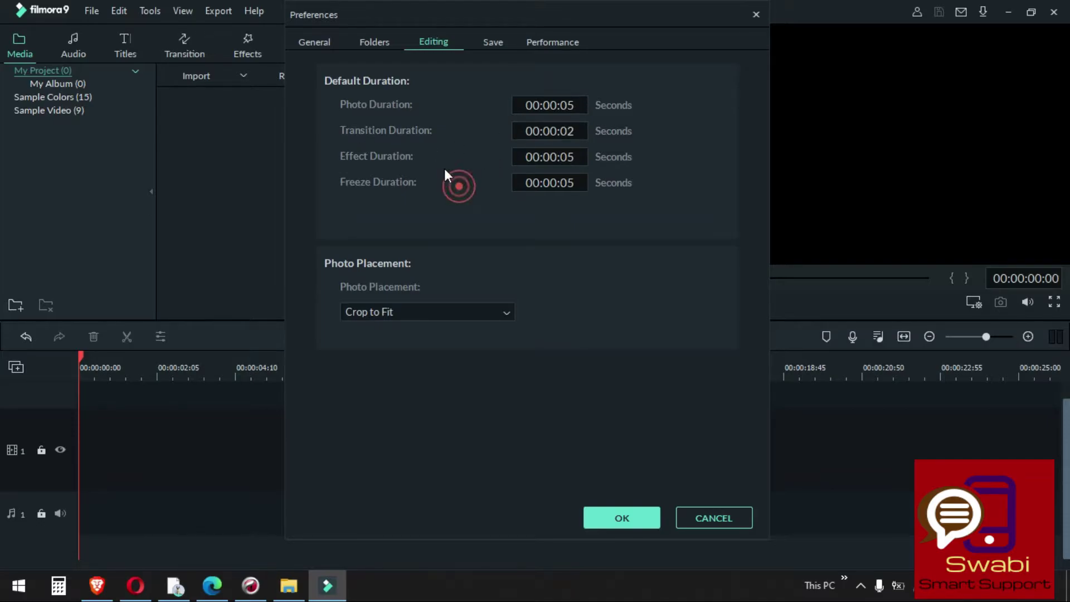
Try Fit as the default photo placement, and set it back to Crop to Fit.
{"action": "left_click", "coordinate": [429, 315]}
{"action": "left_click", "coordinate": [429, 315]}
{"action": "left_click", "coordinate": [422, 313]}
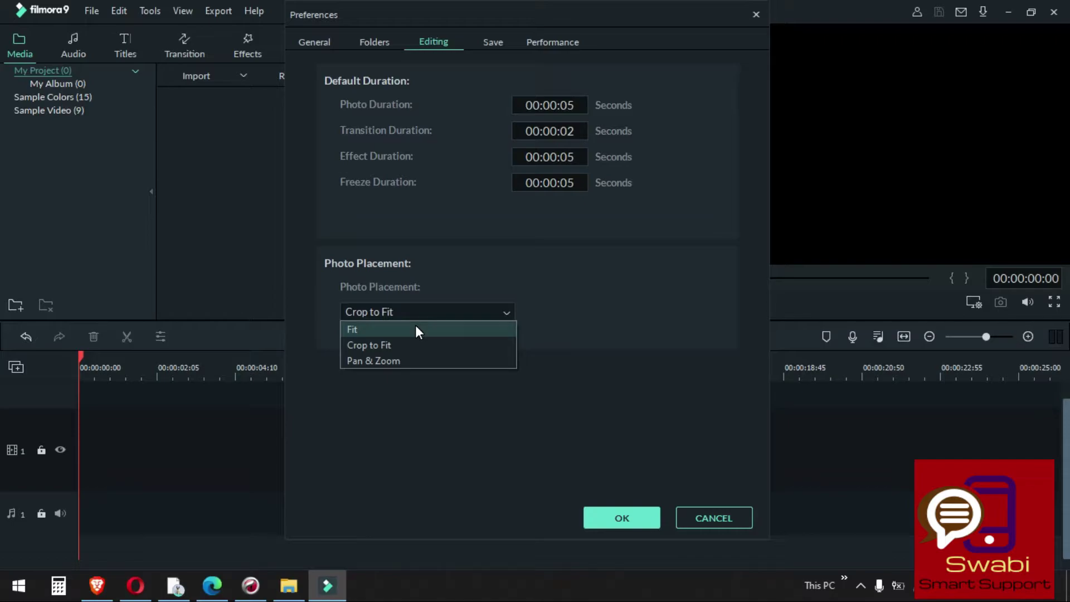
{"action": "left_click", "coordinate": [416, 345]}
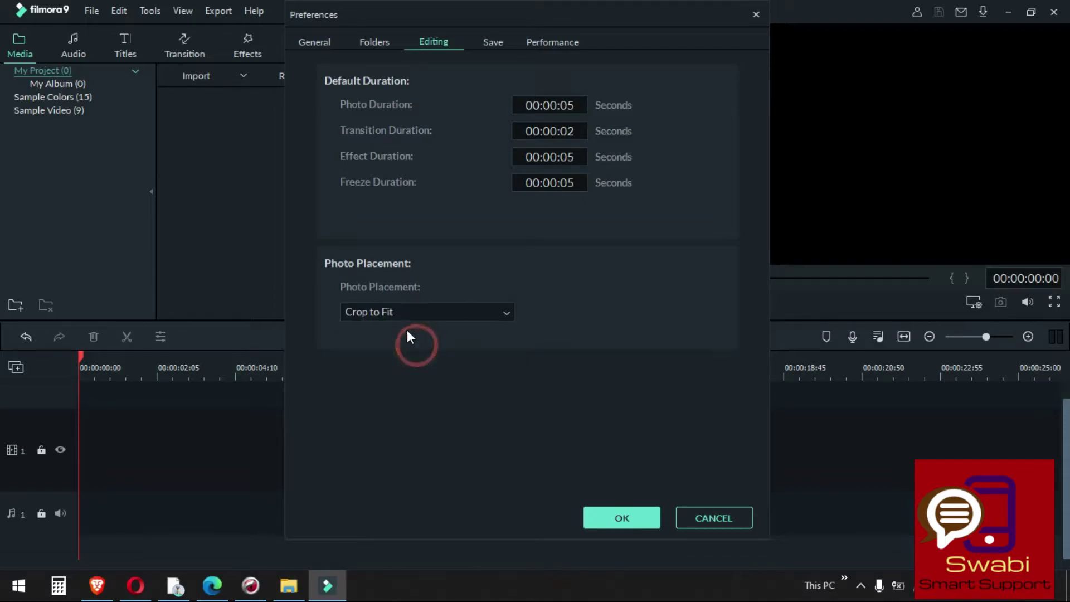
{"action": "left_click", "coordinate": [466, 317]}
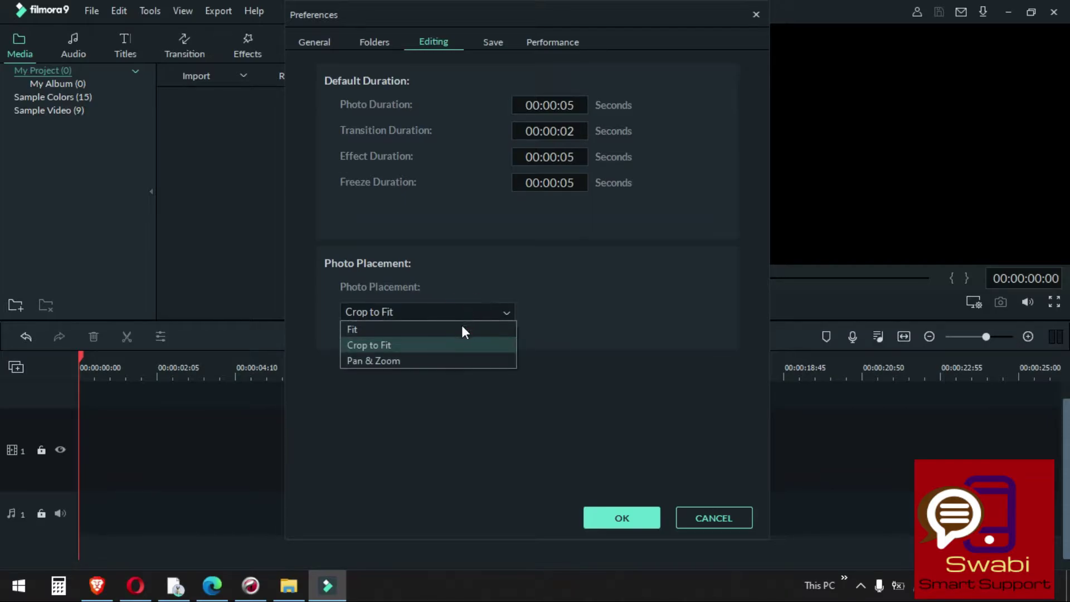
{"action": "left_click", "coordinate": [456, 330]}
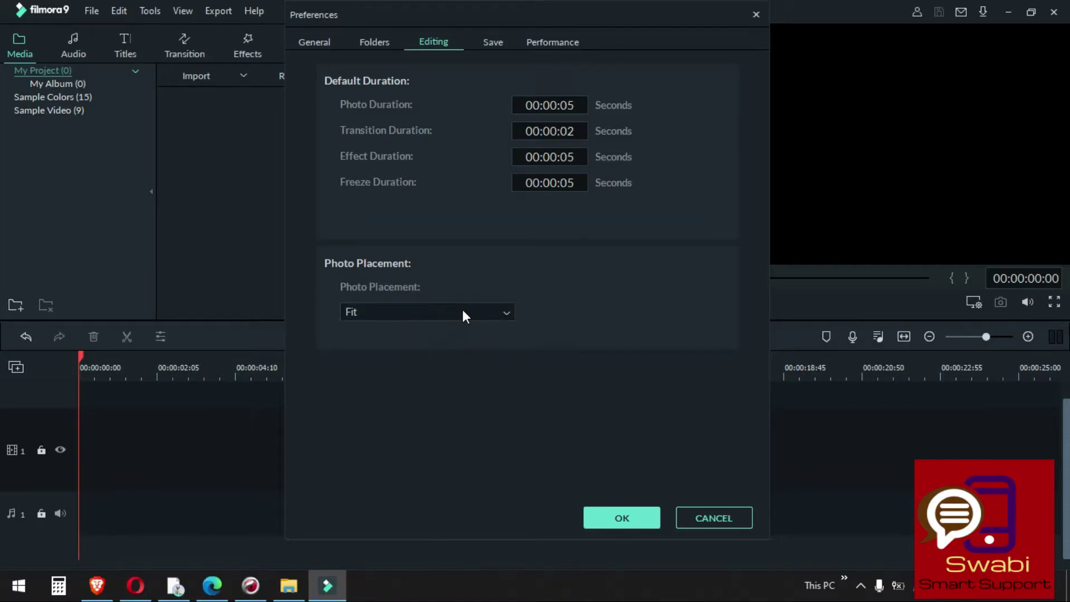
{"action": "left_click", "coordinate": [463, 312]}
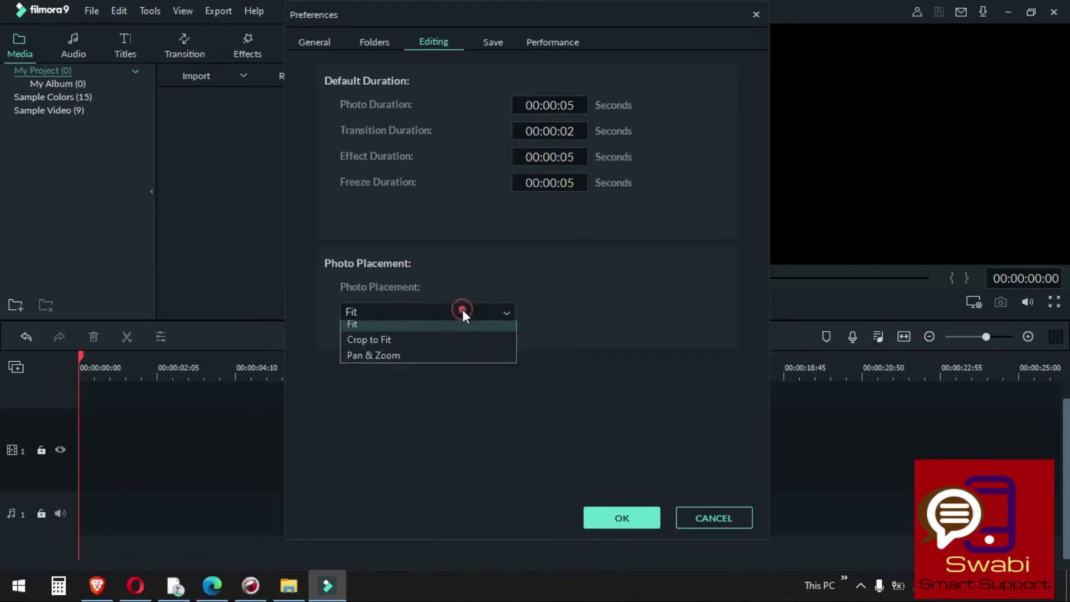
{"action": "left_click", "coordinate": [459, 345]}
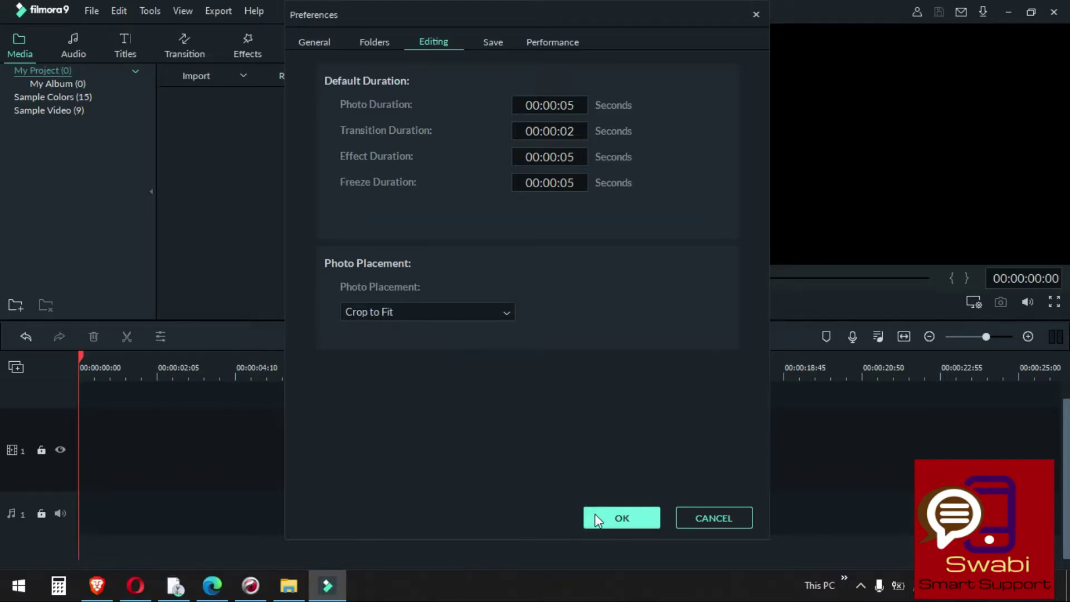
Review the save preferences, inspecting the project backup folder and the default project location without changing them.
{"action": "left_click", "coordinate": [491, 44]}
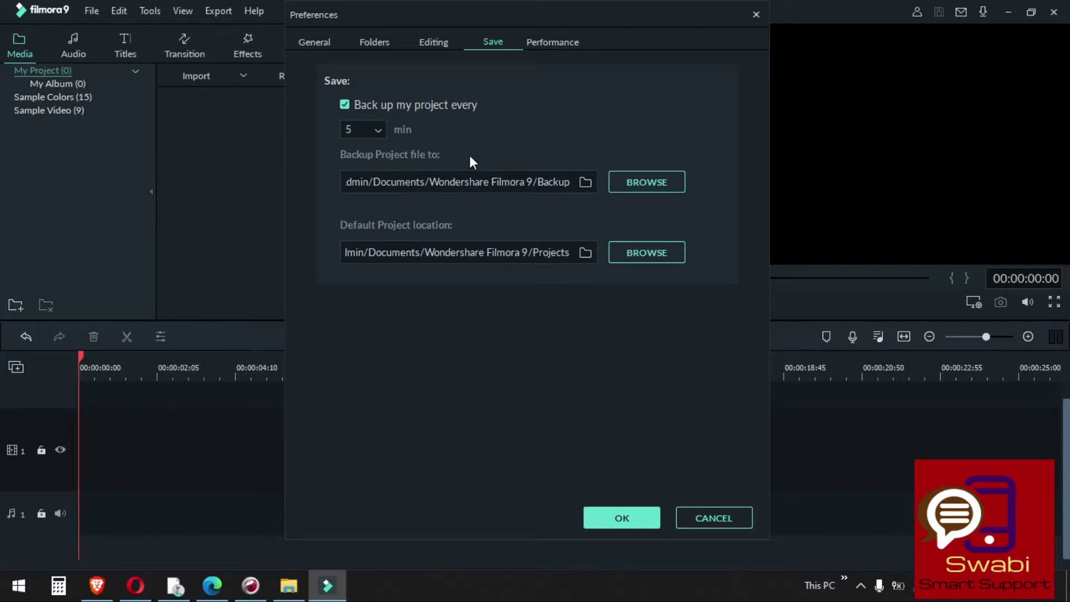
{"action": "left_click", "coordinate": [635, 182]}
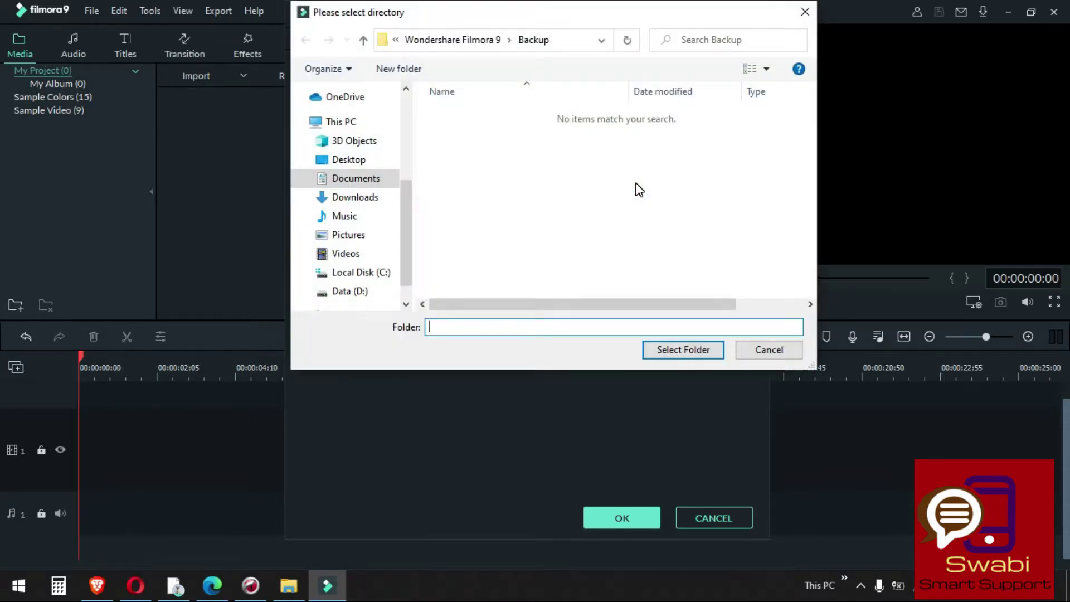
{"action": "left_click", "coordinate": [590, 176]}
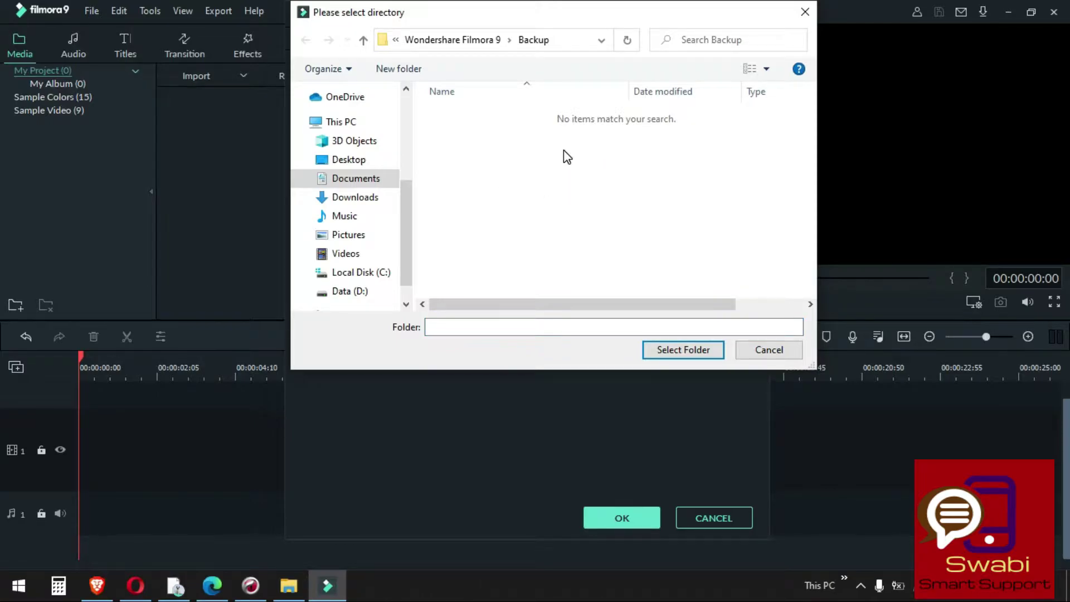
{"action": "left_click", "coordinate": [761, 354]}
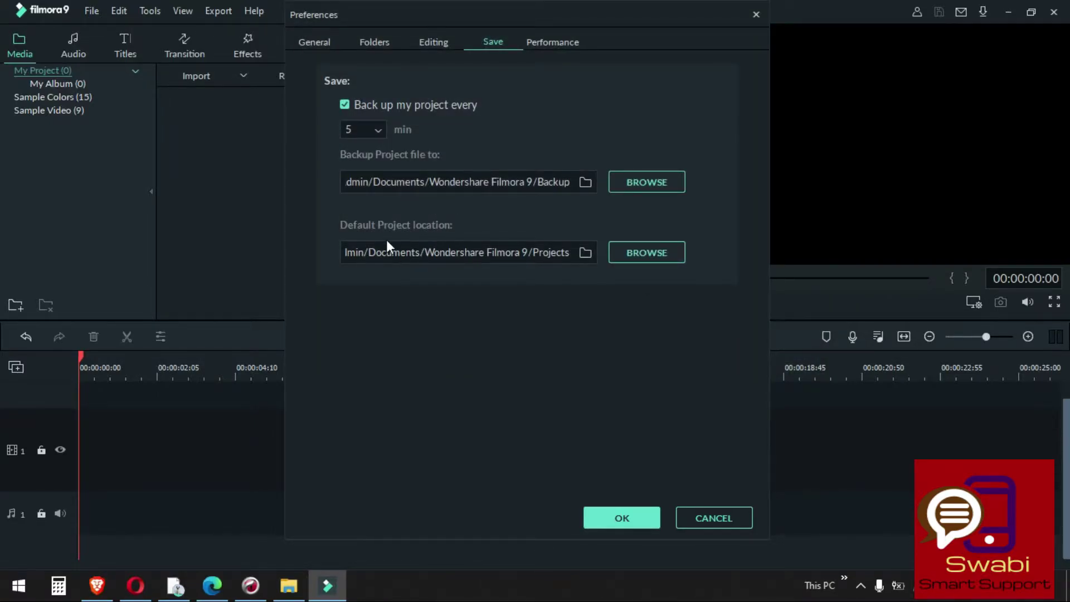
{"action": "left_click", "coordinate": [648, 258]}
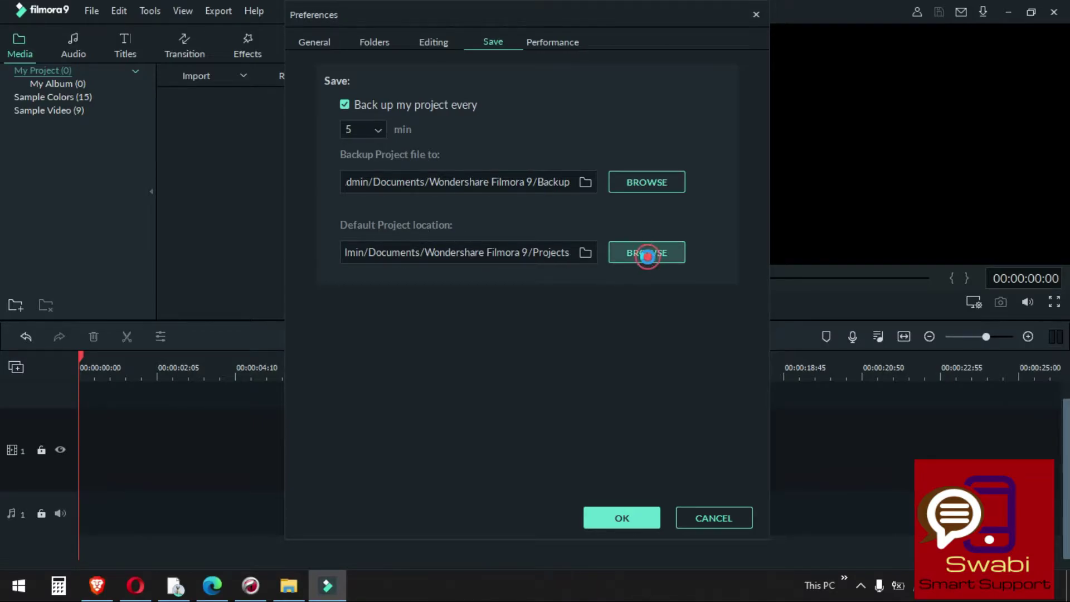
{"action": "left_click", "coordinate": [768, 349]}
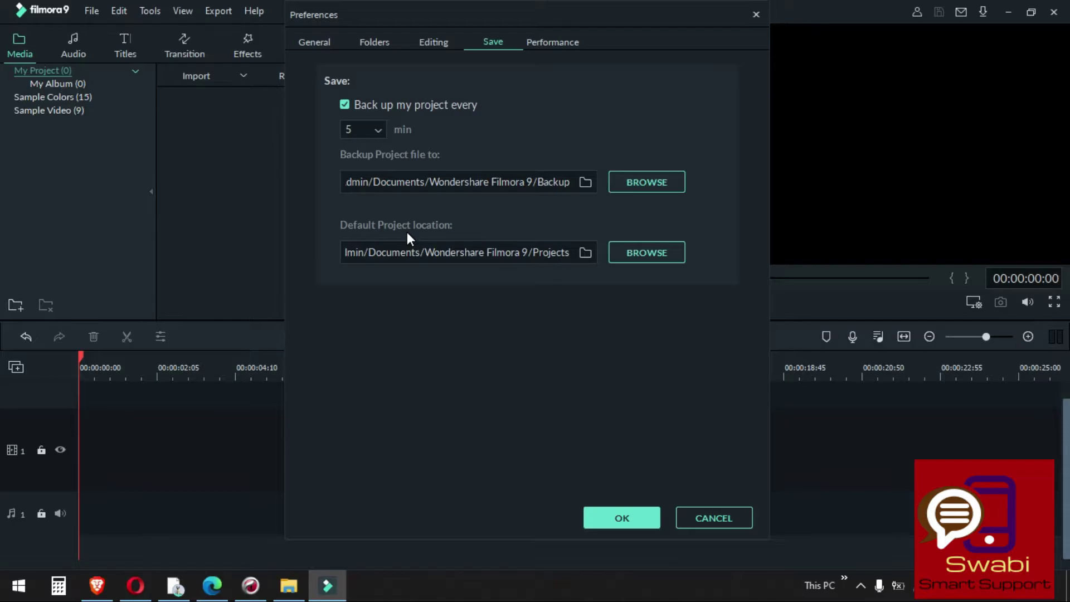
Browse to the Desktop's audio folder as a possible default project location, and cancel the selection.
{"action": "left_click", "coordinate": [626, 251]}
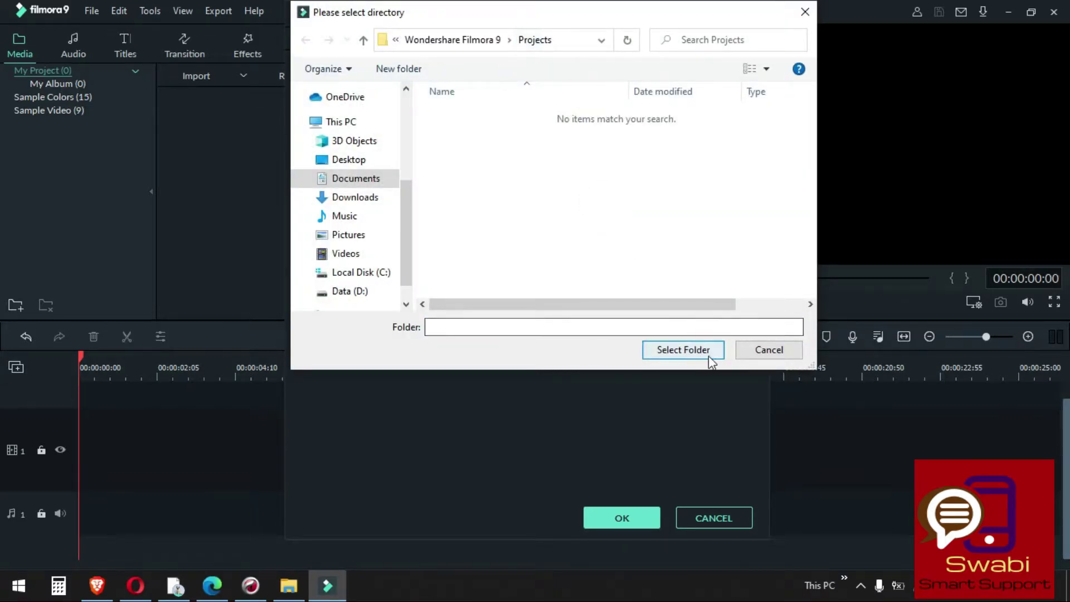
{"action": "left_click", "coordinate": [349, 160]}
{"action": "double_click", "coordinate": [567, 143]}
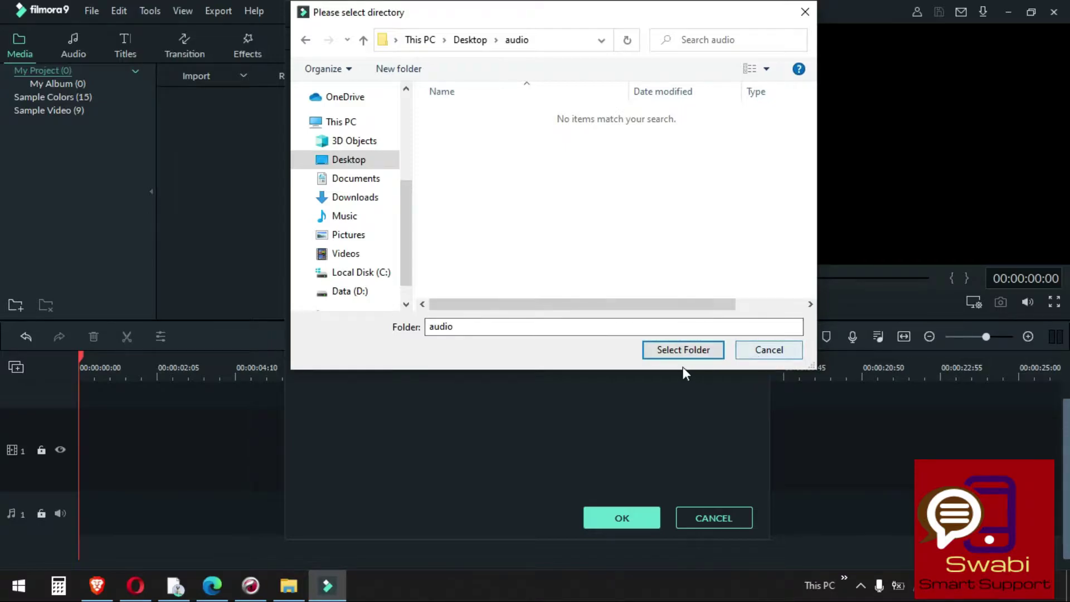
{"action": "left_click", "coordinate": [762, 352]}
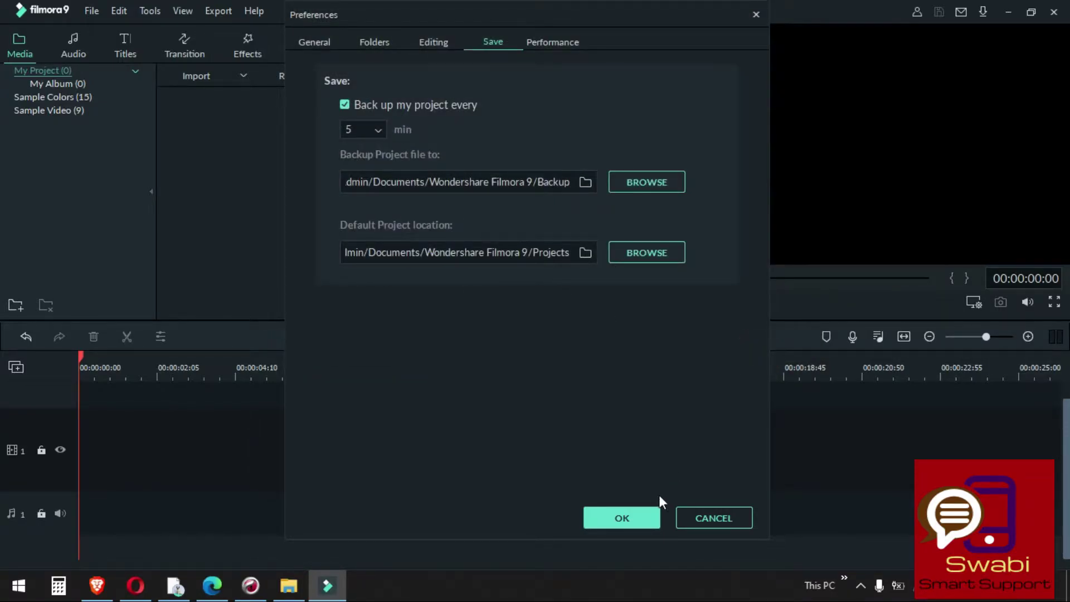
Keep 1920 x 1080 as the automatic proxy threshold, remove all proxy files, and accept the performance preferences.
{"action": "left_click", "coordinate": [566, 43]}
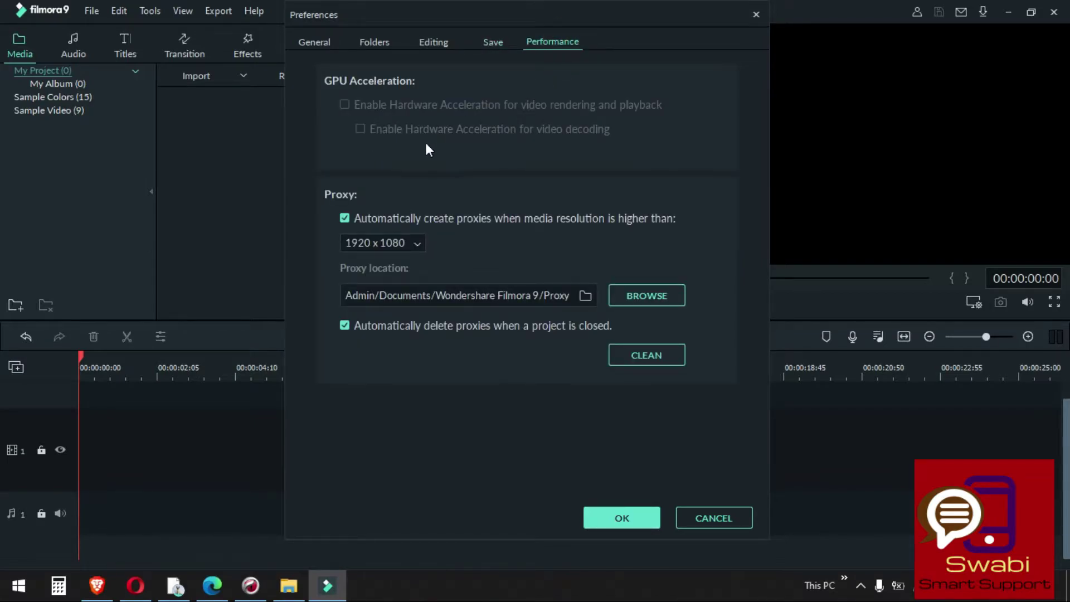
{"action": "left_click", "coordinate": [415, 246]}
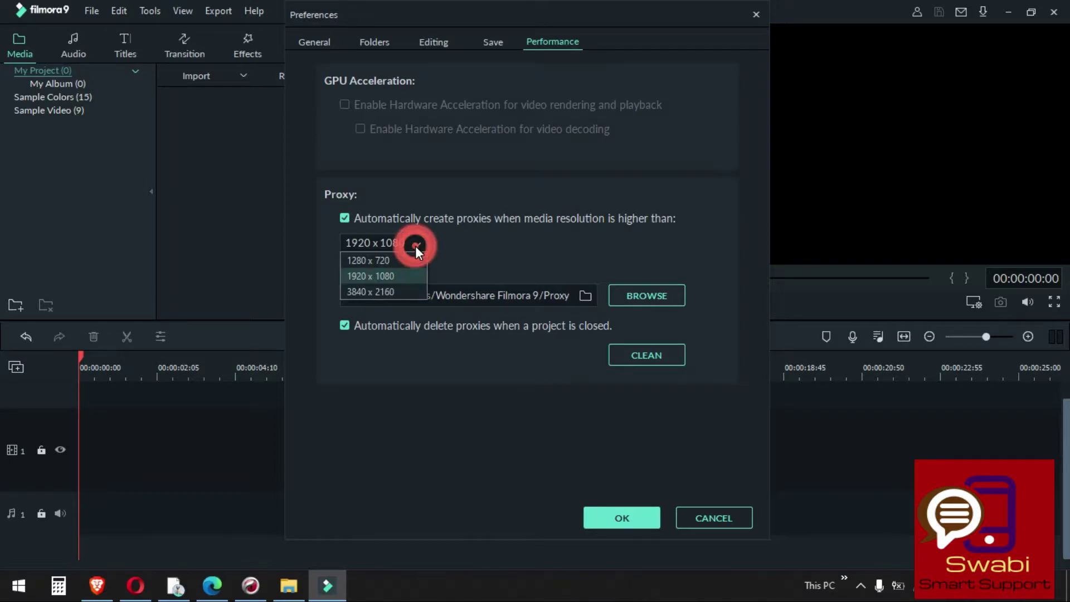
{"action": "left_click", "coordinate": [390, 276]}
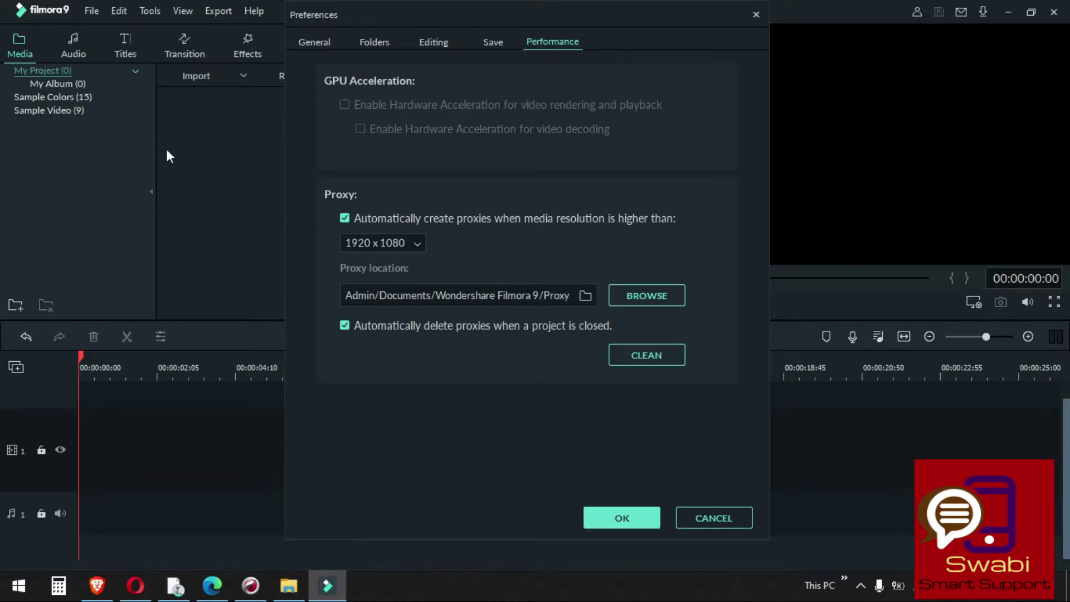
{"action": "left_click", "coordinate": [656, 356]}
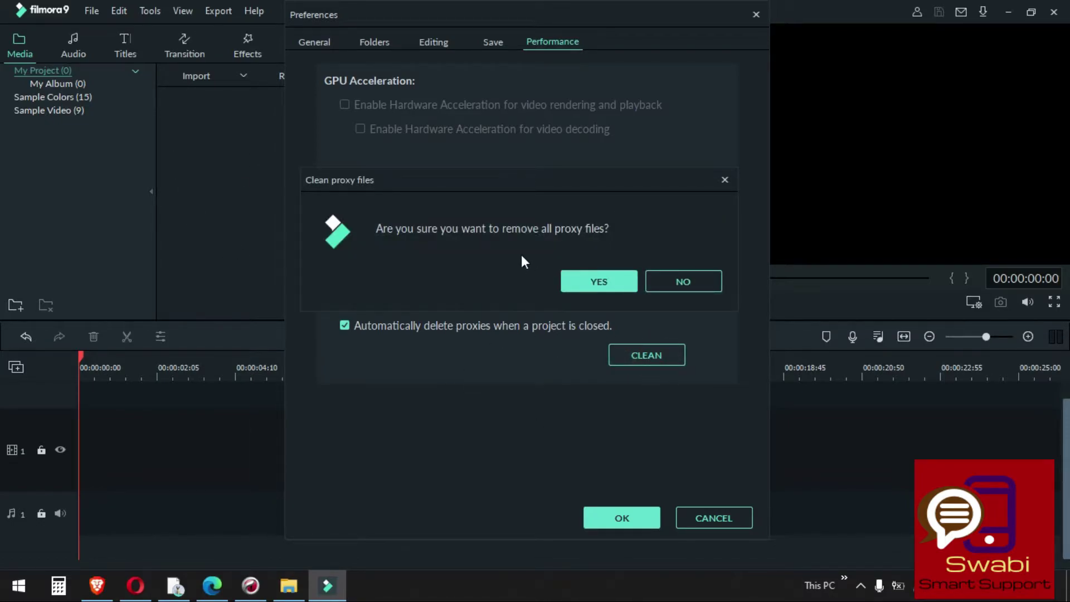
{"action": "left_click", "coordinate": [593, 282]}
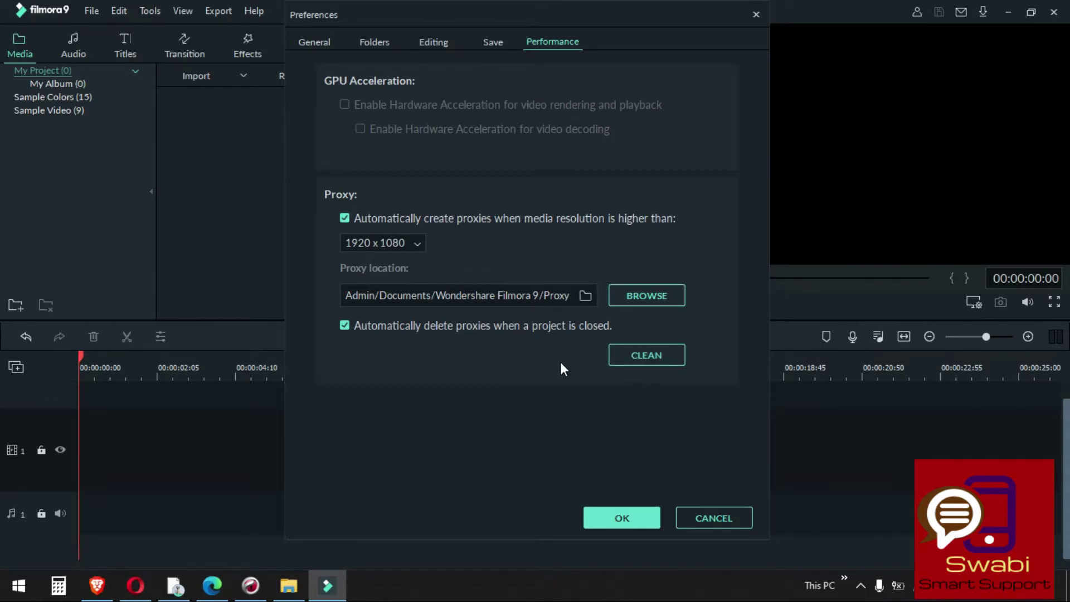
{"action": "left_click", "coordinate": [617, 505]}
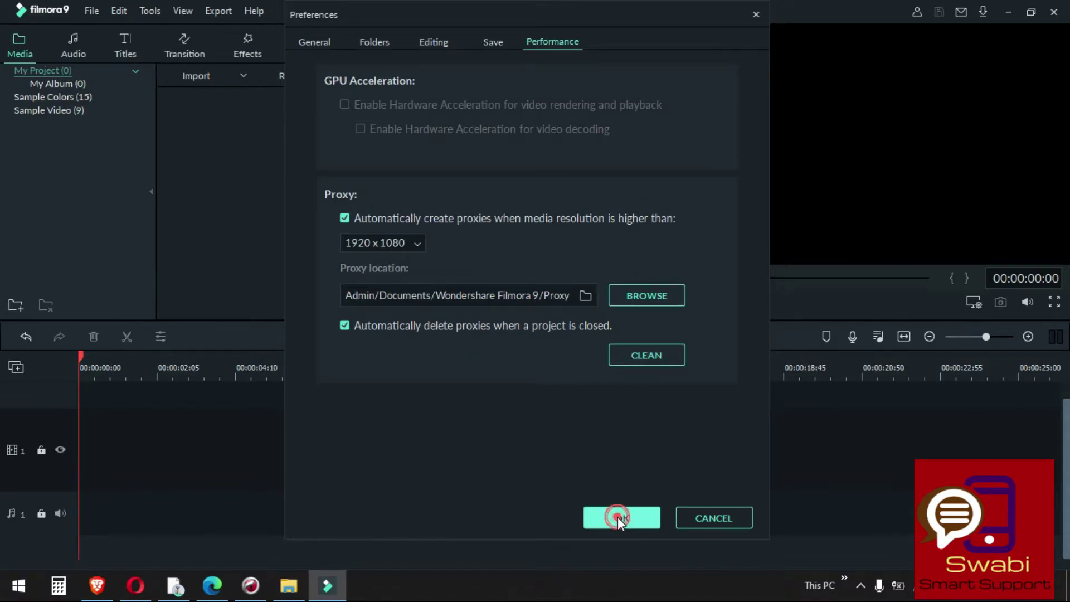
Check the project's aspect ratio, resolution and frame rate settings, and close them without changes.
{"action": "left_click", "coordinate": [91, 12]}
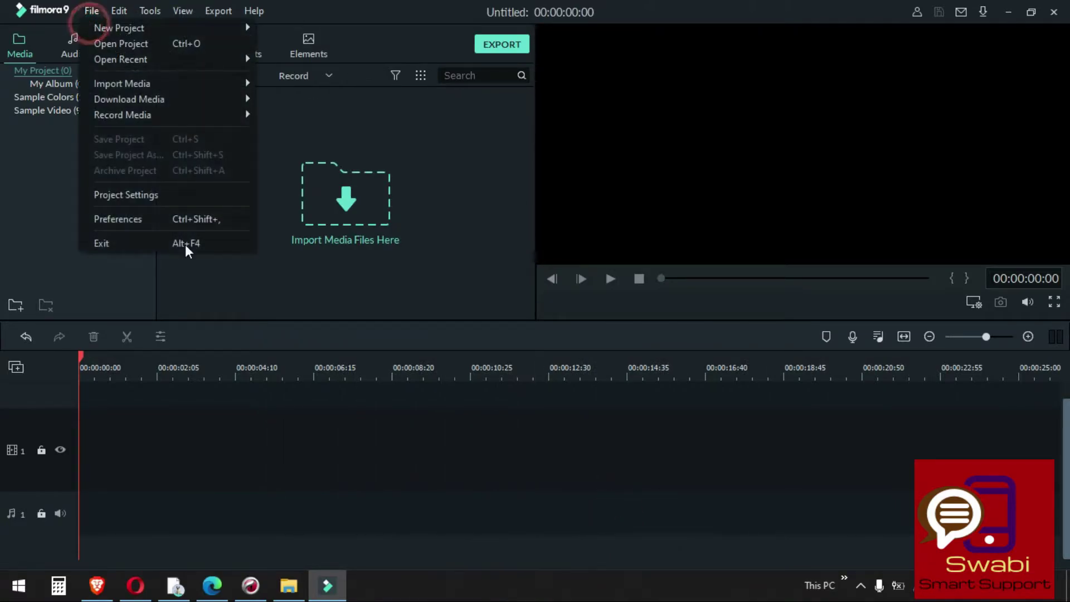
{"action": "left_click", "coordinate": [180, 194]}
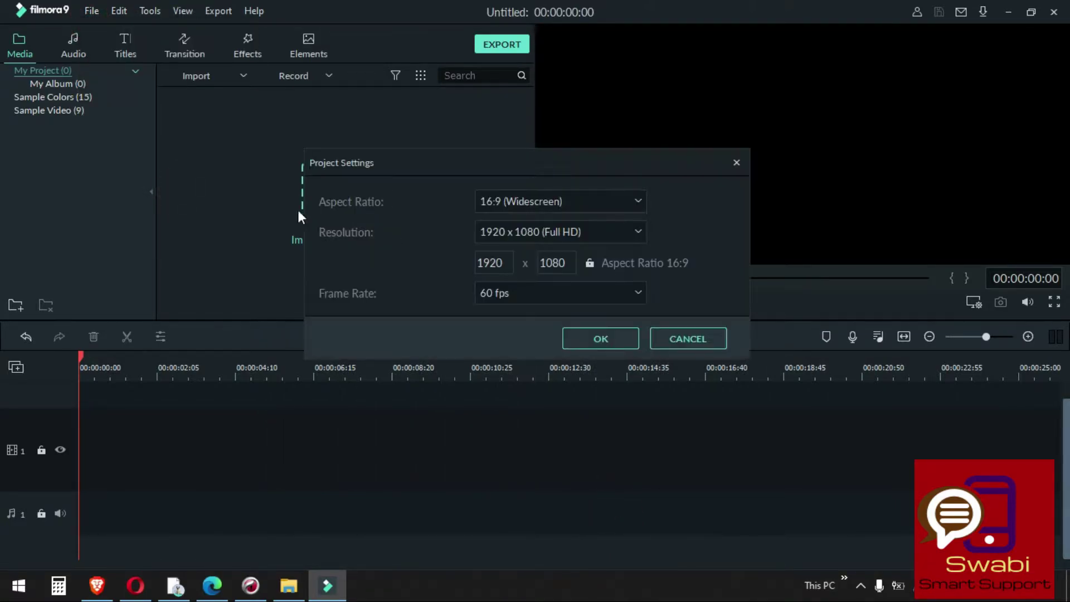
{"action": "left_click", "coordinate": [689, 344]}
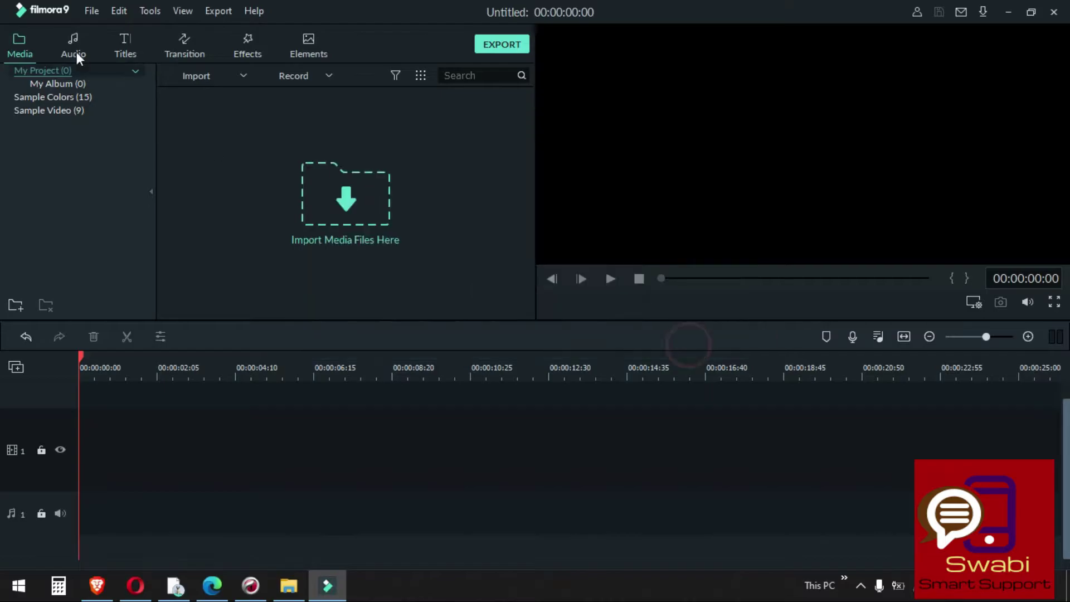
Reopen the program preferences, revisit the general and folder settings, and close them.
{"action": "left_click", "coordinate": [91, 11]}
{"action": "left_click", "coordinate": [160, 222]}
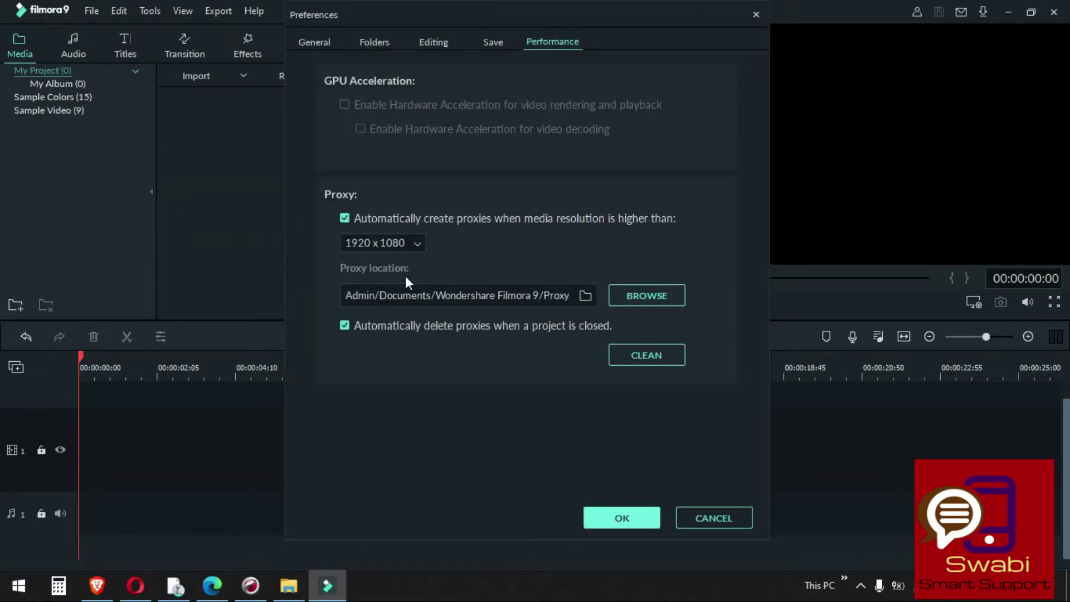
{"action": "left_click", "coordinate": [322, 44]}
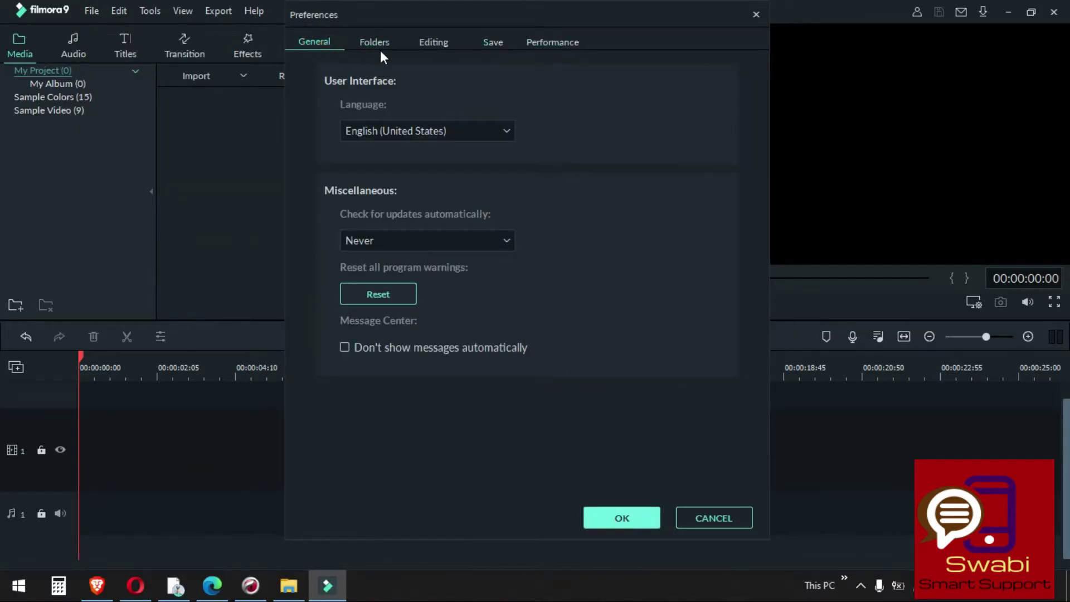
{"action": "left_click", "coordinate": [376, 43]}
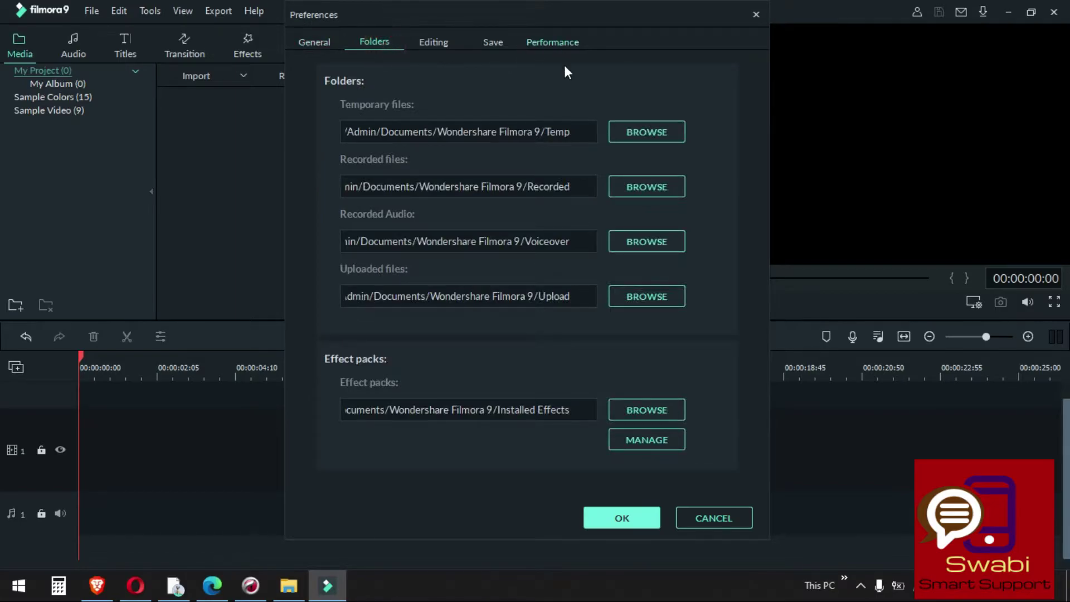
{"action": "left_click", "coordinate": [629, 522]}
{"action": "left_click", "coordinate": [89, 11]}
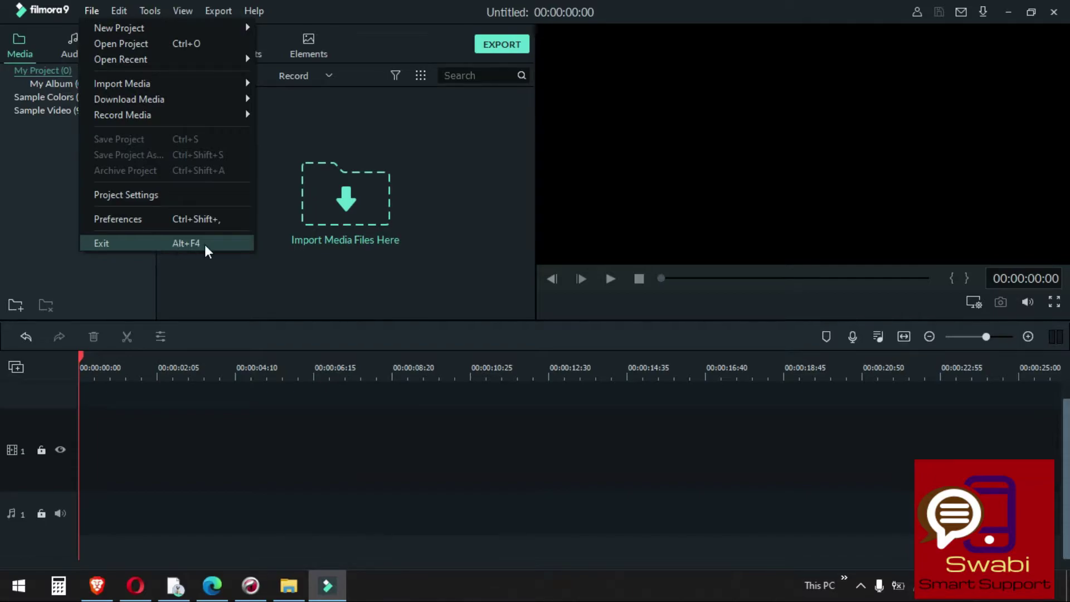
{"action": "left_click", "coordinate": [318, 126]}
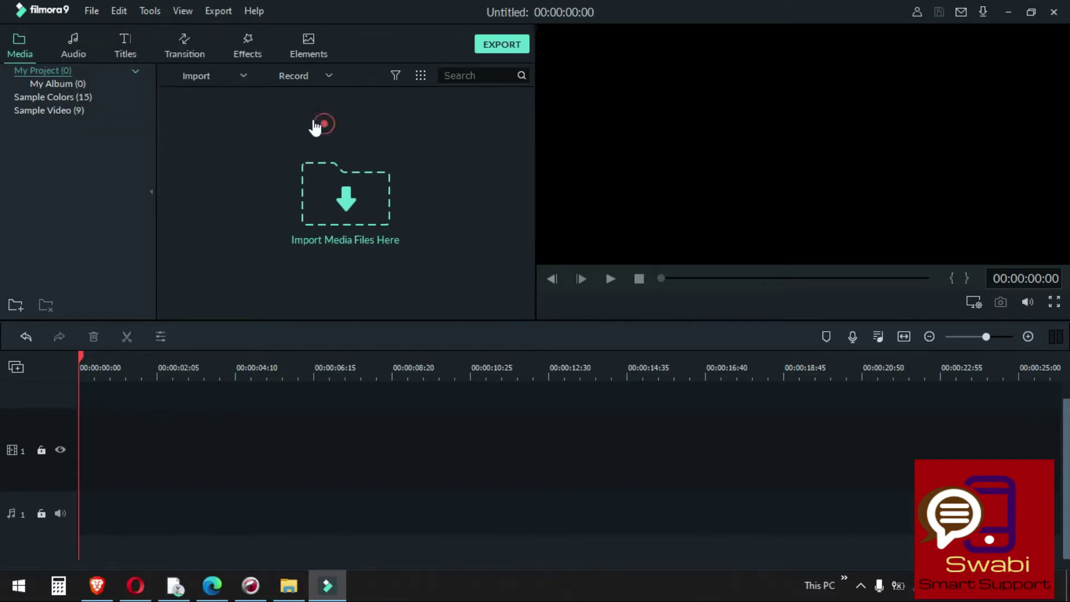
{"action": "left_click", "coordinate": [119, 11]}
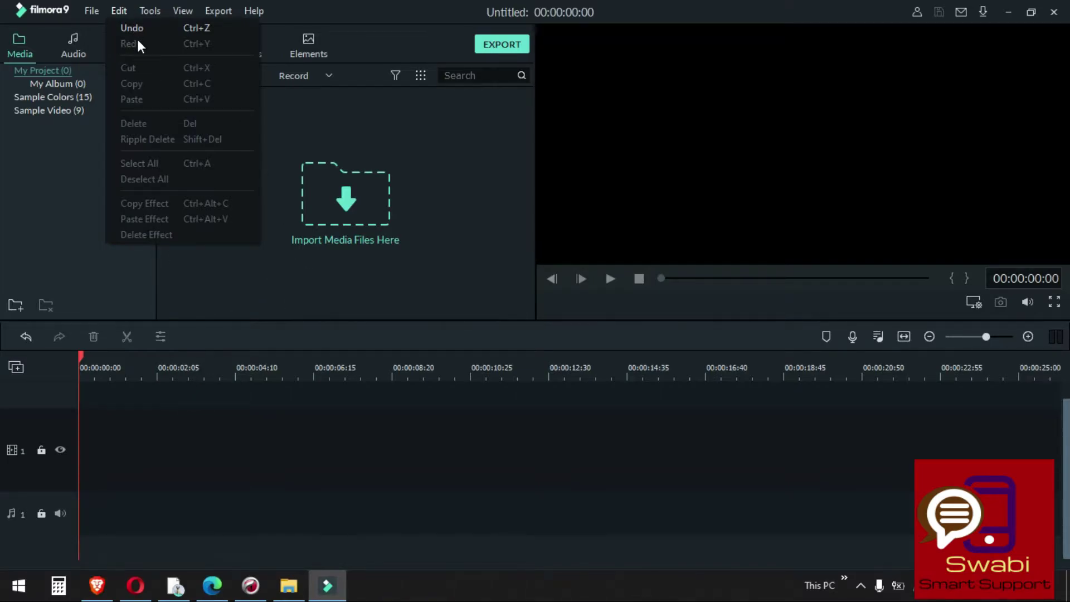
Import the depositphotos stock image of a woman holding a phone from the Desktop into the project media.
{"action": "mouse_move", "coordinate": [147, 10]}
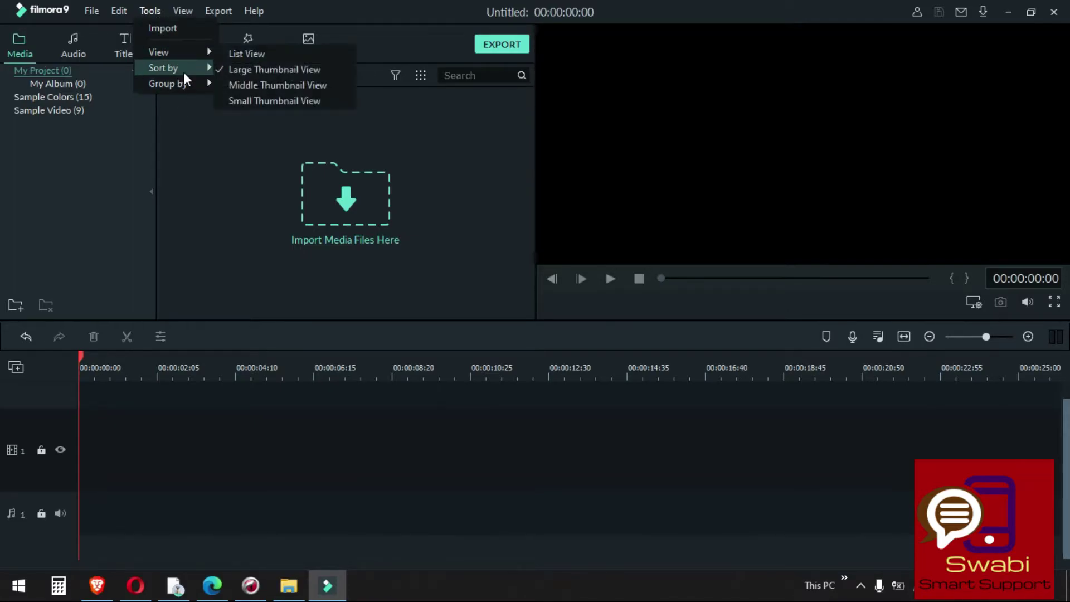
{"action": "mouse_move", "coordinate": [183, 72]}
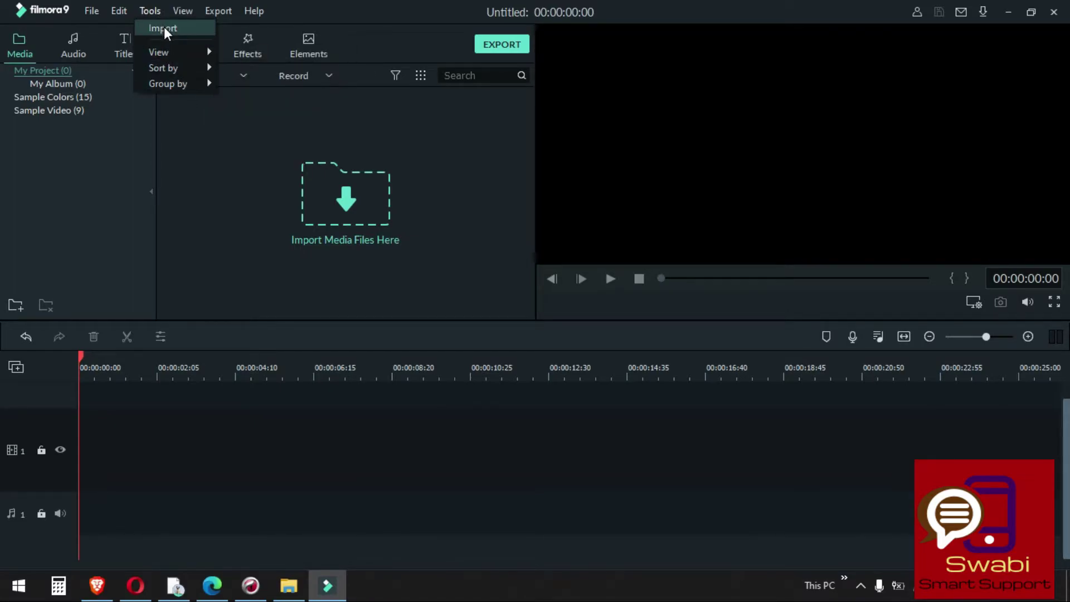
{"action": "left_click", "coordinate": [179, 29]}
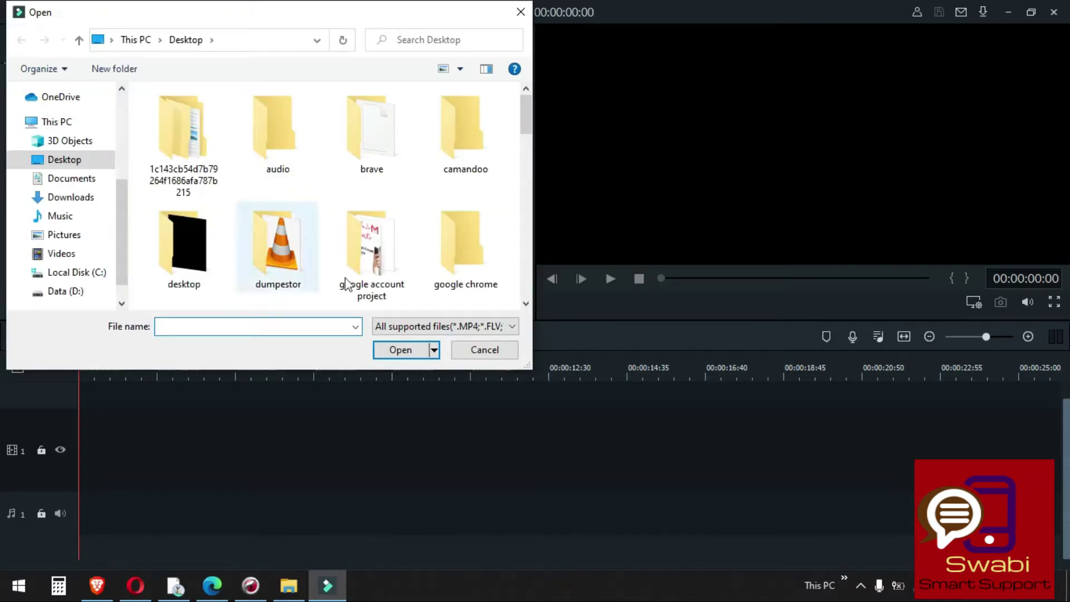
{"action": "scroll", "coordinate": [388, 259], "scroll_direction": "down", "scroll_amount": 5}
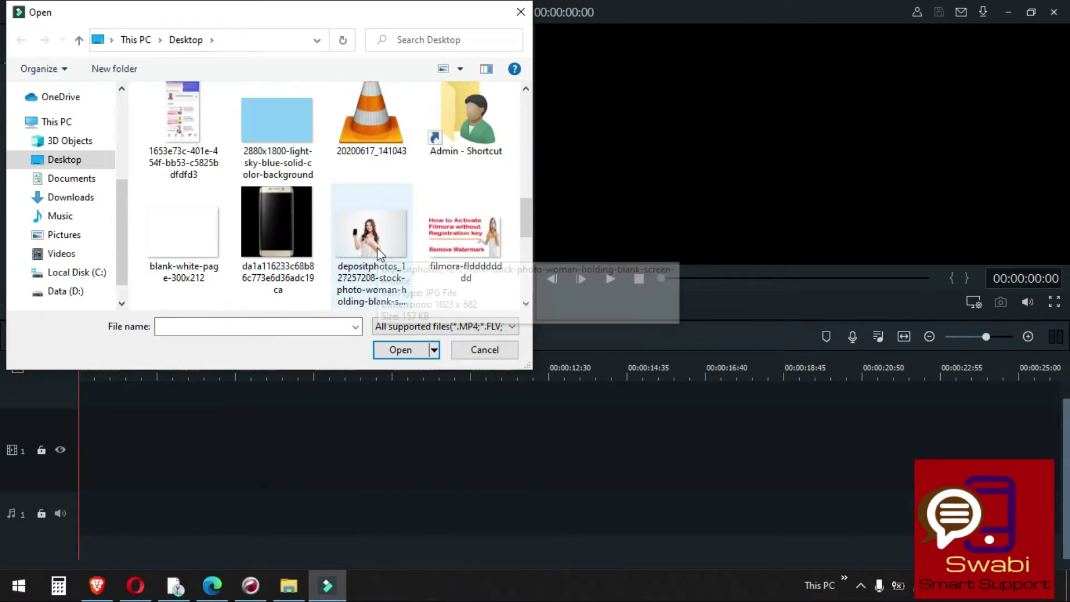
{"action": "scroll", "coordinate": [443, 190], "scroll_direction": "down", "scroll_amount": 2}
{"action": "left_click", "coordinate": [385, 129]}
{"action": "left_click", "coordinate": [400, 349]}
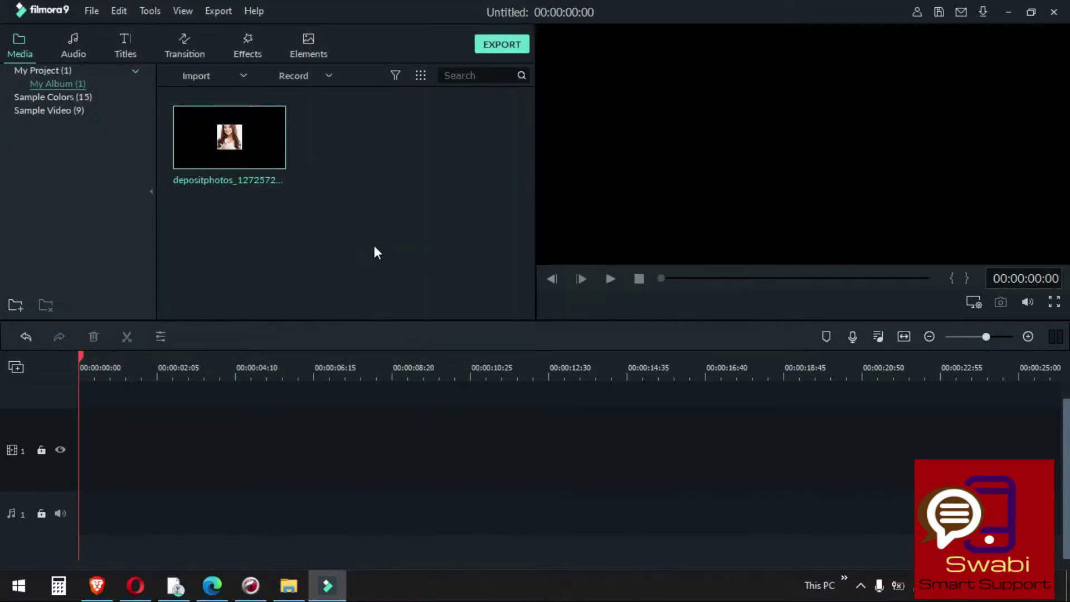
Delete the imported stock image from the project media and accept the deletion.
{"action": "left_click", "coordinate": [241, 154]}
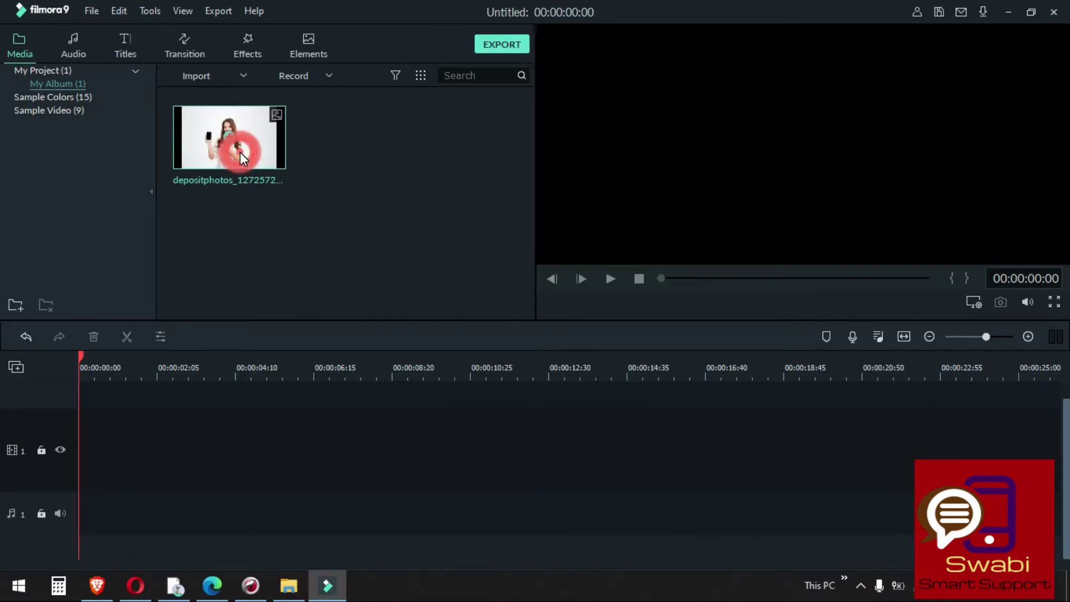
{"action": "key", "text": "Delete"}
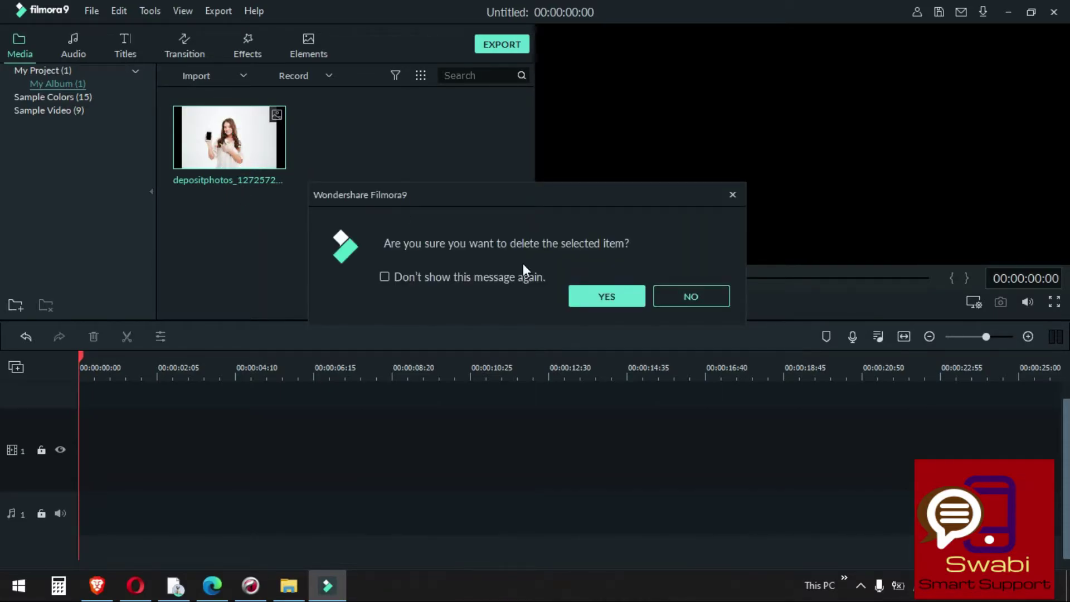
{"action": "left_click", "coordinate": [585, 298]}
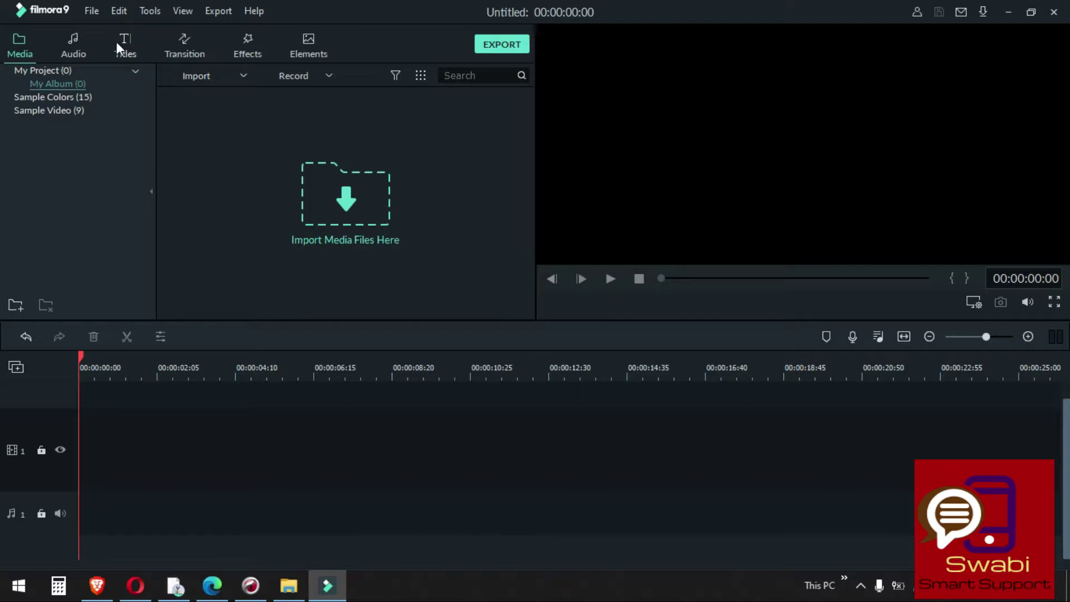
{"action": "left_click", "coordinate": [155, 11]}
{"action": "mouse_move", "coordinate": [184, 11]}
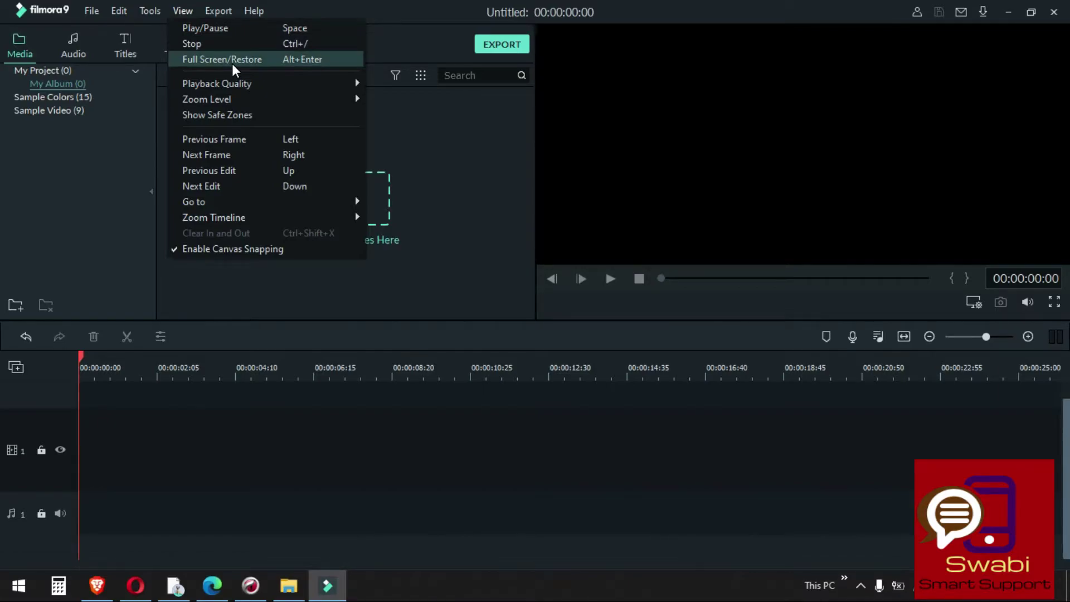
{"action": "mouse_move", "coordinate": [251, 98]}
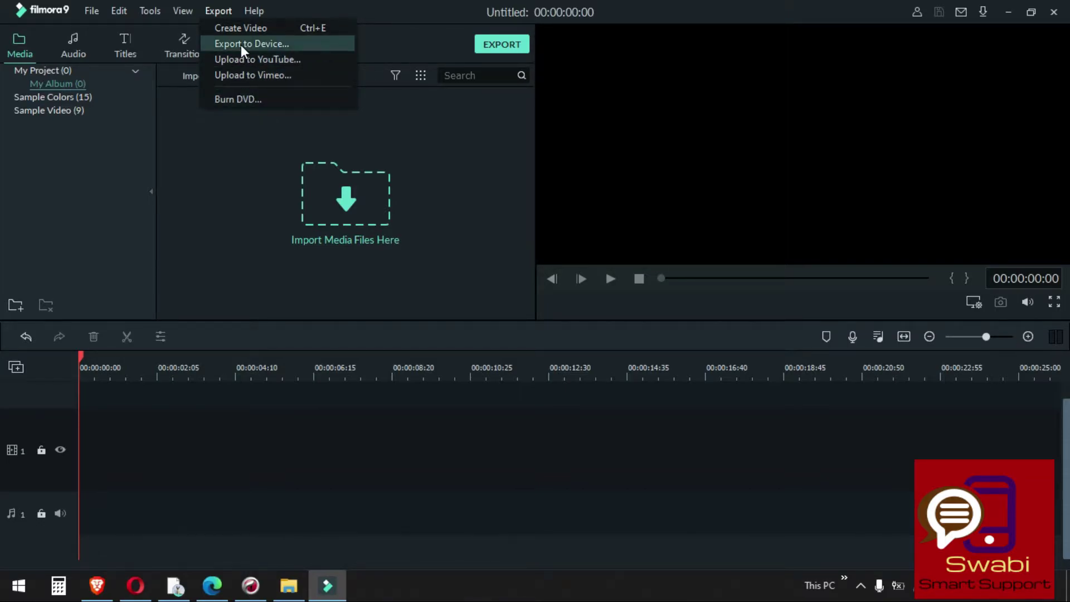
{"action": "mouse_move", "coordinate": [256, 11]}
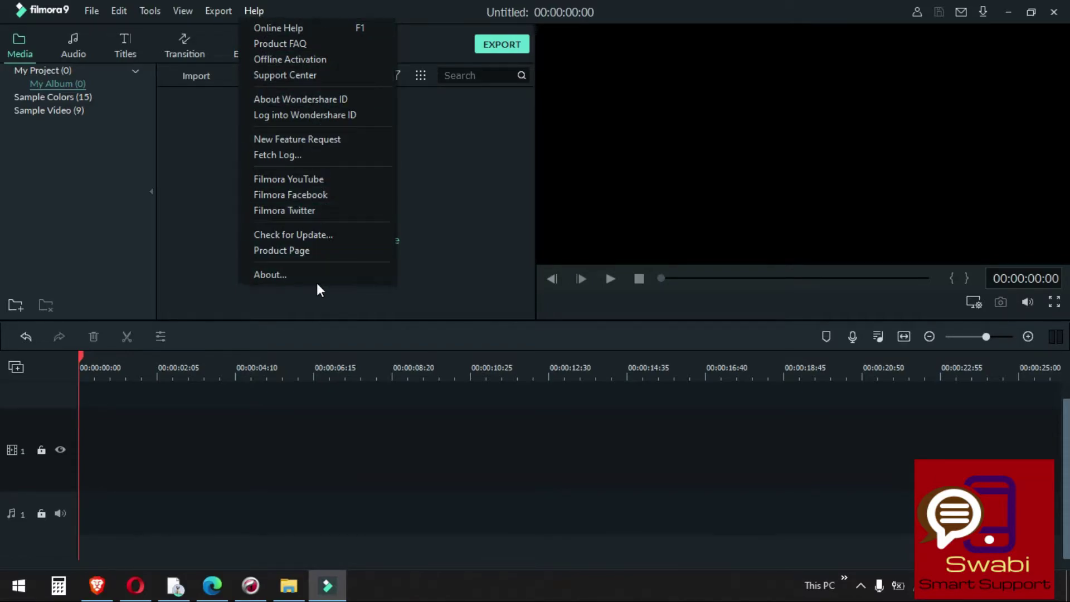
{"action": "left_click", "coordinate": [186, 161]}
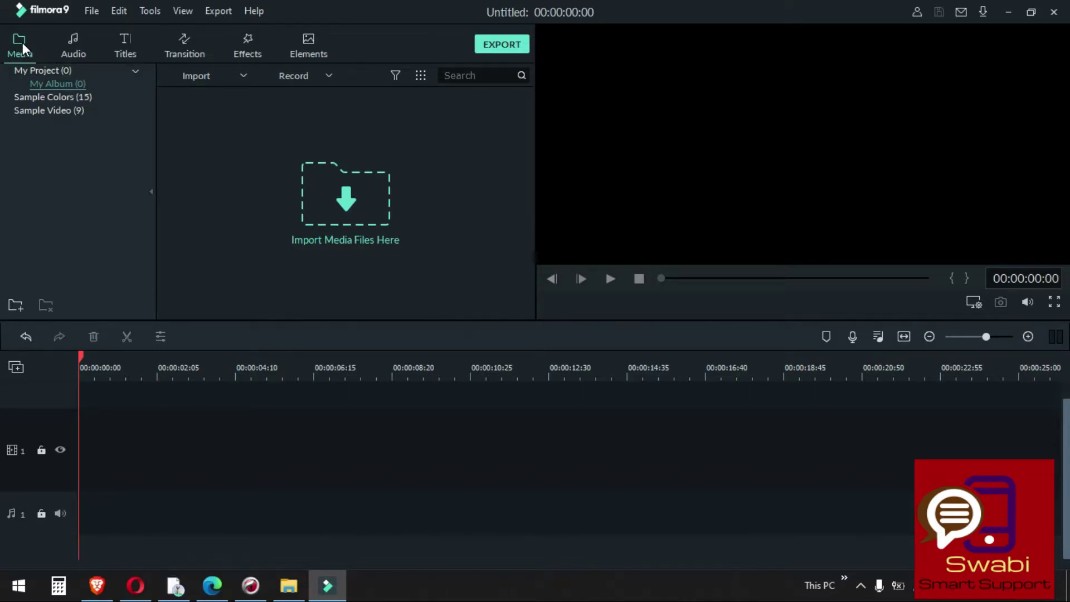
{"action": "left_click", "coordinate": [135, 71]}
{"action": "left_click", "coordinate": [136, 70]}
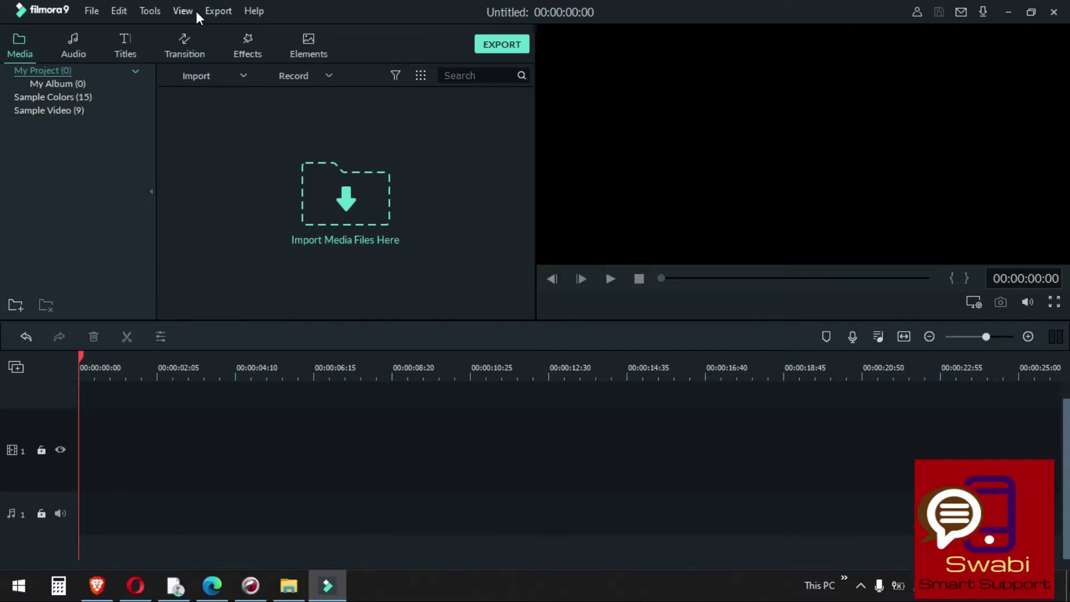
Open the Sample Colors collection and preview the Blue sample in the player.
{"action": "left_click", "coordinate": [68, 98]}
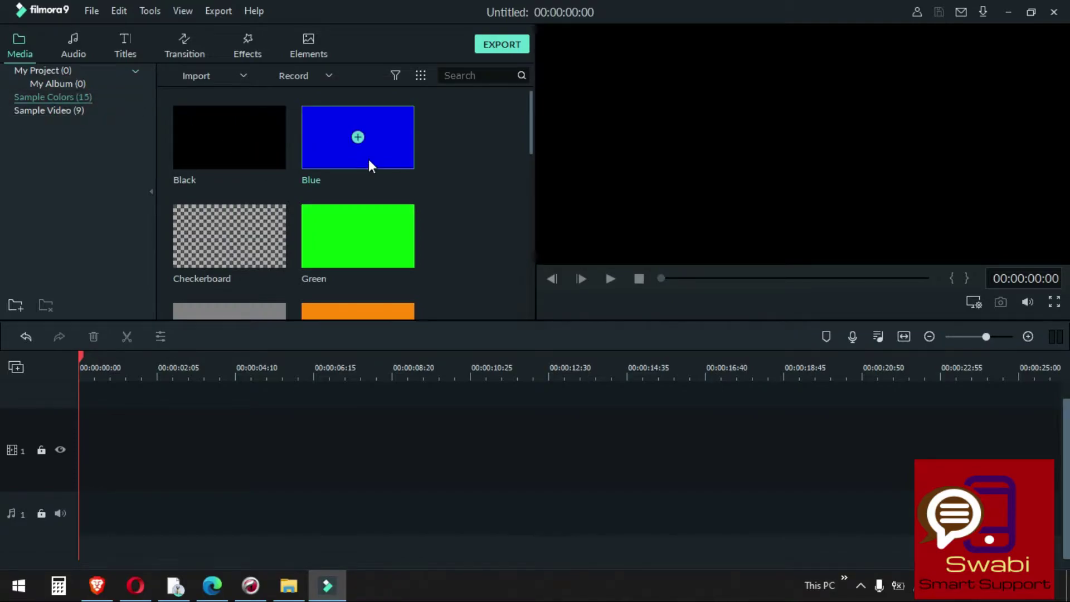
{"action": "left_click_drag", "start_coordinate": [365, 149], "coordinate": [91, 436]}
{"action": "left_click", "coordinate": [391, 150]}
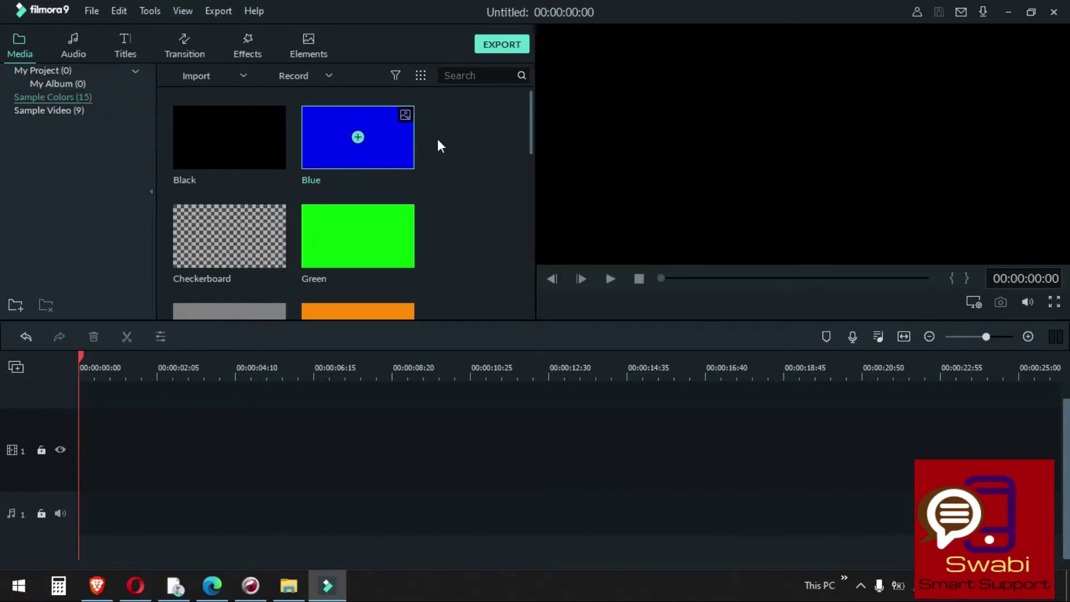
{"action": "double_click", "coordinate": [357, 138]}
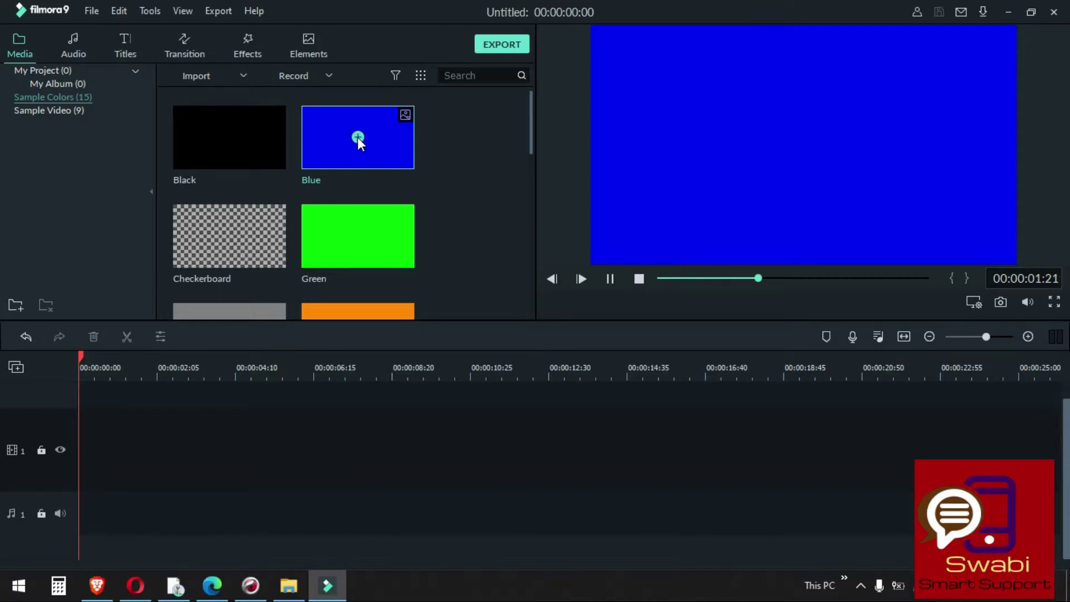
Add two Blue color clips back to back at the start of video track 1.
{"action": "left_click", "coordinate": [357, 137]}
{"action": "left_click_drag", "start_coordinate": [357, 138], "coordinate": [751, 196]}
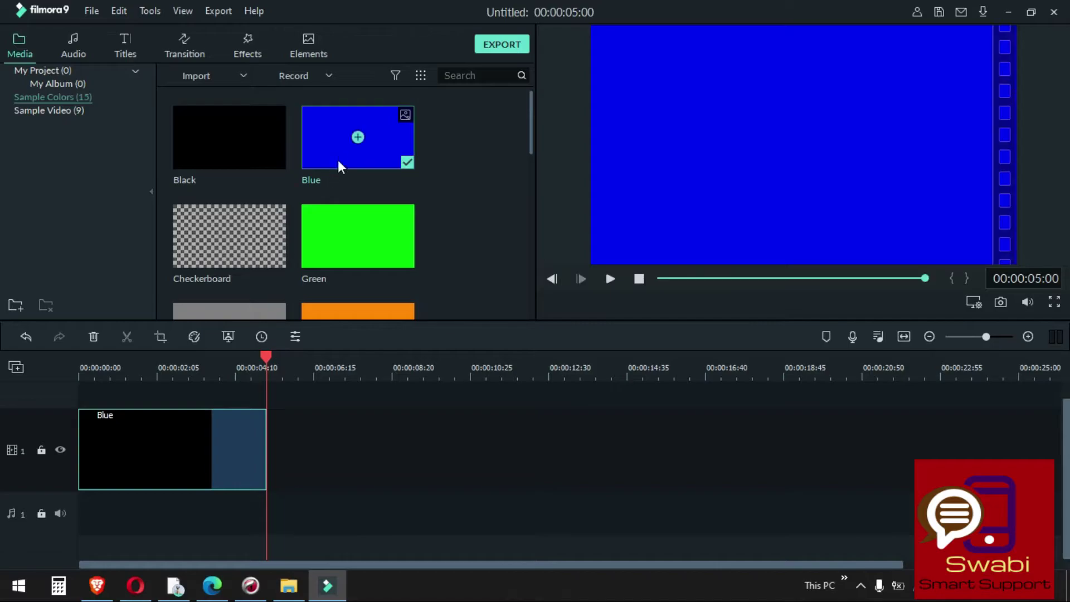
{"action": "left_click_drag", "start_coordinate": [339, 148], "coordinate": [267, 431]}
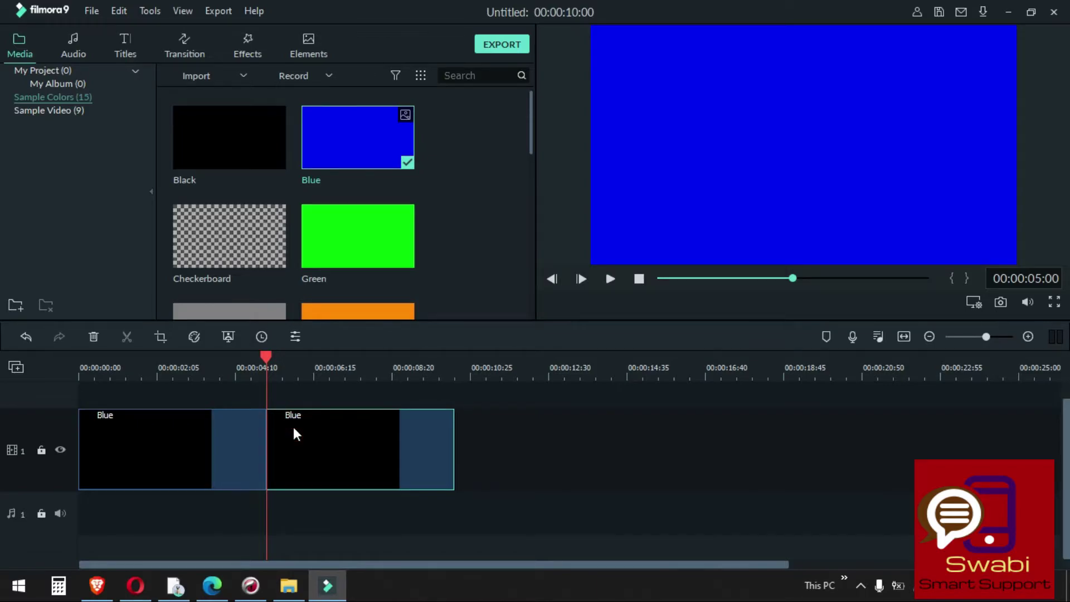
Delete both Blue clips from video track 1.
{"action": "key", "text": "Delete"}
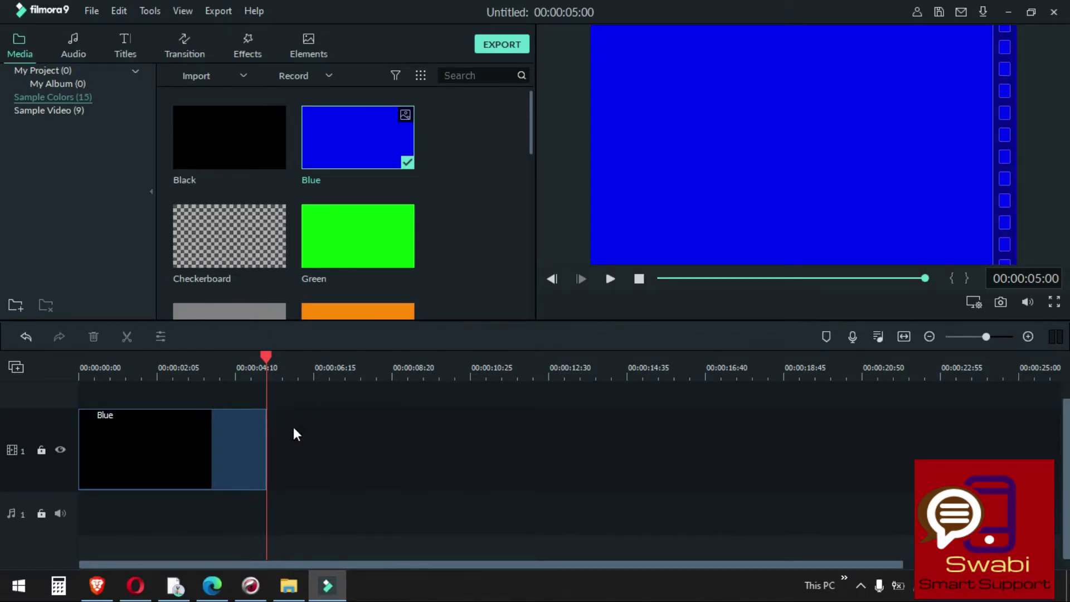
{"action": "left_click", "coordinate": [190, 443]}
{"action": "key", "text": "Delete"}
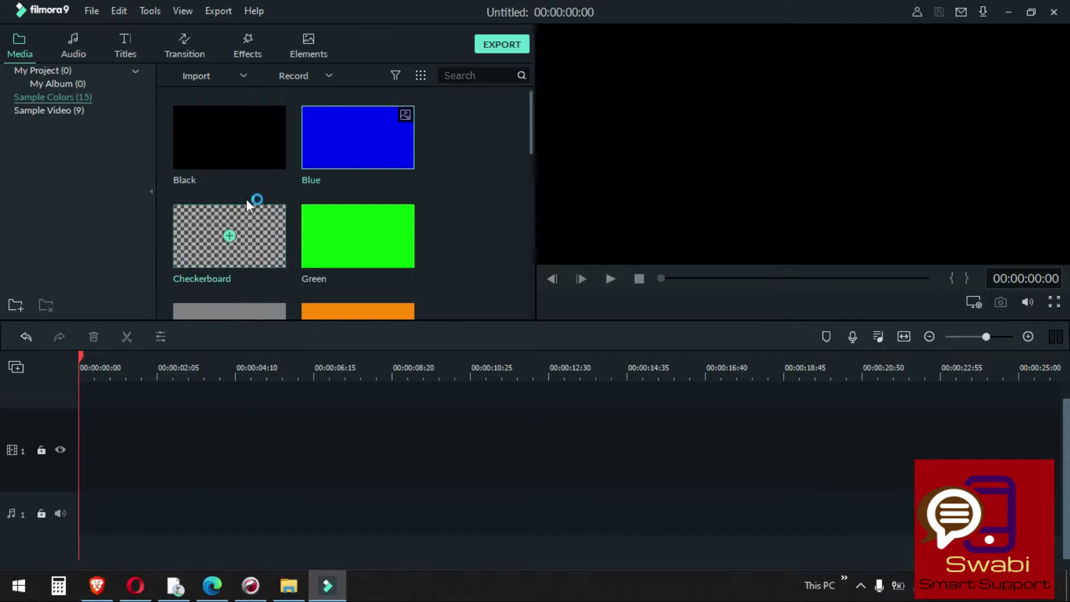
Browse the remaining sample colors and the countdown clips in the Sample Video collection.
{"action": "scroll", "coordinate": [234, 205], "scroll_direction": "down", "scroll_amount": 5}
{"action": "scroll", "coordinate": [384, 226], "scroll_direction": "up", "scroll_amount": 3}
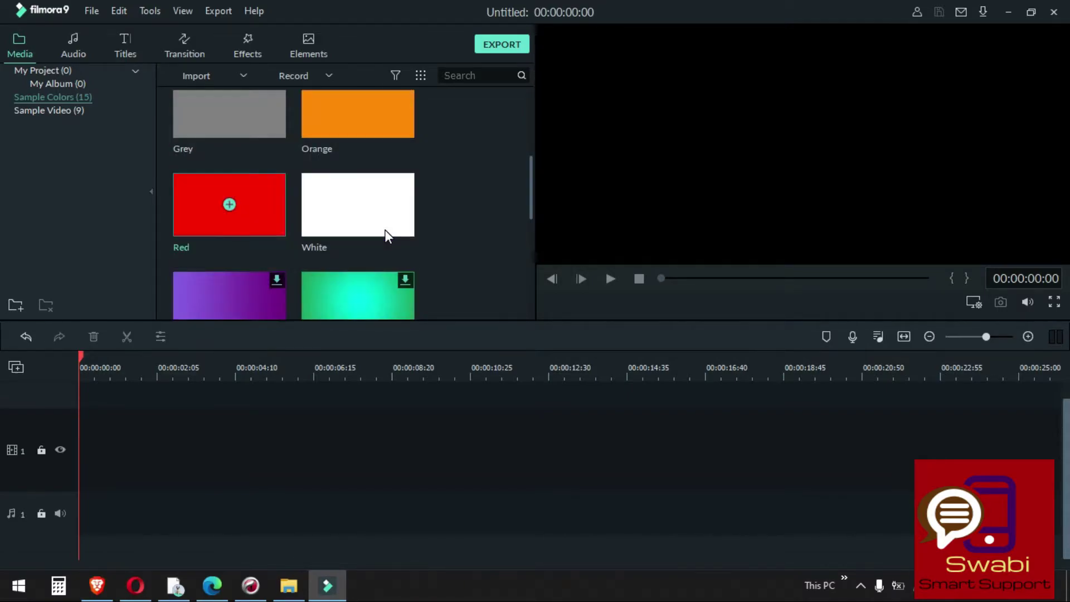
{"action": "left_click", "coordinate": [48, 111]}
{"action": "scroll", "coordinate": [346, 198], "scroll_direction": "down", "scroll_amount": 3}
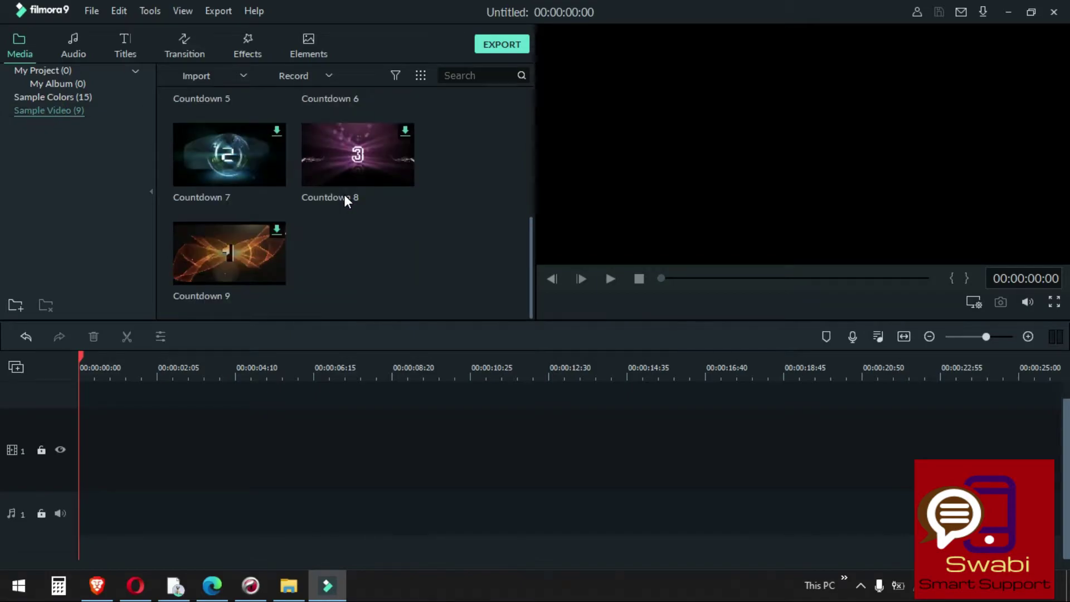
{"action": "scroll", "coordinate": [344, 194], "scroll_direction": "up", "scroll_amount": 3}
Add the Countdown 1 sample video to the timeline and match the project settings to the media.
{"action": "mouse_move", "coordinate": [243, 149]}
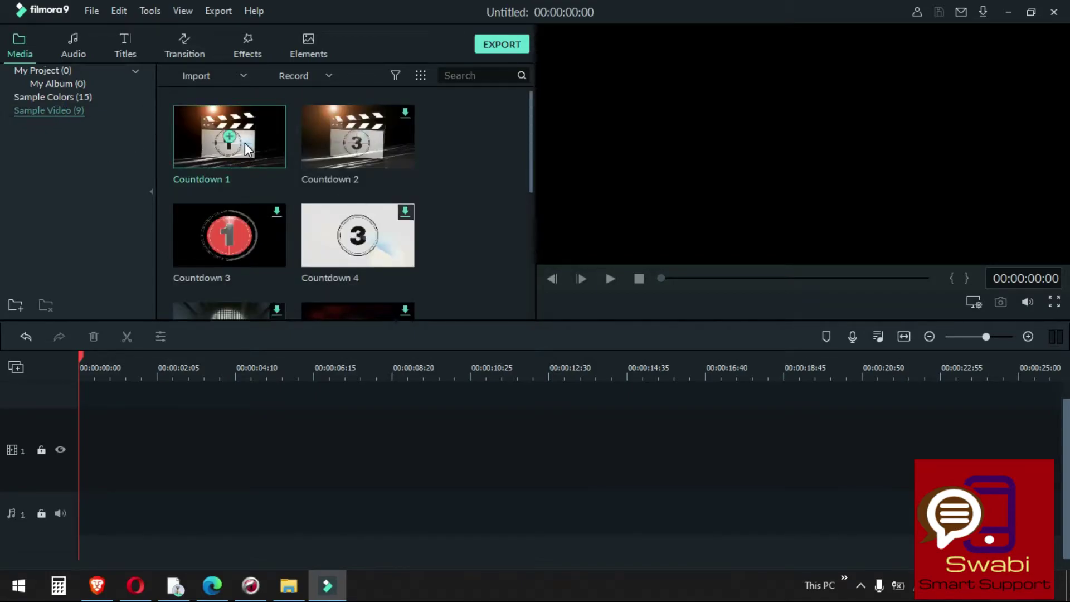
{"action": "left_click", "coordinate": [228, 141]}
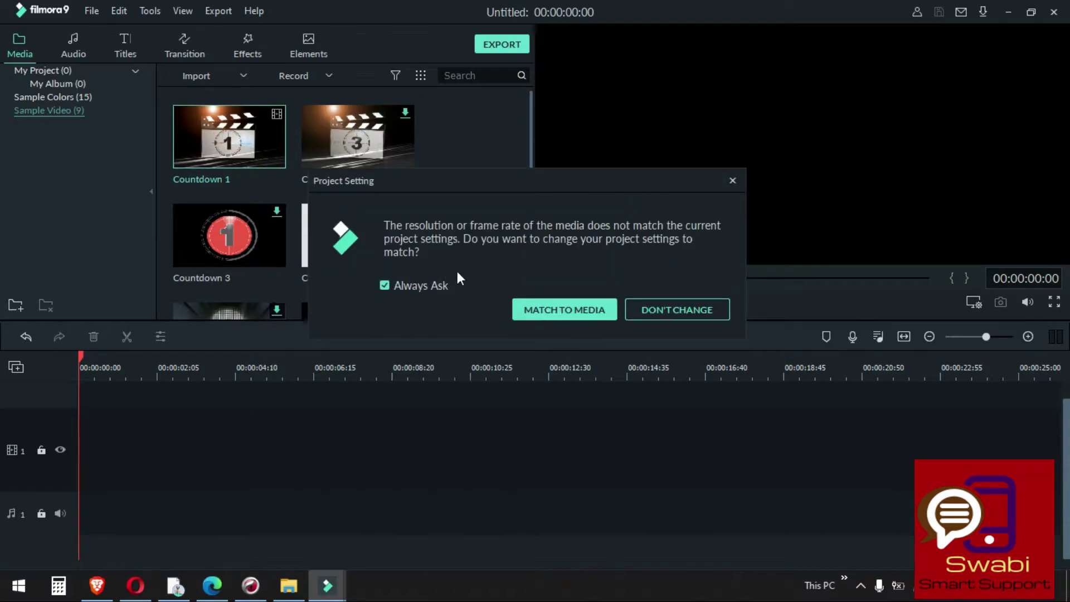
{"action": "left_click", "coordinate": [542, 312]}
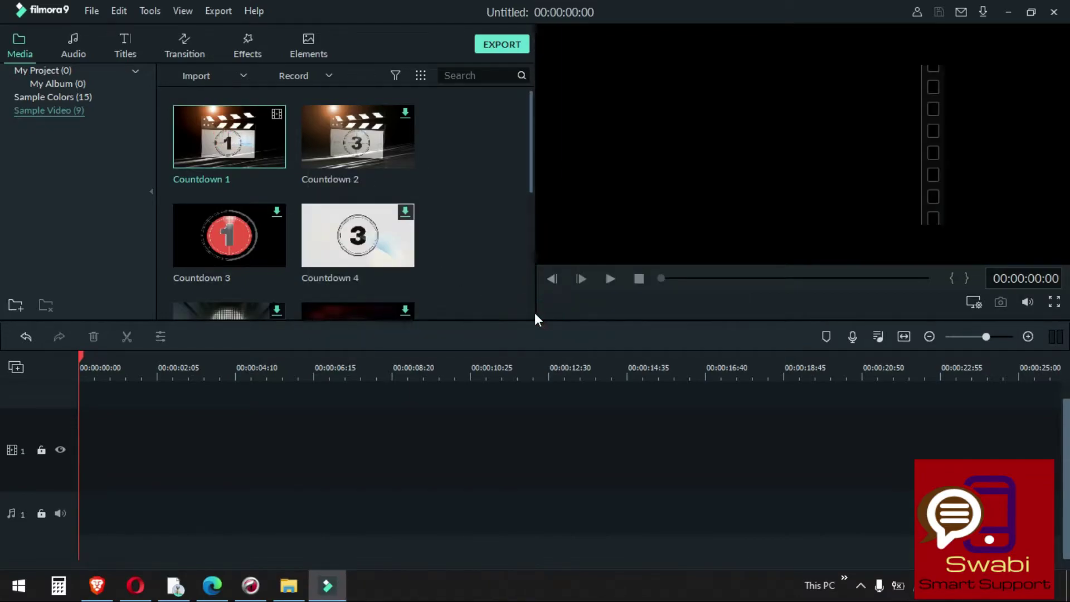
Play the Countdown 1 clip through and return the playhead to the start of the timeline.
{"action": "left_click", "coordinate": [608, 278]}
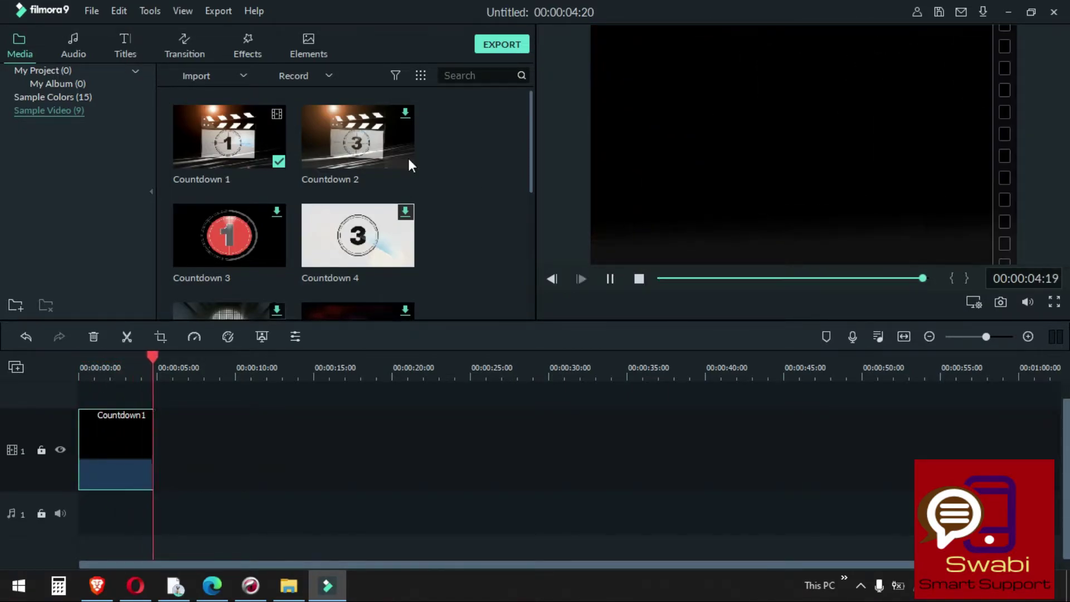
{"action": "left_click_drag", "start_coordinate": [153, 352], "coordinate": [56, 348]}
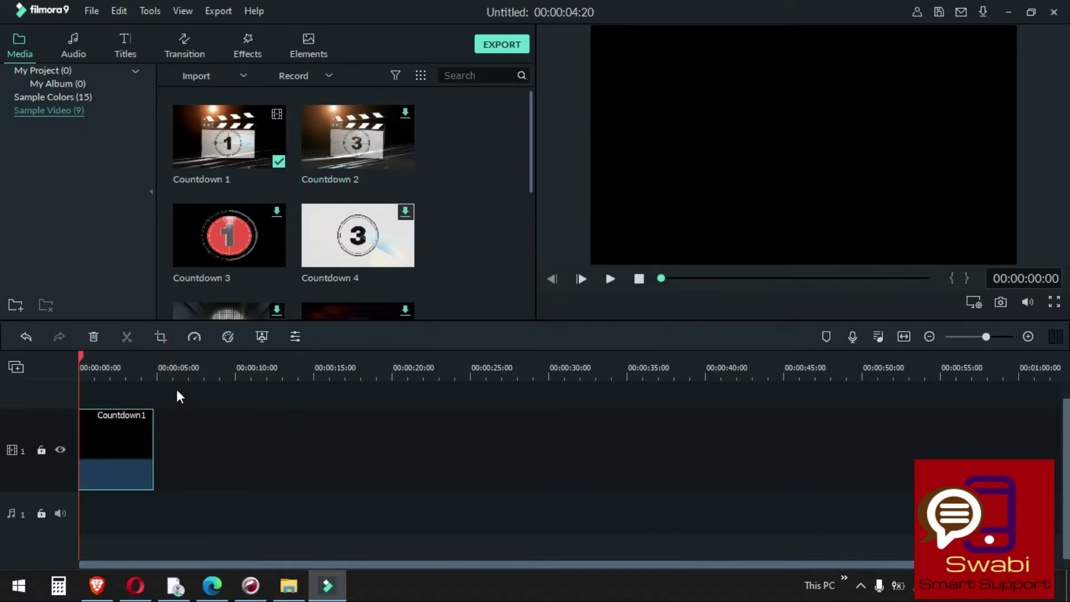
Examine the audio library, looking through the Sound Effect and Electronic categories.
{"action": "left_click", "coordinate": [77, 40]}
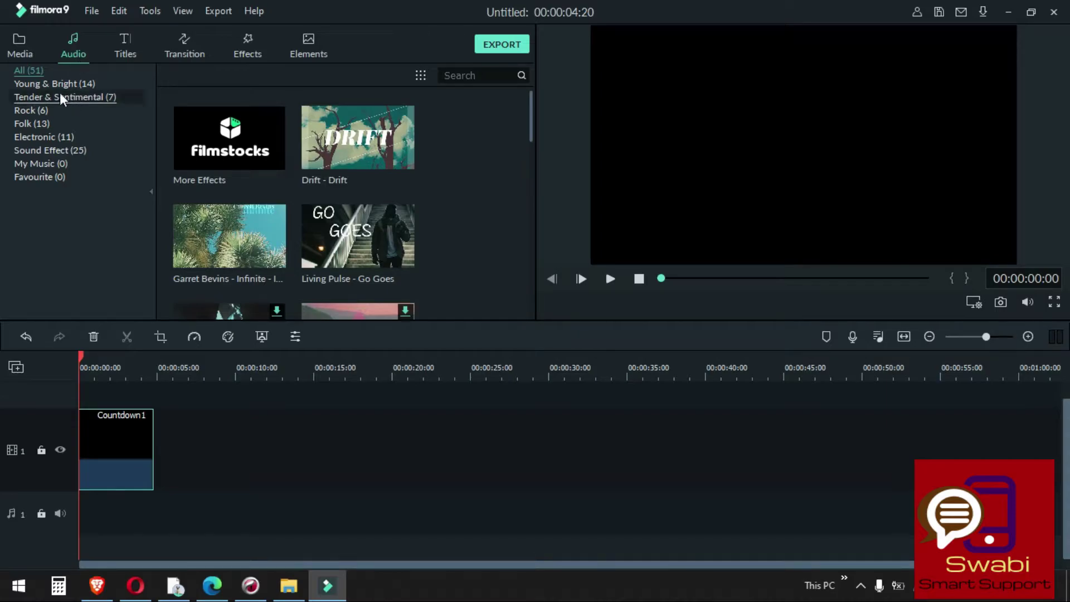
{"action": "left_click", "coordinate": [45, 150]}
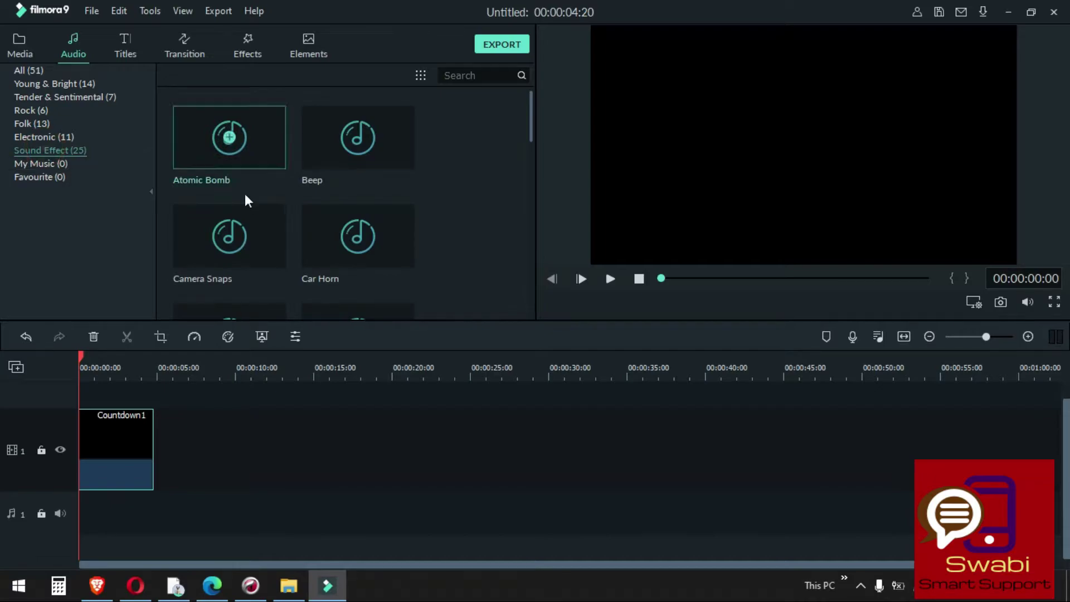
{"action": "left_click", "coordinate": [59, 151]}
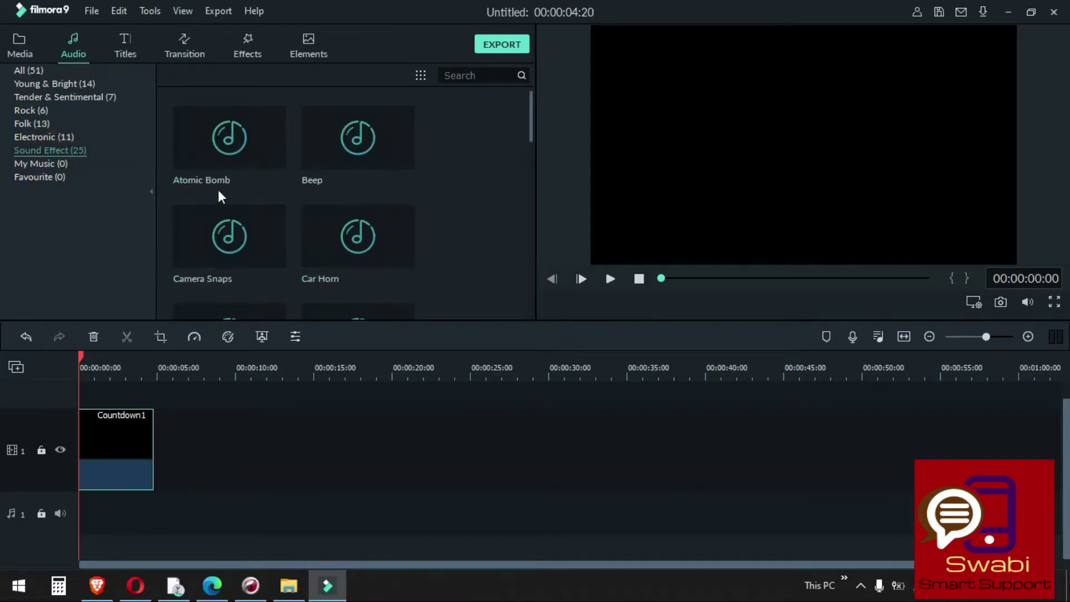
{"action": "scroll", "coordinate": [245, 211], "scroll_direction": "down", "scroll_amount": 10}
{"action": "scroll", "coordinate": [245, 208], "scroll_direction": "up", "scroll_amount": 10}
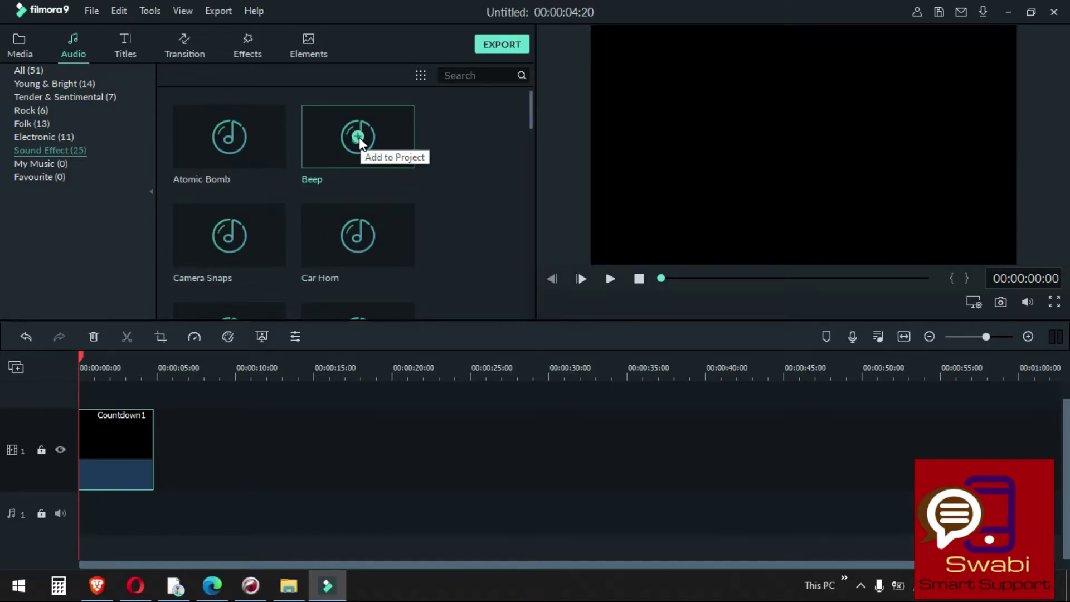
{"action": "left_click", "coordinate": [33, 136]}
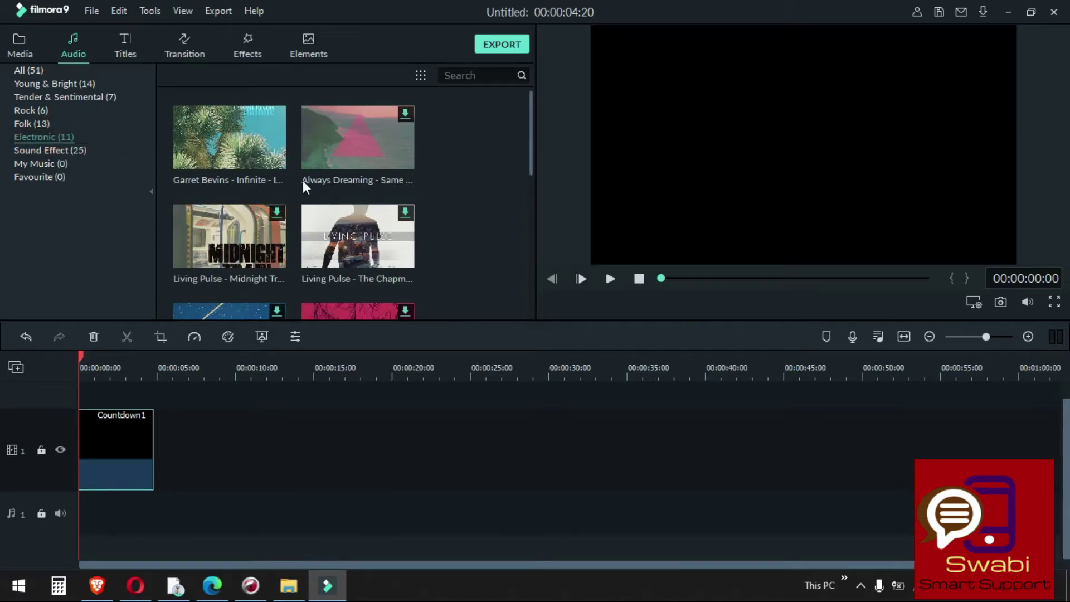
Look through the Electronic and Young & Bright music categories in the audio library.
{"action": "scroll", "coordinate": [299, 192], "scroll_direction": "down", "scroll_amount": 6}
{"action": "scroll", "coordinate": [292, 203], "scroll_direction": "up", "scroll_amount": 6}
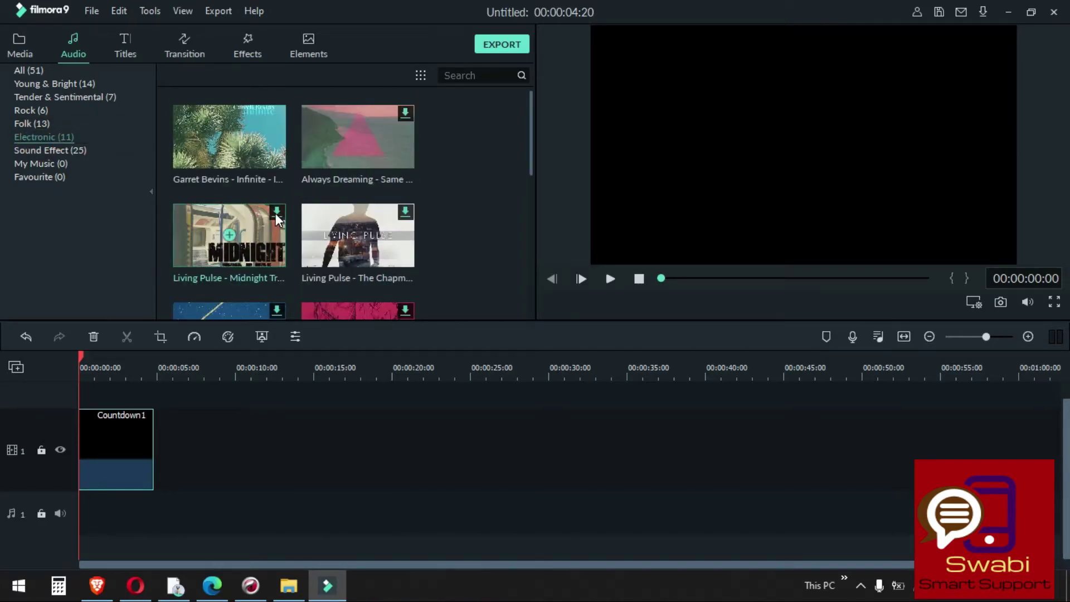
{"action": "left_click", "coordinate": [48, 83]}
{"action": "scroll", "coordinate": [280, 166], "scroll_direction": "down", "scroll_amount": 5}
{"action": "scroll", "coordinate": [280, 166], "scroll_direction": "up", "scroll_amount": 5}
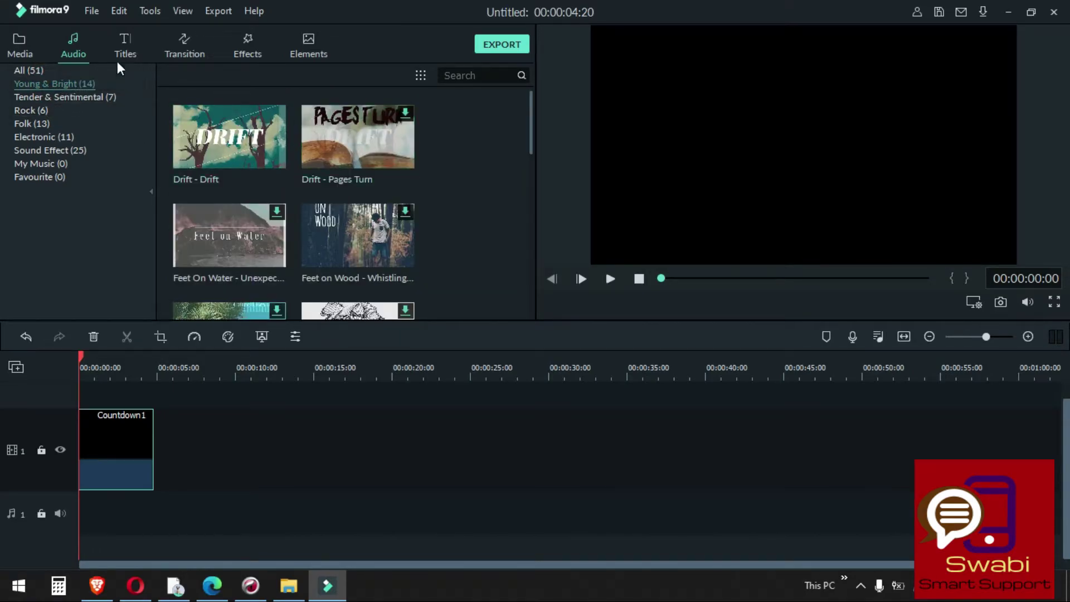
Delete the Countdown 1 clip and place the Title 2 preset from the Titles library at the start of the video track.
{"action": "left_click", "coordinate": [122, 45]}
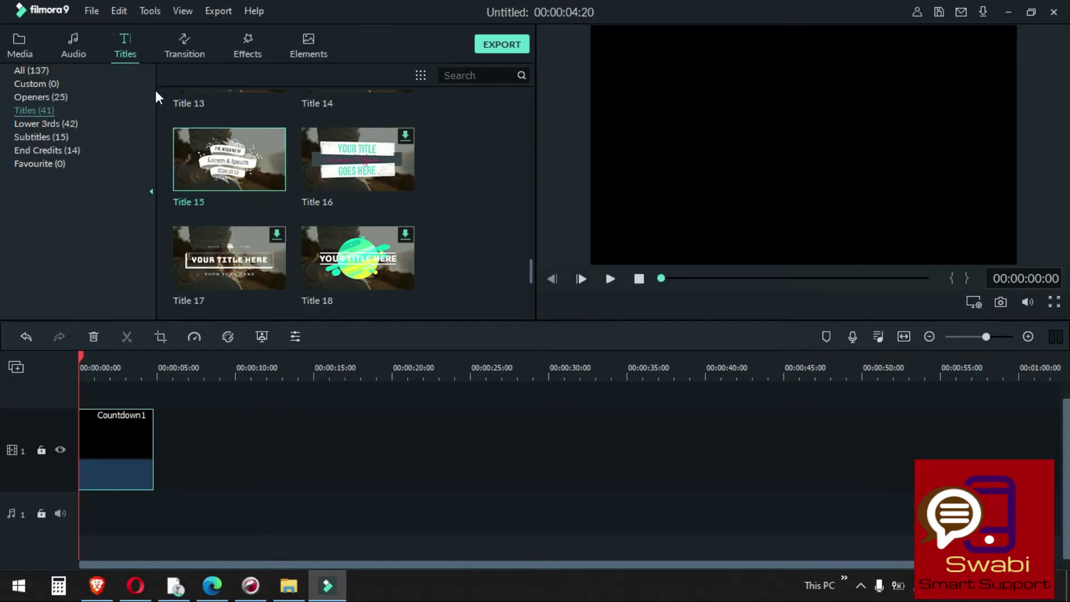
{"action": "scroll", "coordinate": [289, 206], "scroll_direction": "up", "scroll_amount": 5}
{"action": "scroll", "coordinate": [403, 198], "scroll_direction": "up", "scroll_amount": 10}
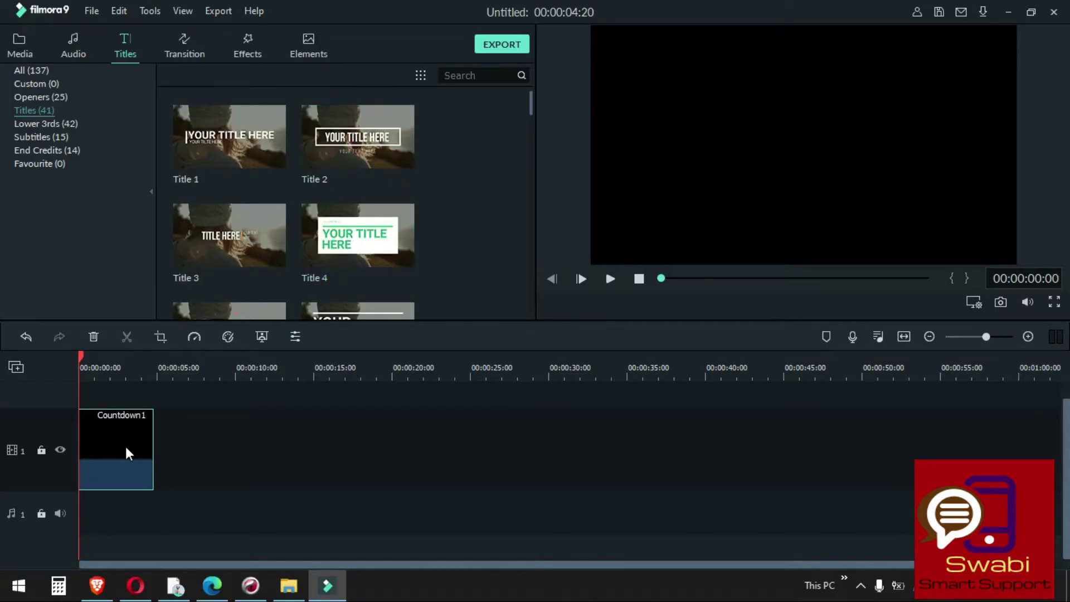
{"action": "key", "text": "Delete"}
{"action": "mouse_move", "coordinate": [358, 140]}
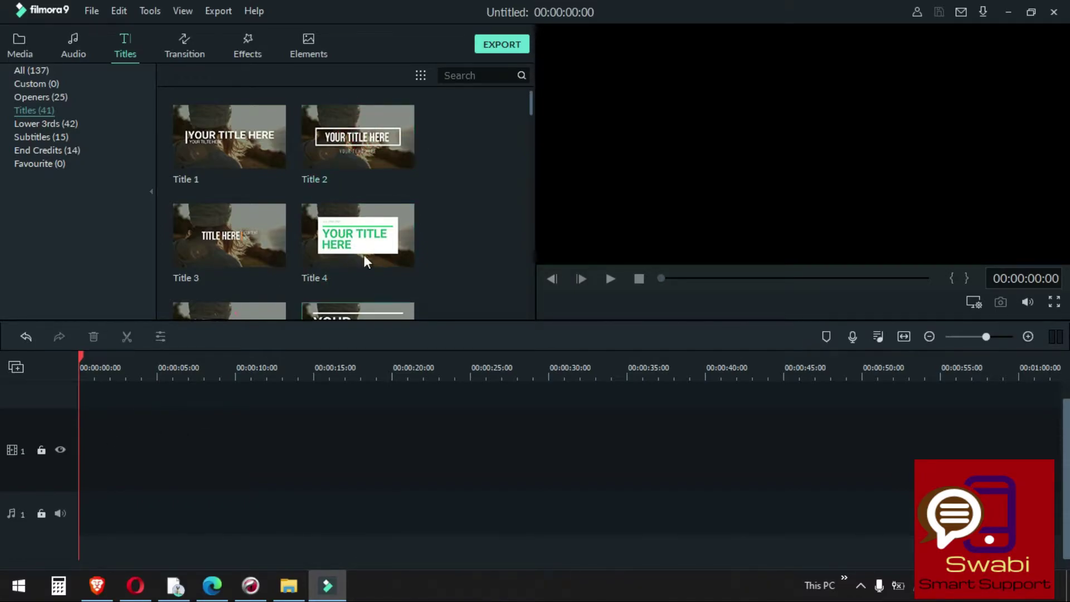
{"action": "left_click_drag", "start_coordinate": [399, 149], "coordinate": [128, 439]}
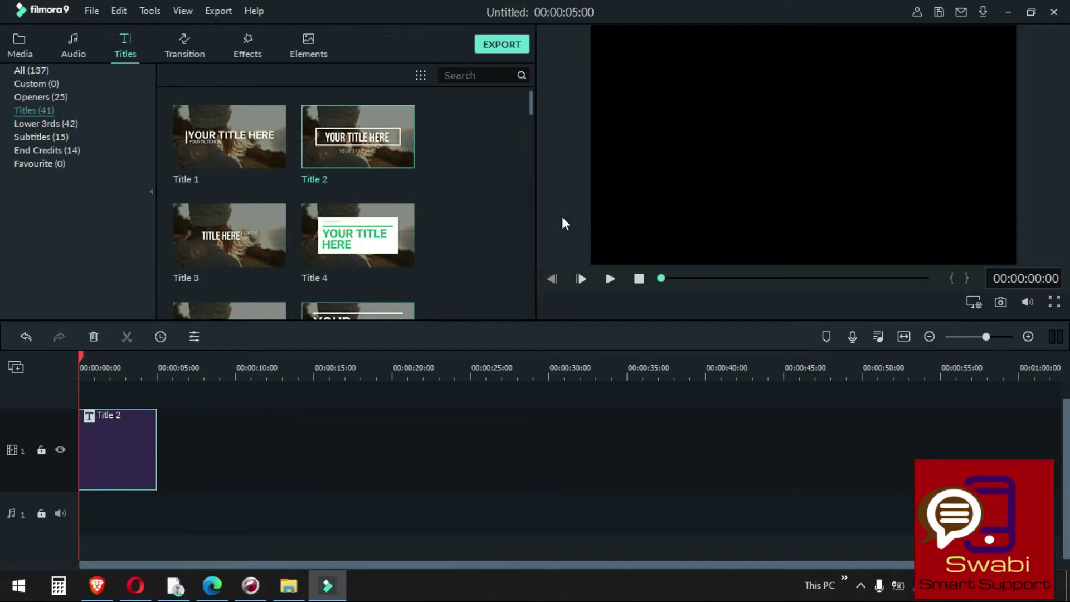
Play the Title 2 clip to preview its animation, pausing shortly after it restarts.
{"action": "left_click", "coordinate": [609, 278]}
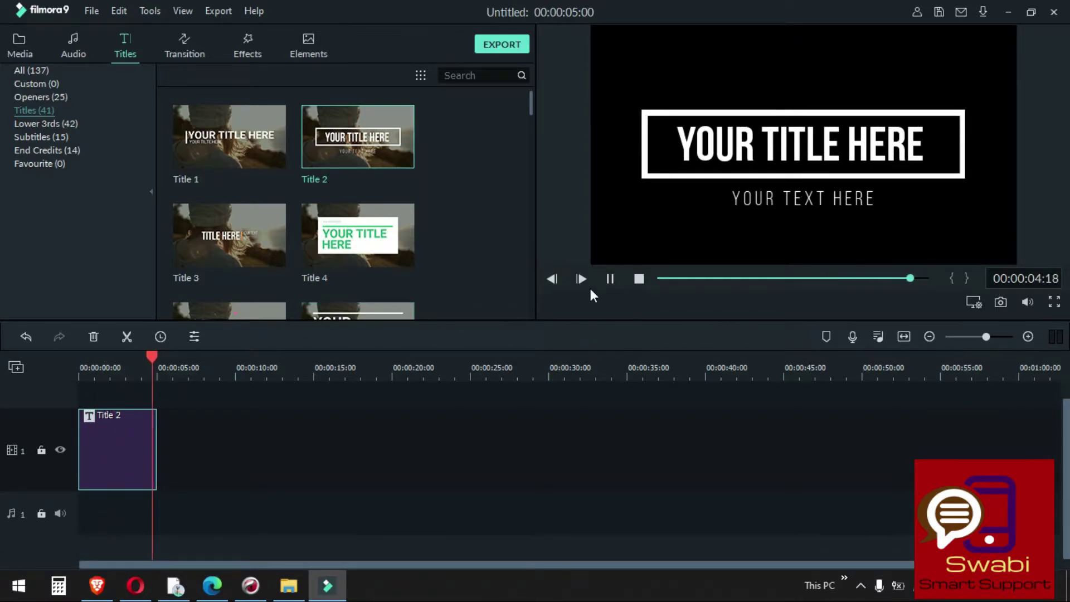
{"action": "left_click", "coordinate": [610, 280]}
{"action": "left_click", "coordinate": [610, 280]}
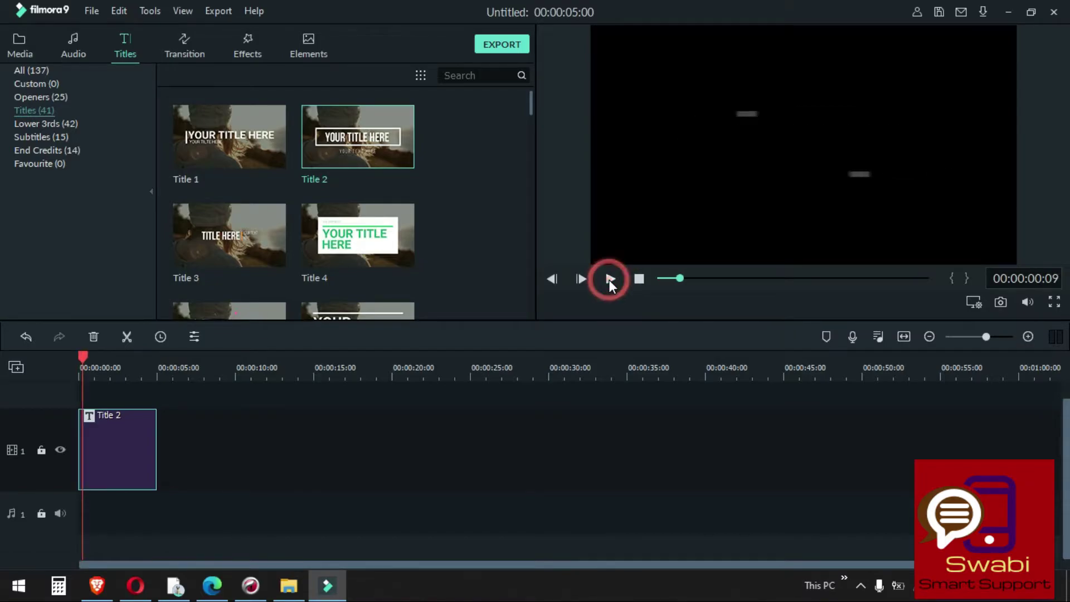
Replace the main heading of the Title 2 clip with the person's name and select the smaller text line below it.
{"action": "double_click", "coordinate": [129, 433]}
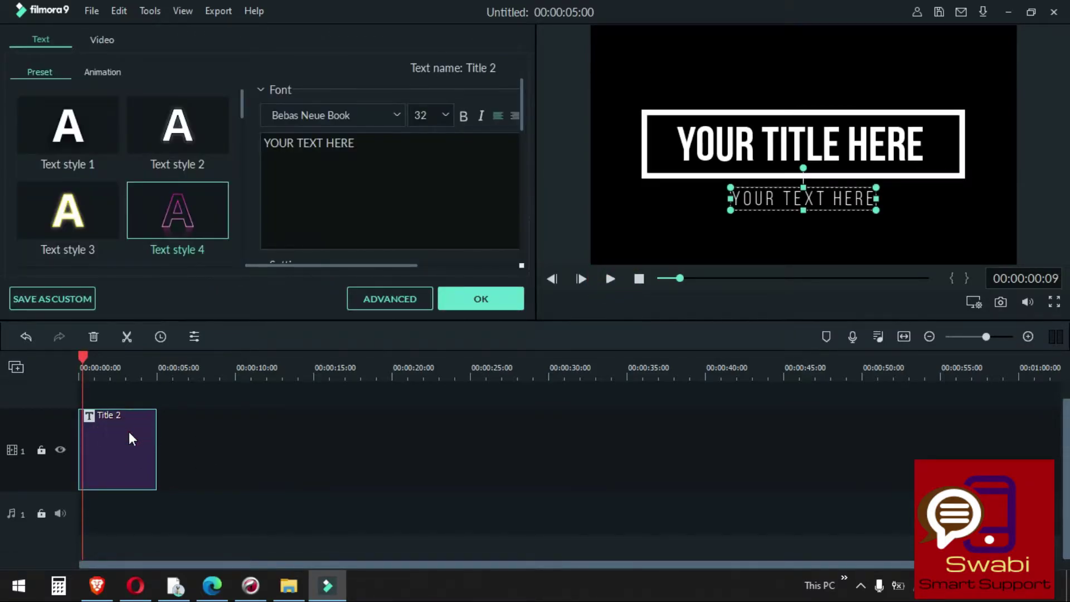
{"action": "left_click", "coordinate": [835, 148]}
{"action": "left_click", "coordinate": [842, 147]}
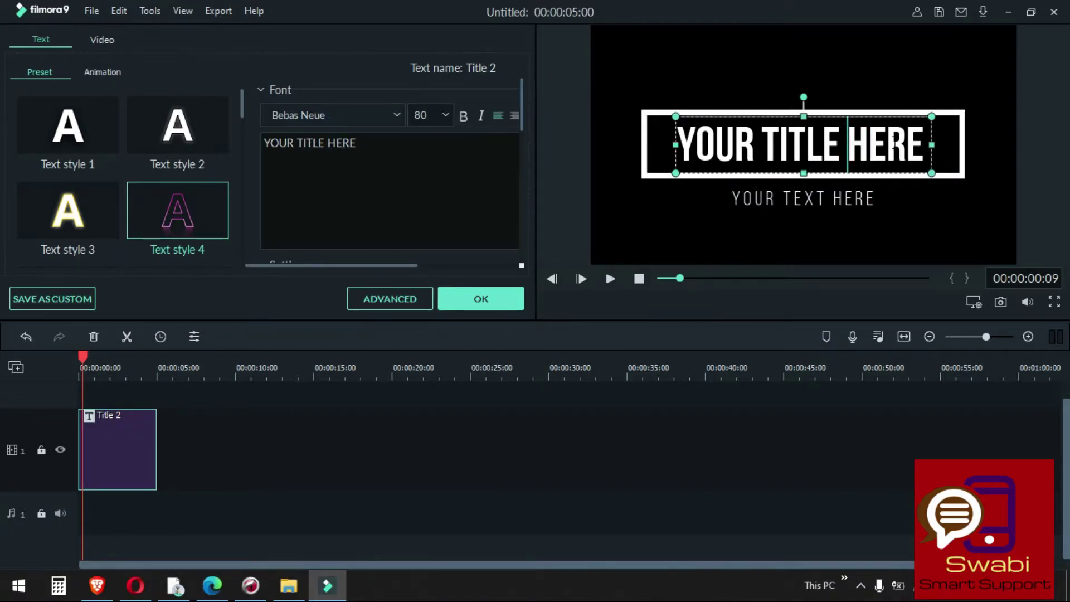
{"action": "key", "text": "End"}
{"action": "key", "text": "BackSpace"}
{"action": "key", "text": "BackSpace"}
{"action": "key", "text": "BackSpace"}
{"action": "key", "text": "BackSpace"}
{"action": "key", "text": "BackSpace"}
{"action": "key", "text": "BackSpace"}
{"action": "key", "text": "BackSpace"}
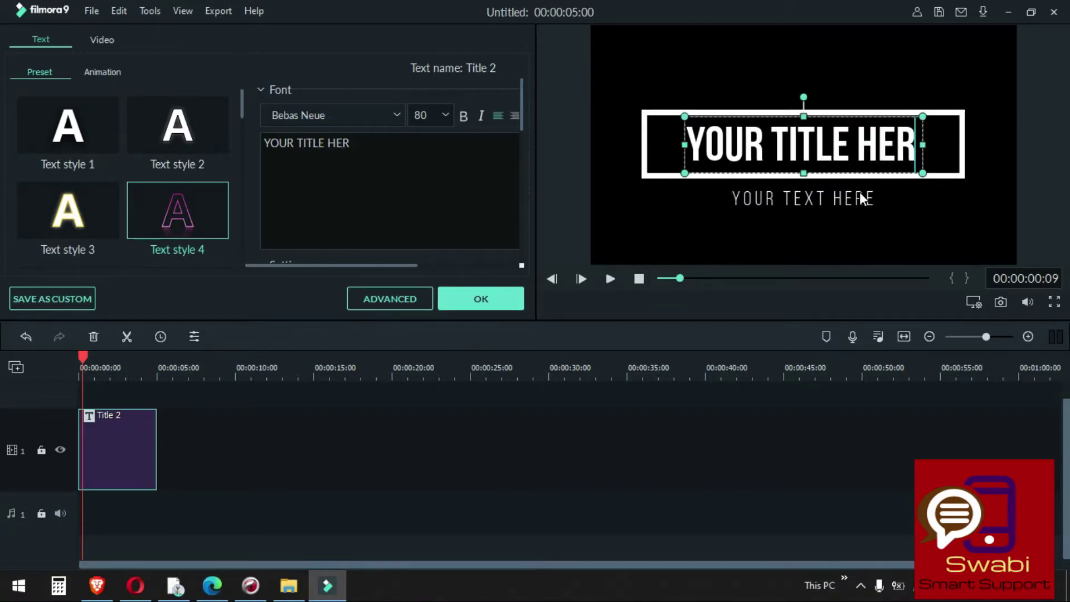
{"action": "key", "text": "BackSpace"}
{"action": "key", "text": "BackSpace"}
{"action": "key", "text": "BackSpace"}
{"action": "key", "text": "BackSpace"}
{"action": "key", "text": "BackSpace"}
{"action": "key", "text": "BackSpace"}
{"action": "key", "text": "BackSpace"}
{"action": "key", "text": "BackSpace"}
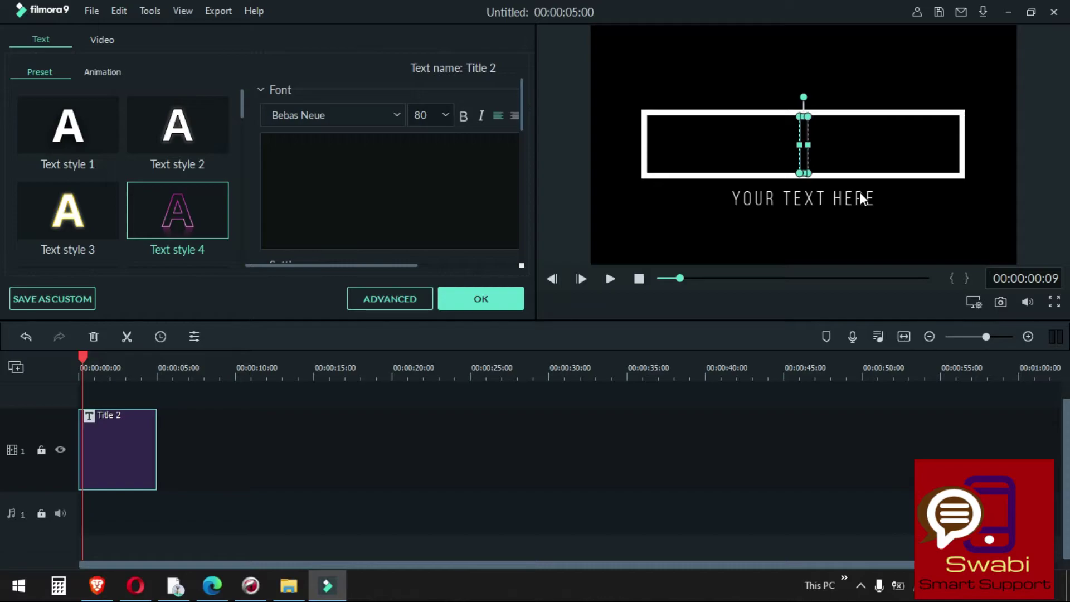
{"action": "type", "text": "SANA"}
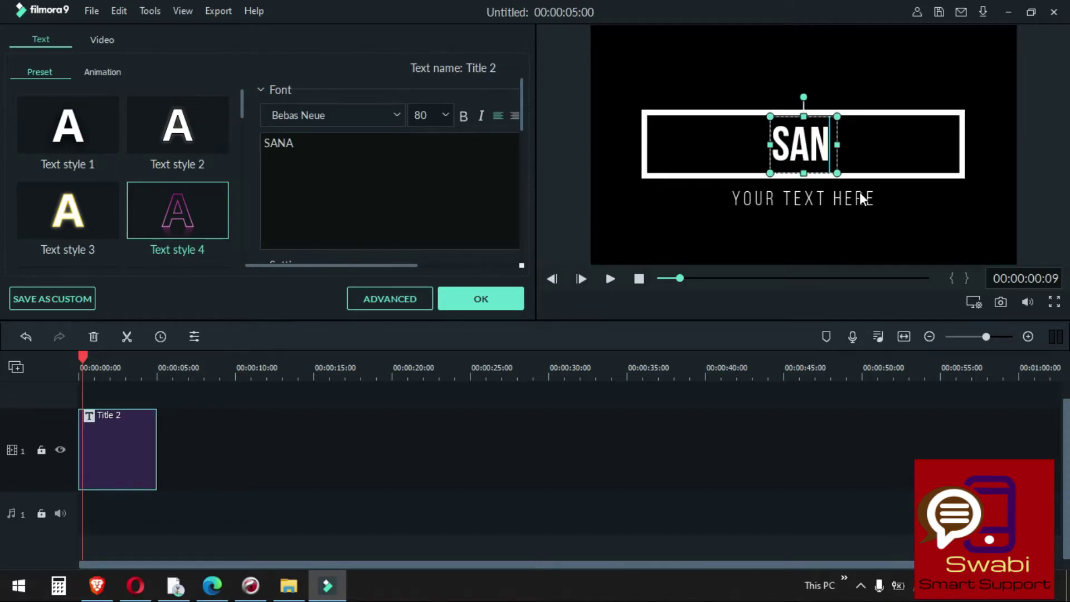
{"action": "type", "text": "ULLAH"}
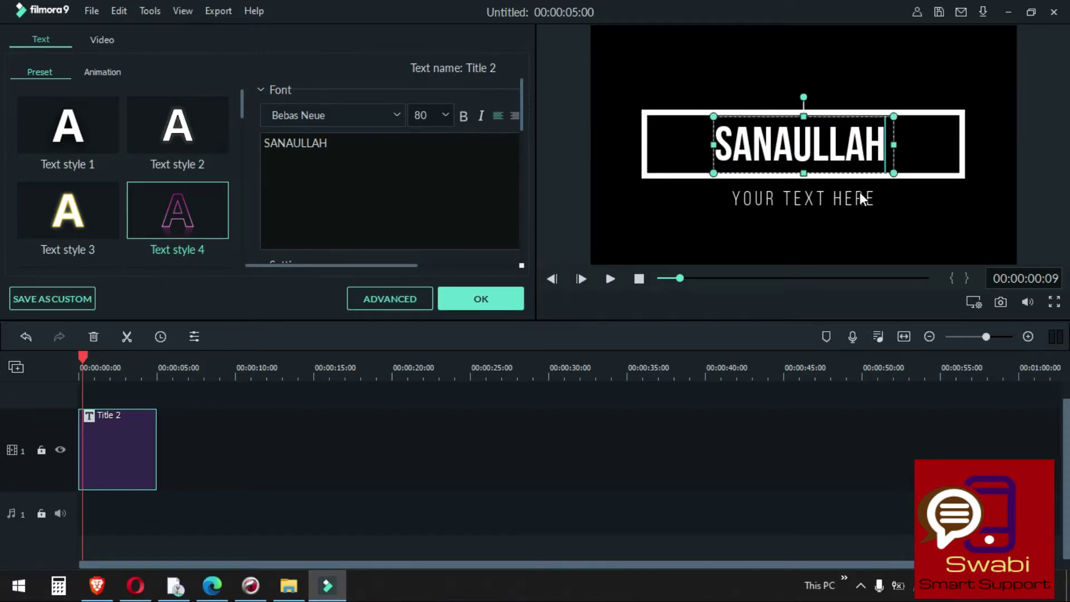
{"action": "left_click", "coordinate": [809, 196]}
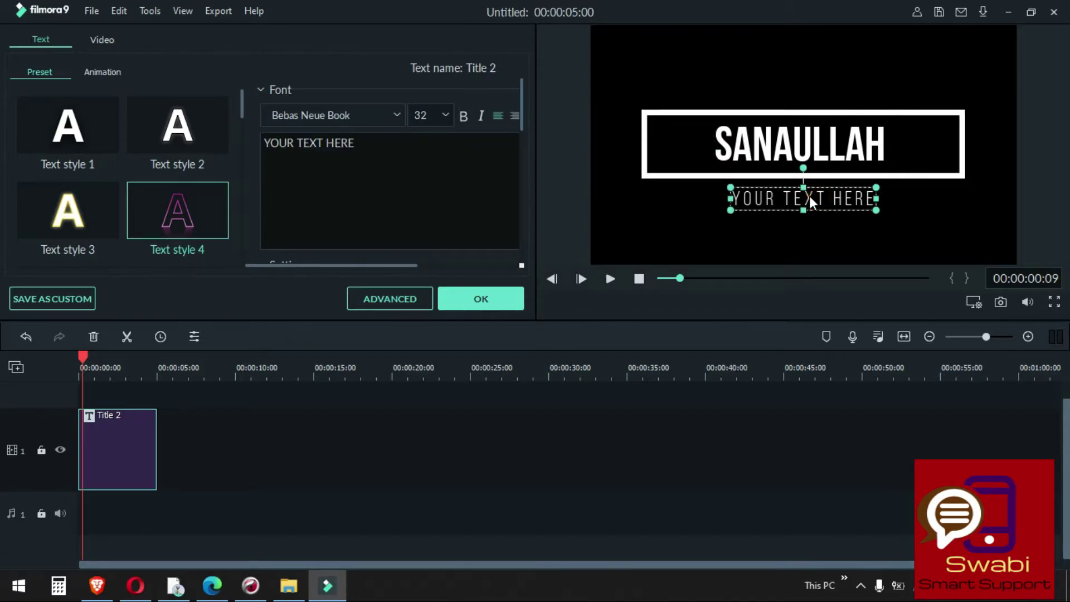
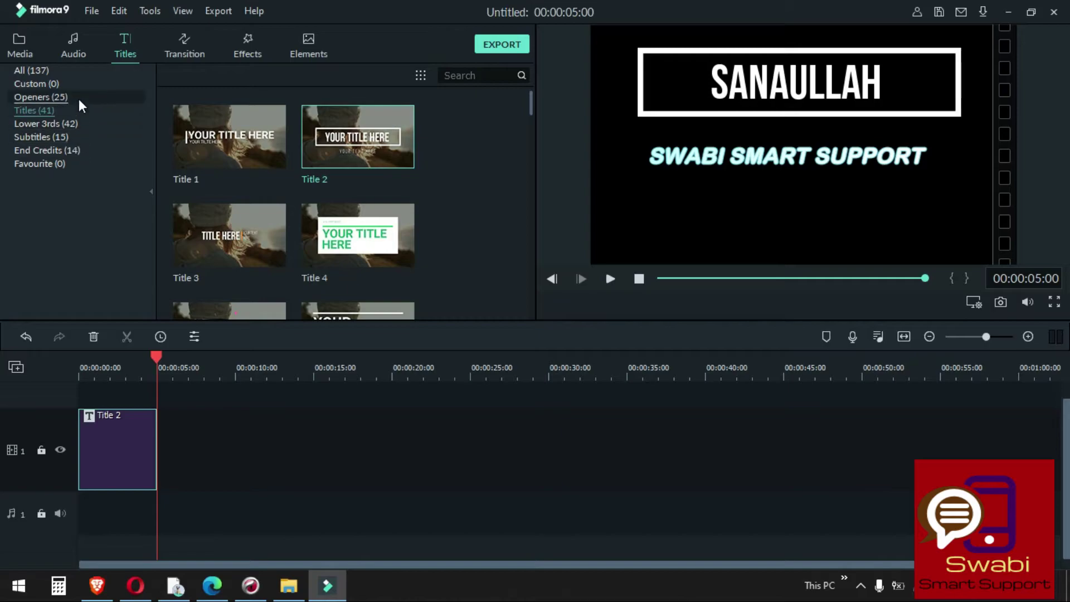
Browse the Lower 3rds titles and add Lower Third 2 to the timeline directly after the Title 2 clip.
{"action": "left_click", "coordinate": [62, 123]}
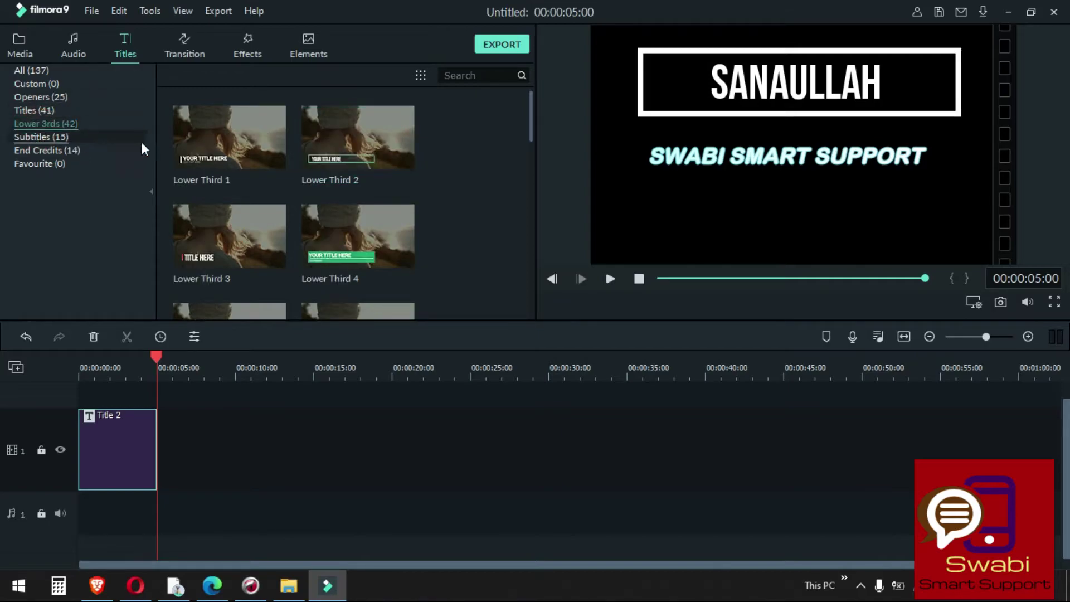
{"action": "scroll", "coordinate": [390, 259], "scroll_direction": "down", "scroll_amount": 15}
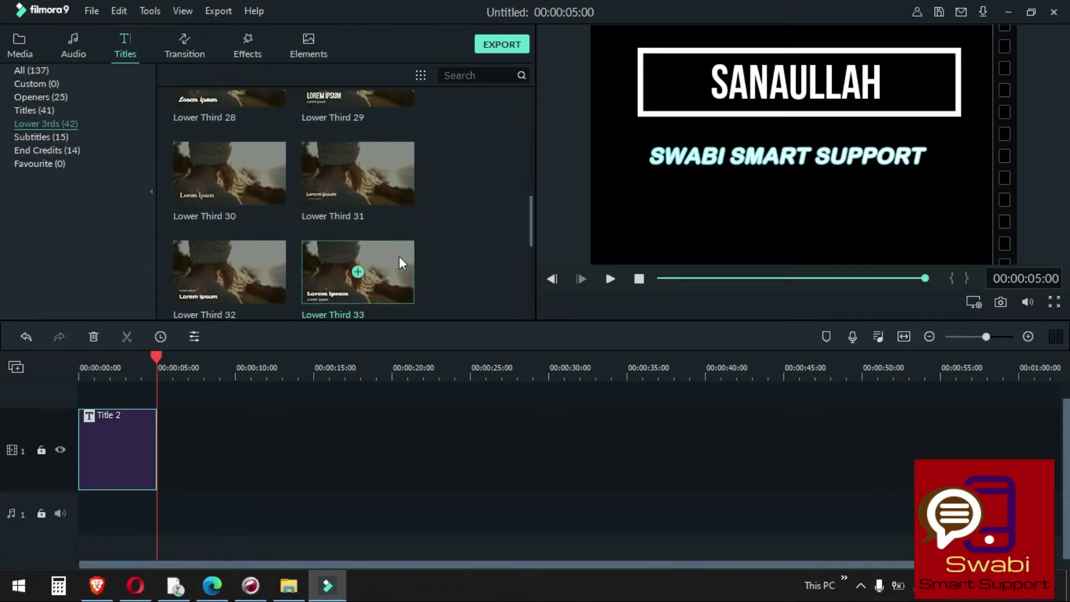
{"action": "scroll", "coordinate": [406, 255], "scroll_direction": "up", "scroll_amount": 15}
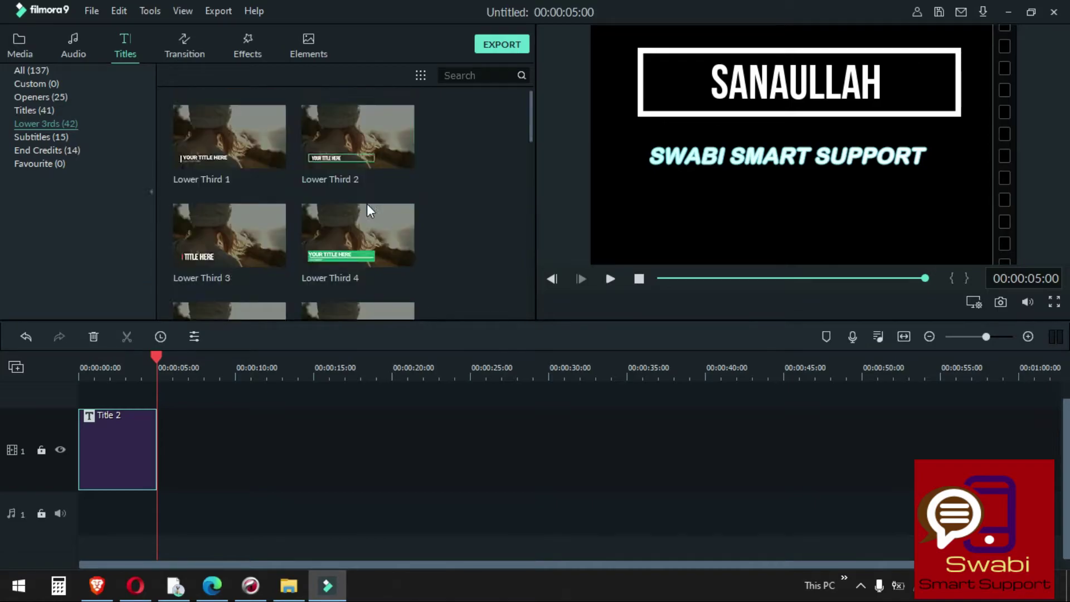
{"action": "left_click", "coordinate": [357, 136]}
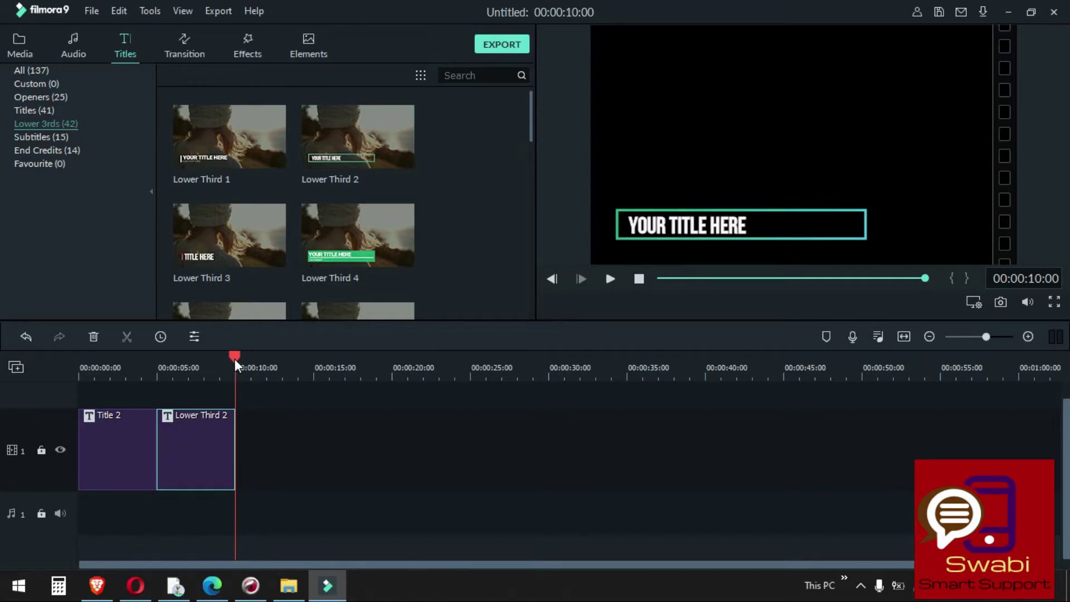
Replace the placeholder text of the Lower Third 2 clip with the person's name and confirm the edit.
{"action": "left_click", "coordinate": [212, 356]}
{"action": "double_click", "coordinate": [771, 227]}
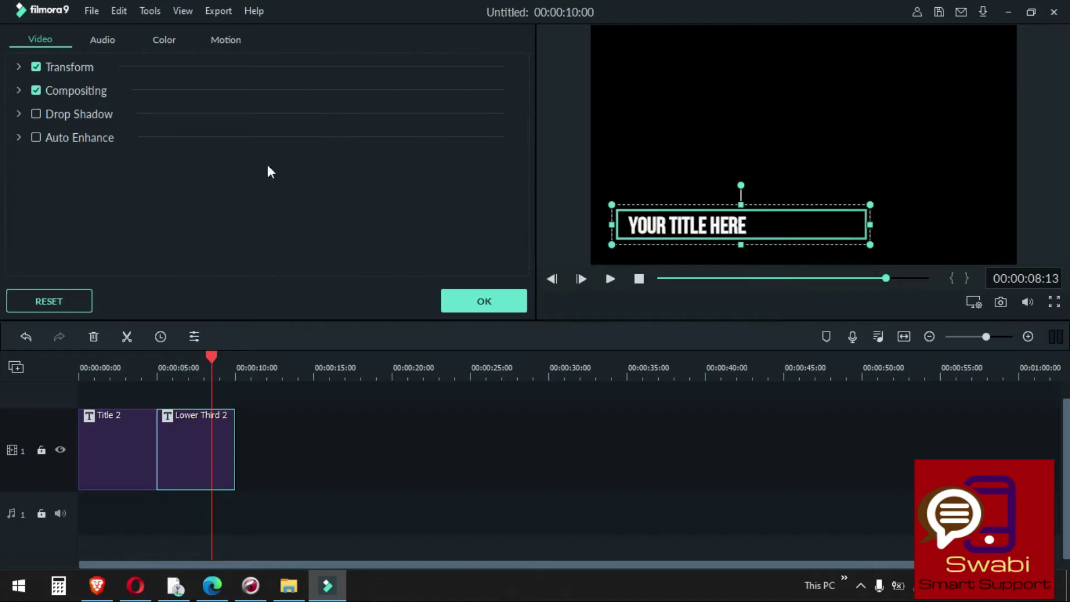
{"action": "double_click", "coordinate": [742, 224]}
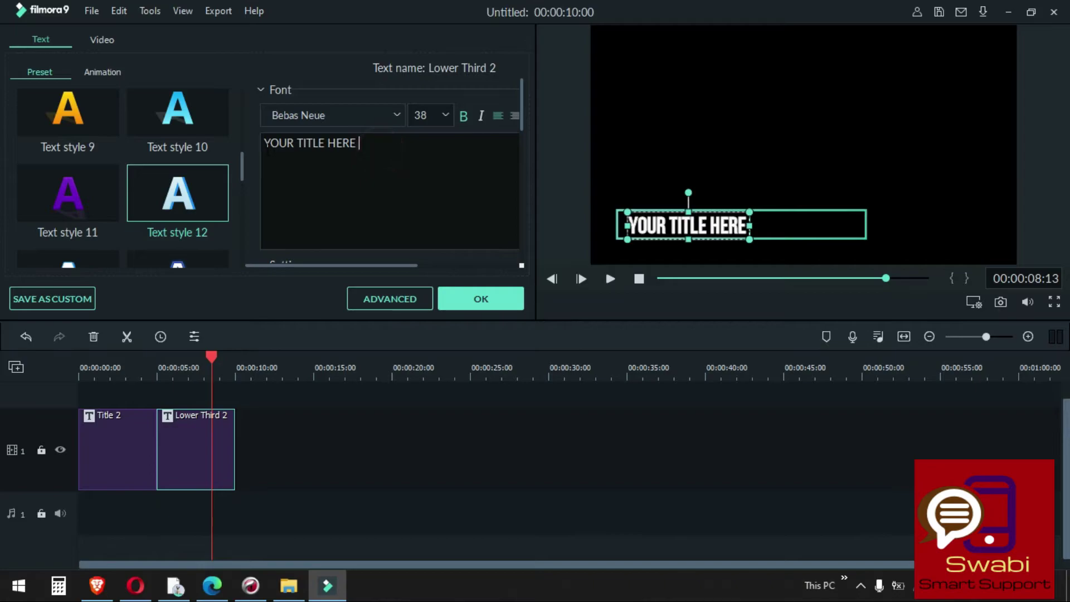
{"action": "left_click_drag", "start_coordinate": [361, 144], "coordinate": [266, 145]}
{"action": "key", "text": "BackSpace"}
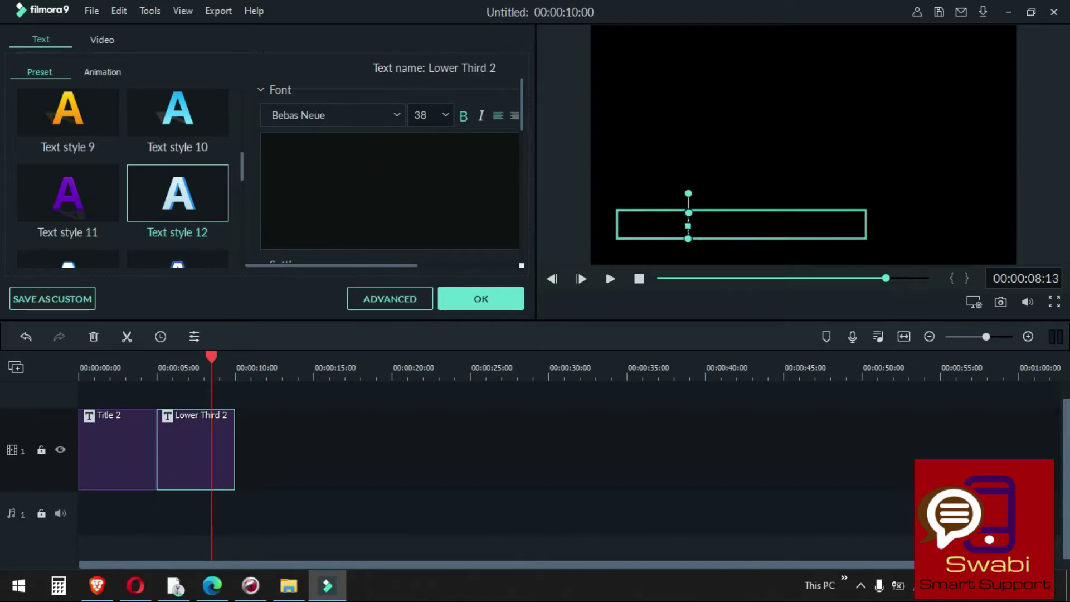
{"action": "type", "text": "SAN"}
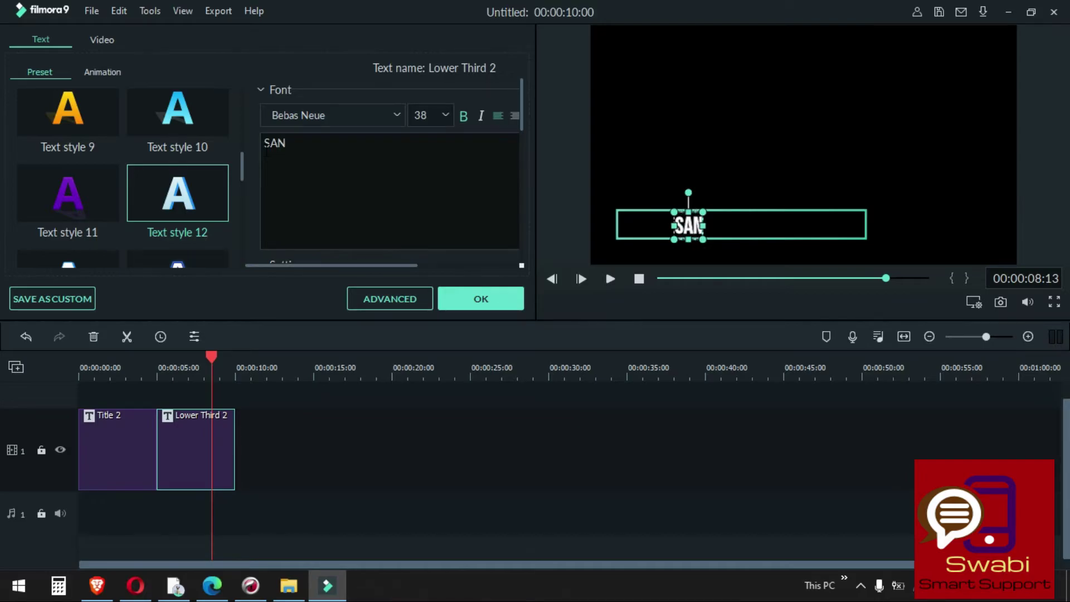
{"action": "type", "text": "AULL"}
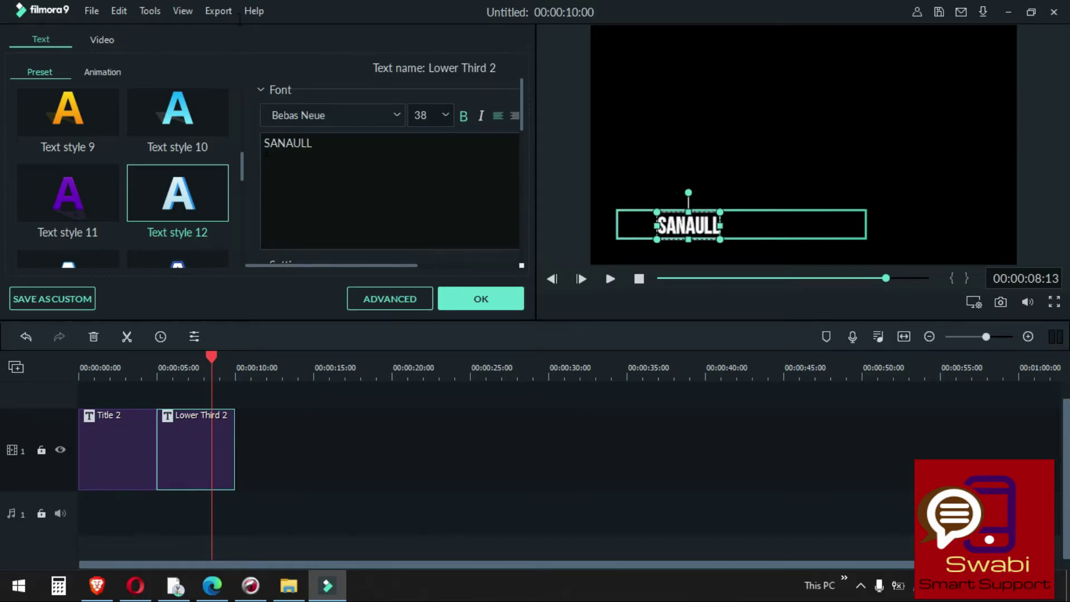
{"action": "type", "text": "AH"}
{"action": "left_click", "coordinate": [473, 300]}
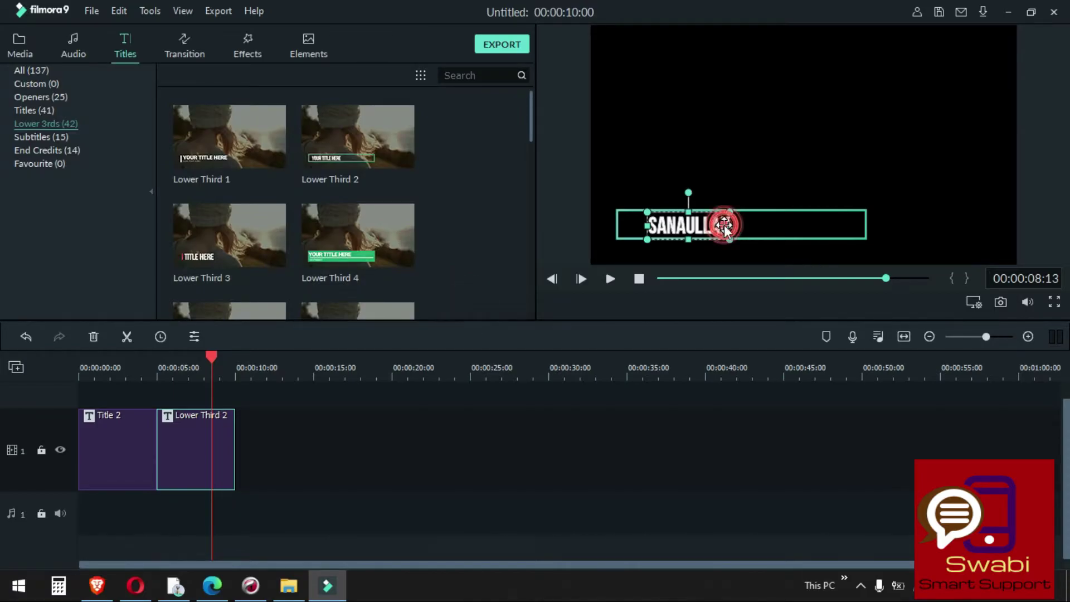
Widen the name's text box in the lower third and apply Text style 9 to it.
{"action": "left_click_drag", "start_coordinate": [724, 226], "coordinate": [788, 213]}
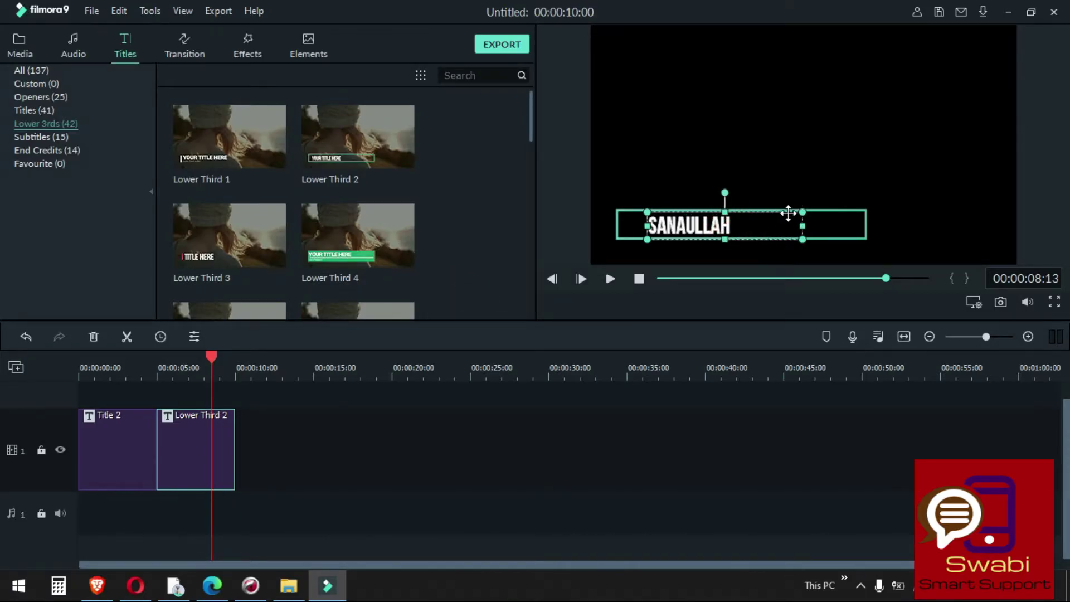
{"action": "double_click", "coordinate": [710, 226]}
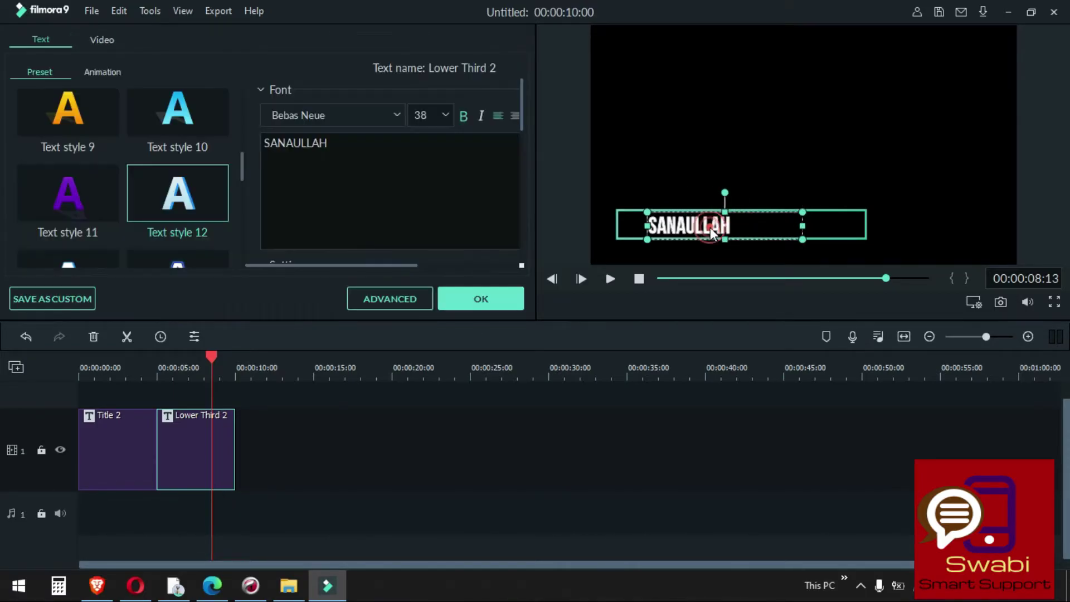
{"action": "left_click", "coordinate": [82, 119]}
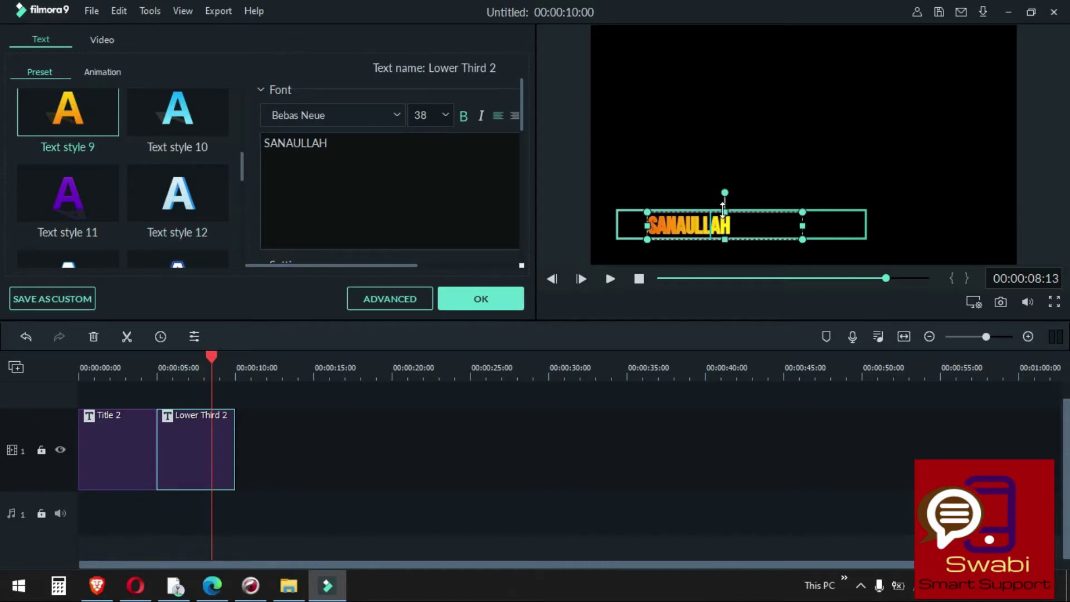
{"action": "left_click_drag", "start_coordinate": [741, 217], "coordinate": [744, 214]}
Make the lower third's rectangular frame taller and reposition the name text within its upper left part.
{"action": "left_click", "coordinate": [833, 226]}
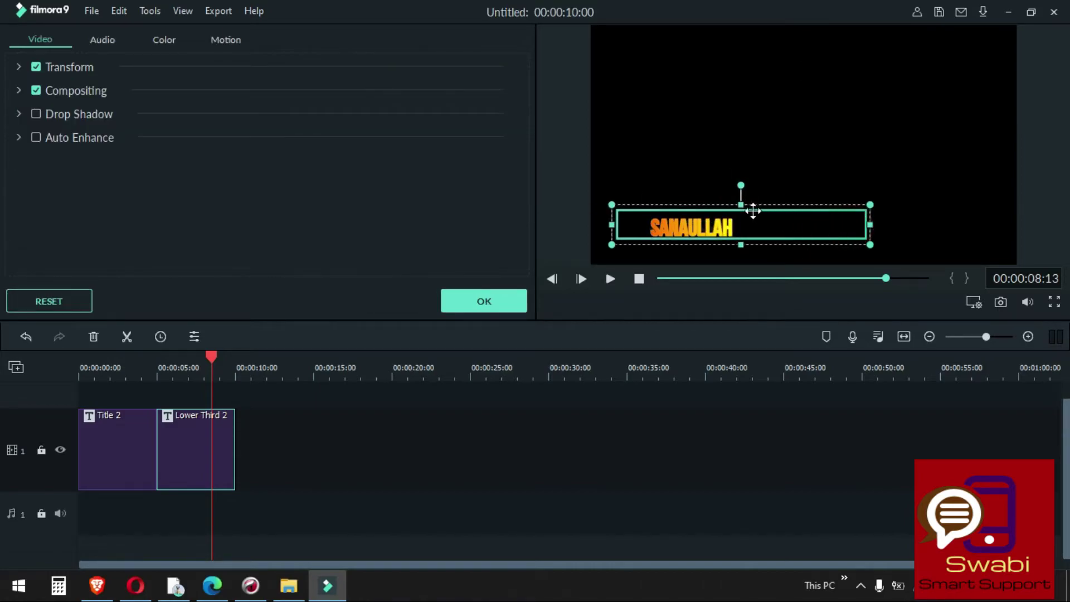
{"action": "left_click_drag", "start_coordinate": [743, 202], "coordinate": [732, 128]}
{"action": "left_click", "coordinate": [703, 222]}
{"action": "left_click", "coordinate": [733, 152]}
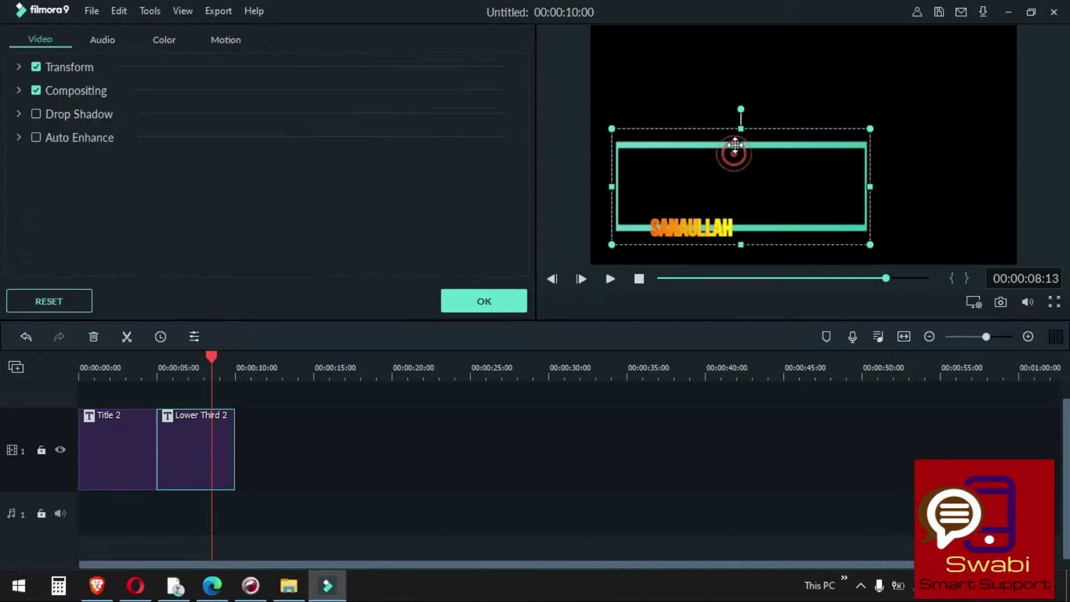
{"action": "left_click_drag", "start_coordinate": [743, 127], "coordinate": [743, 187]}
{"action": "left_click", "coordinate": [695, 232]}
{"action": "left_click_drag", "start_coordinate": [695, 231], "coordinate": [679, 209]}
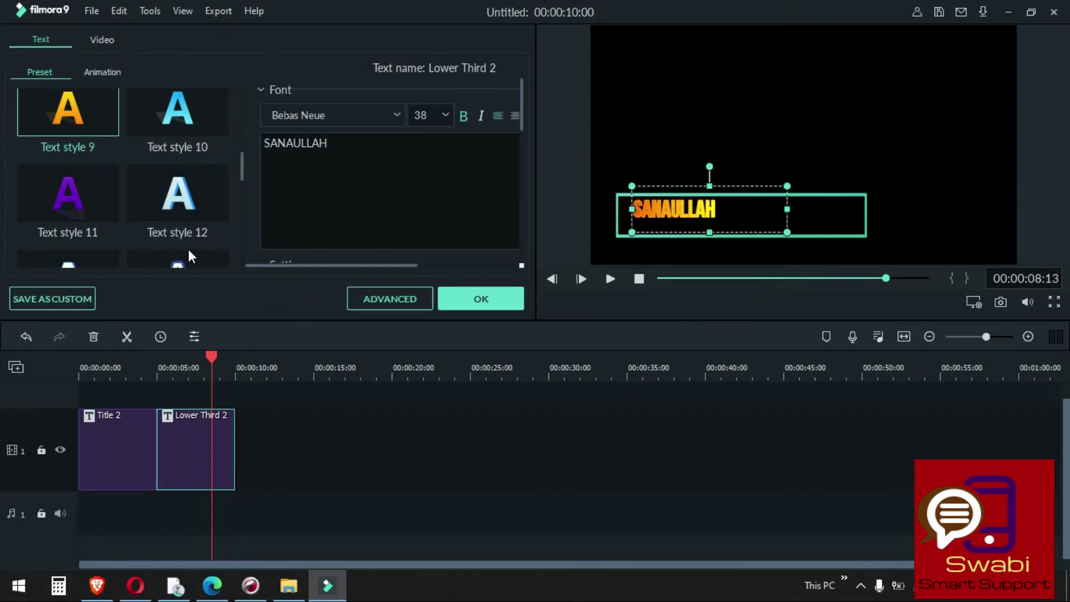
Try Text style 4 on the lower third's name text, settling on Text style 16.
{"action": "scroll", "coordinate": [167, 234], "scroll_direction": "up", "scroll_amount": 5}
{"action": "left_click", "coordinate": [182, 222]}
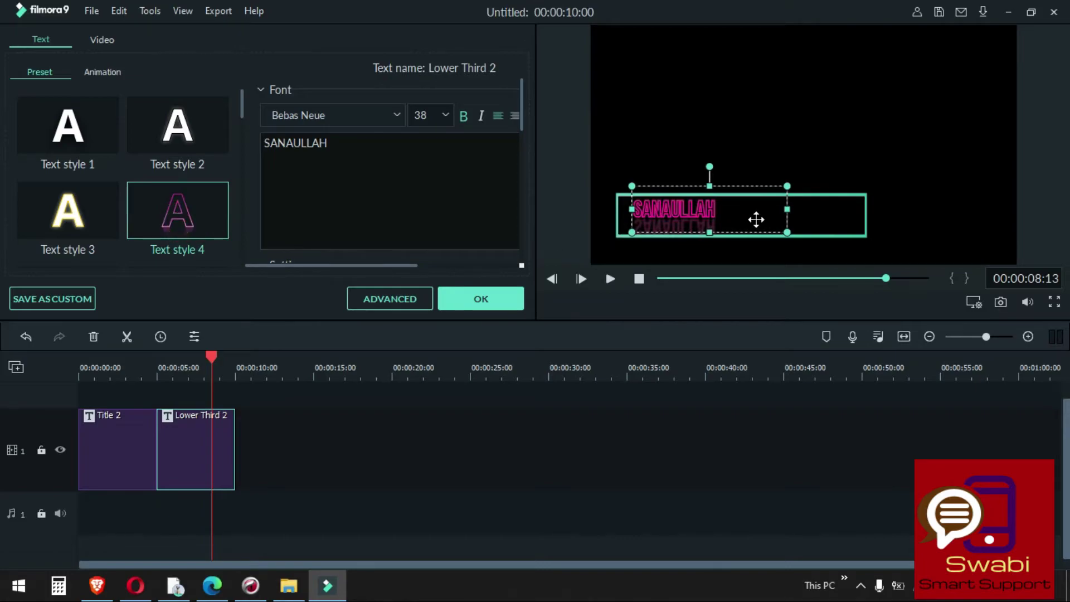
{"action": "scroll", "coordinate": [171, 178], "scroll_direction": "down", "scroll_amount": 4}
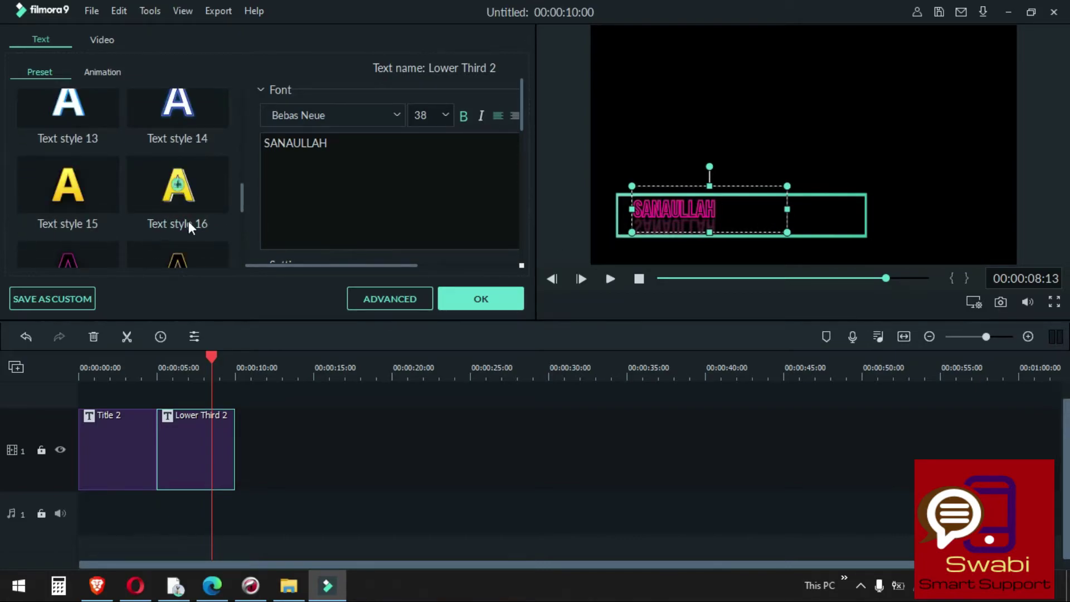
{"action": "left_click", "coordinate": [189, 182]}
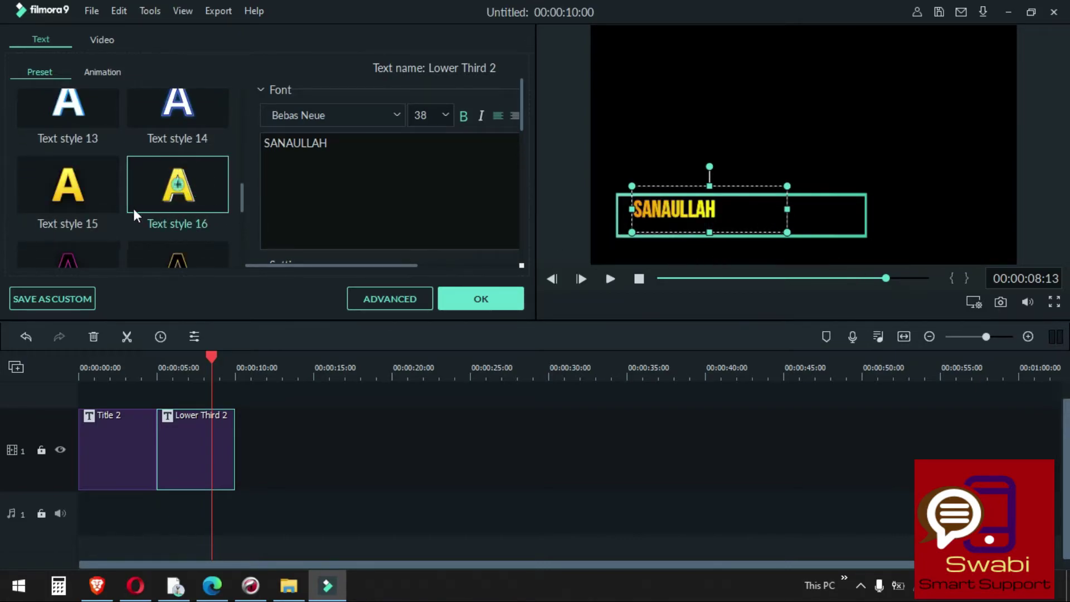
Apply Text style 21 to the lower third's name text, make its text box taller and wider, and confirm the edit.
{"action": "scroll", "coordinate": [131, 209], "scroll_direction": "down", "scroll_amount": 2}
{"action": "left_click", "coordinate": [70, 250]}
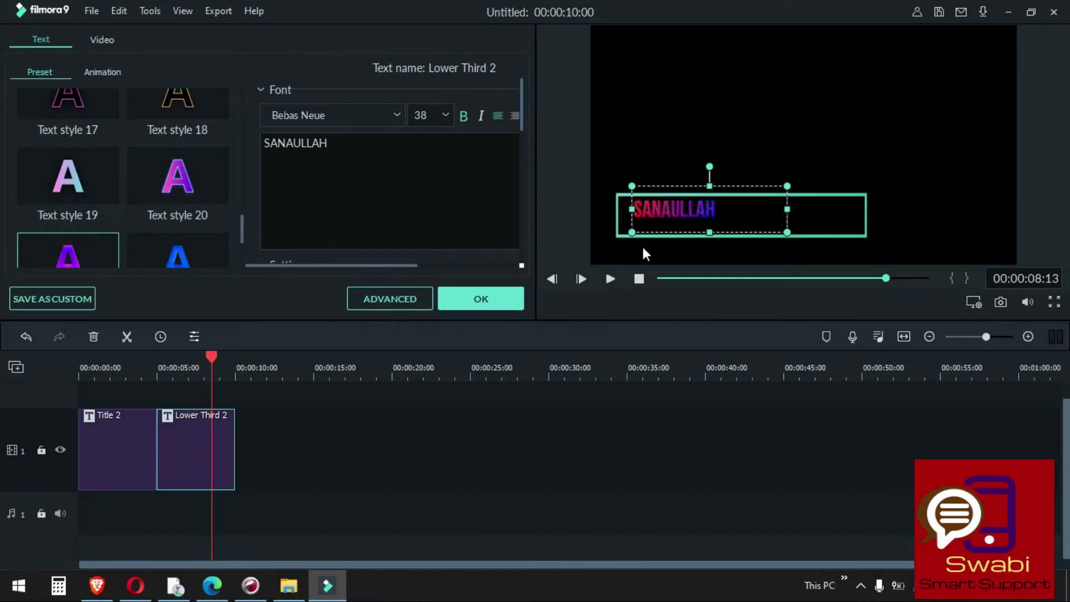
{"action": "left_click_drag", "start_coordinate": [710, 230], "coordinate": [716, 248]}
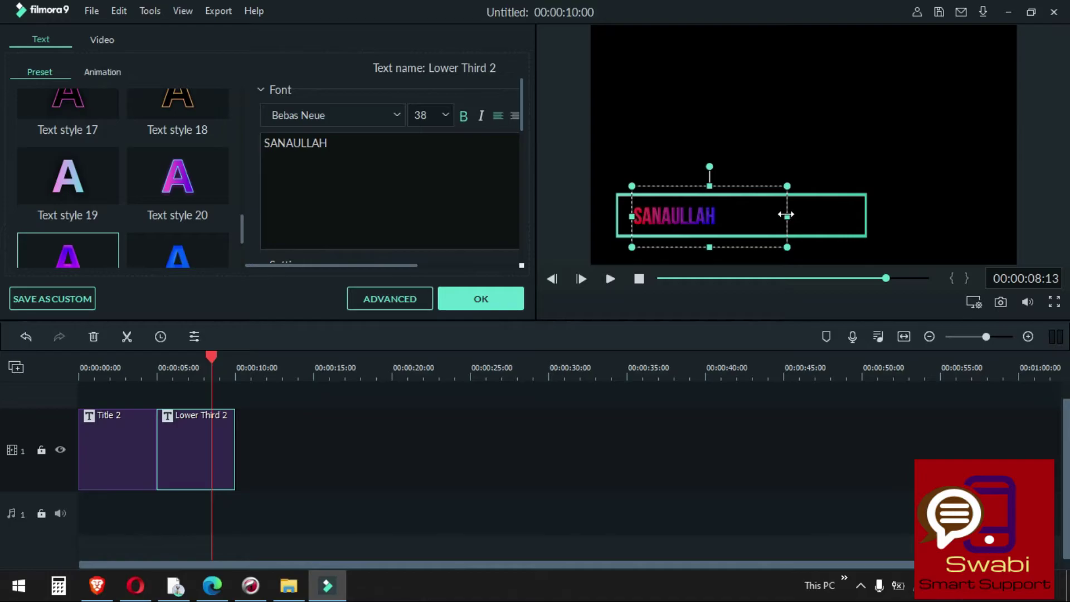
{"action": "left_click_drag", "start_coordinate": [788, 216], "coordinate": [825, 217]}
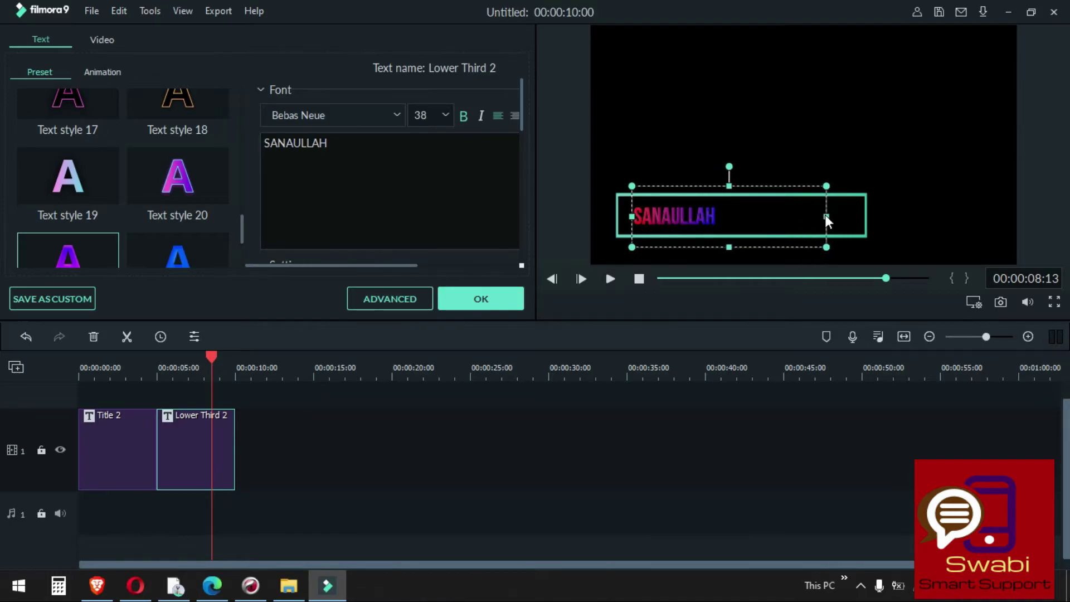
{"action": "left_click", "coordinate": [463, 295]}
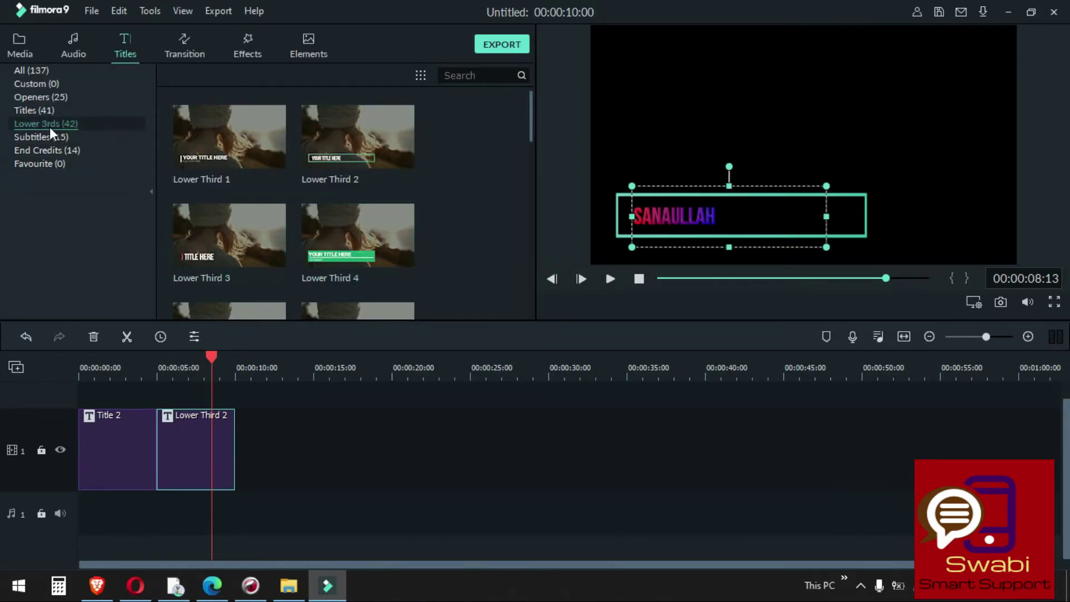
Find Lower Third 21 among the lower third titles and place it on the video track after the Lower Third 2 clip.
{"action": "scroll", "coordinate": [249, 178], "scroll_direction": "down", "scroll_amount": 12}
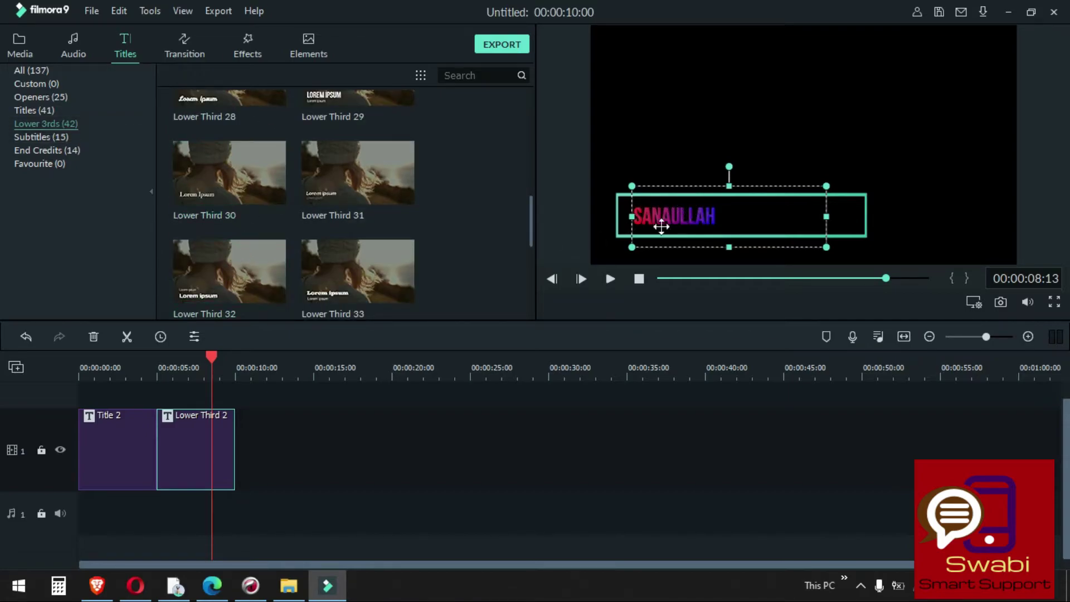
{"action": "scroll", "coordinate": [373, 255], "scroll_direction": "down", "scroll_amount": 3}
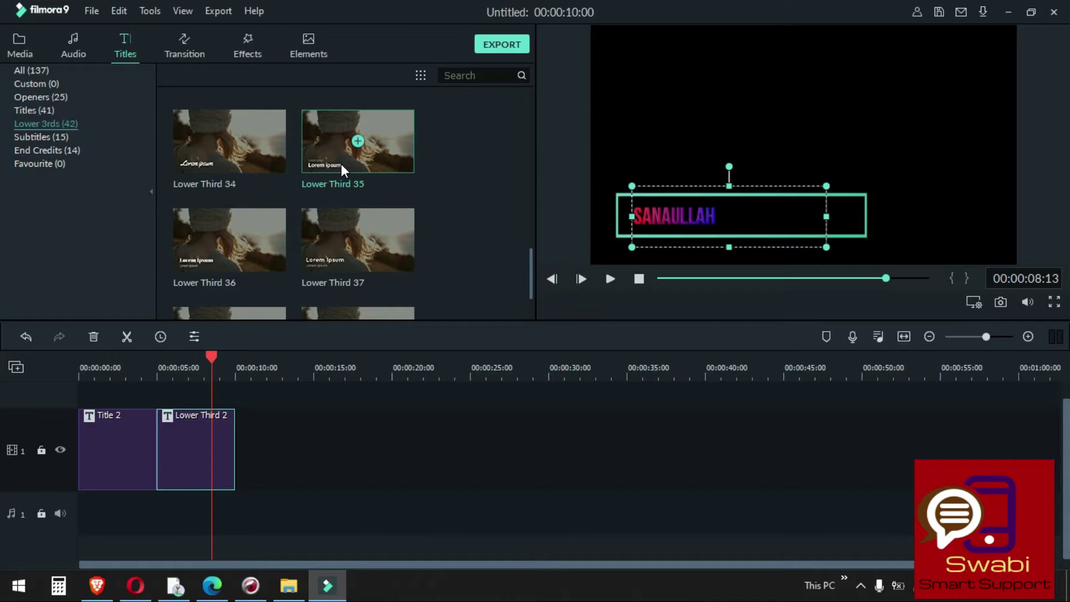
{"action": "scroll", "coordinate": [341, 163], "scroll_direction": "down", "scroll_amount": 5}
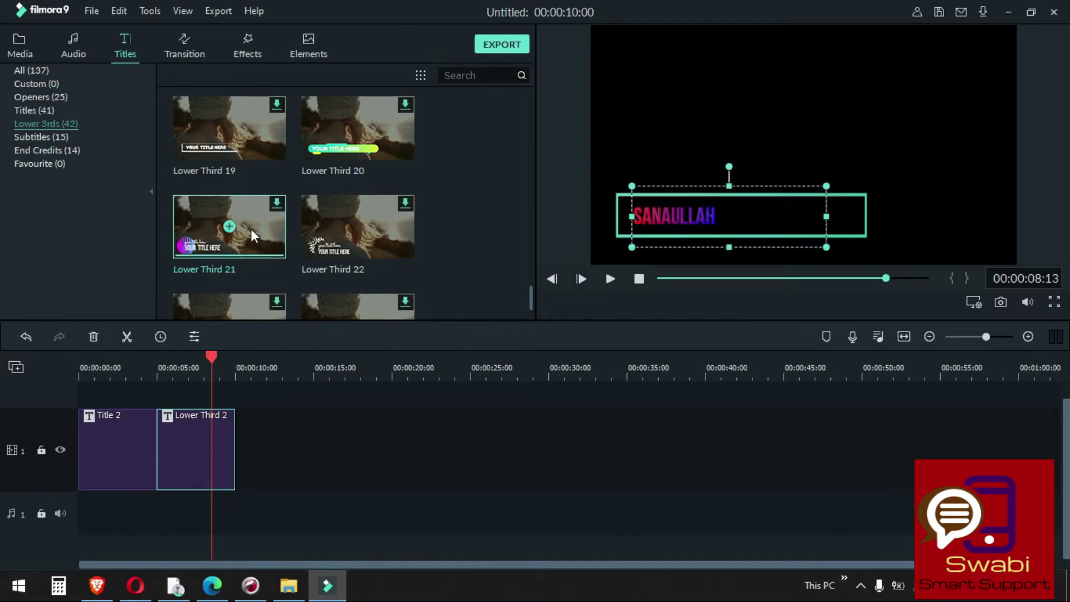
{"action": "left_click_drag", "start_coordinate": [255, 250], "coordinate": [245, 424]}
{"action": "left_click_drag", "start_coordinate": [326, 422], "coordinate": [326, 422]}
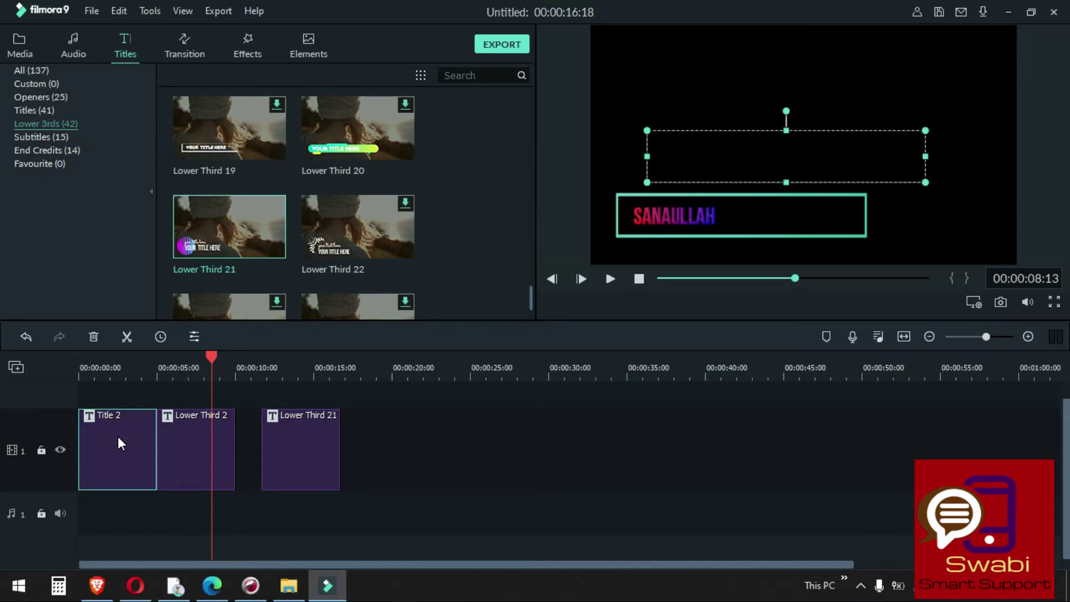
Delete the Title 2 and Lower Third 2 clips and move the Lower Third 21 clip to the start of the timeline.
{"action": "key", "text": "Delete"}
{"action": "left_click", "coordinate": [161, 446]}
{"action": "key", "text": "Delete"}
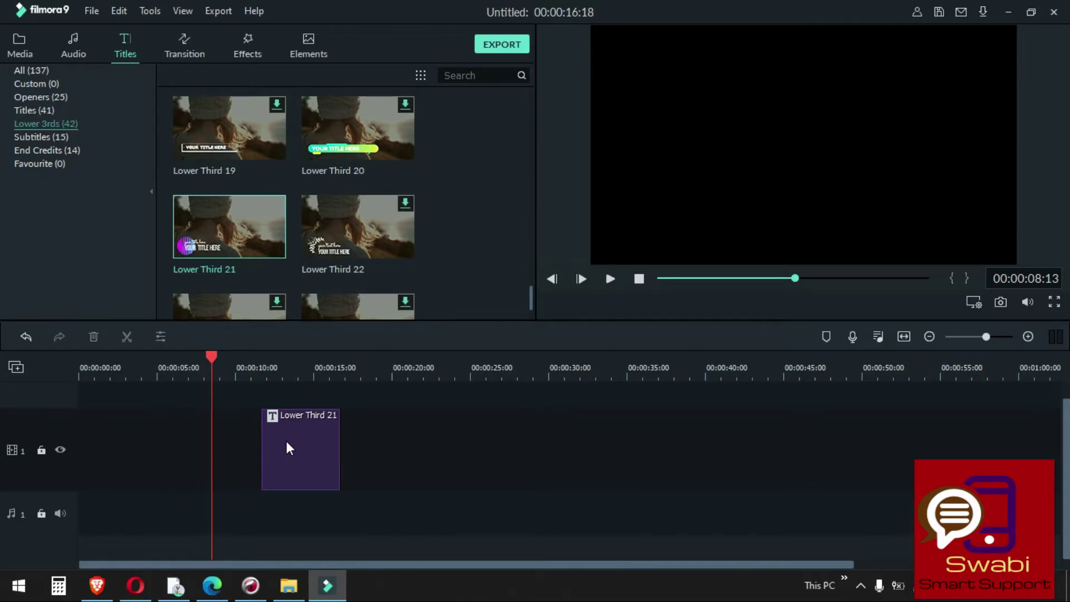
{"action": "left_click", "coordinate": [287, 447]}
{"action": "left_click_drag", "start_coordinate": [286, 440], "coordinate": [89, 416]}
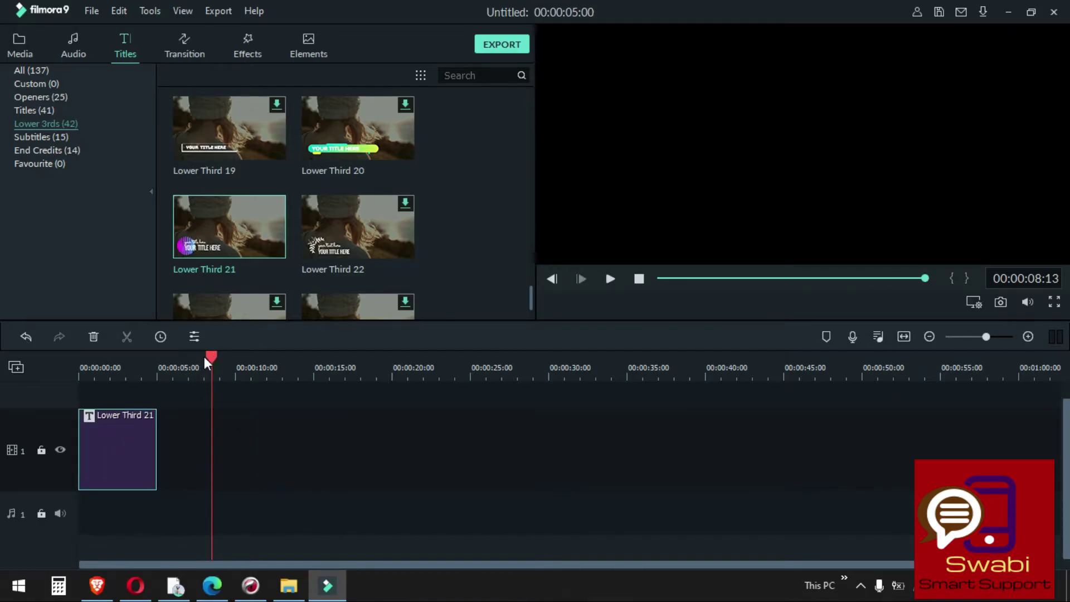
Try to apply Text style 21 to the large YOUR TITLE HERE line of the Lower Third 21 clip.
{"action": "left_click_drag", "start_coordinate": [205, 358], "coordinate": [108, 368]}
{"action": "double_click", "coordinate": [131, 429]}
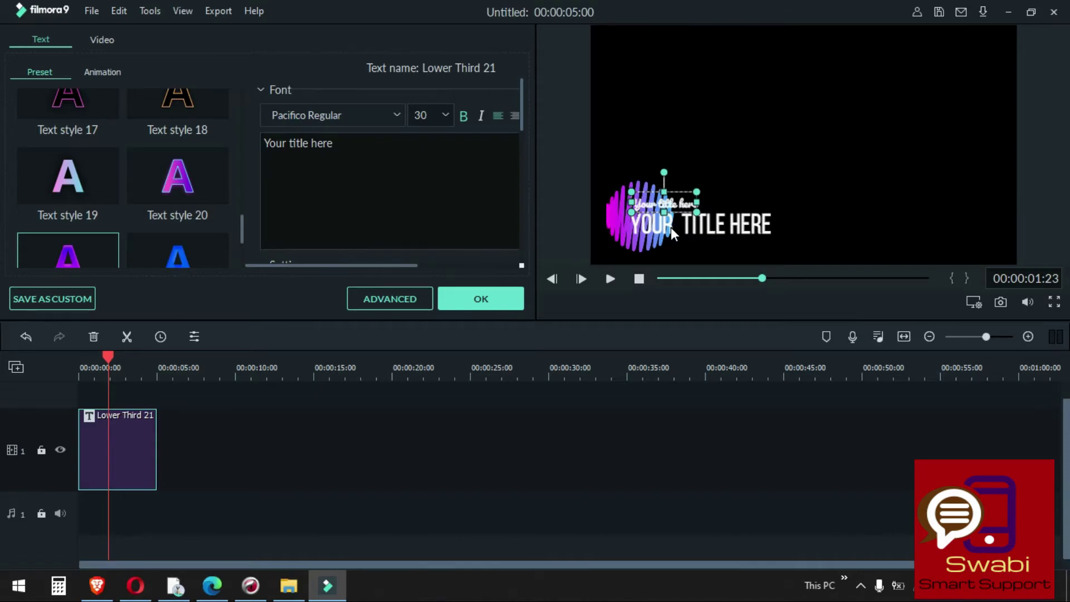
{"action": "left_click", "coordinate": [671, 229]}
{"action": "left_click", "coordinate": [393, 155]}
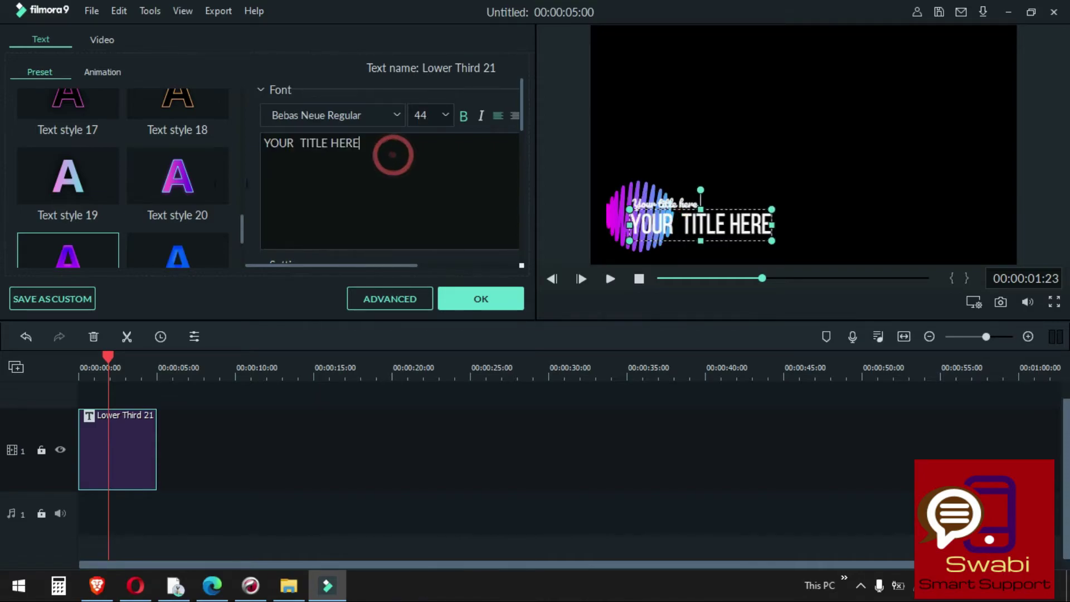
{"action": "scroll", "coordinate": [181, 191], "scroll_direction": "down", "scroll_amount": 3}
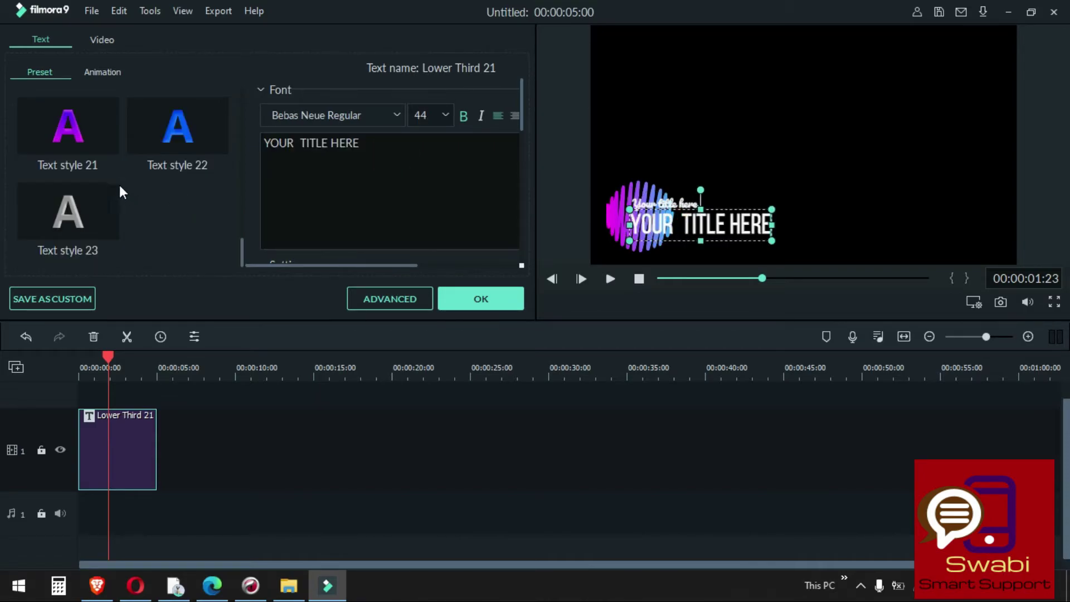
{"action": "left_click", "coordinate": [74, 148]}
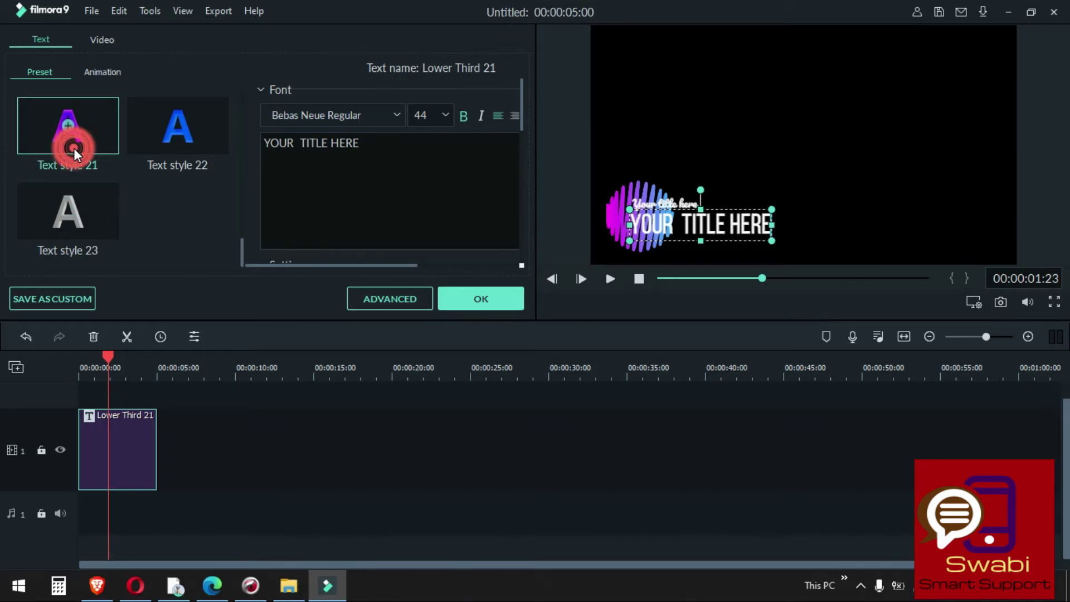
{"action": "left_click", "coordinate": [489, 300]}
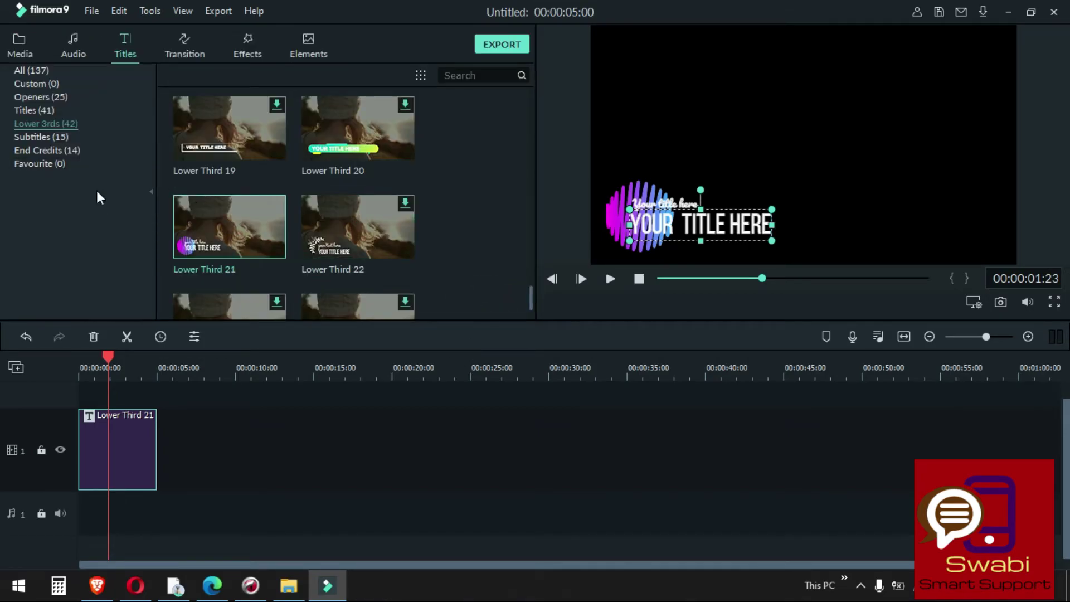
Place Subtitle 14 from the subtitle titles on the video track and delete the Lower Third 21 clip.
{"action": "left_click", "coordinate": [48, 137]}
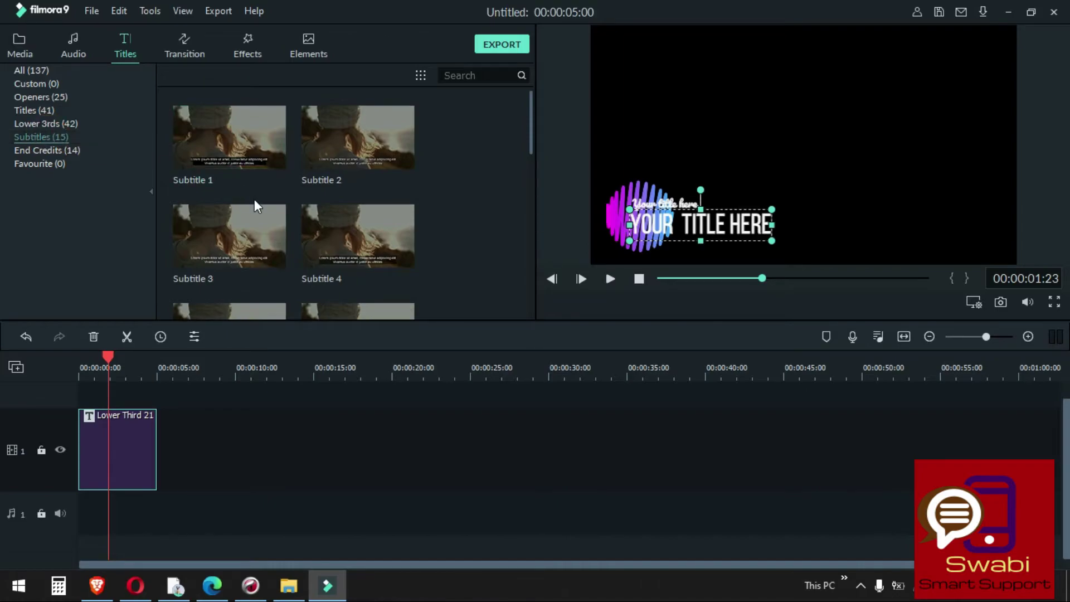
{"action": "scroll", "coordinate": [255, 201], "scroll_direction": "down", "scroll_amount": 5}
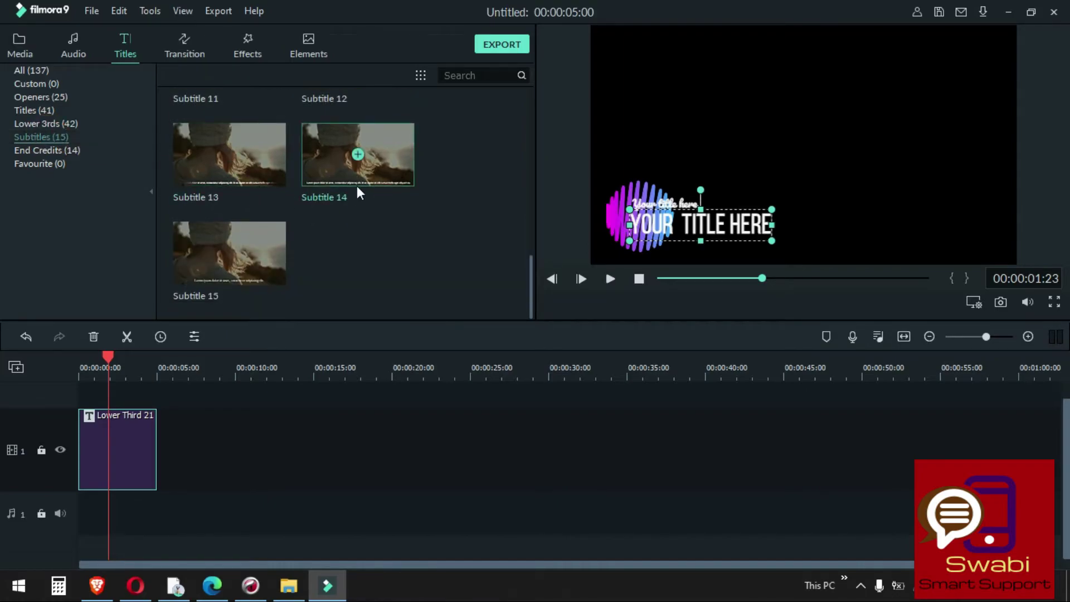
{"action": "left_click", "coordinate": [378, 156]}
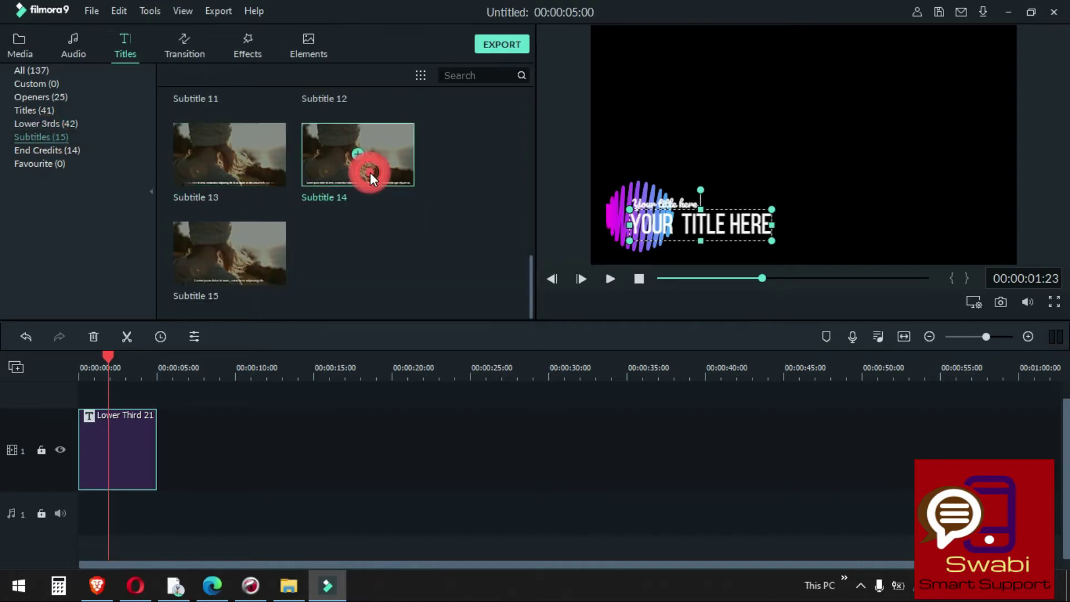
{"action": "left_click_drag", "start_coordinate": [317, 226], "coordinate": [262, 382]}
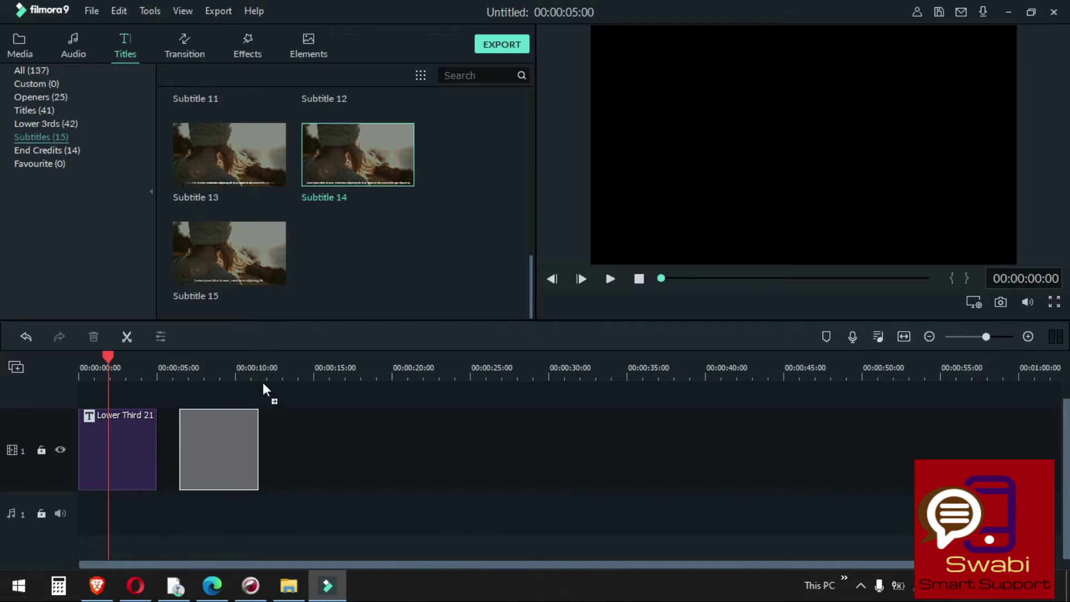
{"action": "left_click_drag", "start_coordinate": [208, 439], "coordinate": [208, 439]}
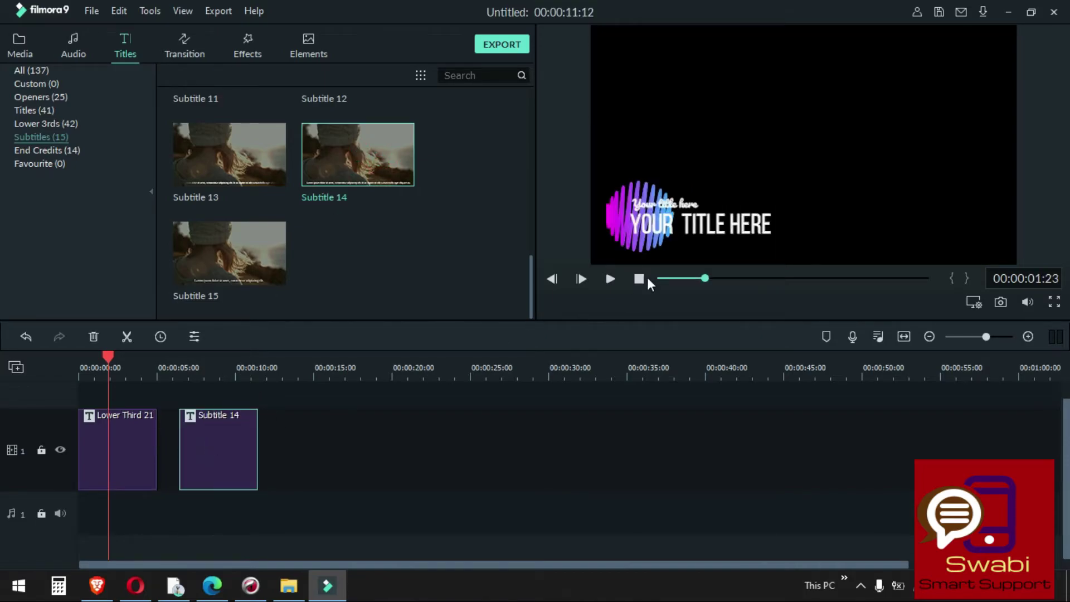
{"action": "left_click", "coordinate": [115, 446]}
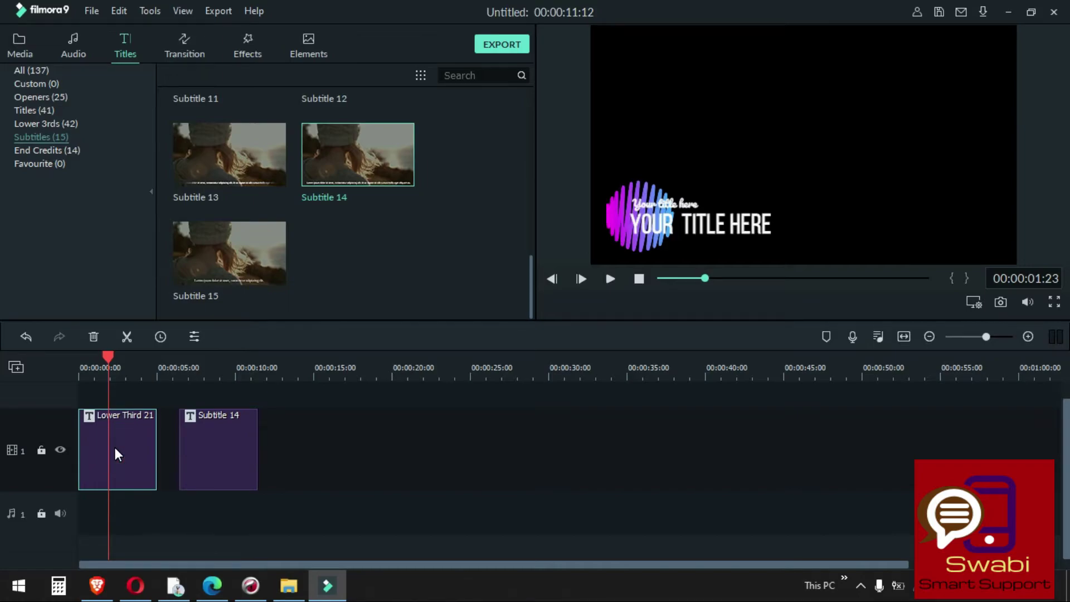
{"action": "key", "text": "Delete"}
Try Text style 16 on the upper text line of the Subtitle 14 clip, settling on Text style 15, and confirm.
{"action": "left_click", "coordinate": [205, 450]}
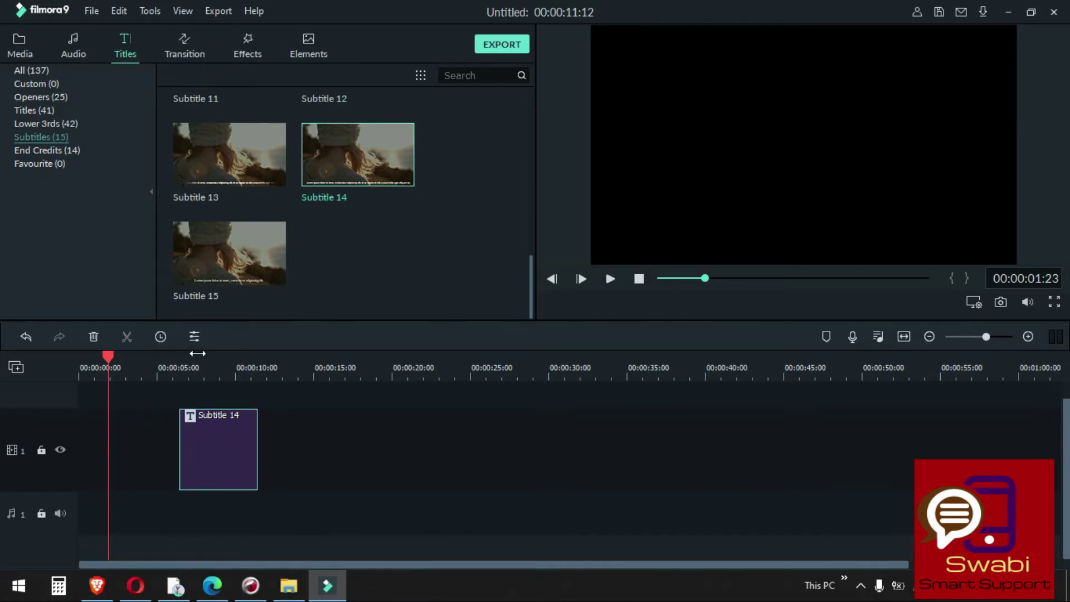
{"action": "left_click", "coordinate": [195, 356]}
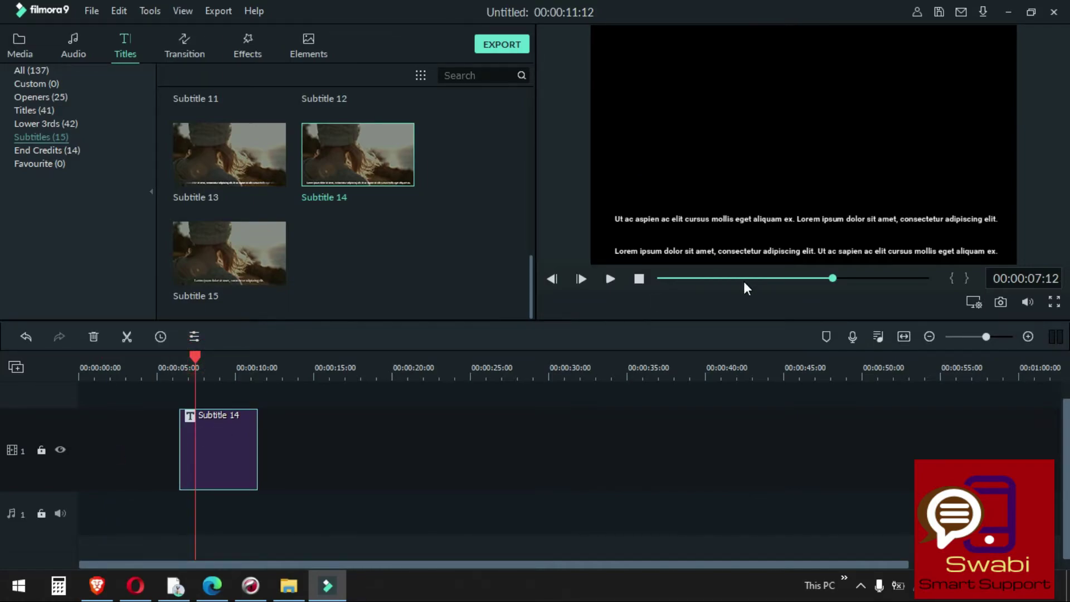
{"action": "left_click", "coordinate": [717, 222]}
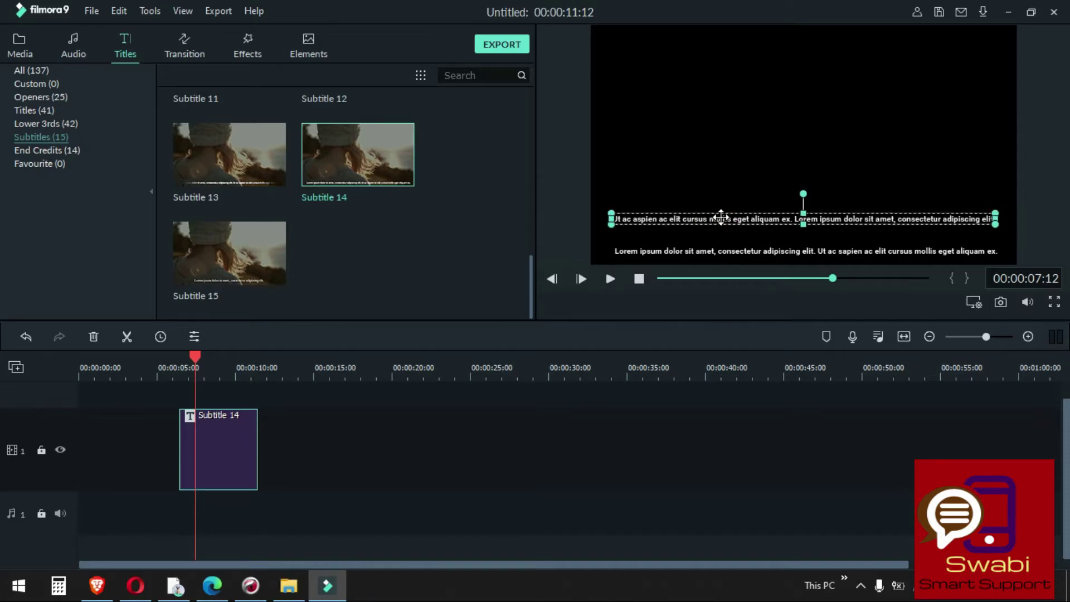
{"action": "double_click", "coordinate": [718, 218]}
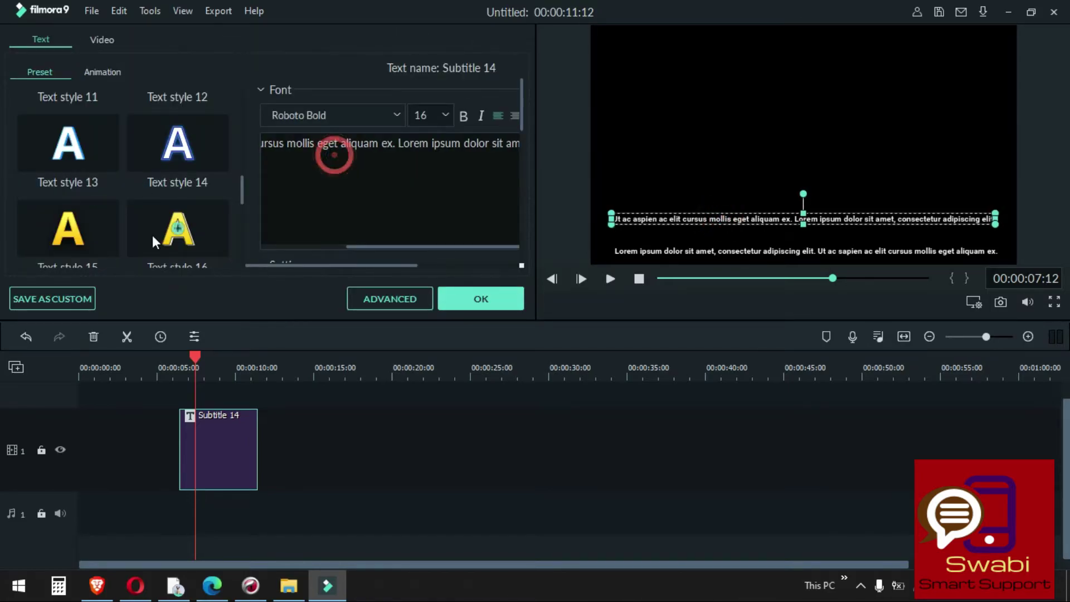
{"action": "left_click", "coordinate": [179, 232]}
{"action": "left_click", "coordinate": [67, 223]}
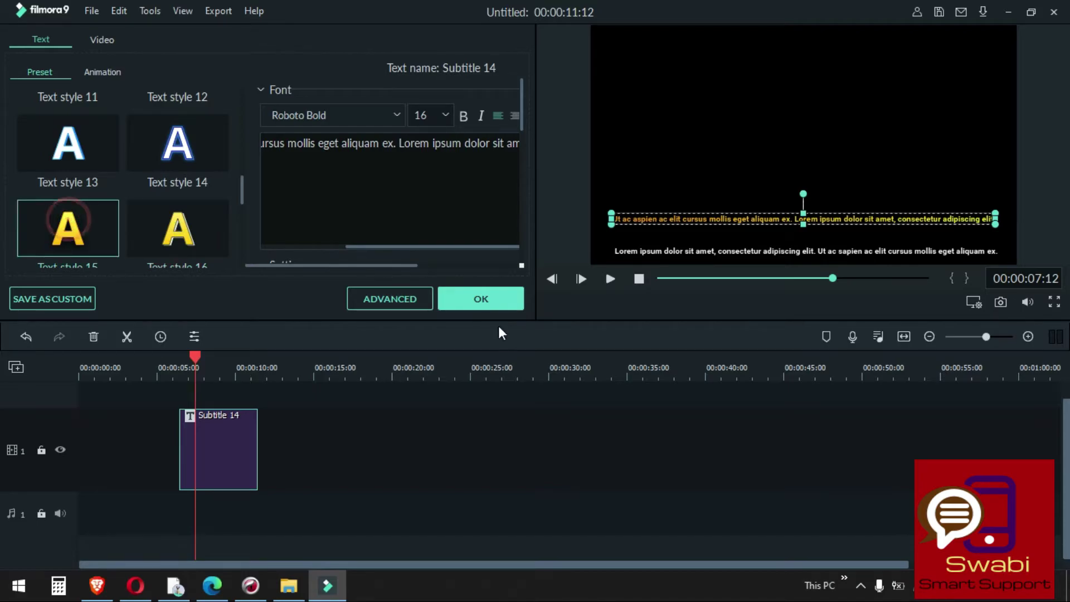
{"action": "left_click", "coordinate": [478, 299]}
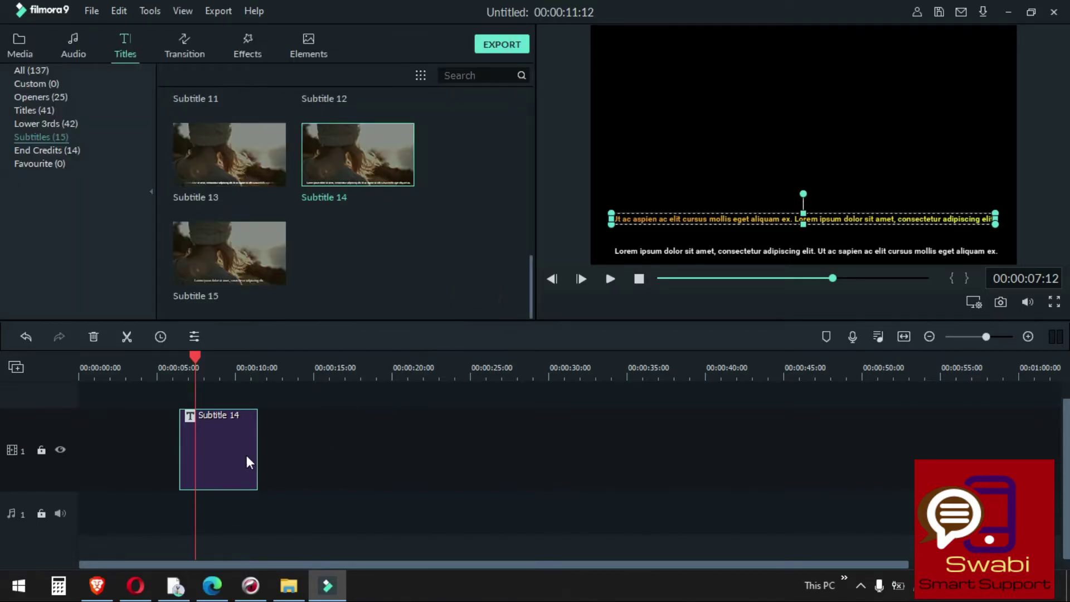
Check the Subtitle 14 clip further along at 00:00:09:08 and preview Subtitle 1 from the library.
{"action": "left_click", "coordinate": [246, 455]}
{"action": "left_click_drag", "start_coordinate": [192, 356], "coordinate": [225, 349]}
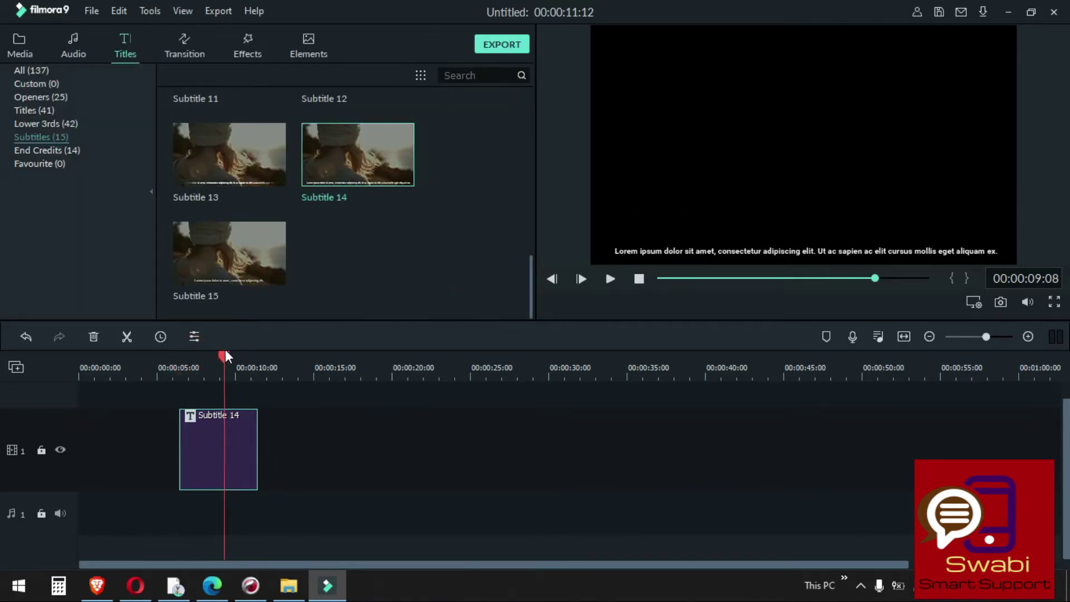
{"action": "left_click", "coordinate": [396, 262]}
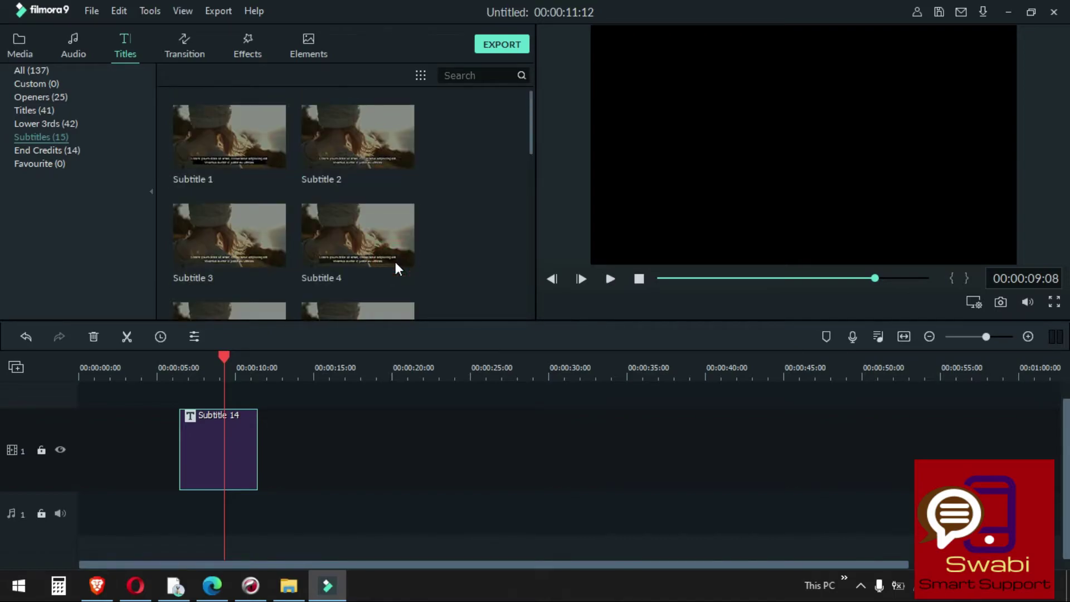
{"action": "mouse_move", "coordinate": [253, 169]}
{"action": "left_click", "coordinate": [263, 145]}
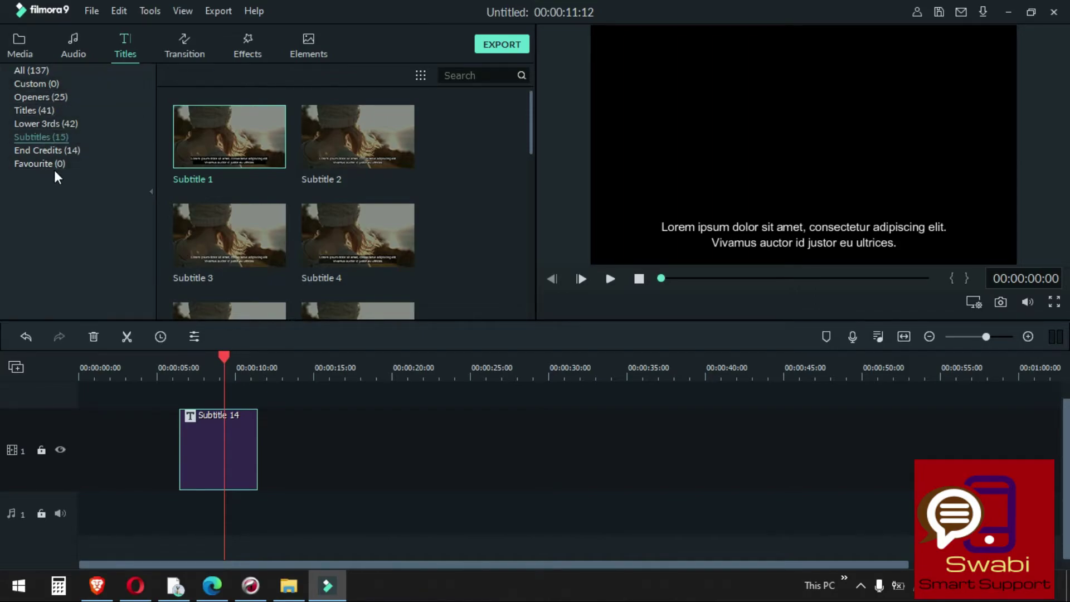
Replace the Subtitle 14 clip with Credit 1 from the end credit titles and view it at 00:00:01:15.
{"action": "left_click", "coordinate": [58, 151]}
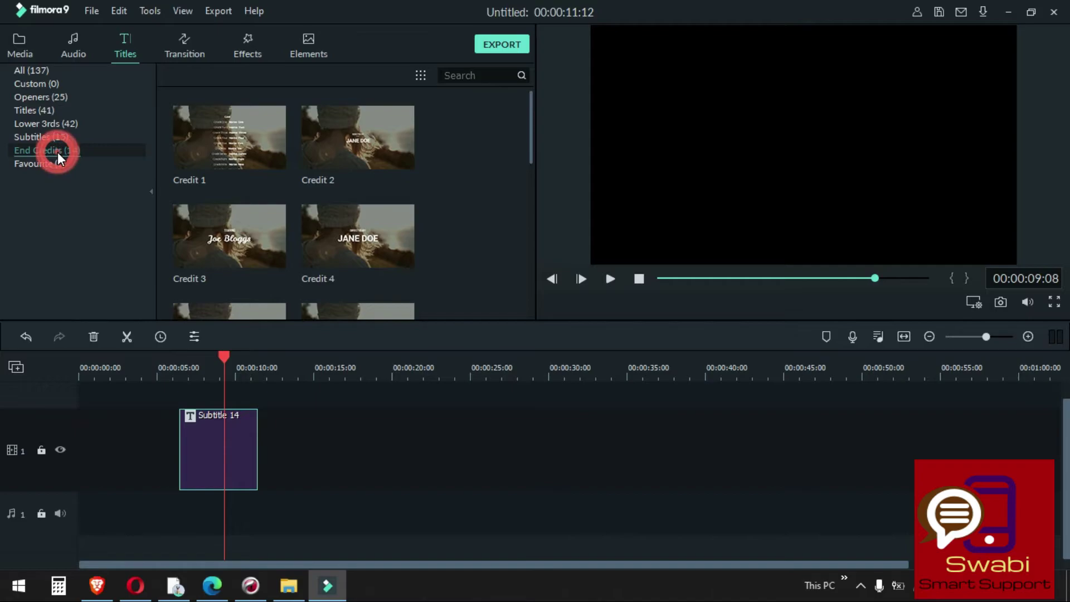
{"action": "left_click", "coordinate": [196, 433]}
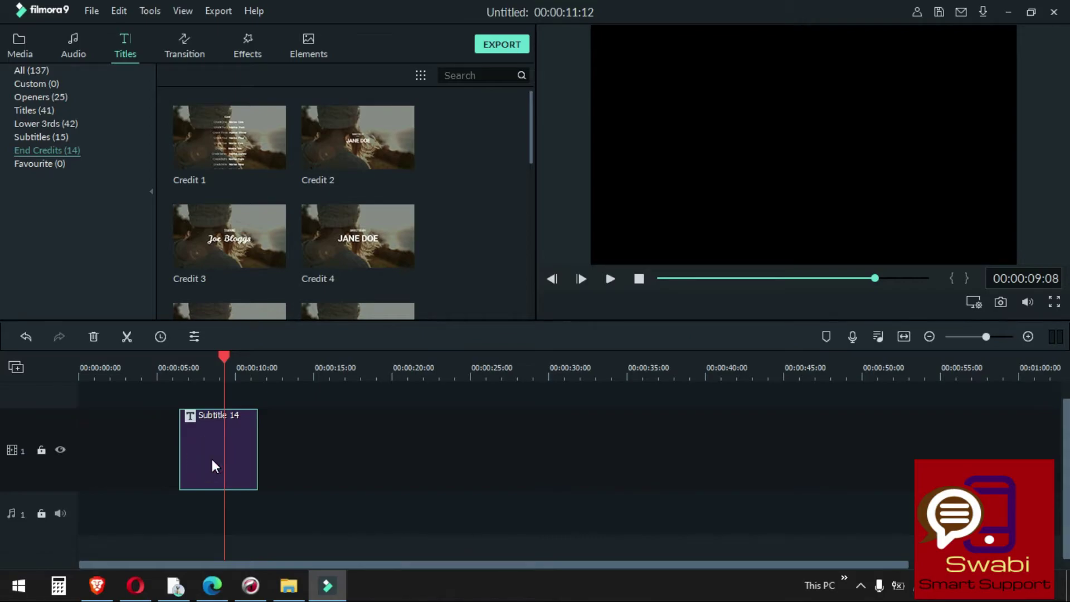
{"action": "key", "text": "Delete"}
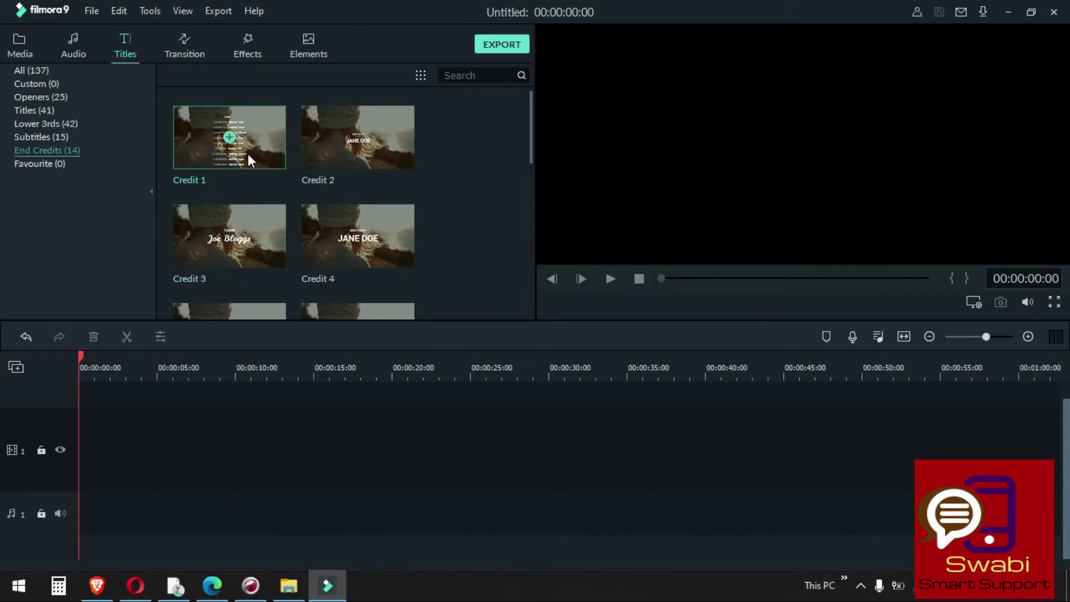
{"action": "left_click", "coordinate": [229, 138]}
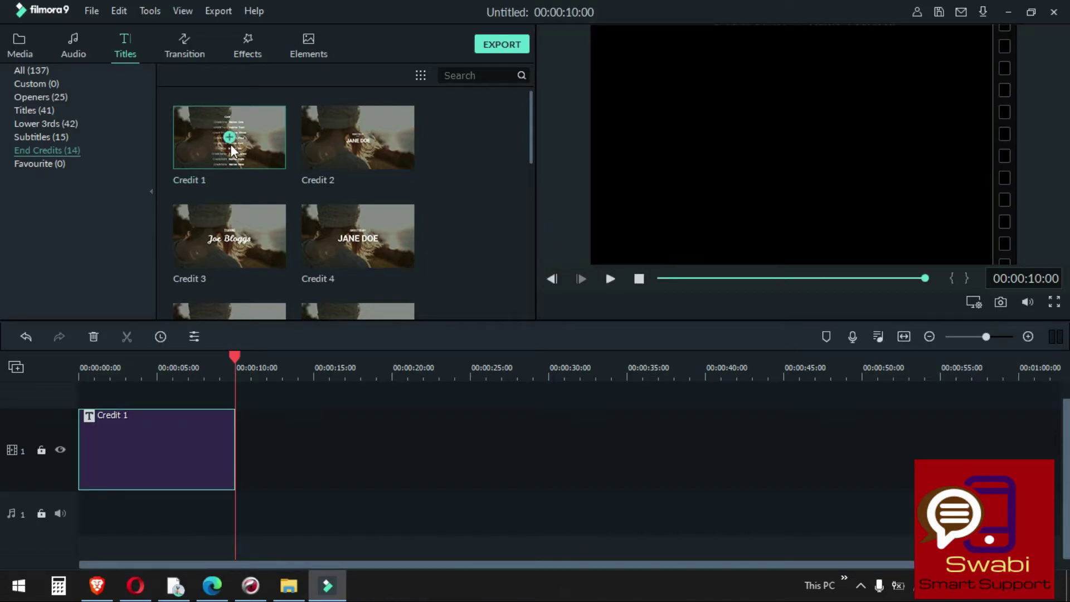
{"action": "left_click_drag", "start_coordinate": [235, 355], "coordinate": [104, 350]}
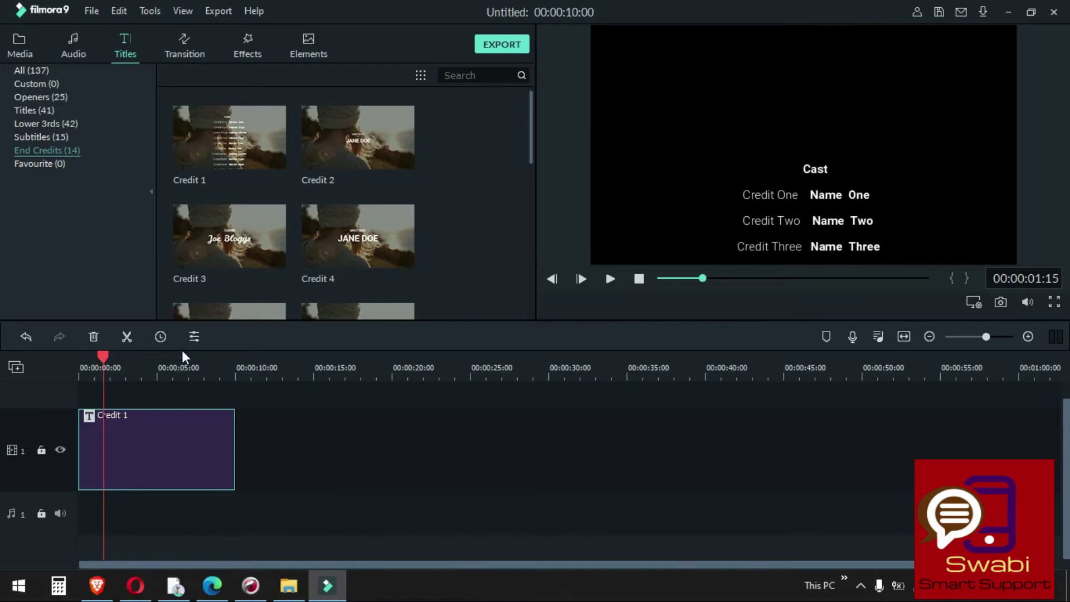
Open the Credit 1 title's text for editing and replace the Credit One line's "Name" placeholder with a person's first name.
{"action": "left_click", "coordinate": [809, 168]}
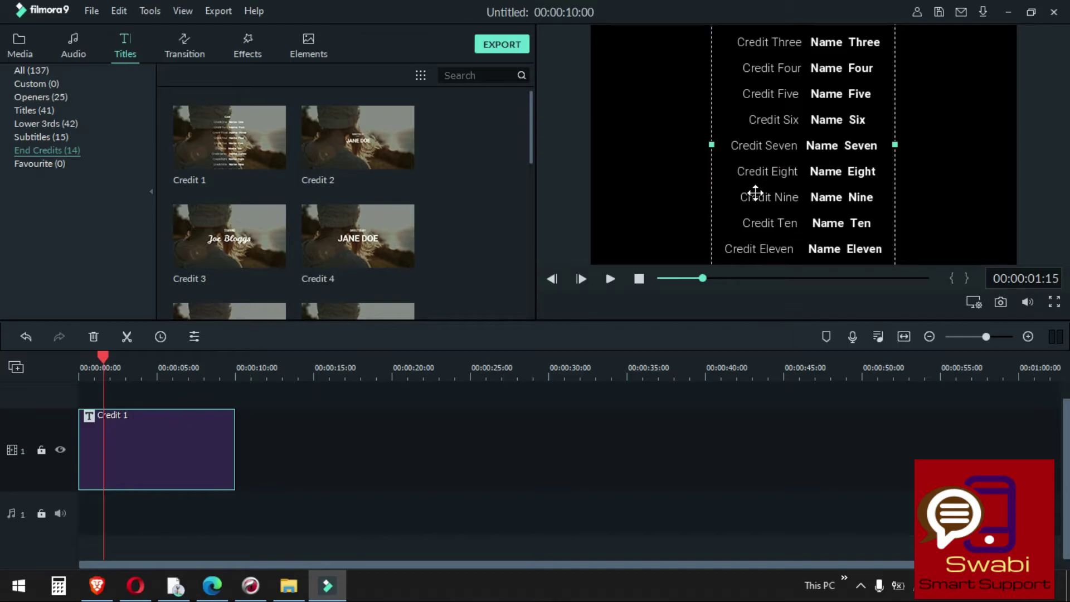
{"action": "double_click", "coordinate": [797, 167]}
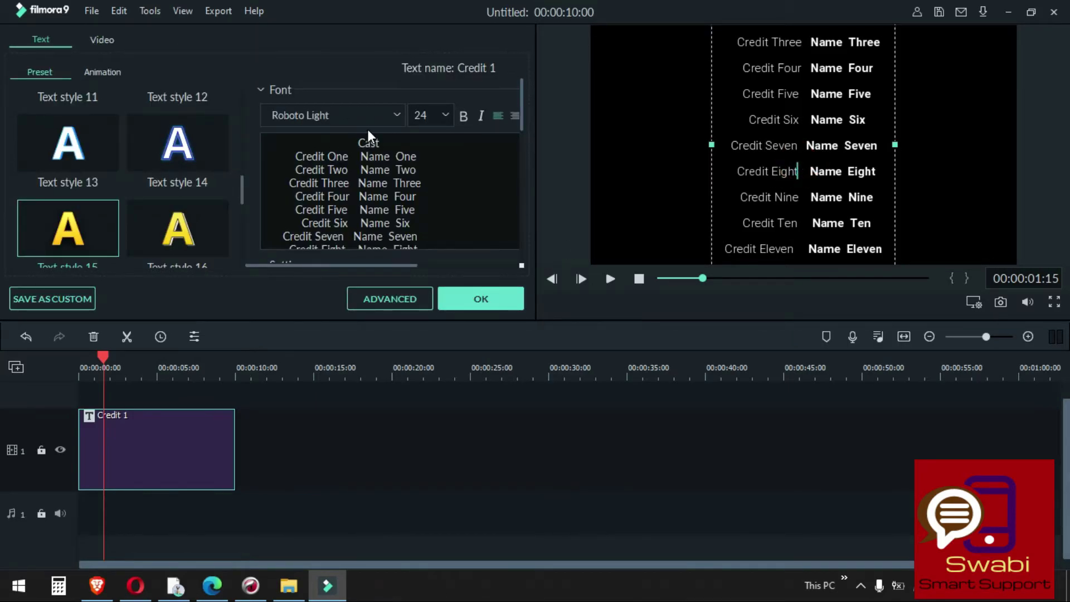
{"action": "left_click", "coordinate": [337, 150]}
{"action": "double_click", "coordinate": [374, 156]}
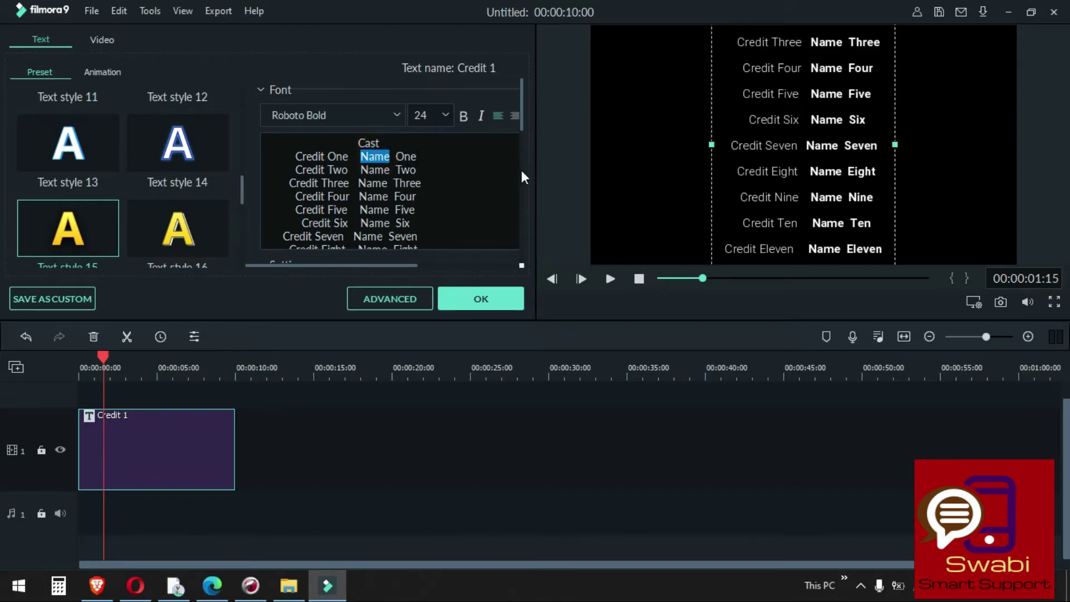
{"action": "type", "text": "SANAUL"}
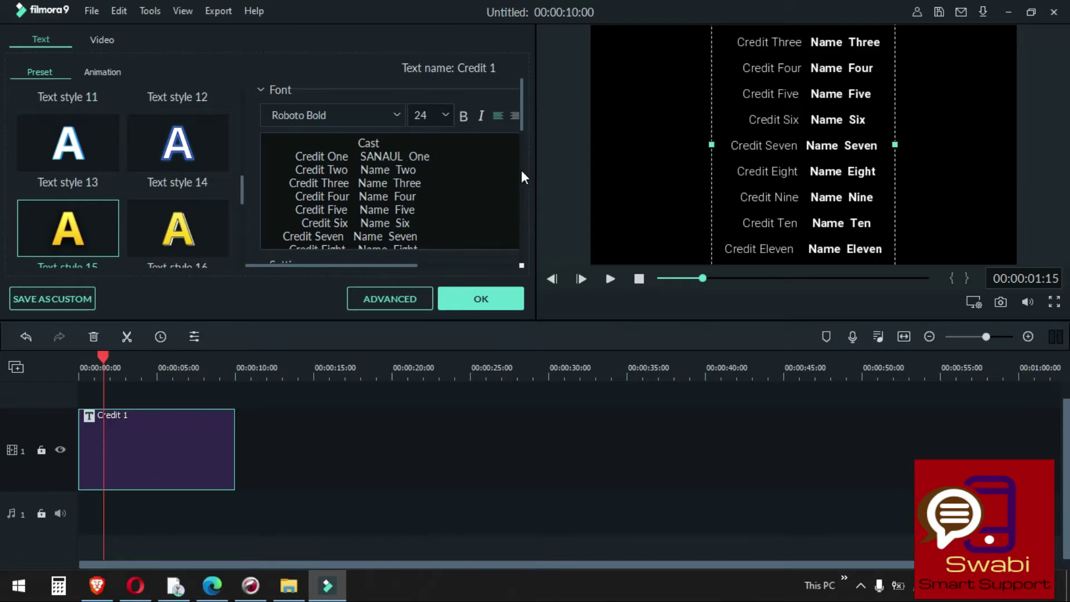
{"action": "type", "text": "AH"}
Try Text styles 16, 17, 20, 18 and 10 on the Credit 1 title, settle on Text style 12 and confirm.
{"action": "left_click", "coordinate": [172, 233]}
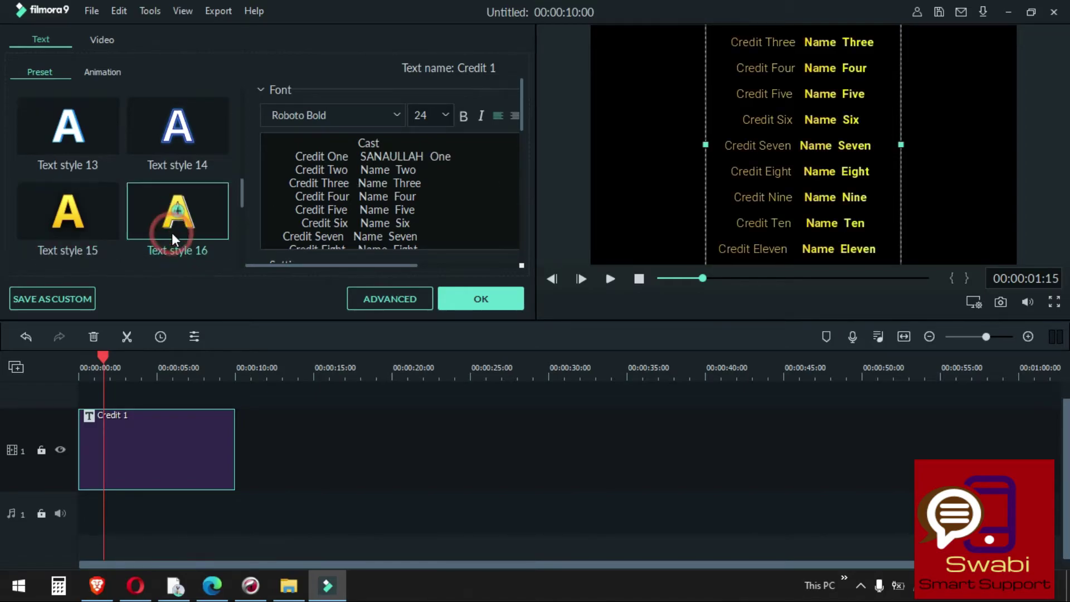
{"action": "scroll", "coordinate": [146, 219], "scroll_direction": "down", "scroll_amount": 4}
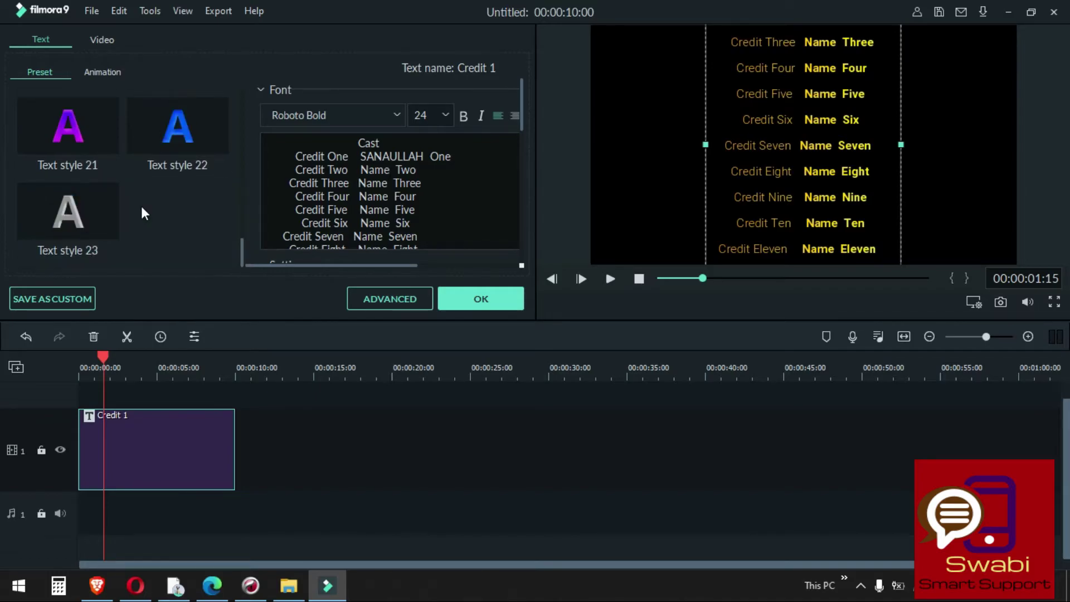
{"action": "scroll", "coordinate": [167, 176], "scroll_direction": "up", "scroll_amount": 2}
{"action": "left_click", "coordinate": [87, 145]}
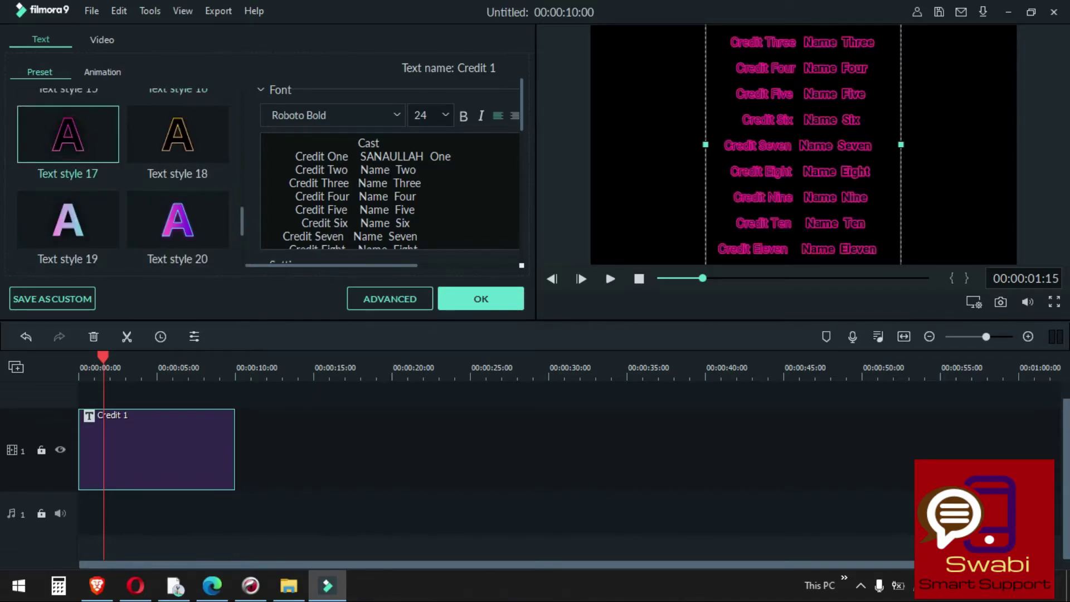
{"action": "left_click", "coordinate": [185, 204]}
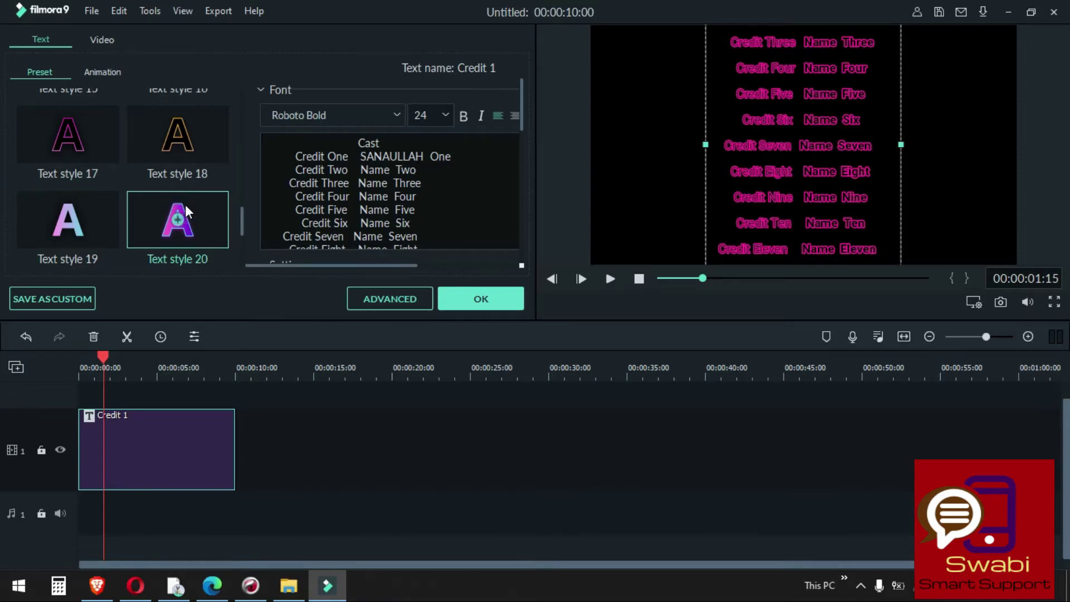
{"action": "left_click", "coordinate": [210, 133]}
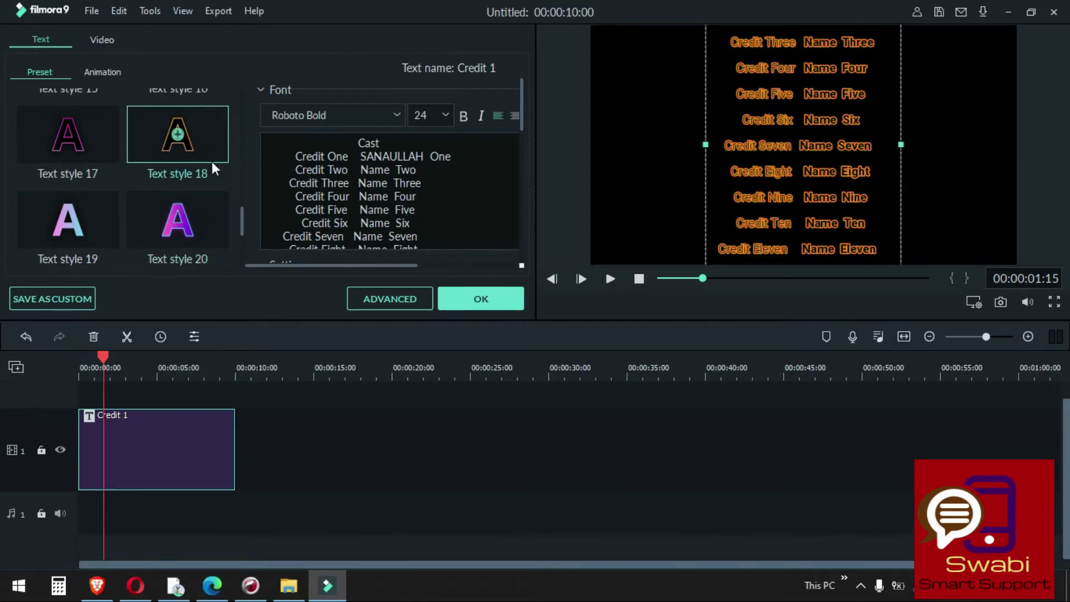
{"action": "scroll", "coordinate": [159, 183], "scroll_direction": "up", "scroll_amount": 5}
{"action": "left_click", "coordinate": [191, 162]}
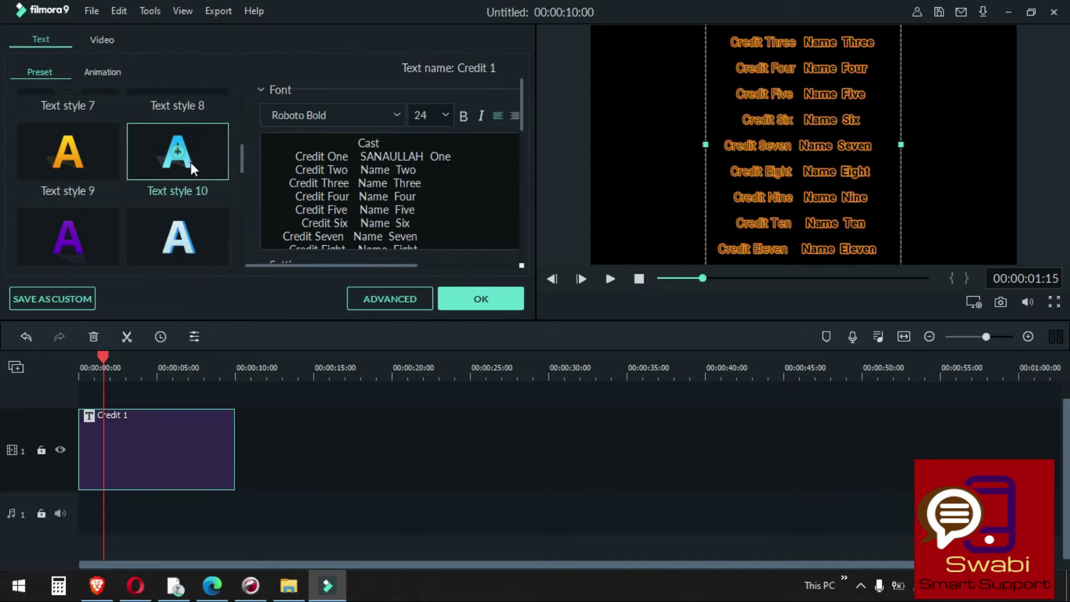
{"action": "left_click", "coordinate": [189, 222]}
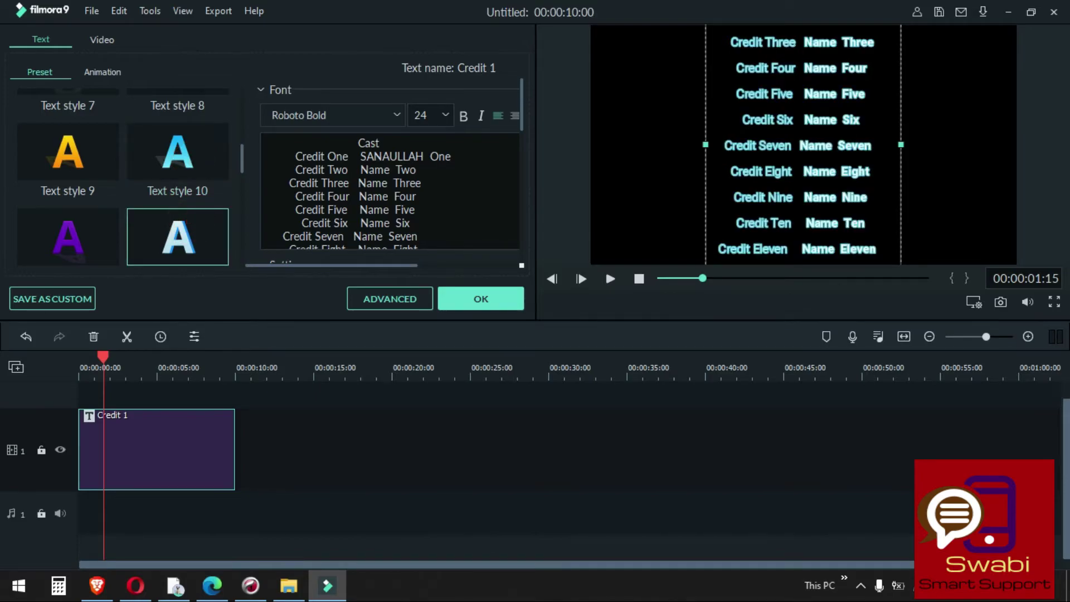
{"action": "left_click", "coordinate": [439, 170]}
{"action": "left_click", "coordinate": [500, 298]}
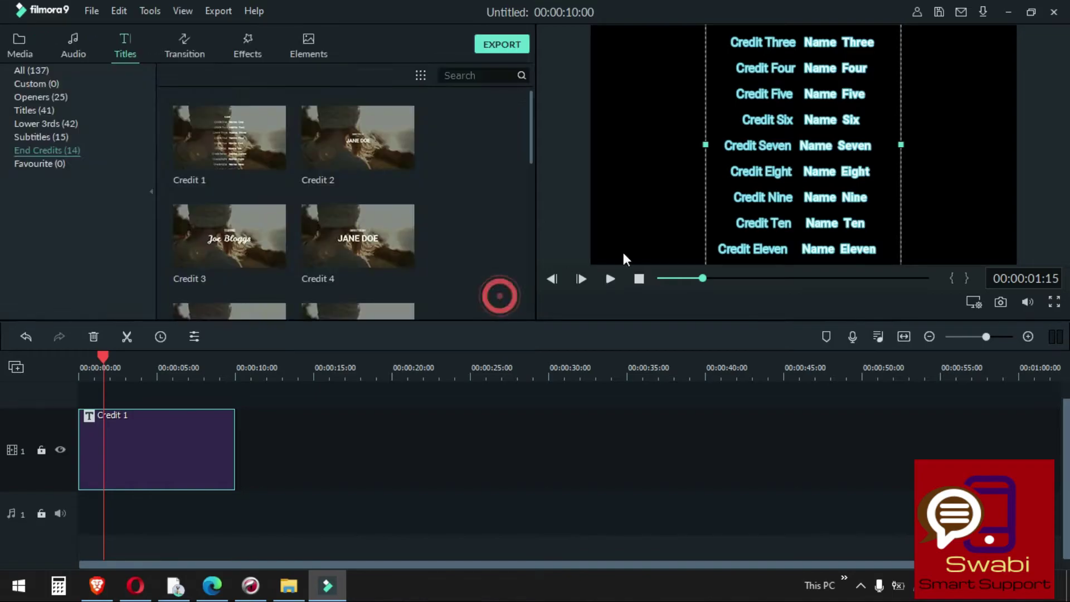
{"action": "left_click", "coordinate": [791, 170]}
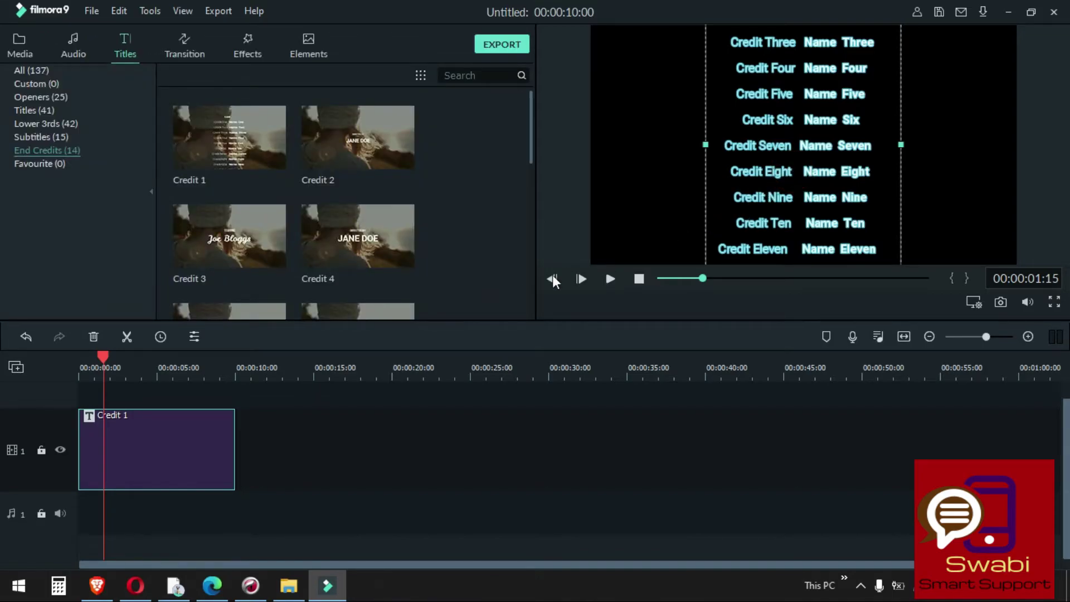
Check the favourite titles, and preview the Blind 1 and Bar transitions from the transition library.
{"action": "left_click", "coordinate": [45, 165]}
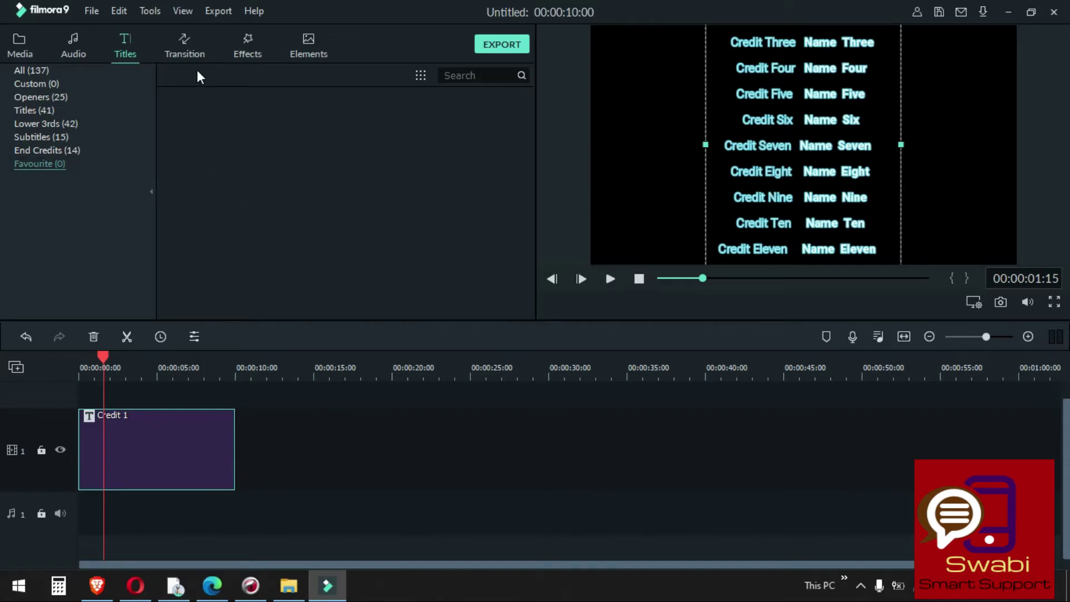
{"action": "left_click", "coordinate": [194, 52]}
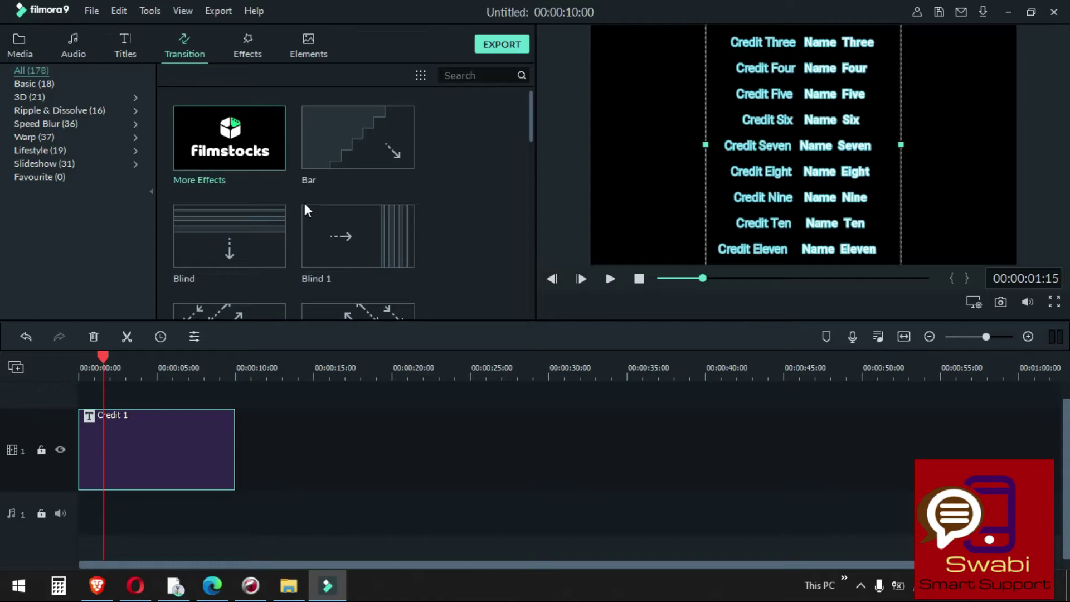
{"action": "left_click", "coordinate": [323, 216]}
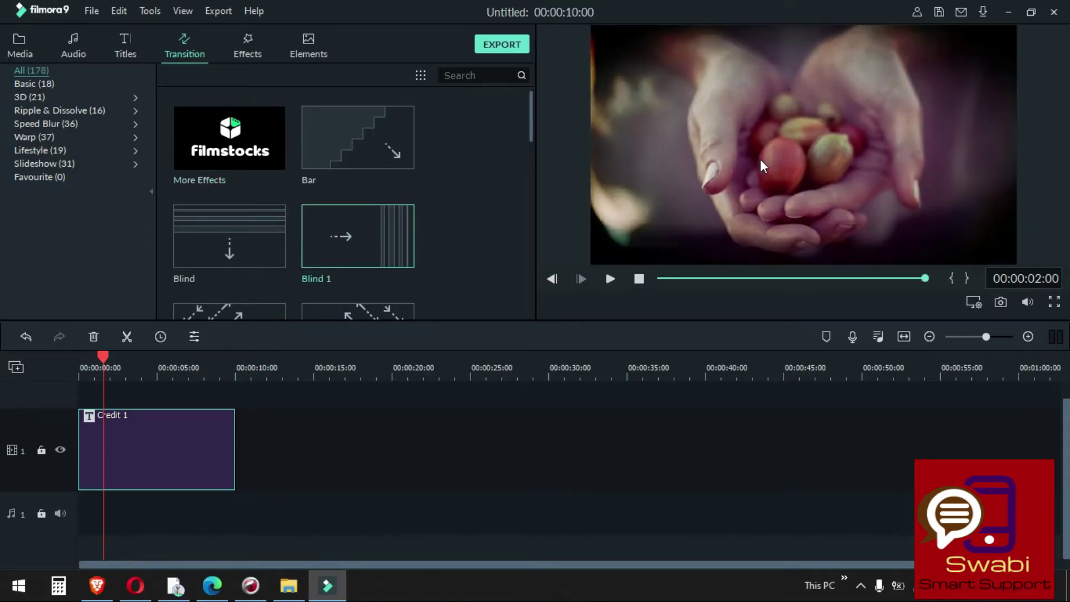
{"action": "left_click", "coordinate": [391, 159]}
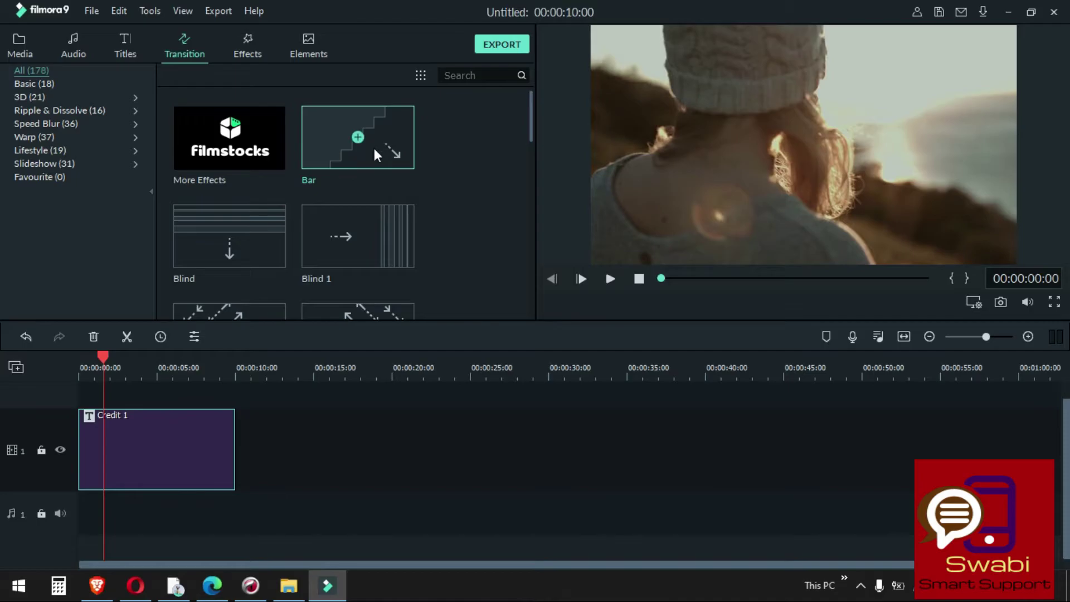
Import the "image" portrait and the depositphotos picture of the woman holding a phone from the Desktop into the project media.
{"action": "left_click", "coordinate": [25, 41]}
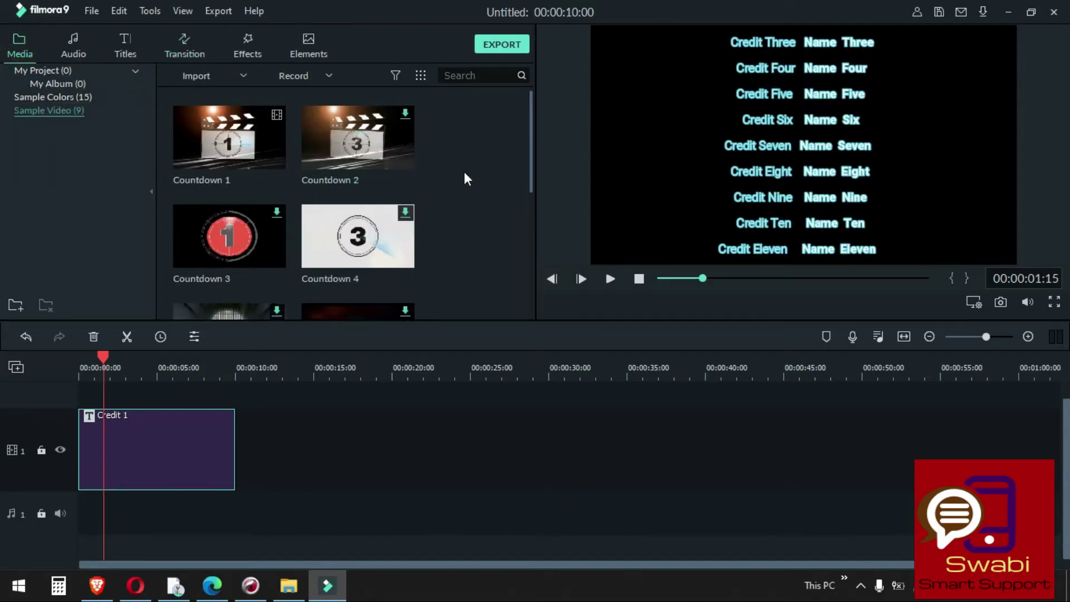
{"action": "left_click", "coordinate": [63, 72]}
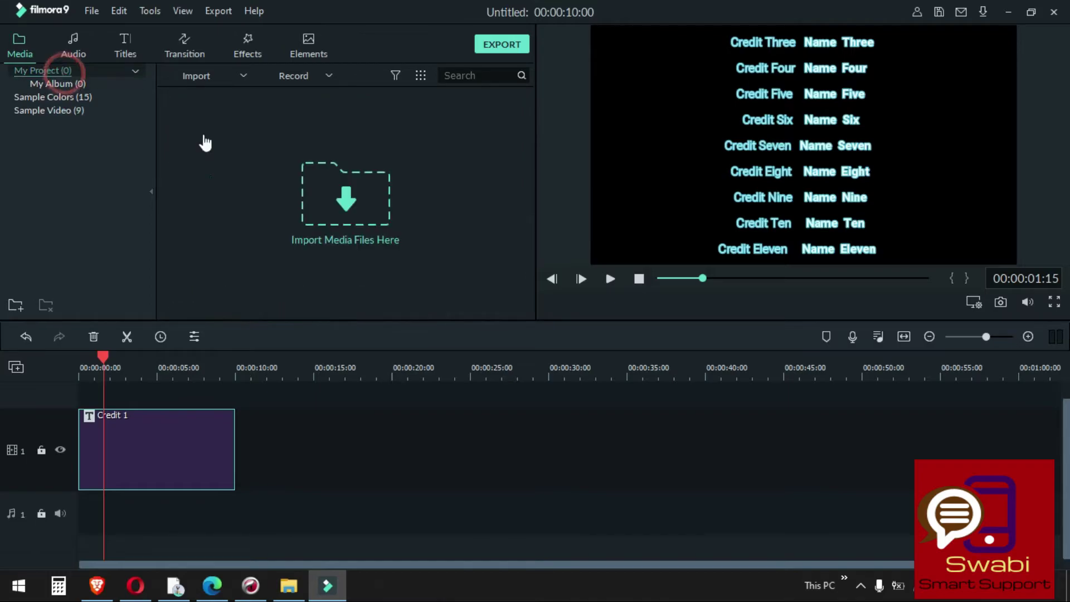
{"action": "left_click", "coordinate": [384, 234]}
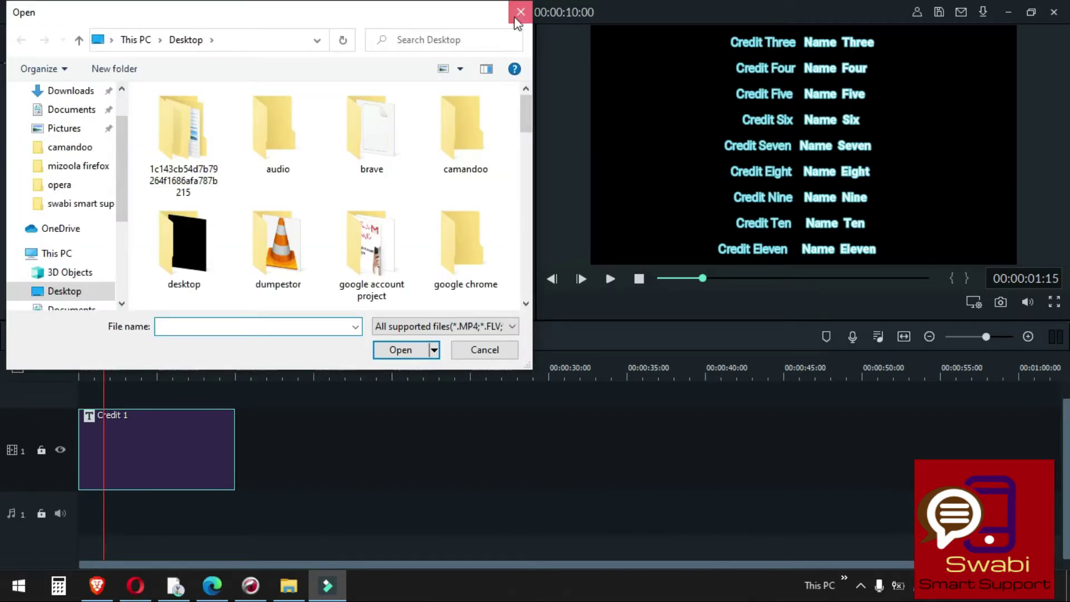
{"action": "left_click", "coordinate": [519, 12]}
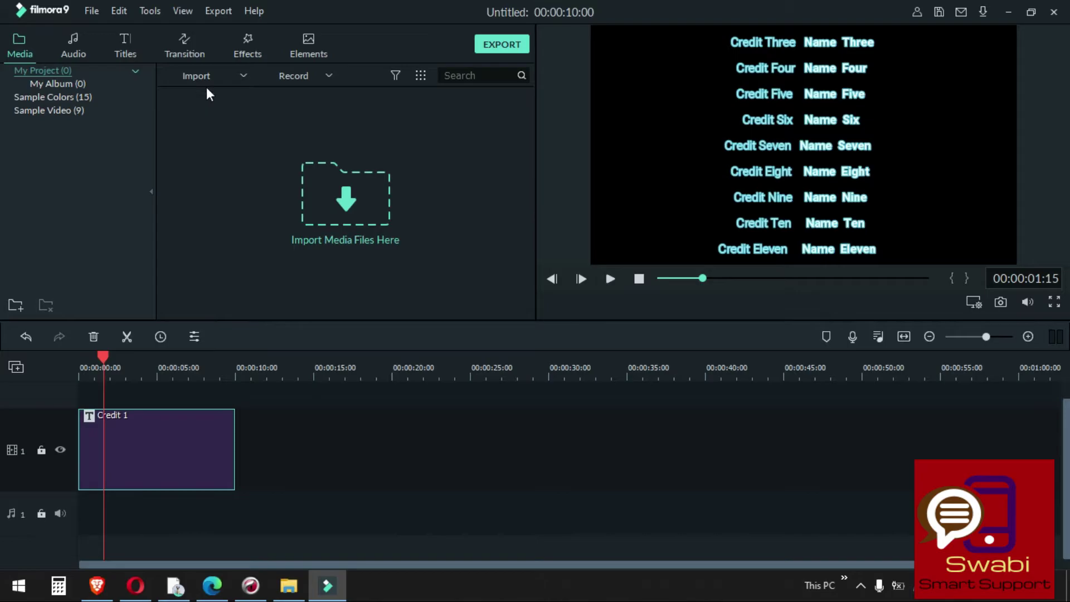
{"action": "double_click", "coordinate": [233, 147]}
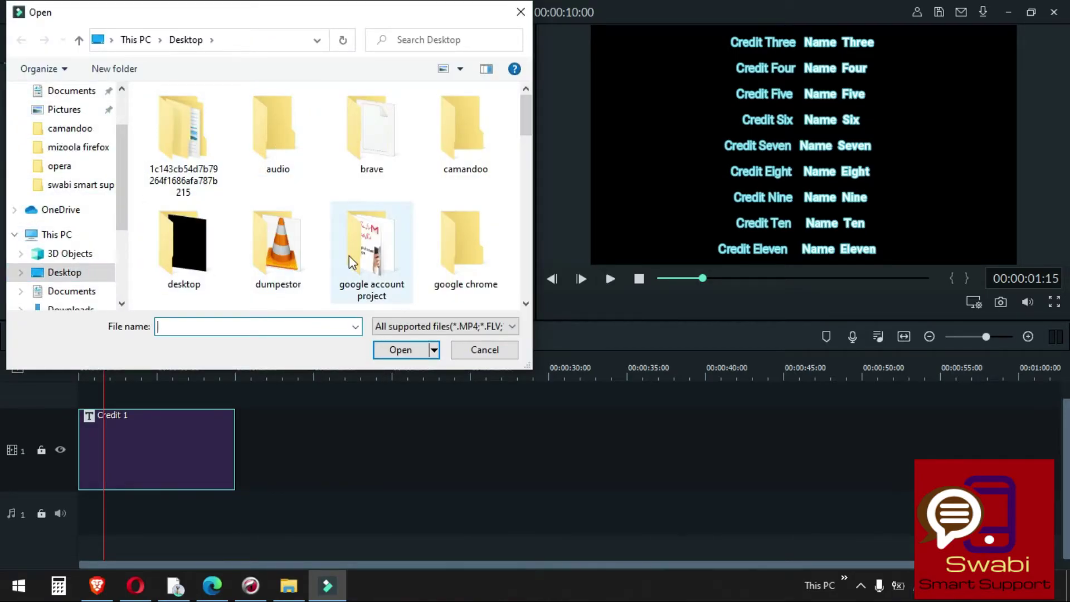
{"action": "scroll", "coordinate": [349, 255], "scroll_direction": "down", "scroll_amount": 3}
{"action": "scroll", "coordinate": [349, 255], "scroll_direction": "down", "scroll_amount": 1}
{"action": "scroll", "coordinate": [396, 125], "scroll_direction": "down", "scroll_amount": 2}
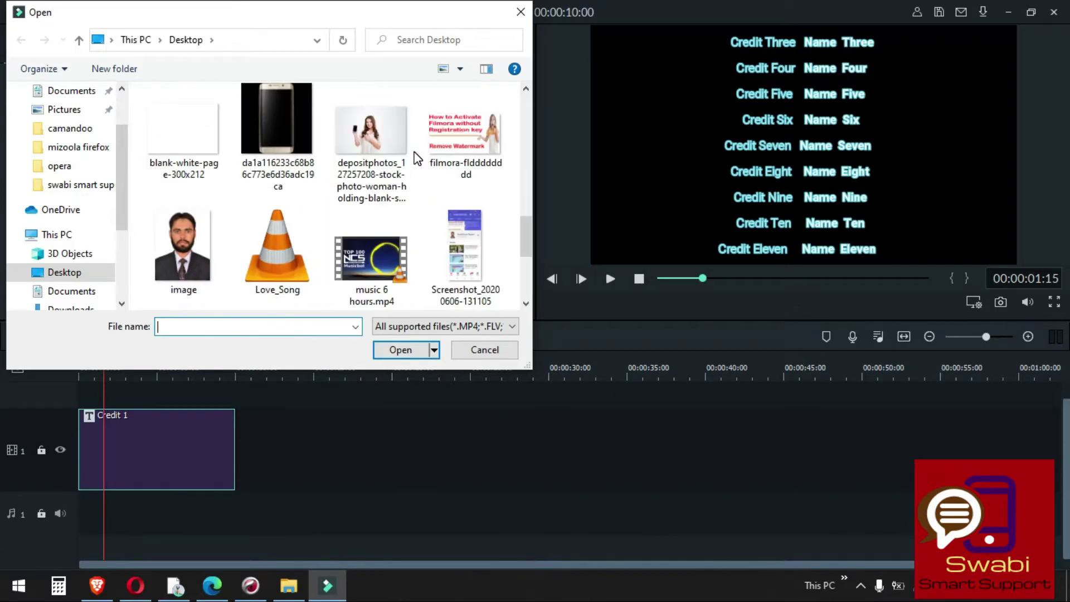
{"action": "left_click", "coordinate": [176, 248]}
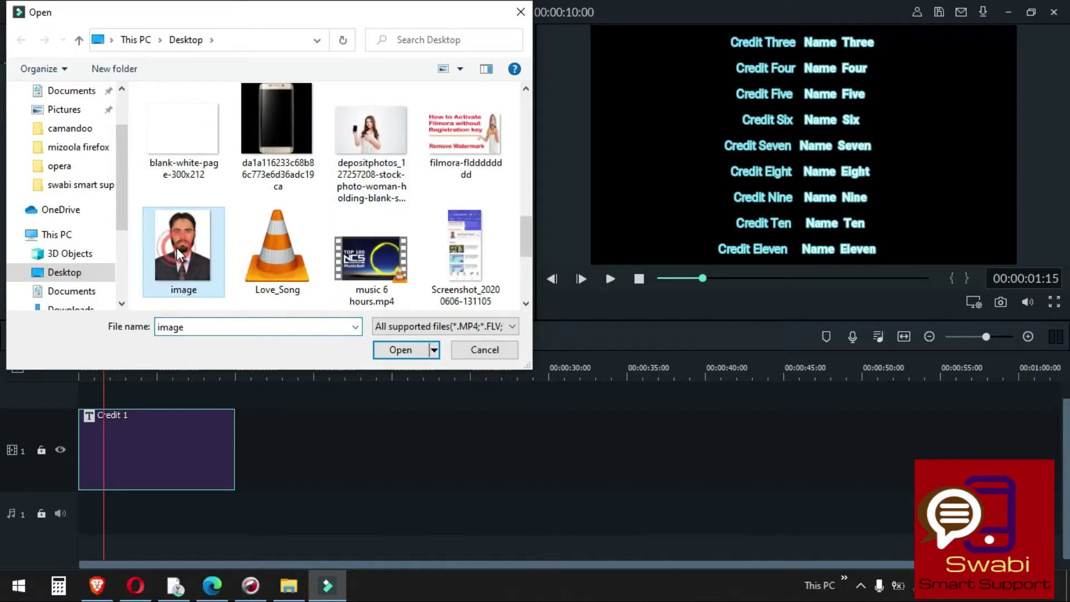
{"action": "left_click", "coordinate": [371, 167], "text": "ctrl"}
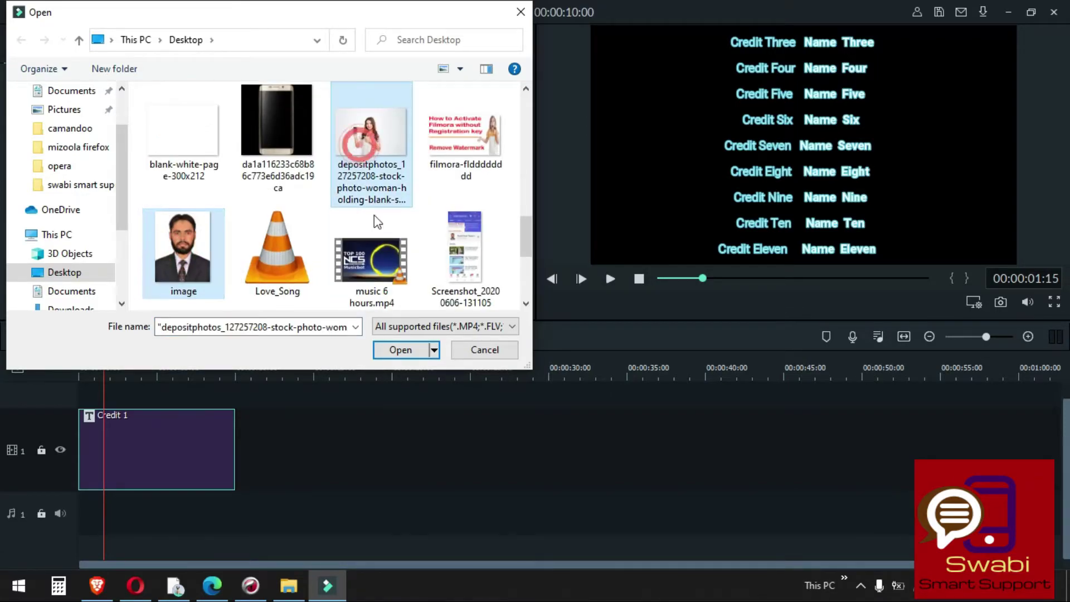
{"action": "left_click", "coordinate": [397, 350]}
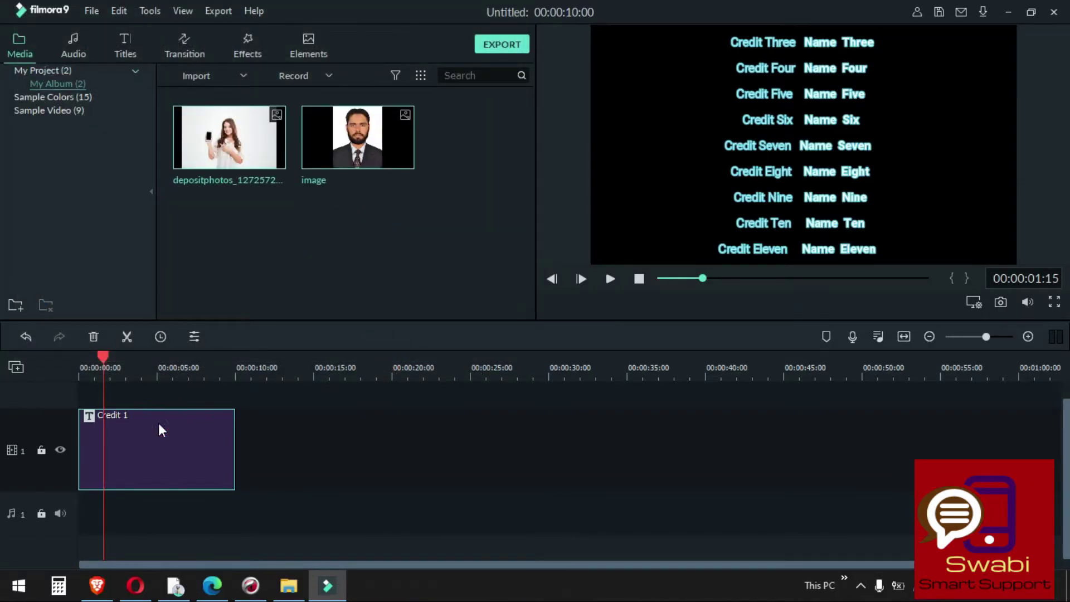
Delete the Credit 1 clip and place both imported pictures at the start of video track 1, with the depositphotos clip selected.
{"action": "key", "text": "Delete"}
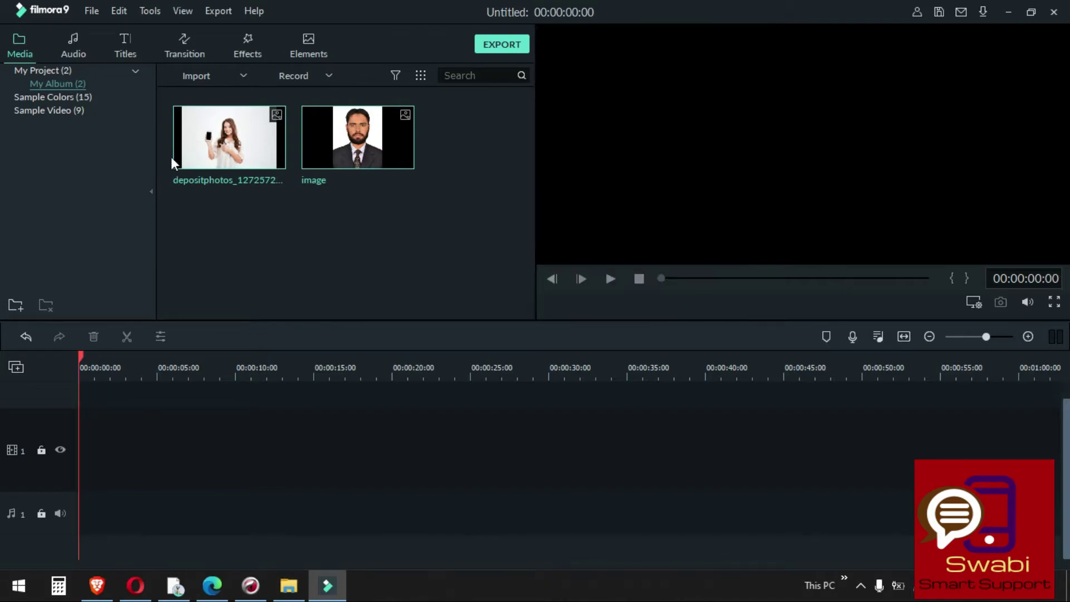
{"action": "left_click_drag", "start_coordinate": [396, 127], "coordinate": [64, 456]}
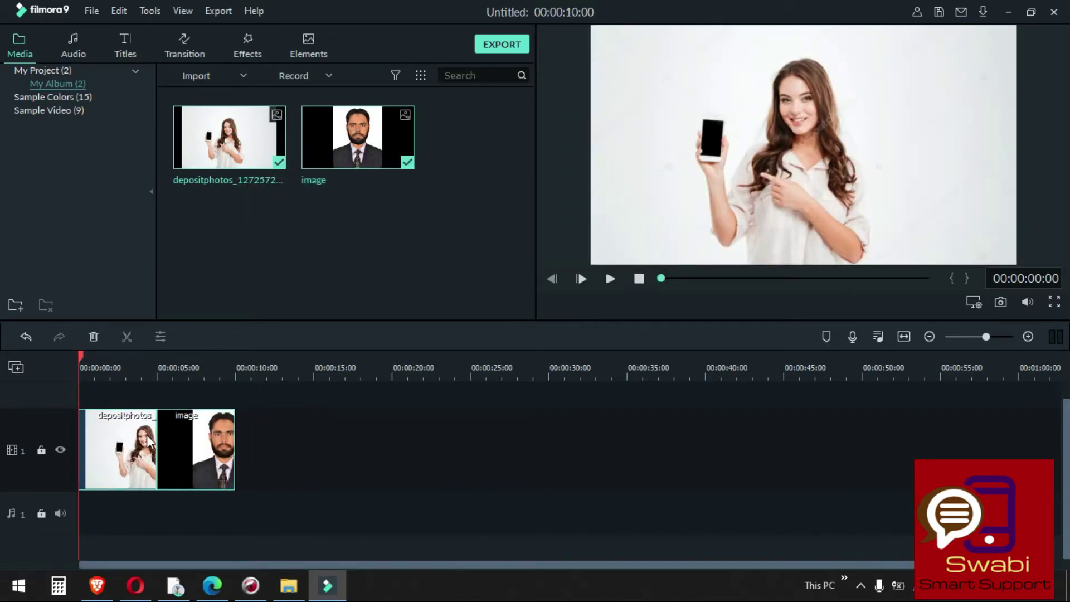
{"action": "left_click", "coordinate": [146, 436]}
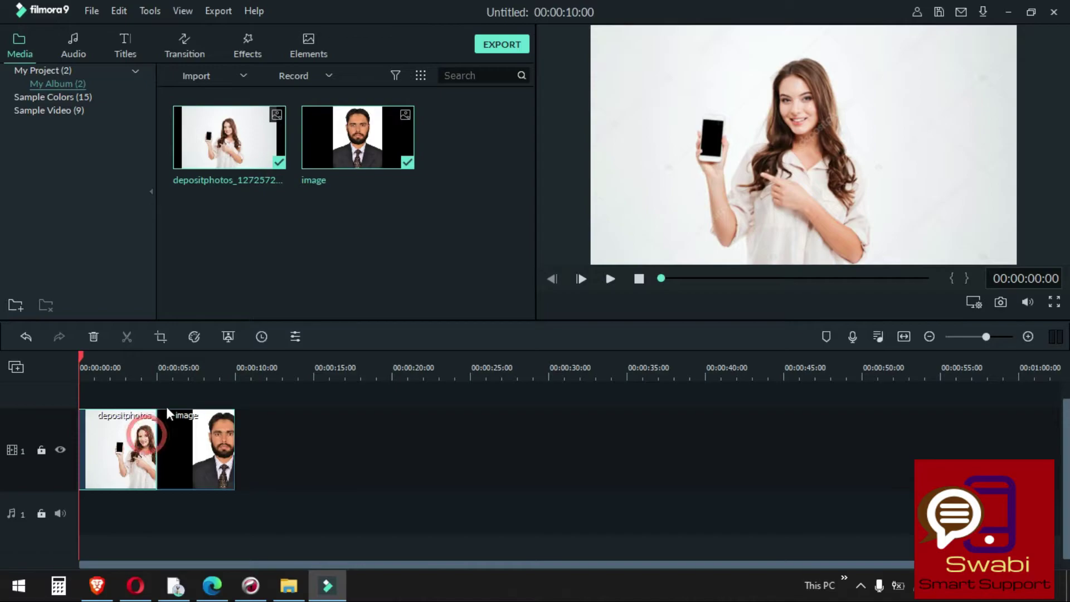
Play the two picture clips from the start, also in full screen, to examine the cut between them.
{"action": "left_click", "coordinate": [615, 278]}
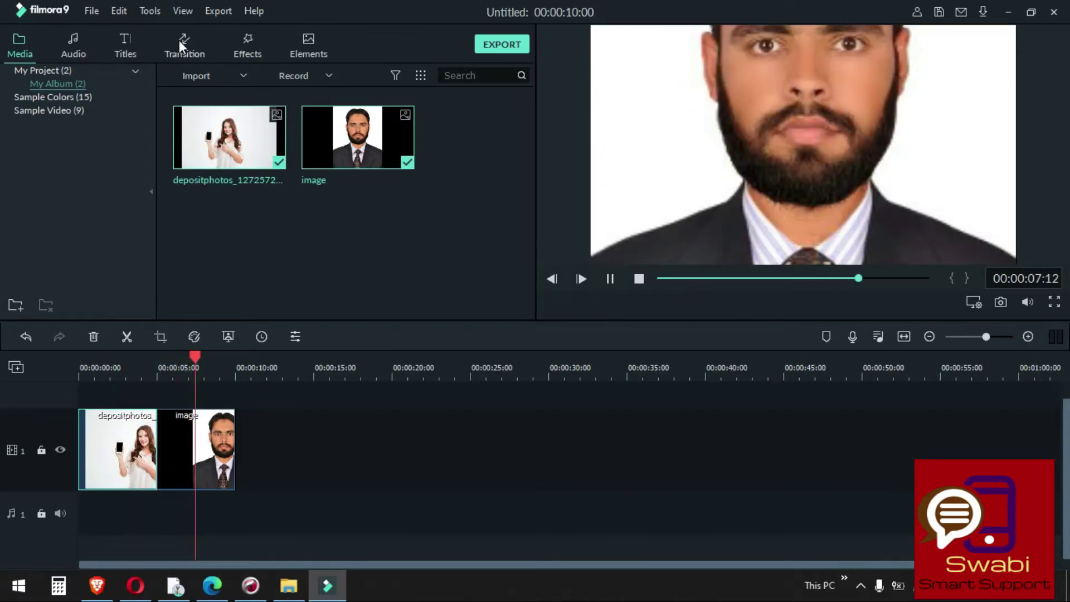
{"action": "left_click", "coordinate": [106, 365]}
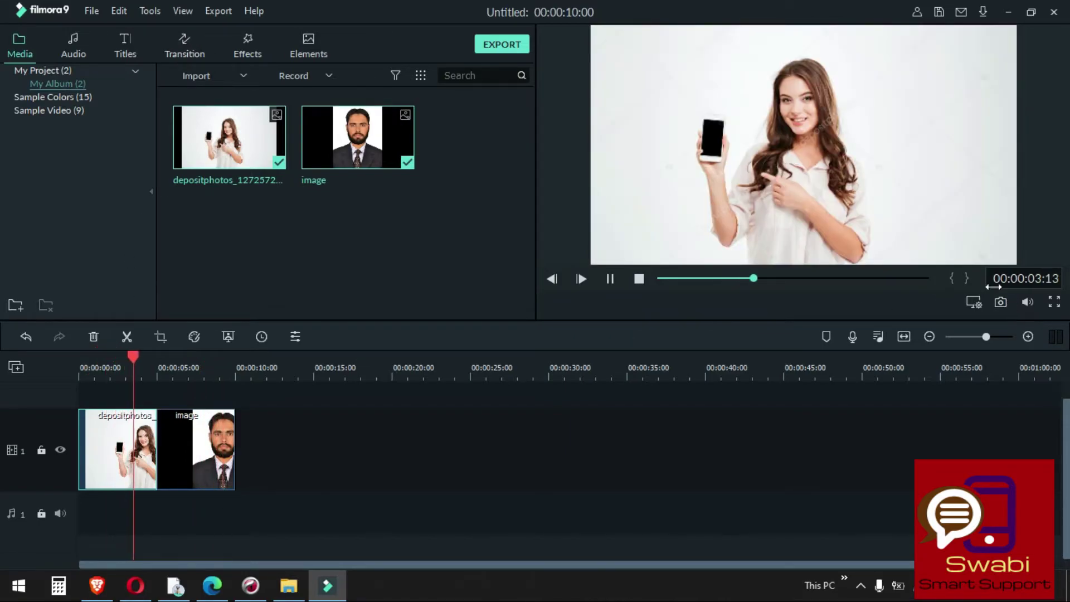
{"action": "left_click", "coordinate": [1054, 301]}
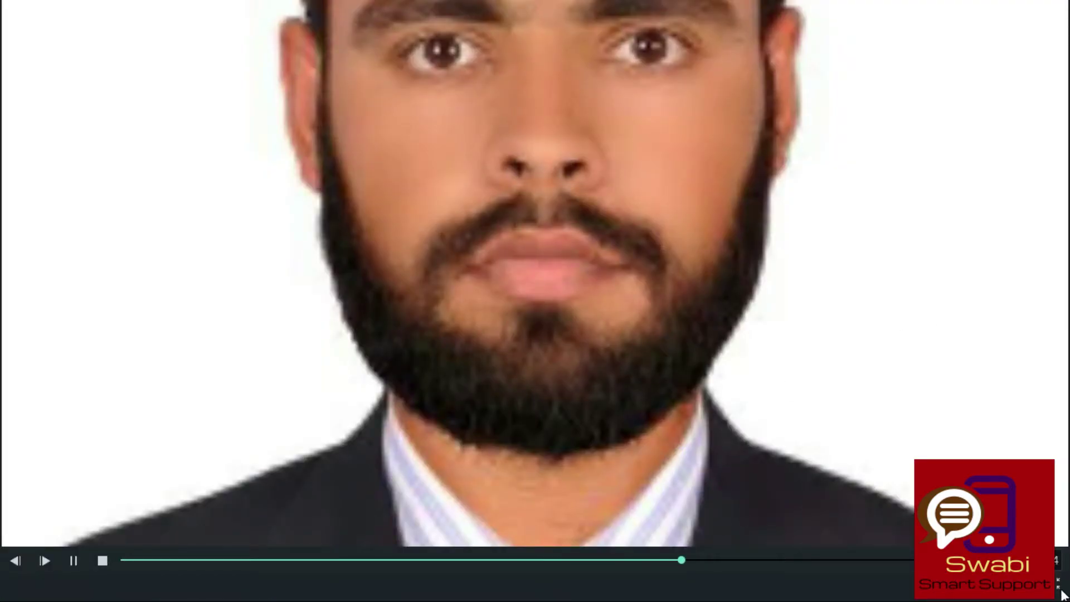
{"action": "left_click", "coordinate": [1057, 583]}
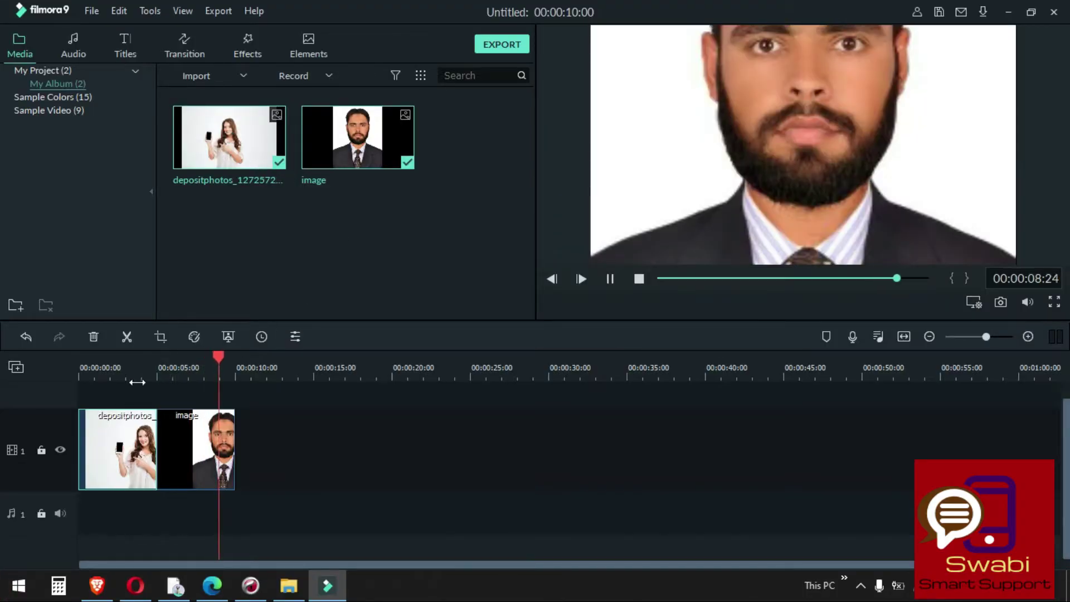
{"action": "left_click", "coordinate": [90, 368]}
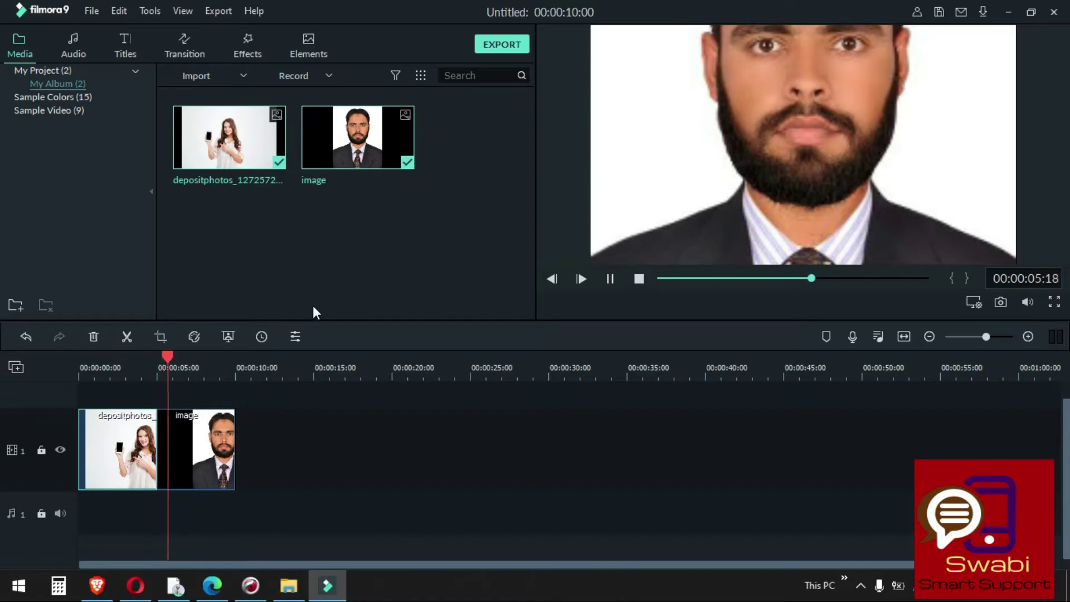
Add the Blind 1 transition between the depositphotos and image clips, and play the sequence from the start.
{"action": "left_click", "coordinate": [193, 46]}
{"action": "scroll", "coordinate": [359, 197], "scroll_direction": "down", "scroll_amount": 3}
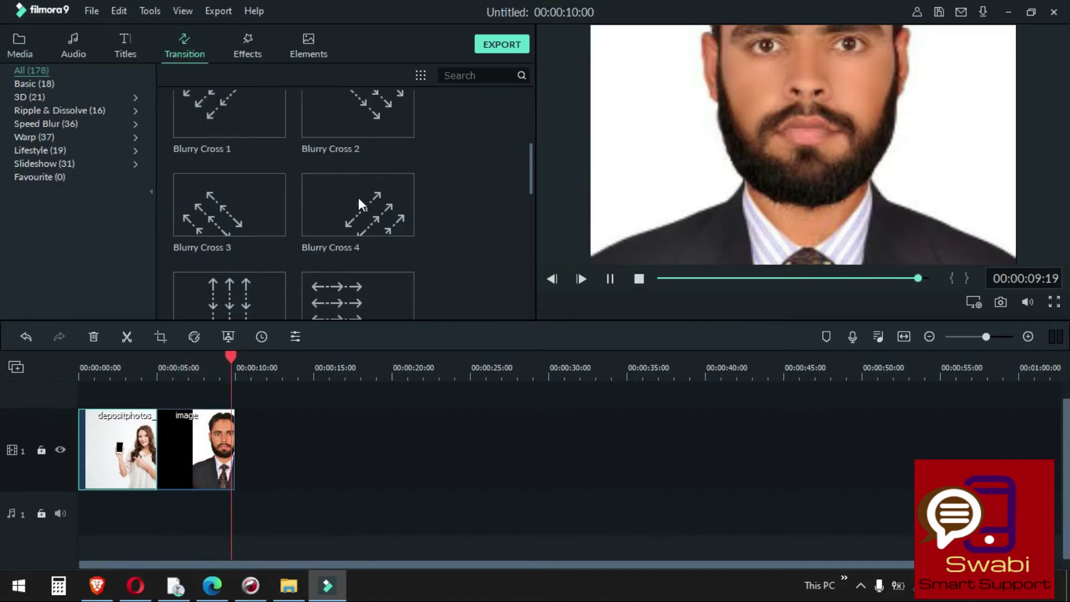
{"action": "scroll", "coordinate": [359, 197], "scroll_direction": "up", "scroll_amount": 4}
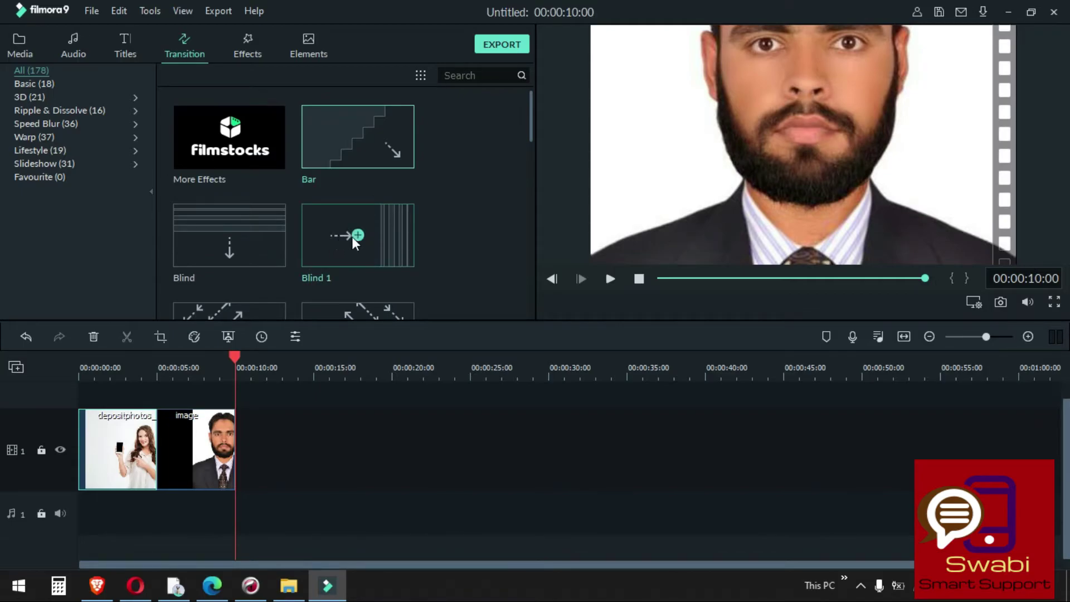
{"action": "left_click_drag", "start_coordinate": [340, 241], "coordinate": [161, 442]}
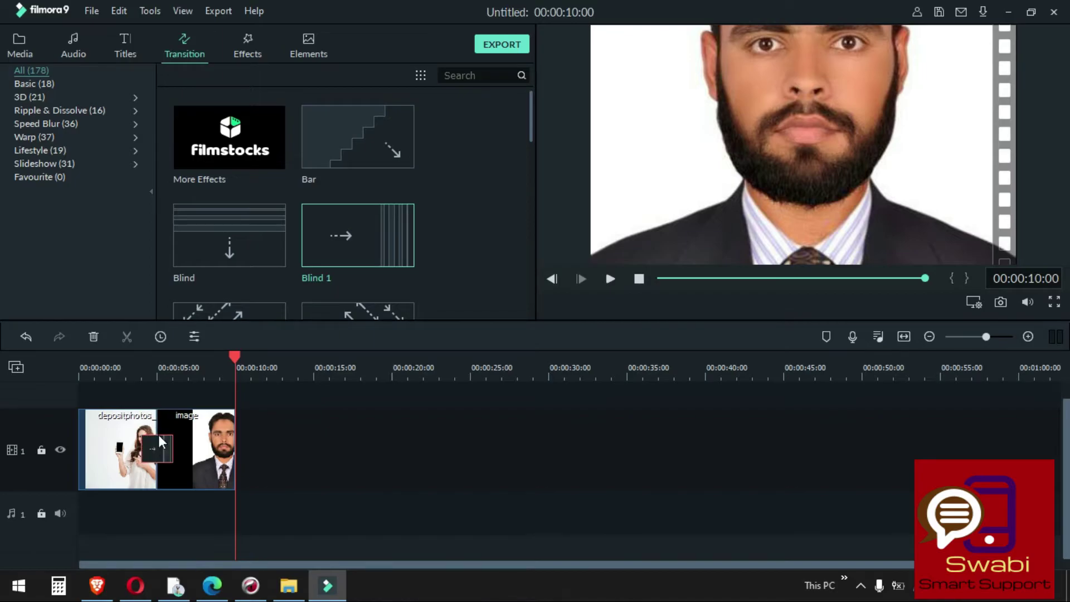
{"action": "left_click", "coordinate": [93, 366]}
{"action": "left_click", "coordinate": [81, 360]}
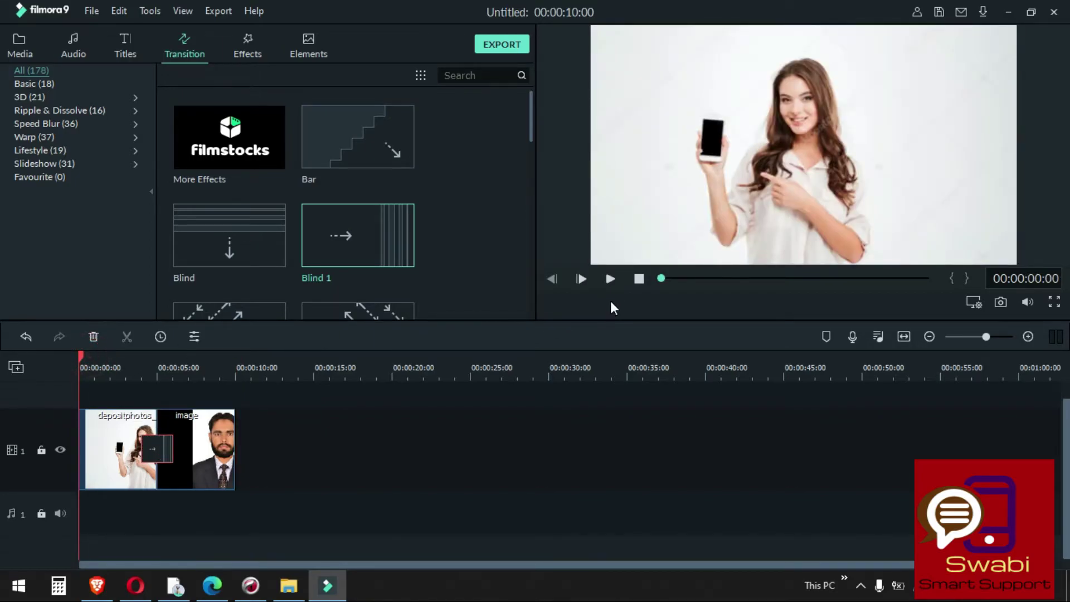
{"action": "left_click", "coordinate": [608, 283]}
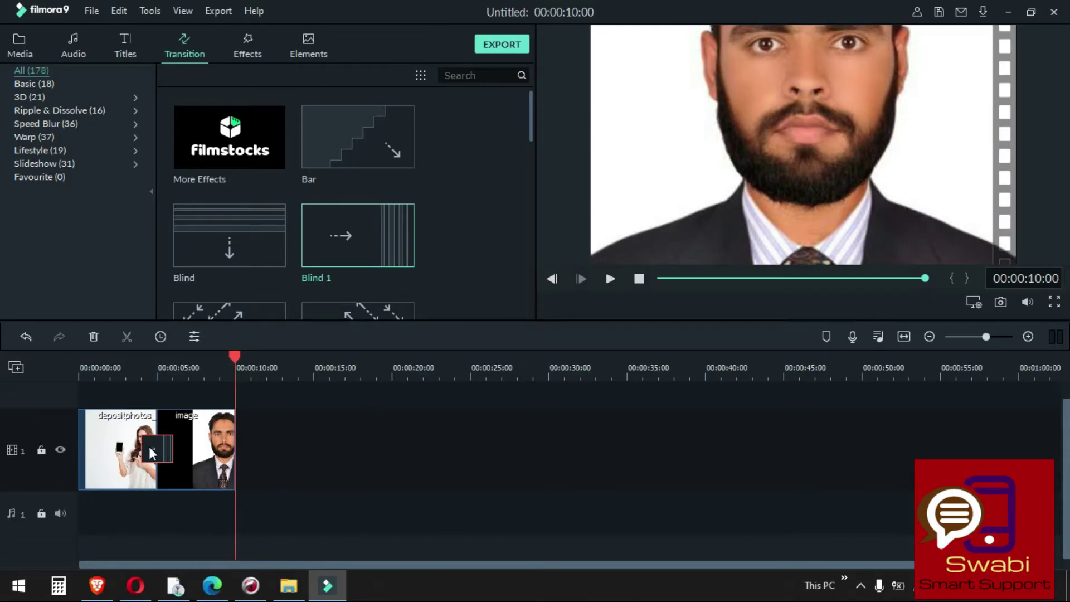
Set the duration of the transition between the two picture clips to 1 second.
{"action": "double_click", "coordinate": [149, 447]}
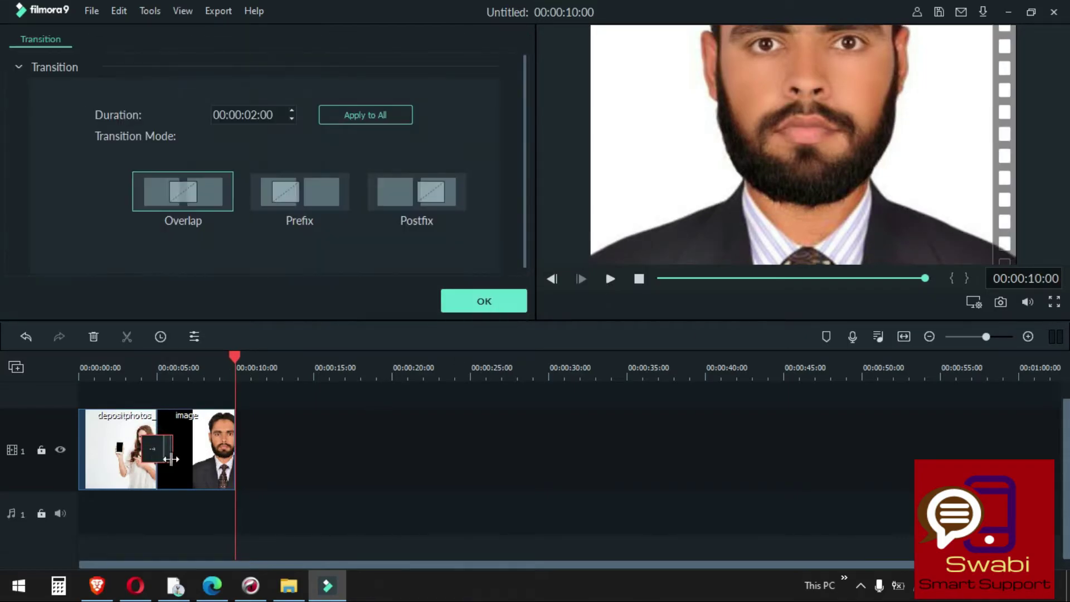
{"action": "left_click", "coordinate": [252, 111]}
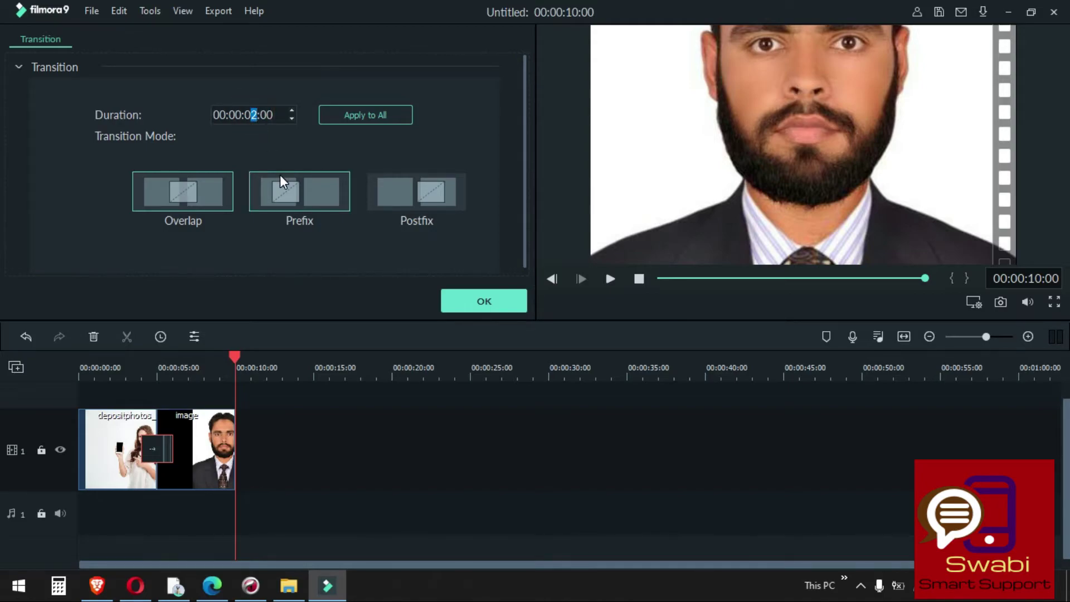
{"action": "type", "text": "1"}
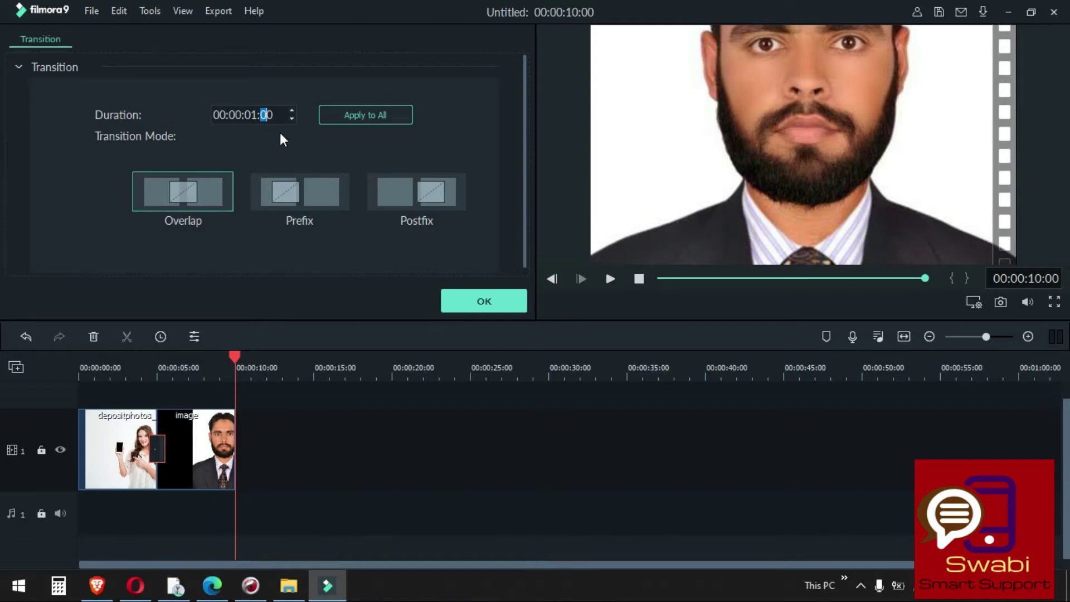
{"action": "left_click", "coordinate": [483, 304]}
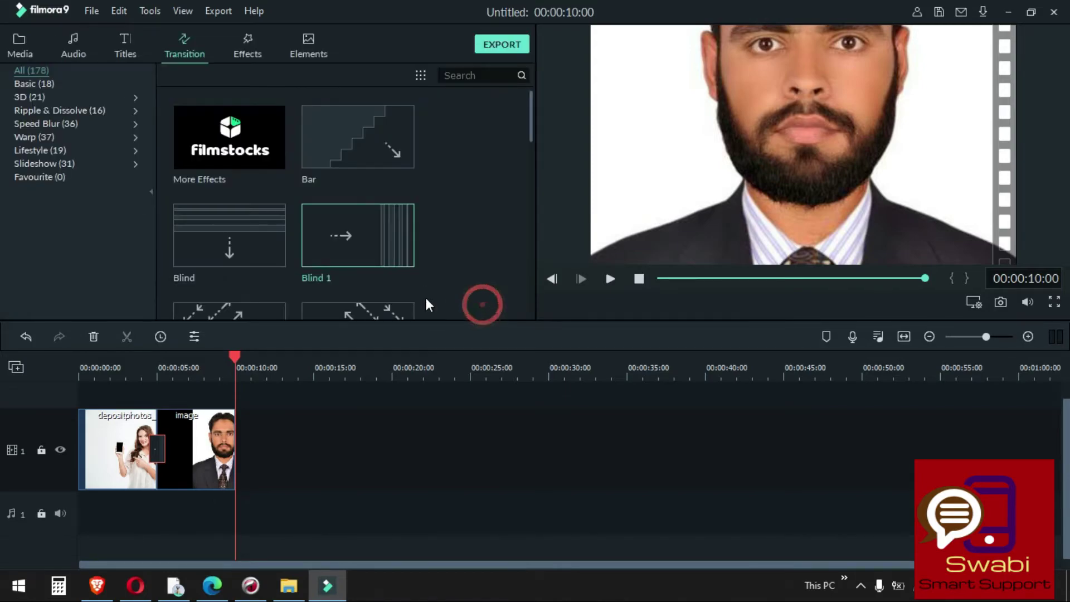
Set the Blind 1 transition's duration to 5 seconds and play the sequence from the start.
{"action": "double_click", "coordinate": [160, 451]}
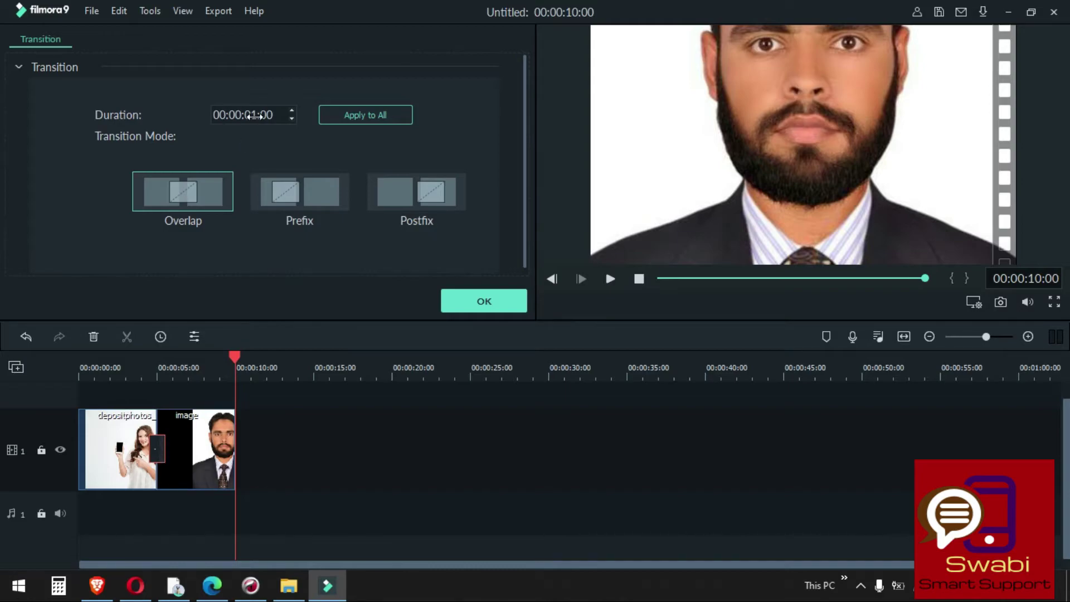
{"action": "type", "text": "1"}
{"action": "type", "text": "5"}
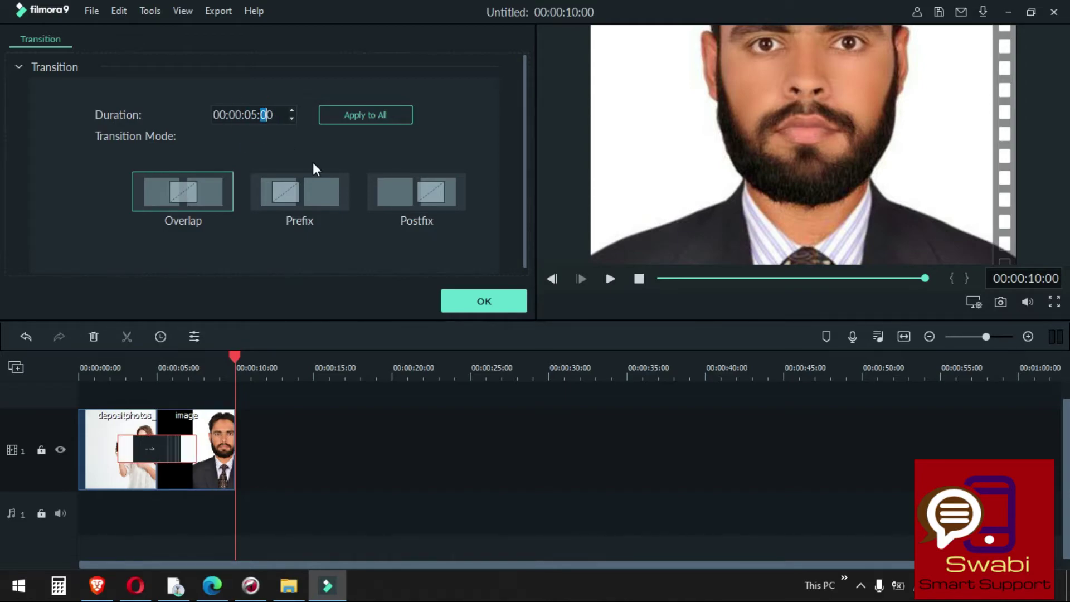
{"action": "left_click", "coordinate": [484, 301]}
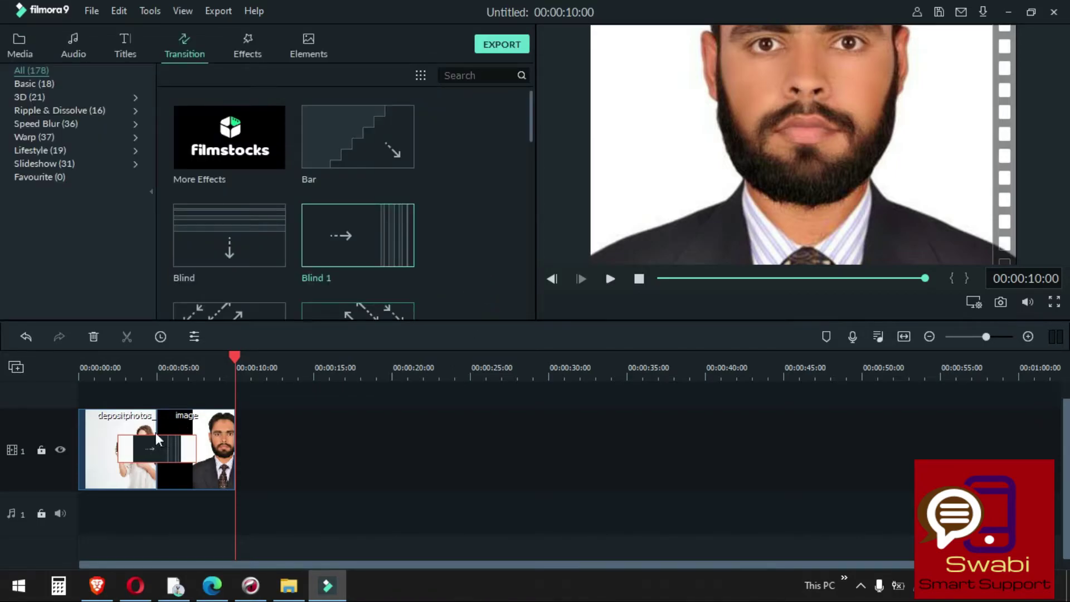
{"action": "left_click", "coordinate": [82, 369]}
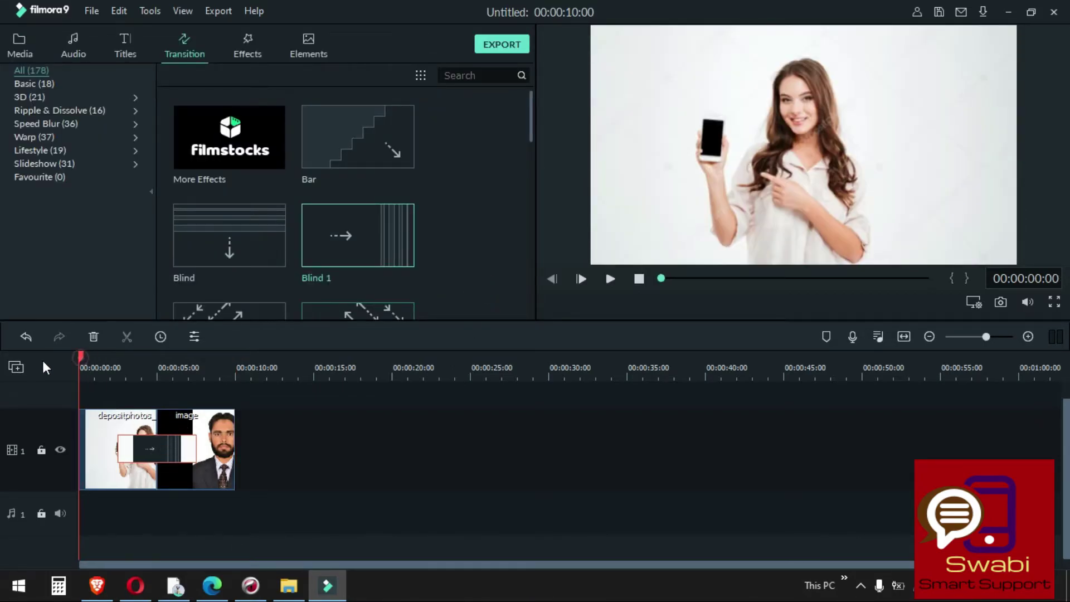
{"action": "left_click", "coordinate": [608, 277]}
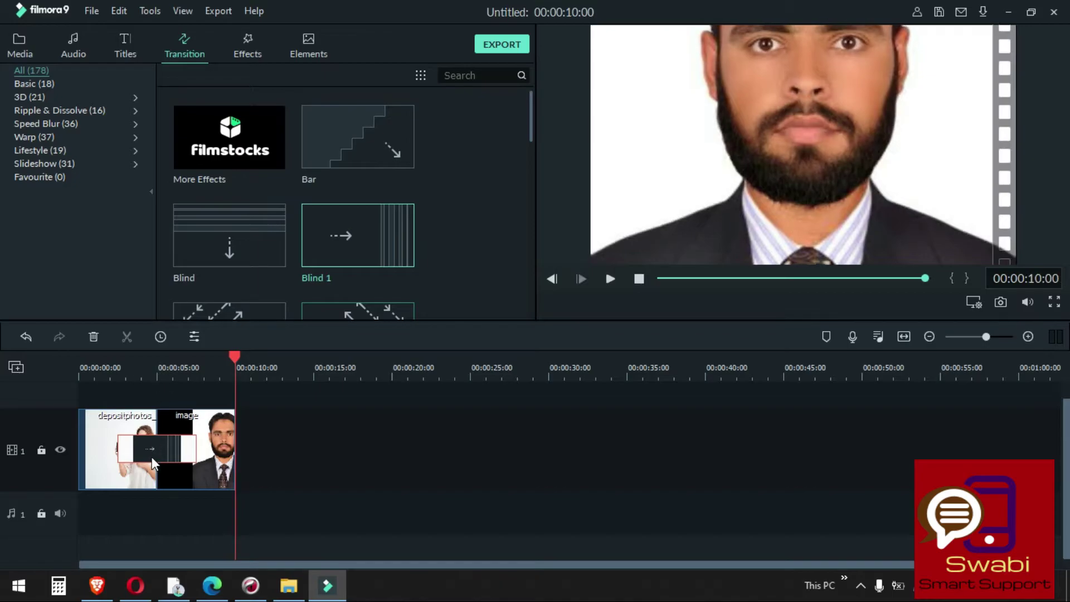
Set the Blind 1 transition's duration to 2 seconds and play the clips again to check it.
{"action": "double_click", "coordinate": [175, 457]}
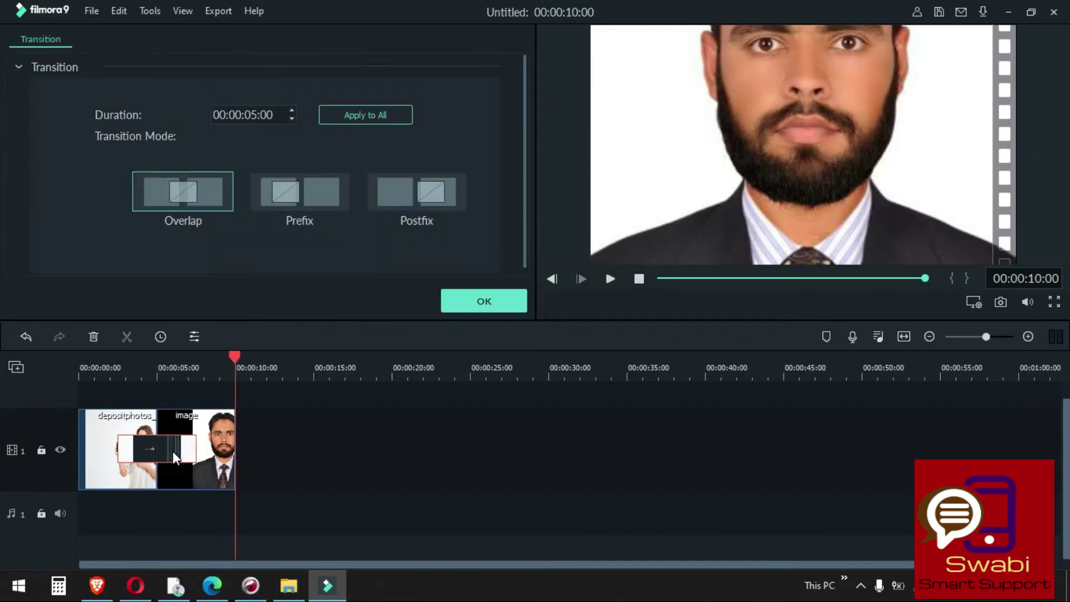
{"action": "left_click", "coordinate": [252, 114]}
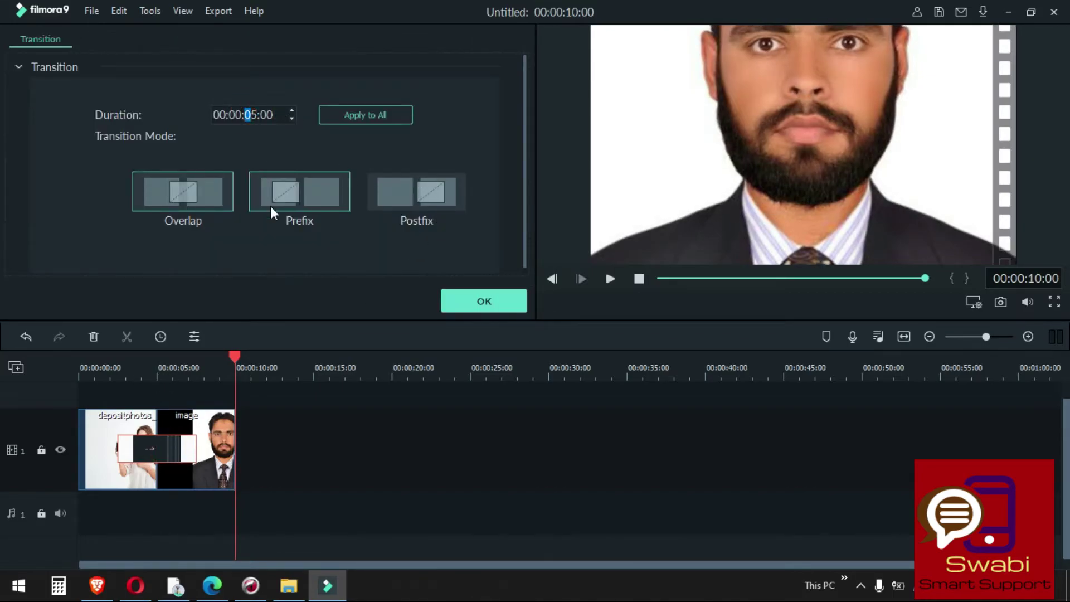
{"action": "type", "text": "2"}
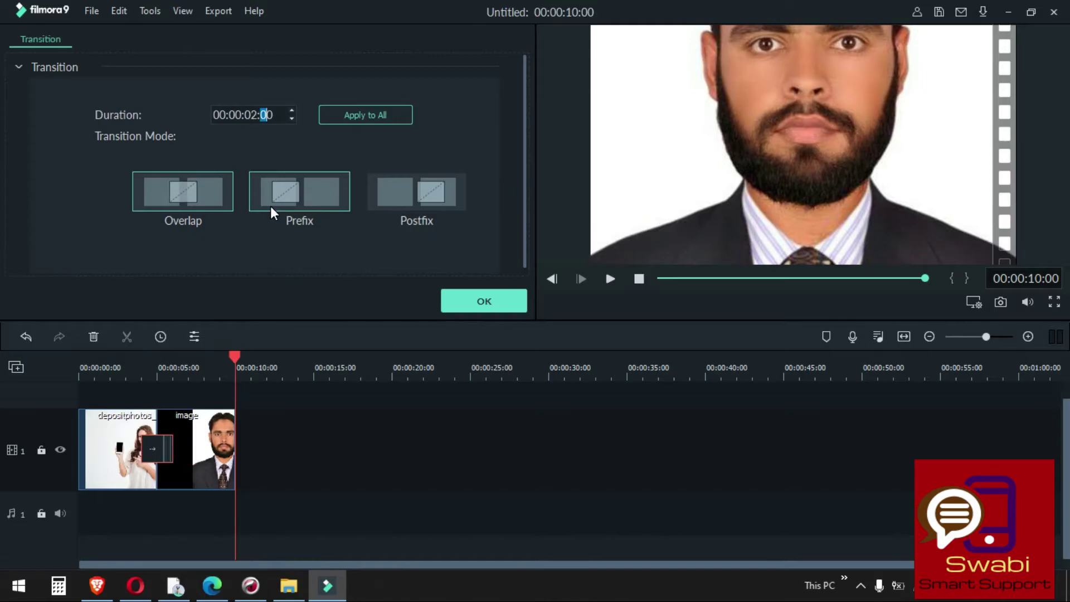
{"action": "left_click", "coordinate": [484, 301]}
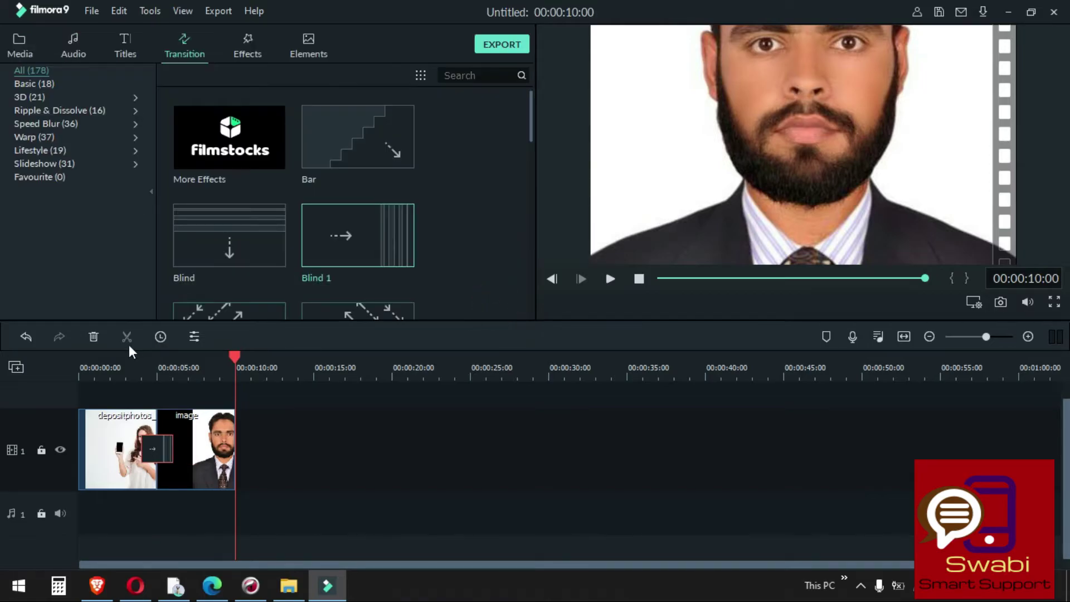
{"action": "left_click", "coordinate": [96, 361]}
{"action": "left_click", "coordinate": [609, 278]}
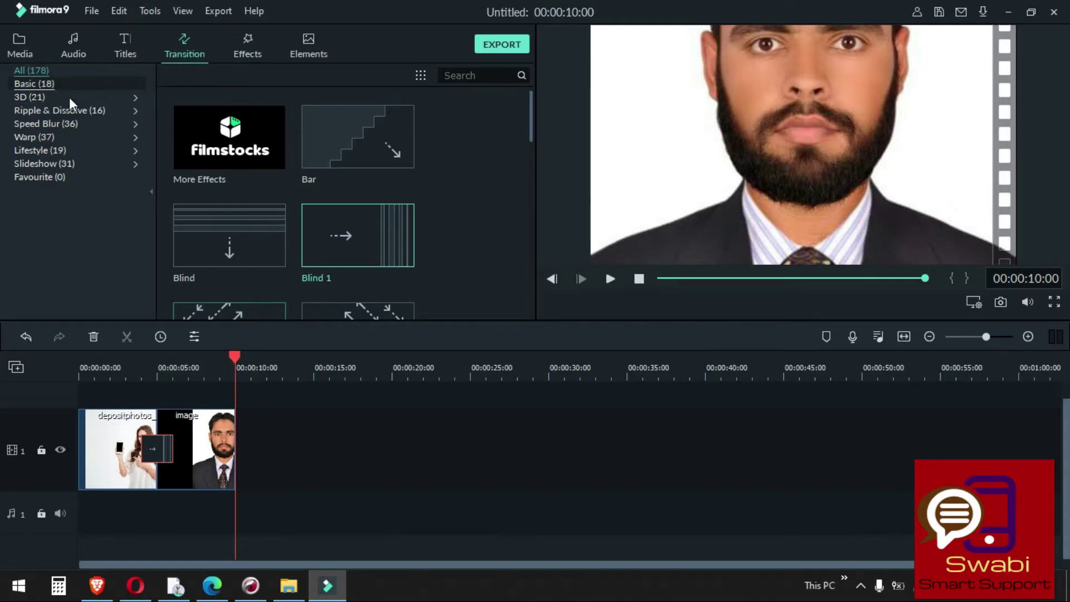
Browse the full list of transitions, and show the Basic transition category.
{"action": "scroll", "coordinate": [316, 197], "scroll_direction": "down", "scroll_amount": 10}
{"action": "scroll", "coordinate": [316, 197], "scroll_direction": "down", "scroll_amount": 2}
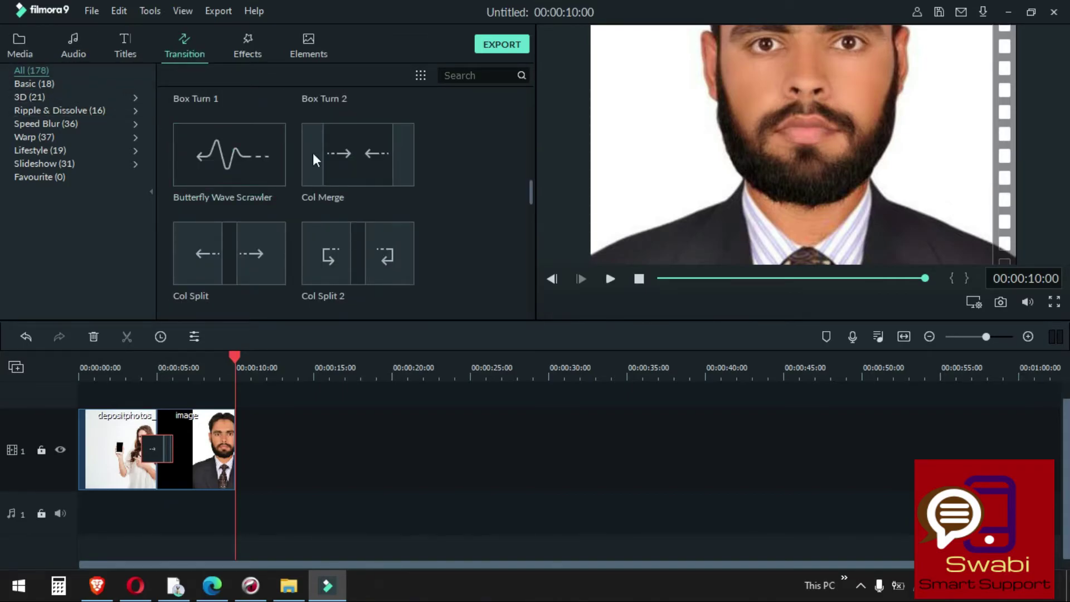
{"action": "scroll", "coordinate": [391, 195], "scroll_direction": "down", "scroll_amount": 5}
{"action": "scroll", "coordinate": [391, 196], "scroll_direction": "down", "scroll_amount": 10}
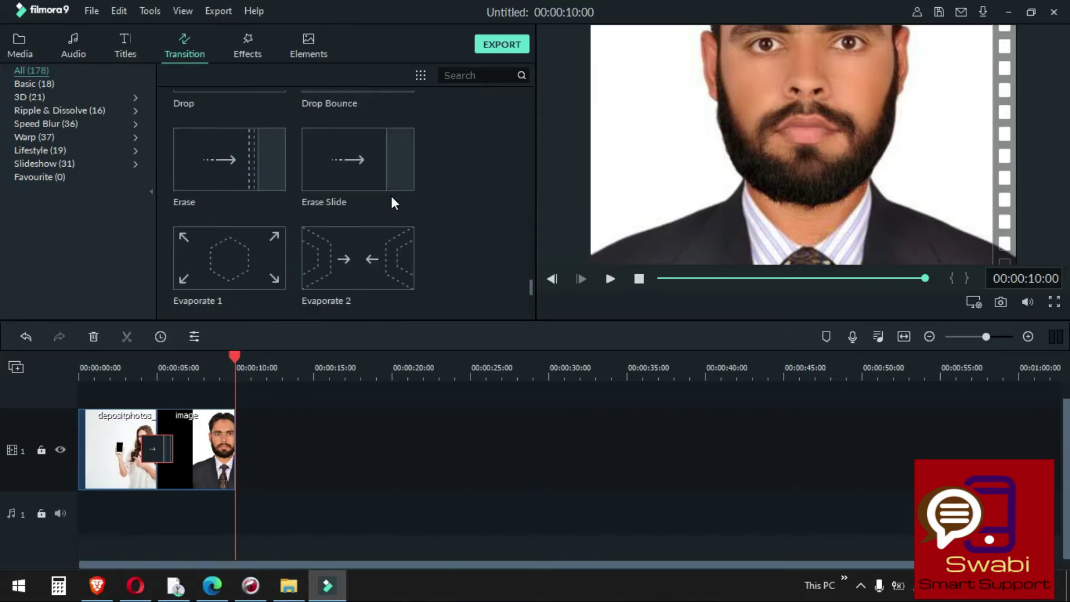
{"action": "scroll", "coordinate": [391, 195], "scroll_direction": "up", "scroll_amount": 6}
{"action": "scroll", "coordinate": [391, 196], "scroll_direction": "up", "scroll_amount": 5}
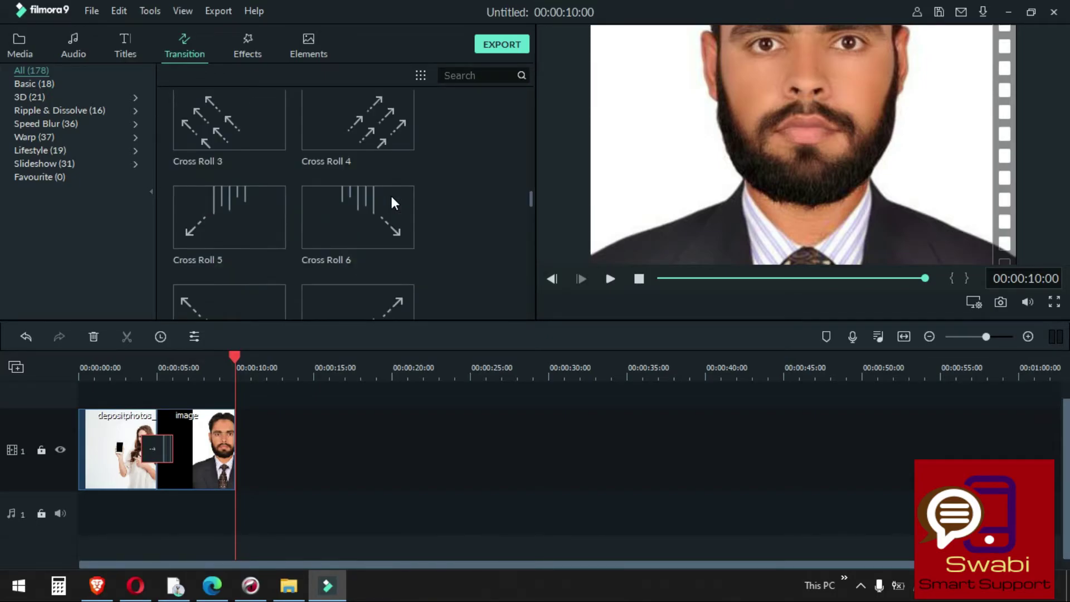
{"action": "scroll", "coordinate": [391, 195], "scroll_direction": "up", "scroll_amount": 8}
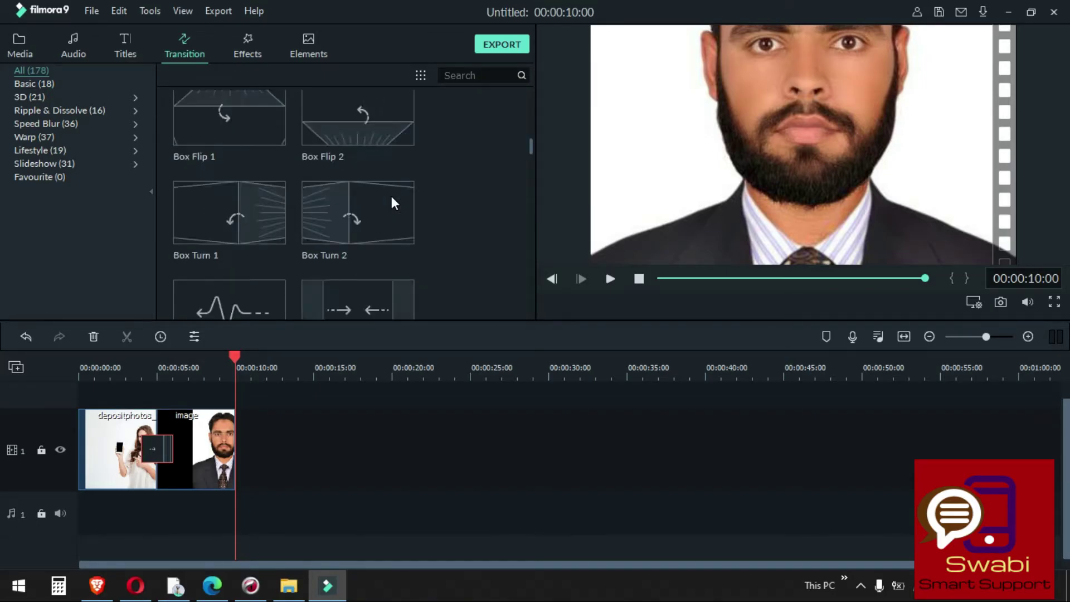
{"action": "left_click", "coordinate": [44, 83]}
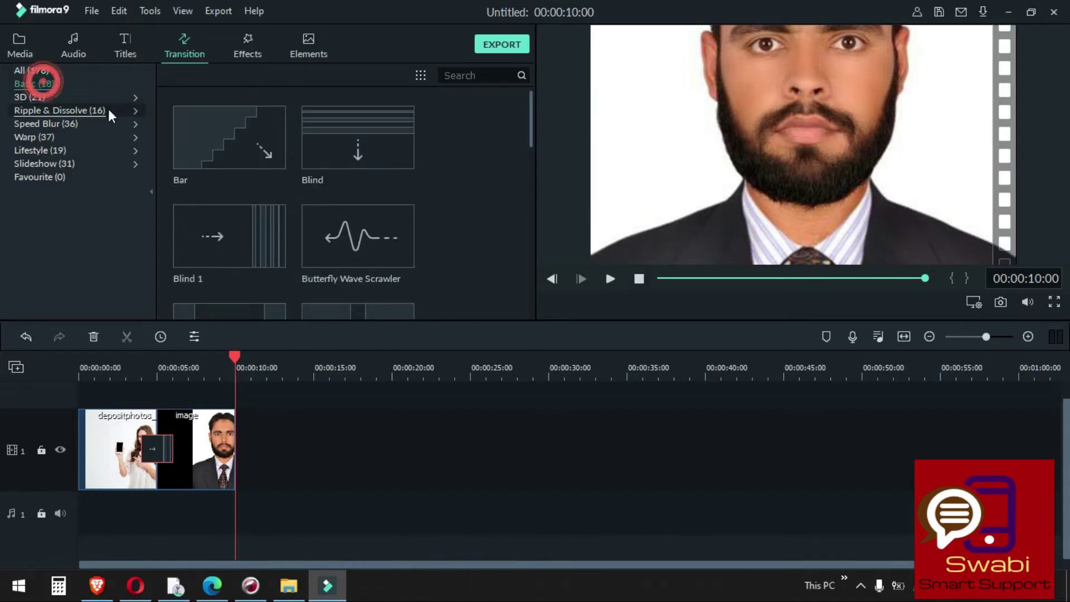
Preview the Bar and Colour Distance transitions, and replace the transition between the two image clips with Colour Distance.
{"action": "left_click", "coordinate": [234, 153]}
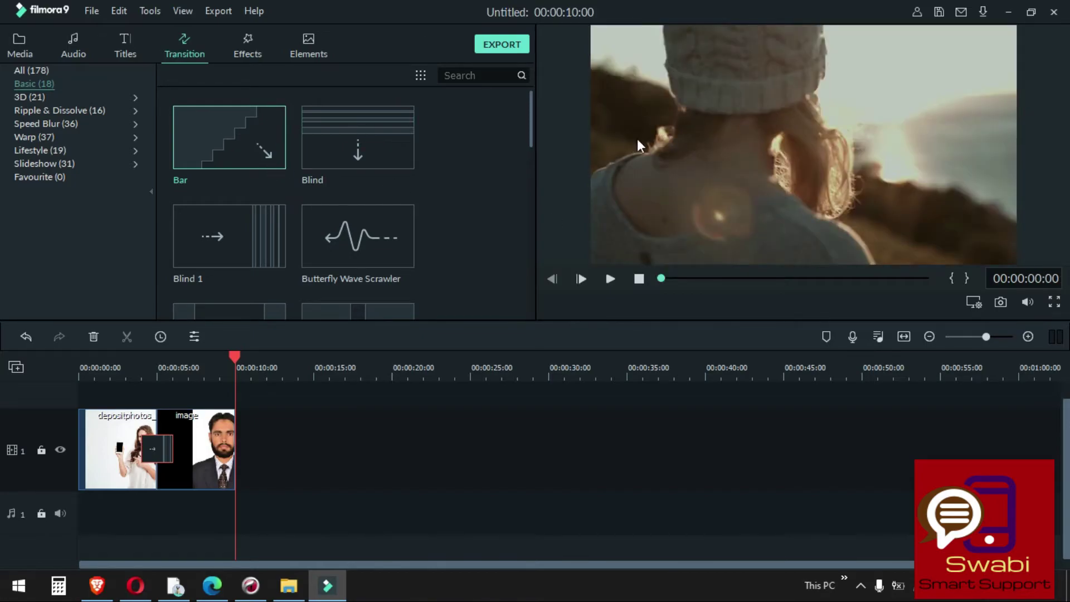
{"action": "scroll", "coordinate": [374, 230], "scroll_direction": "down", "scroll_amount": 5}
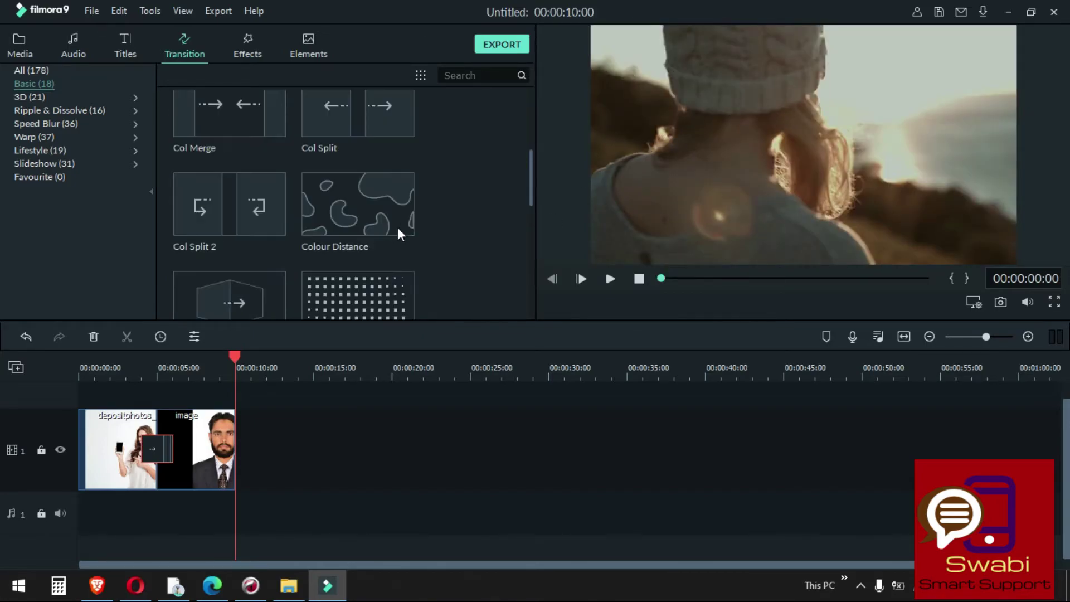
{"action": "left_click", "coordinate": [379, 212]}
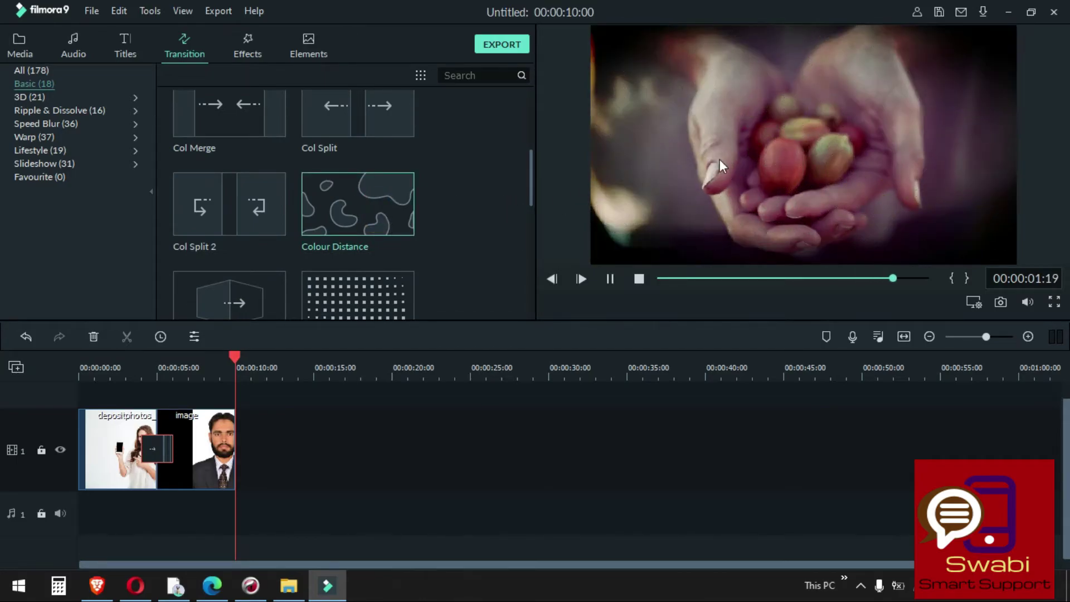
{"action": "left_click_drag", "start_coordinate": [373, 206], "coordinate": [156, 451]}
{"action": "left_click", "coordinate": [156, 449]}
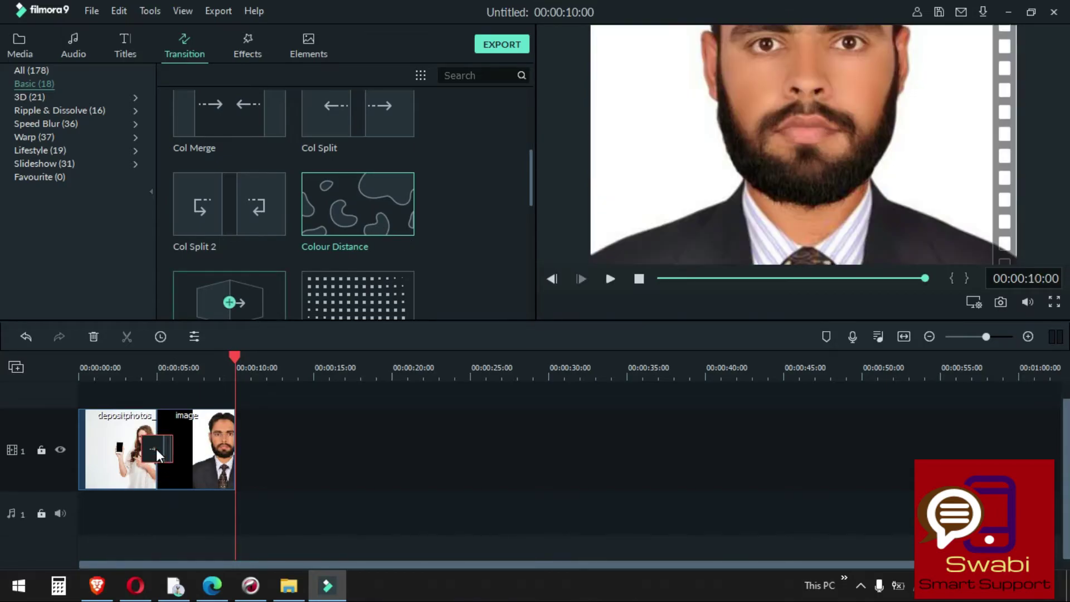
{"action": "key", "text": "Delete"}
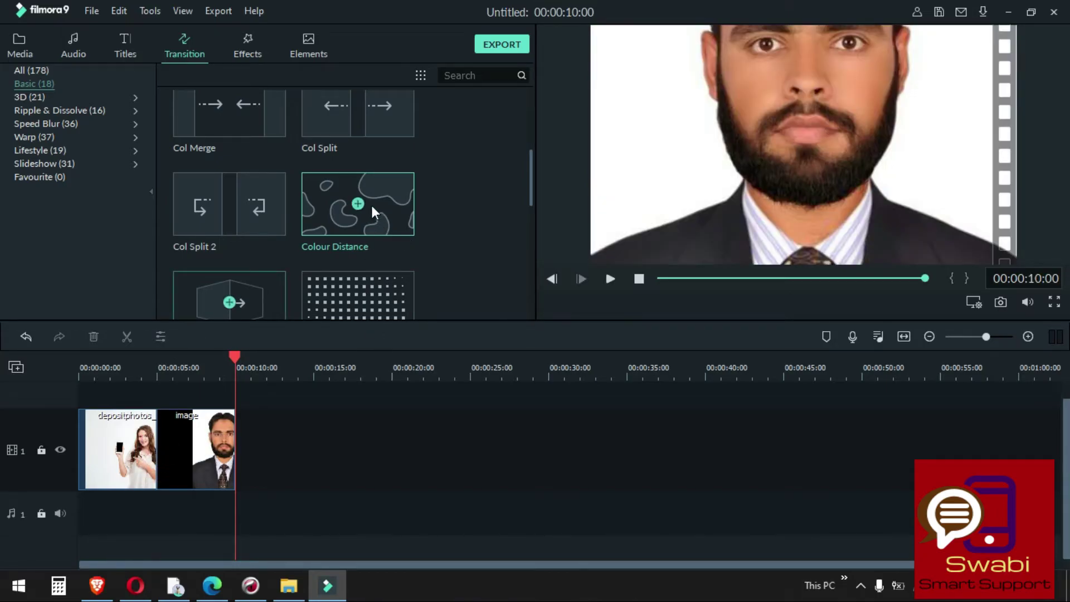
{"action": "left_click_drag", "start_coordinate": [372, 207], "coordinate": [155, 447]}
Play the timeline from about 00:00:02:18 to preview the Colour Distance transition and look through the other Basic transitions.
{"action": "left_click", "coordinate": [121, 369]}
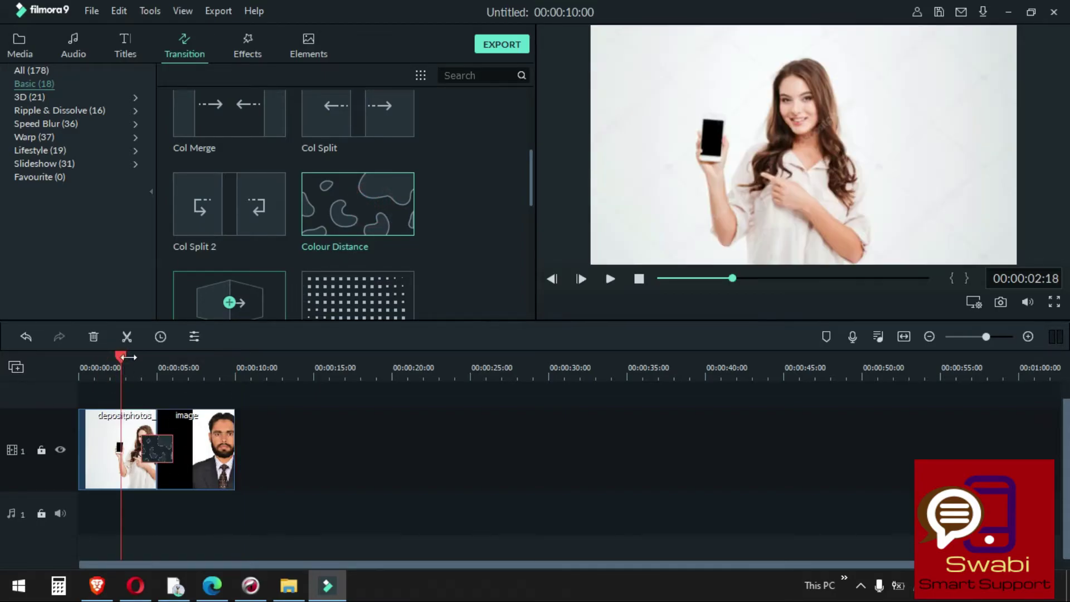
{"action": "left_click", "coordinate": [608, 276]}
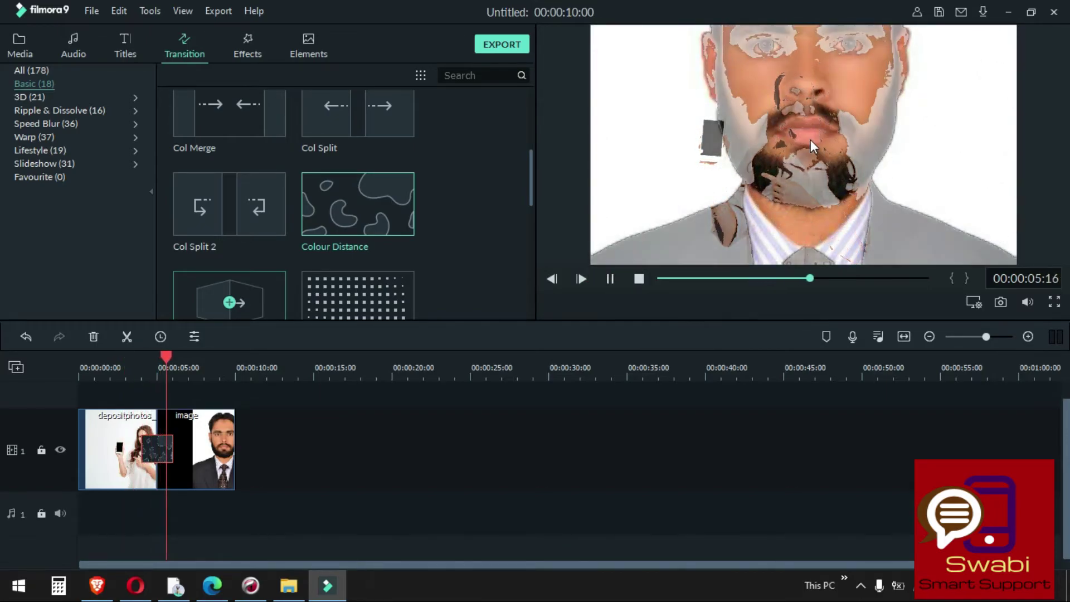
{"action": "scroll", "coordinate": [369, 265], "scroll_direction": "down", "scroll_amount": 6}
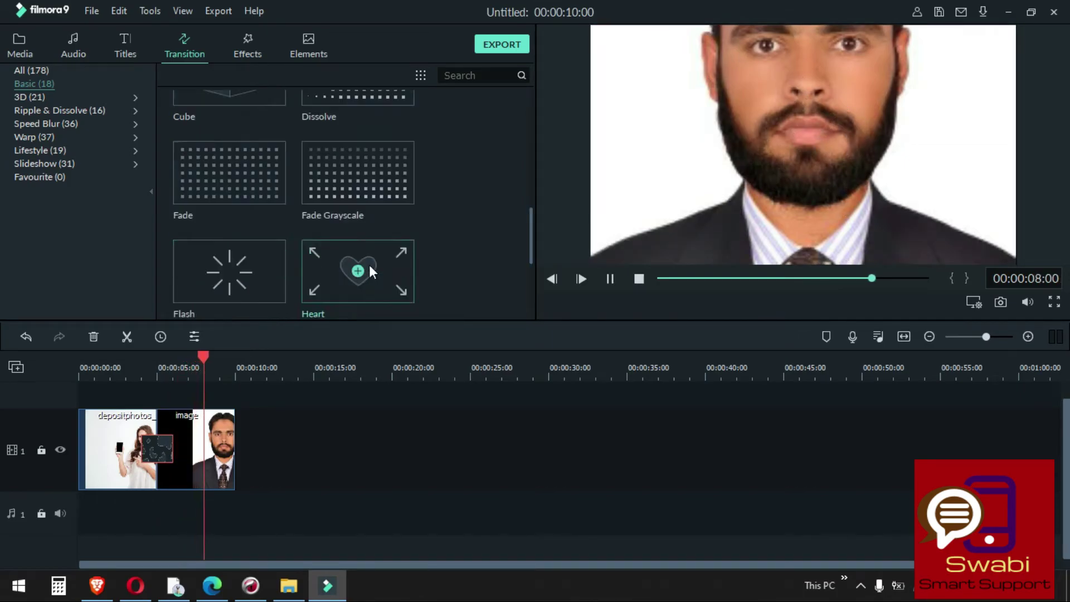
{"action": "scroll", "coordinate": [242, 187], "scroll_direction": "up", "scroll_amount": 7}
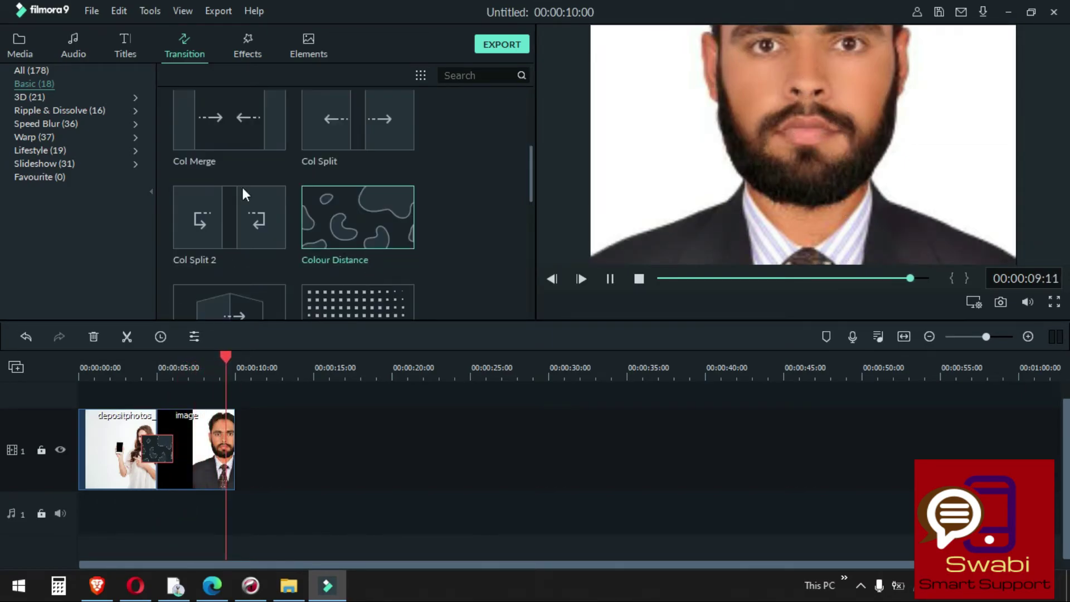
Replace the transition between the two image clips with Box Flip 1 from the 3D transitions.
{"action": "left_click", "coordinate": [61, 99]}
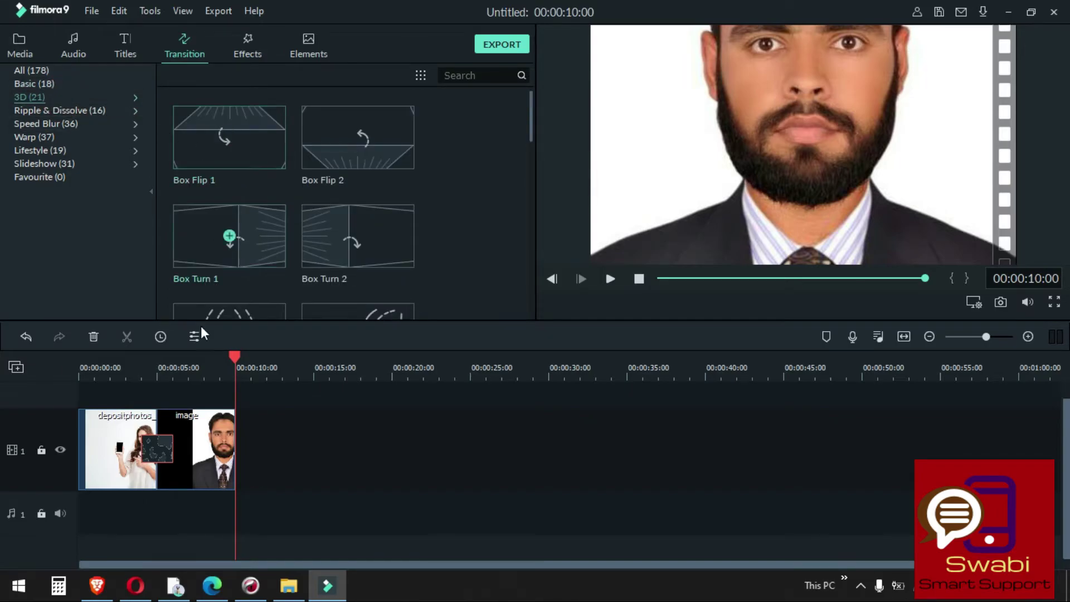
{"action": "key", "text": "Delete"}
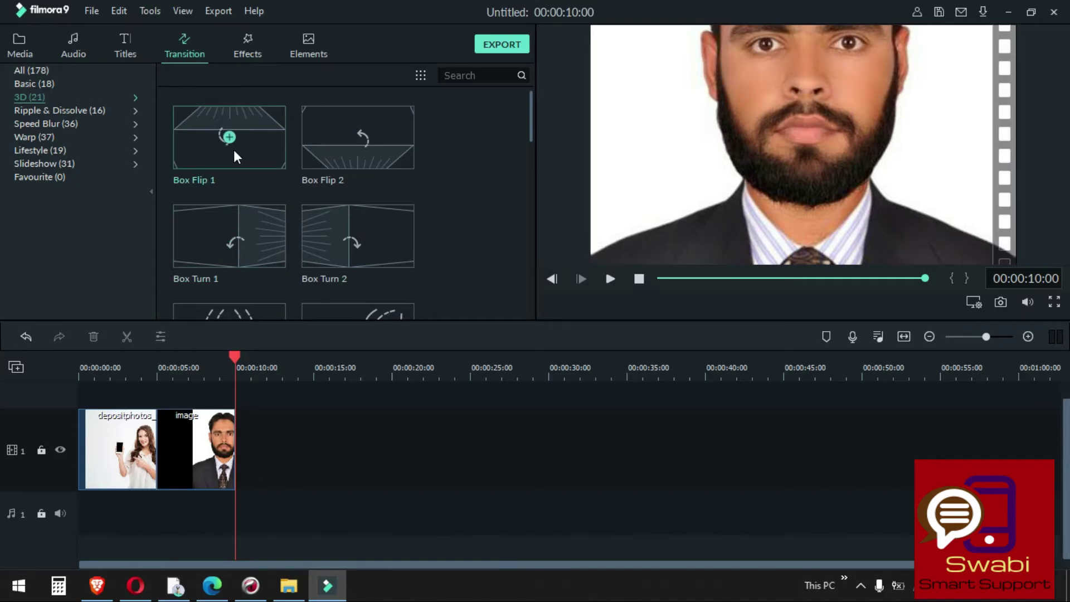
{"action": "left_click_drag", "start_coordinate": [232, 150], "coordinate": [155, 439]}
Play the Box Flip 1 transition from 00:00:03:00 and look through the 3D, Ripple & Dissolve and Speed Blur transitions.
{"action": "left_click", "coordinate": [125, 369]}
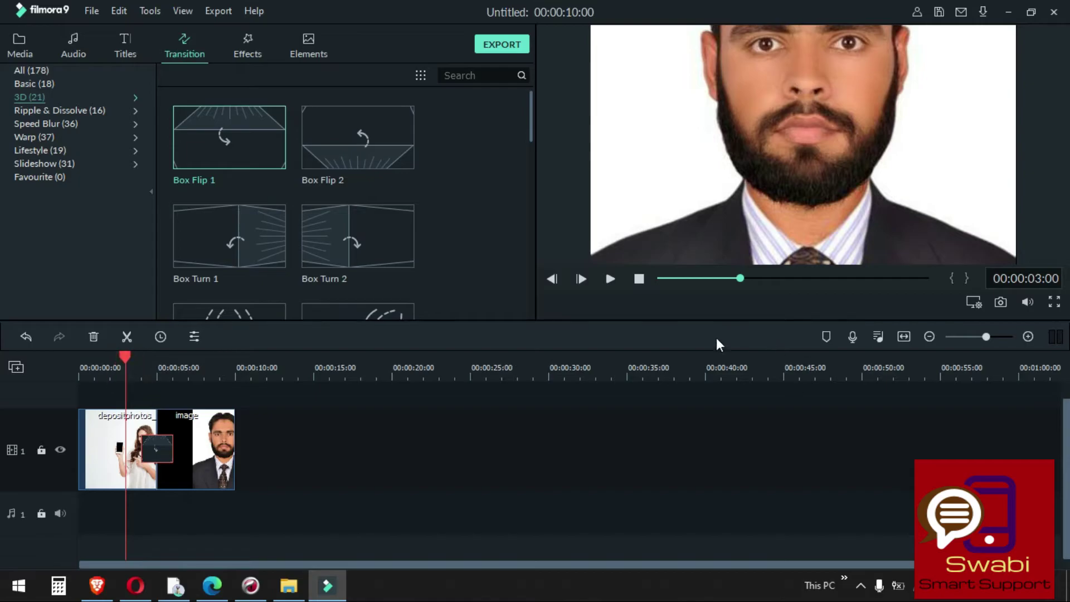
{"action": "left_click", "coordinate": [611, 276]}
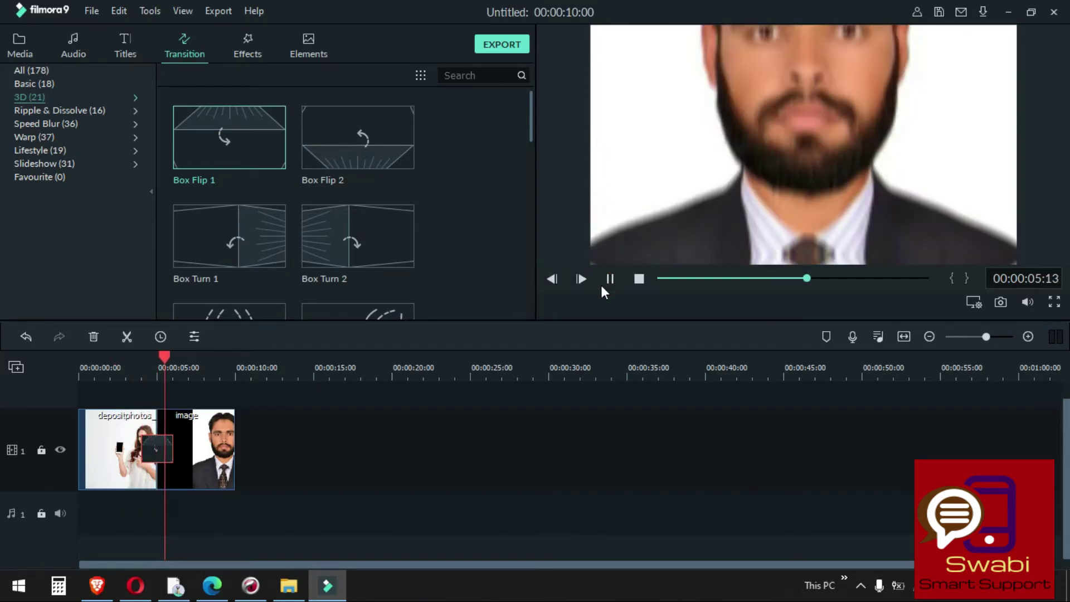
{"action": "scroll", "coordinate": [395, 262], "scroll_direction": "down", "scroll_amount": 10}
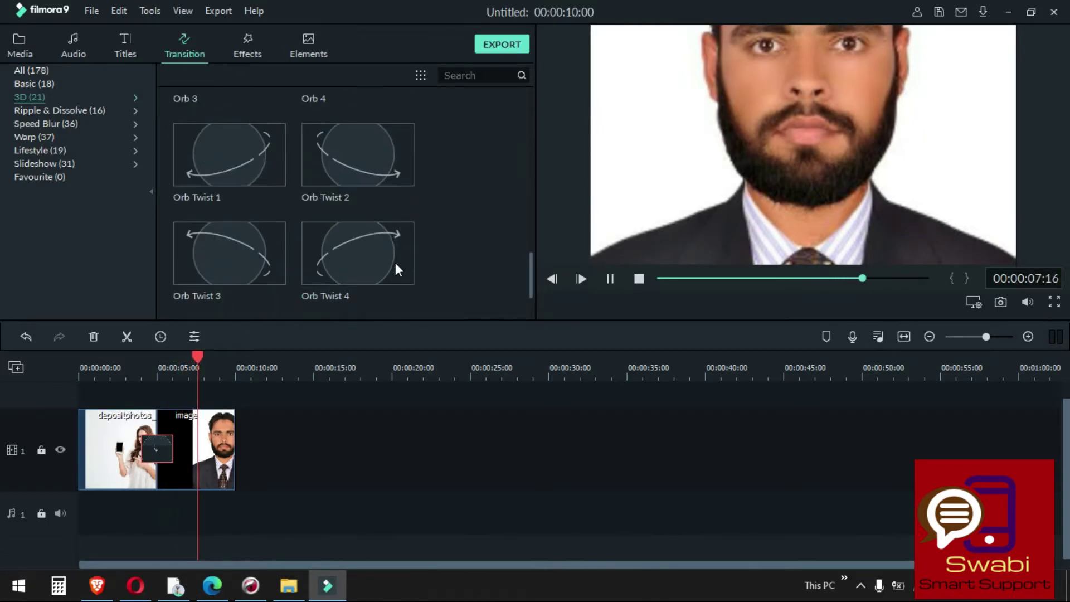
{"action": "left_click", "coordinate": [46, 110]}
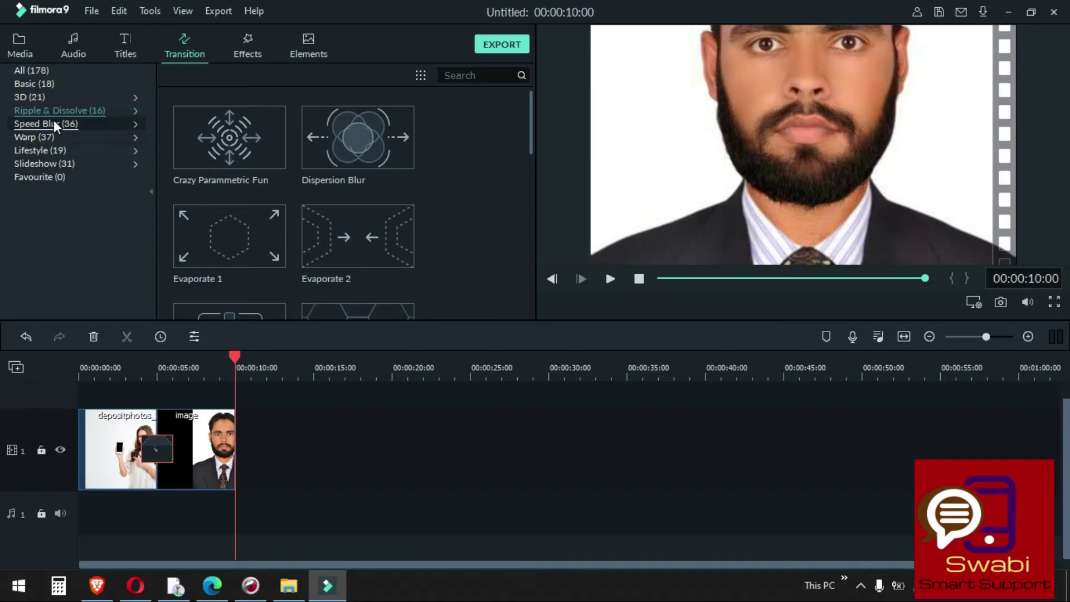
{"action": "left_click", "coordinate": [54, 121]}
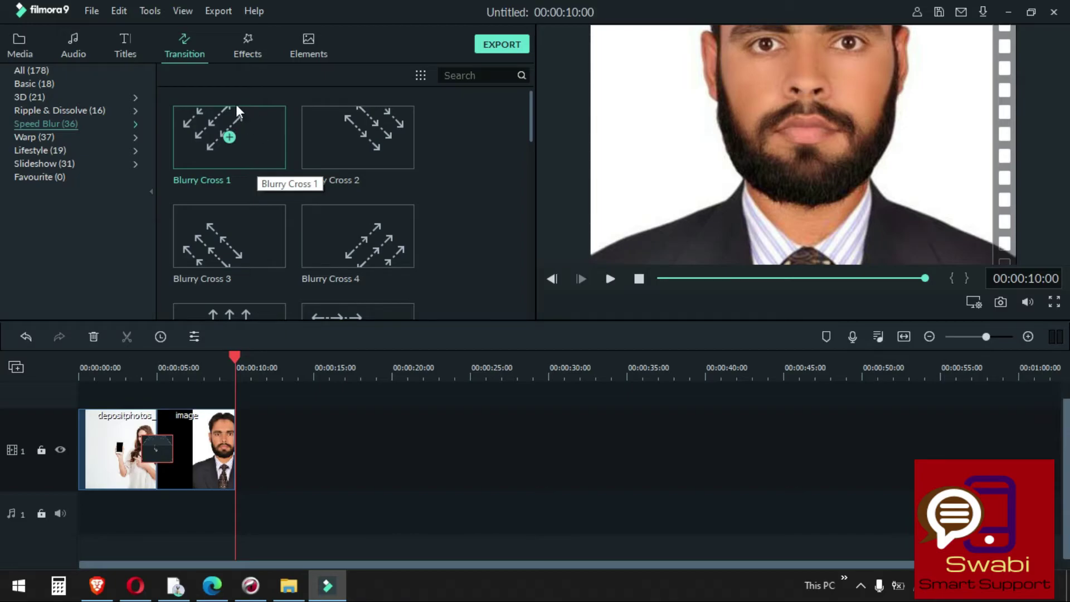
Look through the Utility effects with the second image clip selected and pick out the Face-off effect.
{"action": "left_click", "coordinate": [246, 47]}
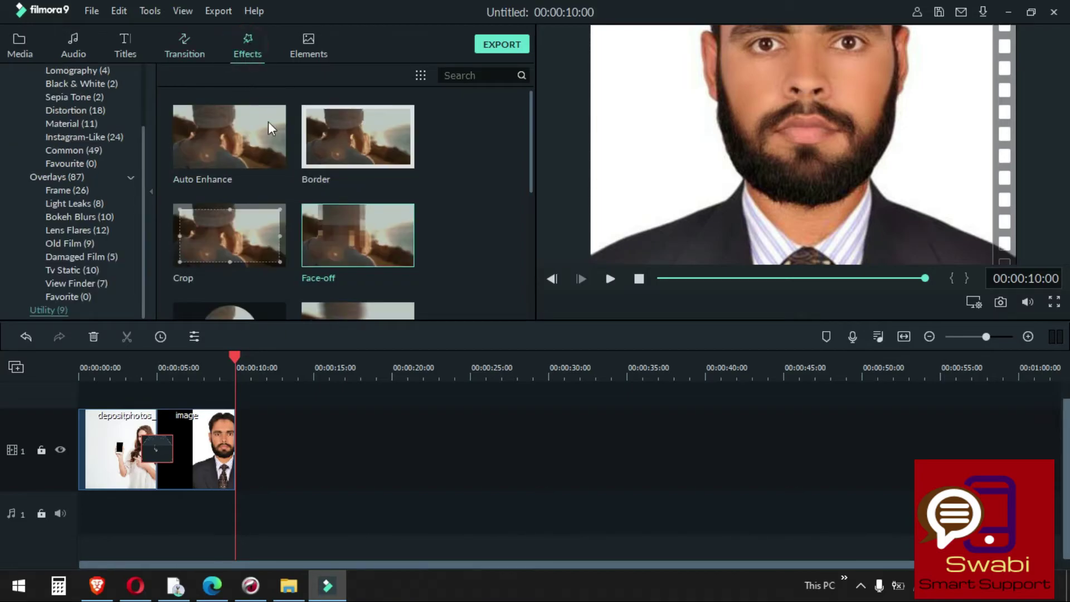
{"action": "left_click", "coordinate": [202, 431]}
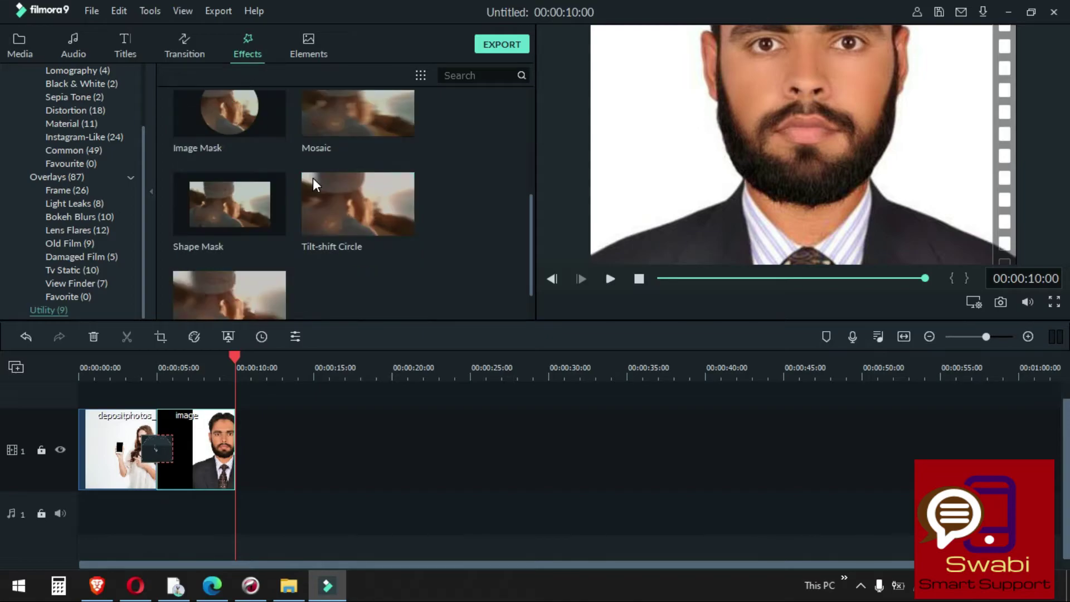
{"action": "mouse_move", "coordinate": [312, 179]}
{"action": "left_click", "coordinate": [511, 185]}
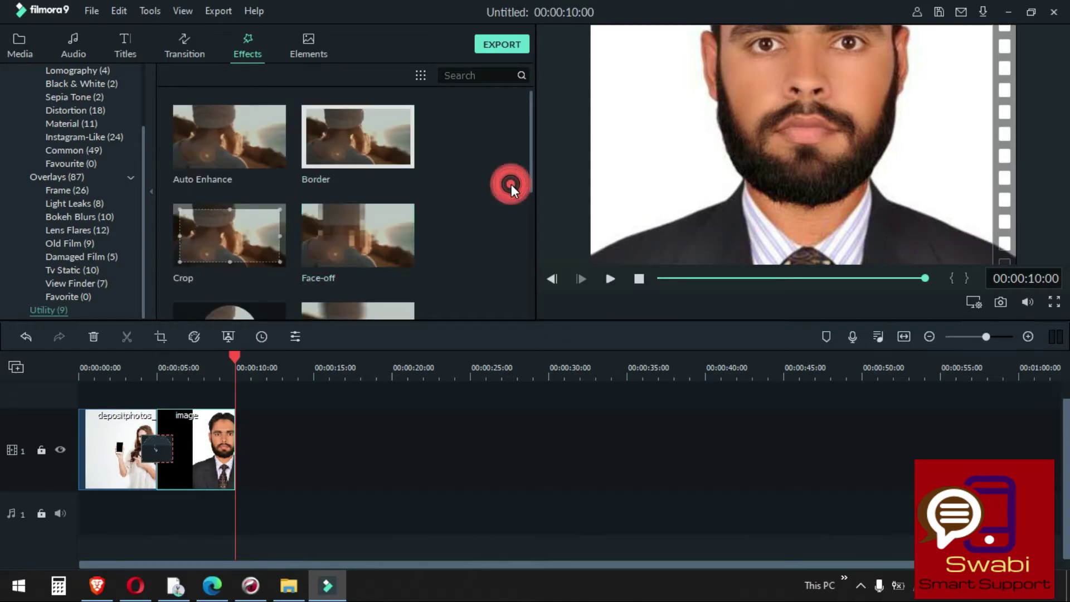
{"action": "mouse_move", "coordinate": [390, 256]}
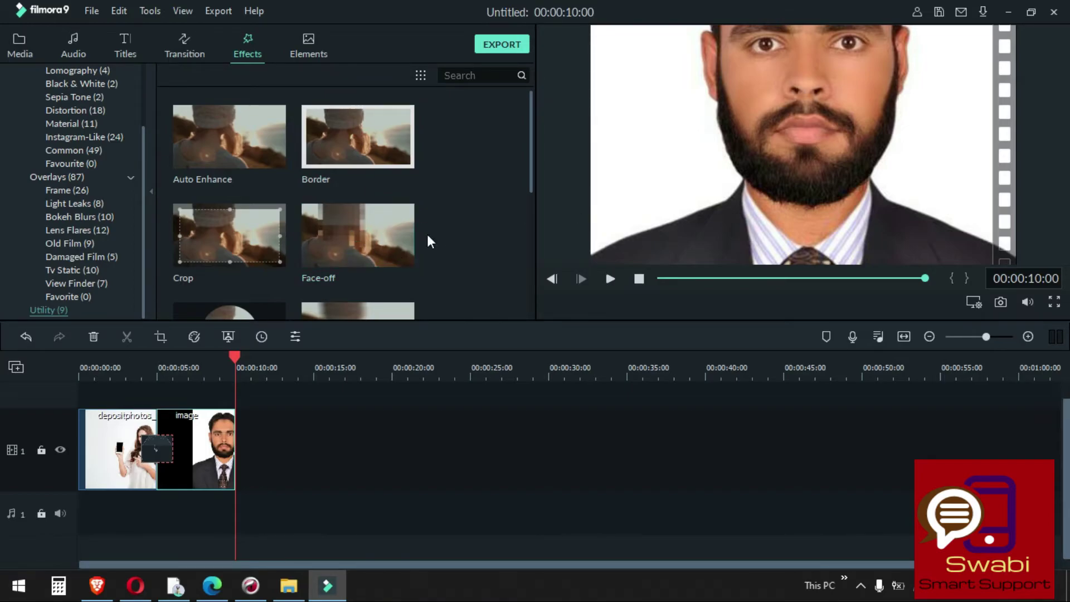
{"action": "left_click", "coordinate": [388, 228]}
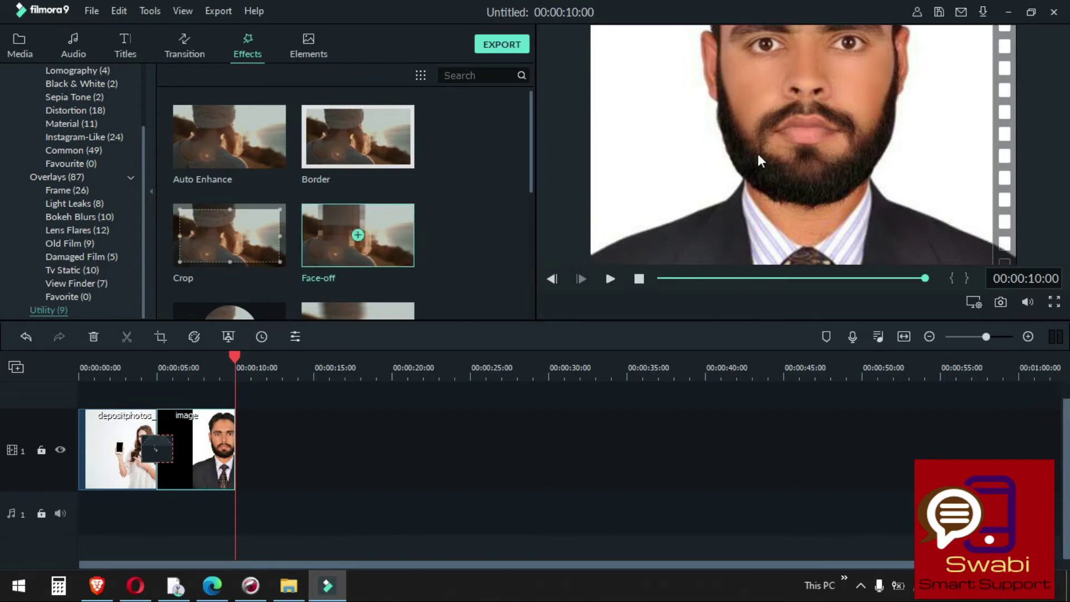
{"action": "left_click", "coordinate": [358, 235]}
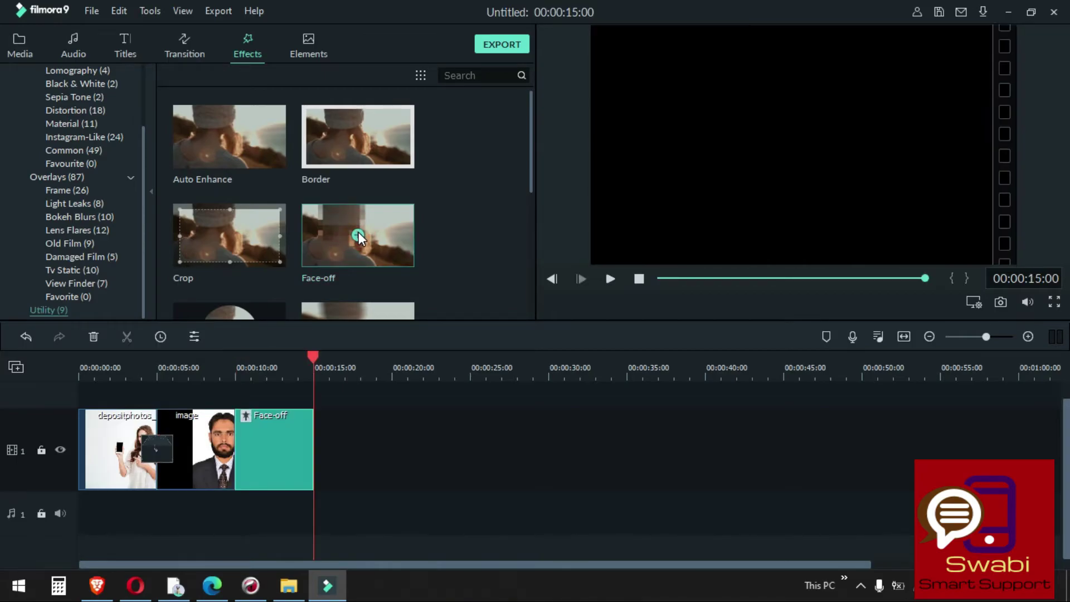
{"action": "scroll", "coordinate": [268, 439], "scroll_direction": "up", "scroll_amount": 1}
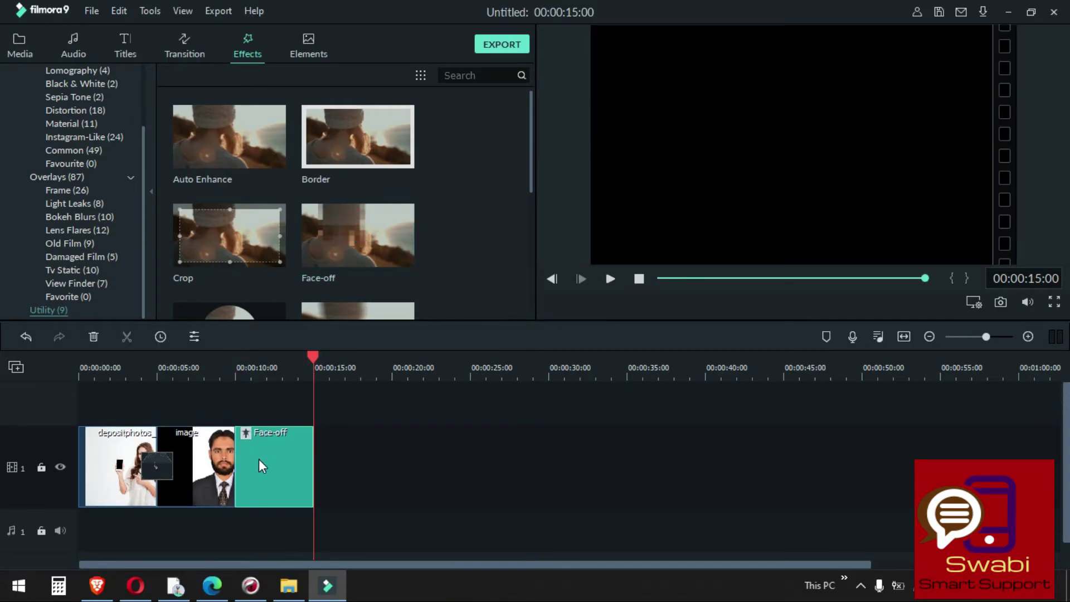
{"action": "key", "text": "Delete"}
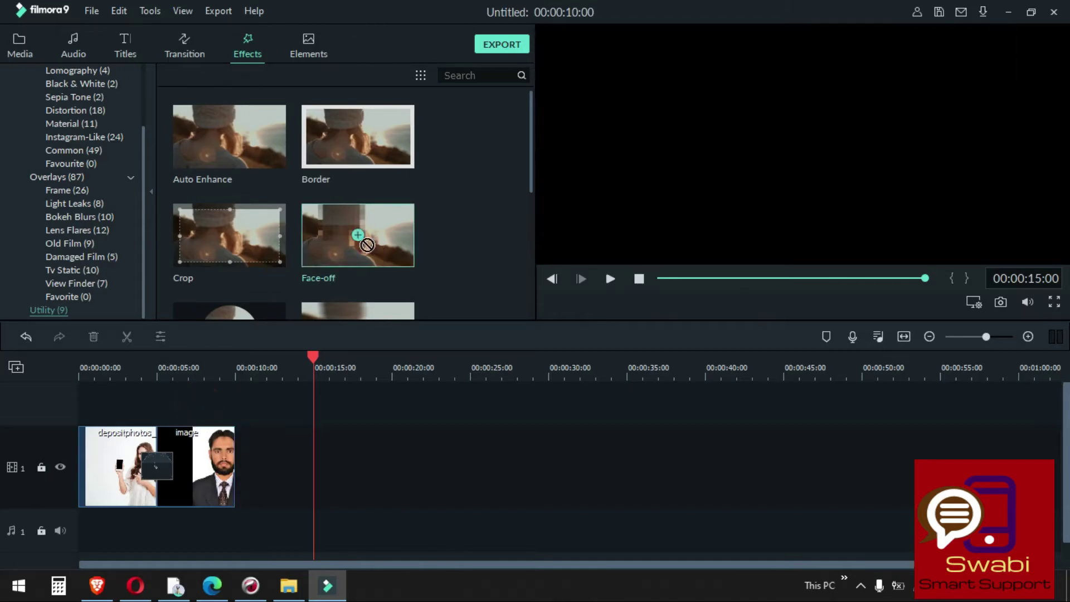
Place the Face-off effect on track 2 above the second image clip and delete the transition between the two clips.
{"action": "left_click_drag", "start_coordinate": [357, 234], "coordinate": [158, 411]}
{"action": "left_click", "coordinate": [157, 368]}
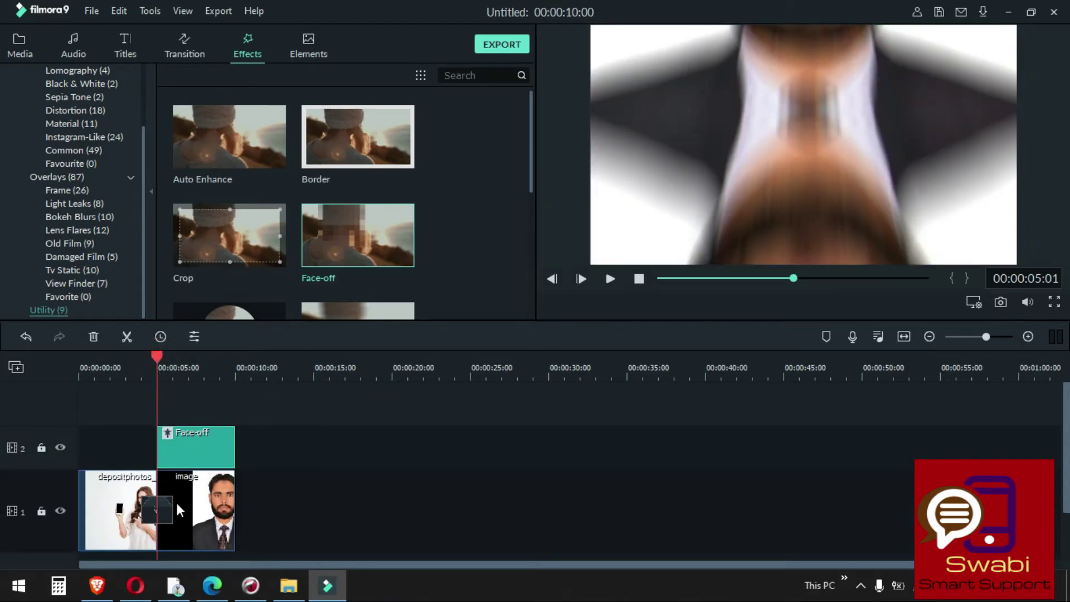
{"action": "left_click", "coordinate": [147, 504]}
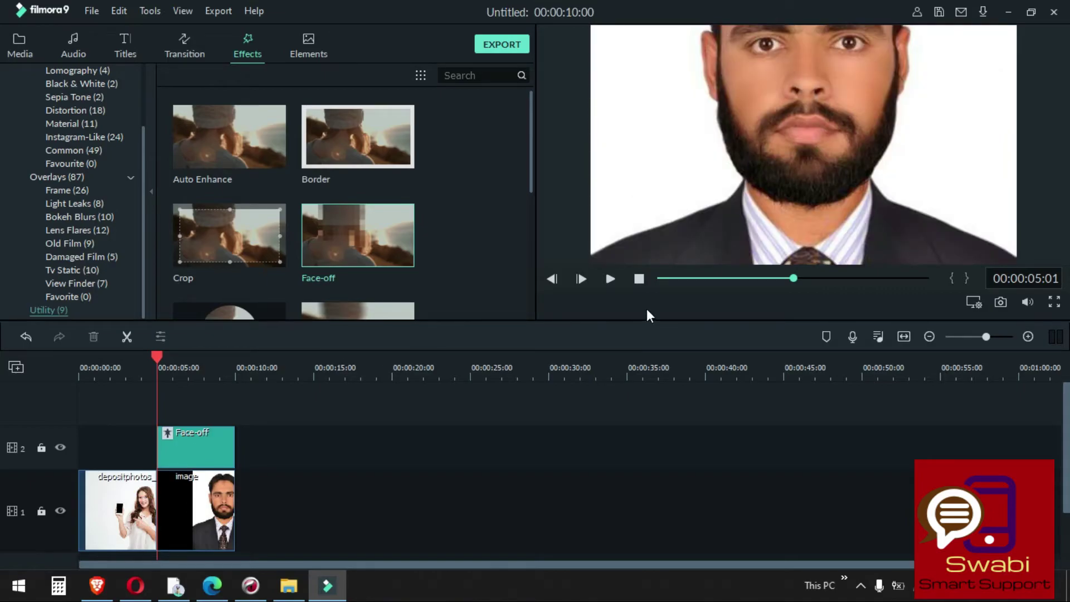
{"action": "left_click", "coordinate": [607, 281]}
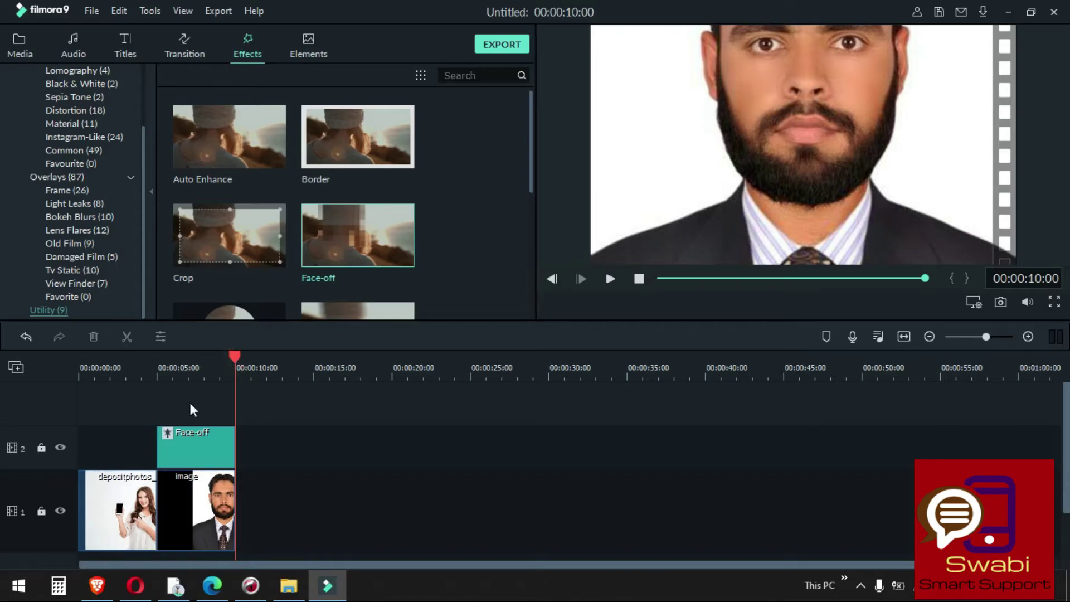
Open the settings of the Face-off effect on track 2 and examine its preset faces, keeping the mosaic preset.
{"action": "left_click", "coordinate": [189, 443]}
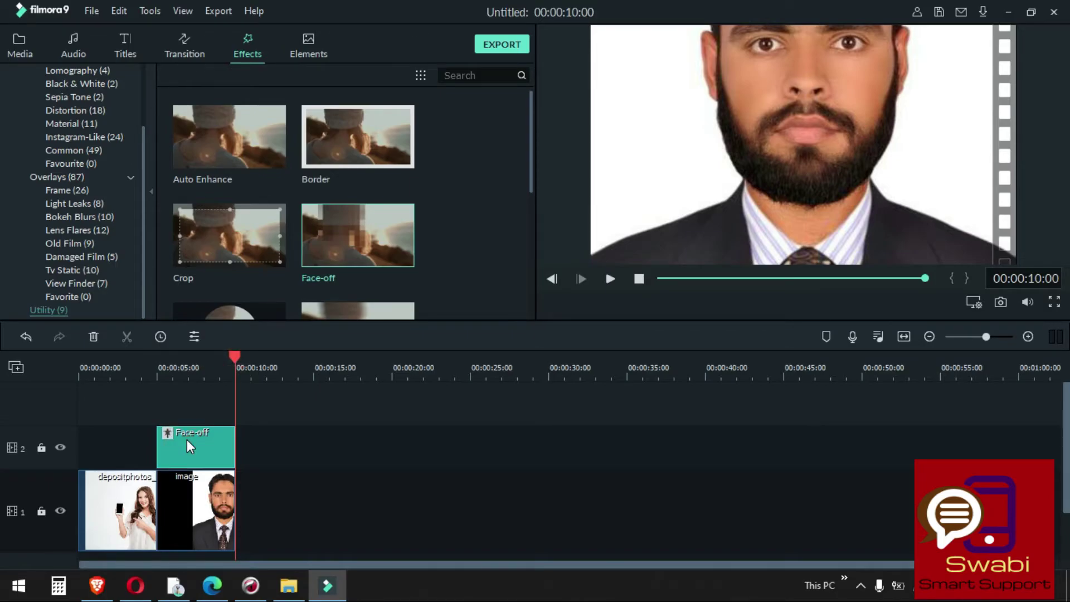
{"action": "double_click", "coordinate": [196, 436]}
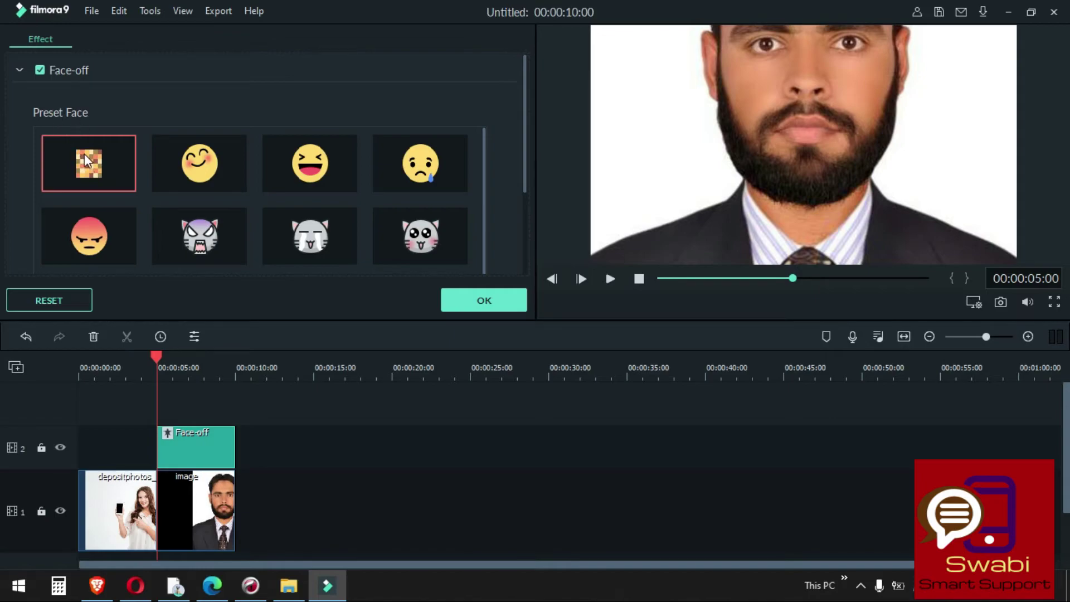
{"action": "scroll", "coordinate": [92, 209], "scroll_direction": "down", "scroll_amount": 3}
{"action": "scroll", "coordinate": [93, 209], "scroll_direction": "up", "scroll_amount": 3}
{"action": "left_click", "coordinate": [468, 298]}
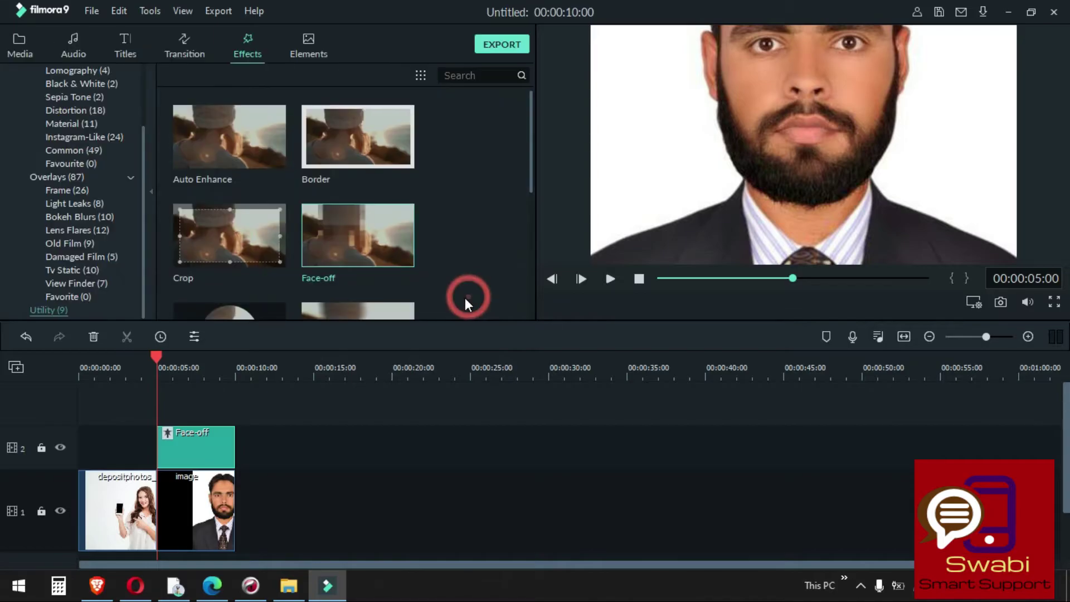
Look at the second image clip's editing properties and close them without changing any setting.
{"action": "double_click", "coordinate": [797, 109]}
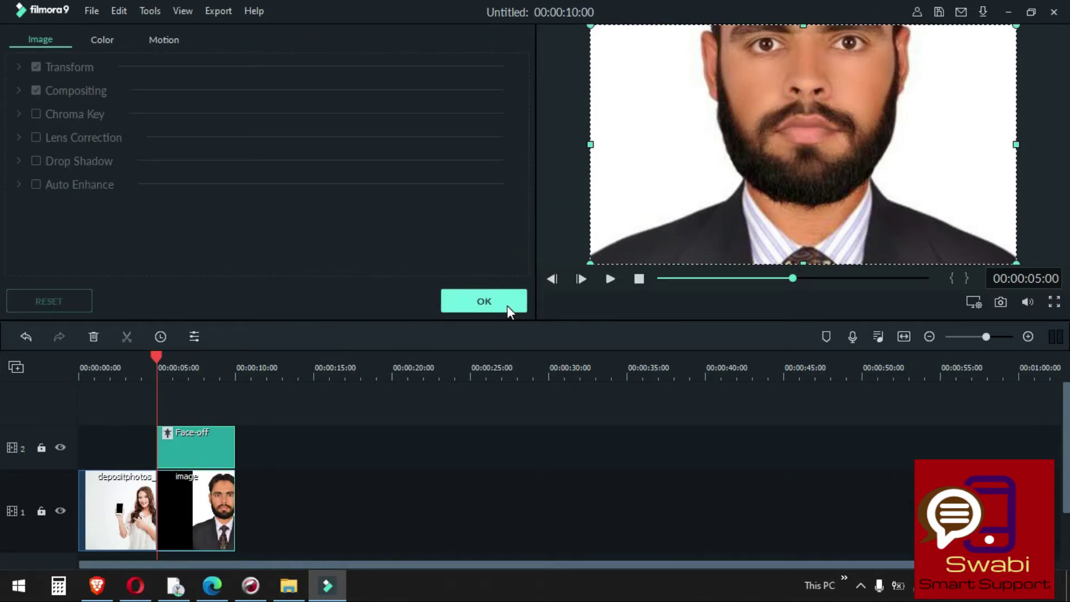
{"action": "left_click", "coordinate": [464, 294]}
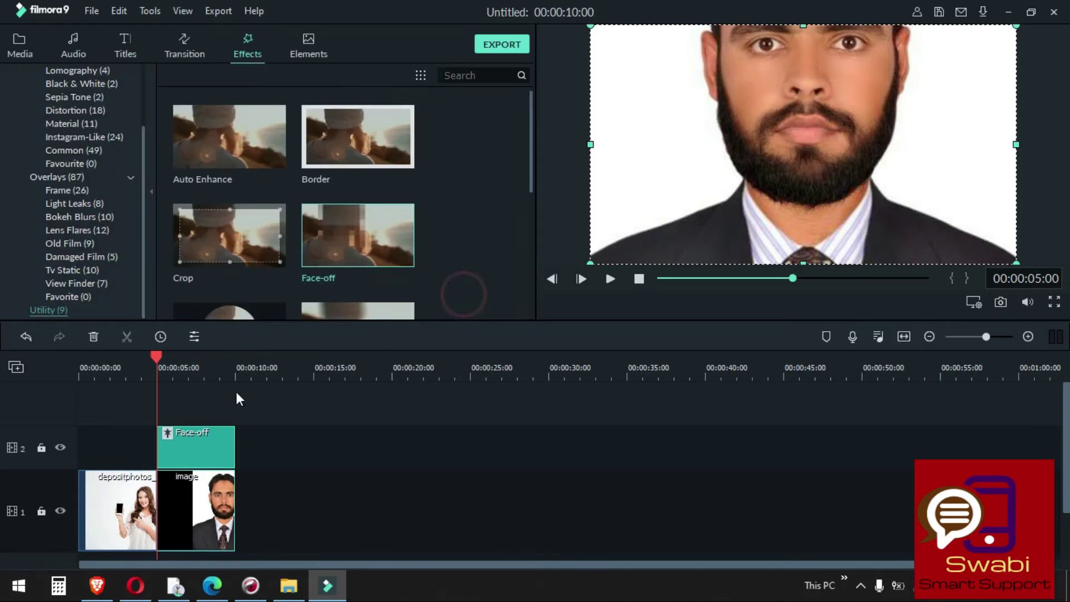
{"action": "double_click", "coordinate": [631, 163]}
{"action": "left_click", "coordinate": [495, 298]}
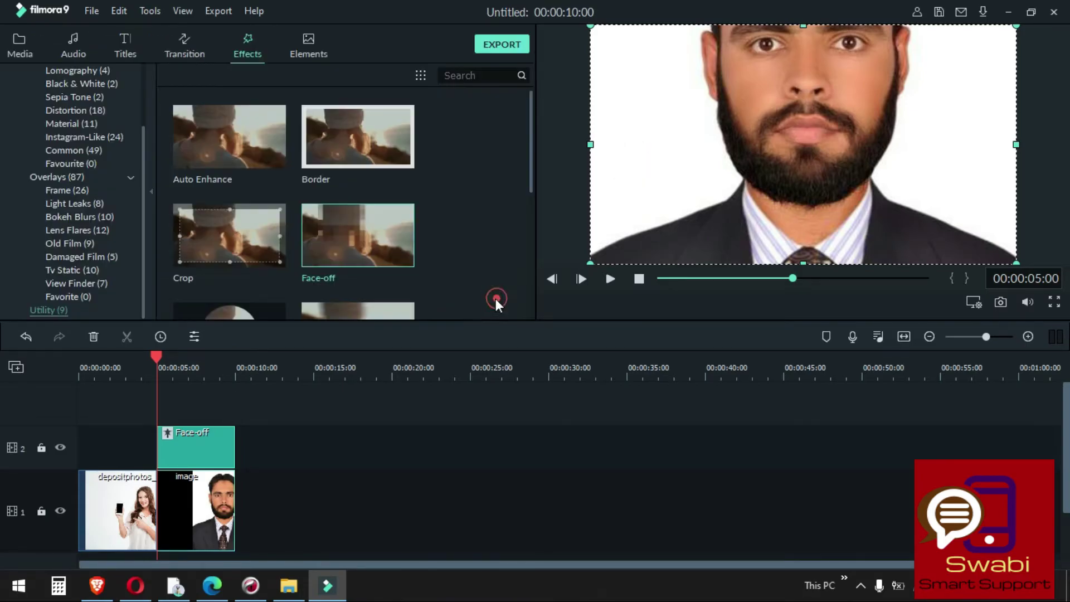
Play the second image clip from 00:00:05:00 to check the Face-off effect, and select the effect on track 2.
{"action": "left_click", "coordinate": [611, 278]}
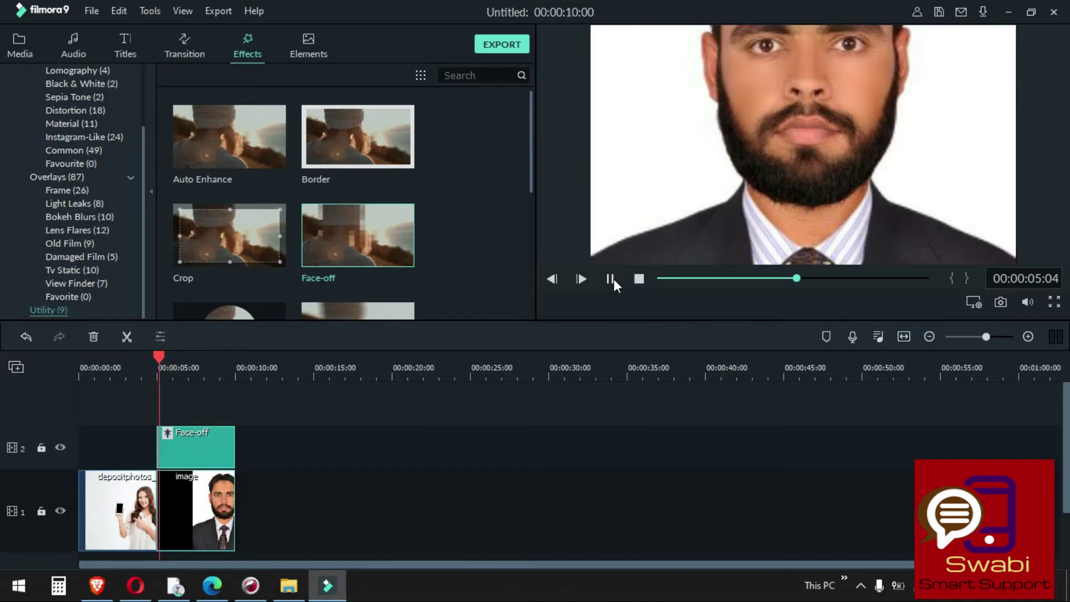
{"action": "left_click", "coordinate": [764, 193]}
{"action": "left_click", "coordinate": [175, 445]}
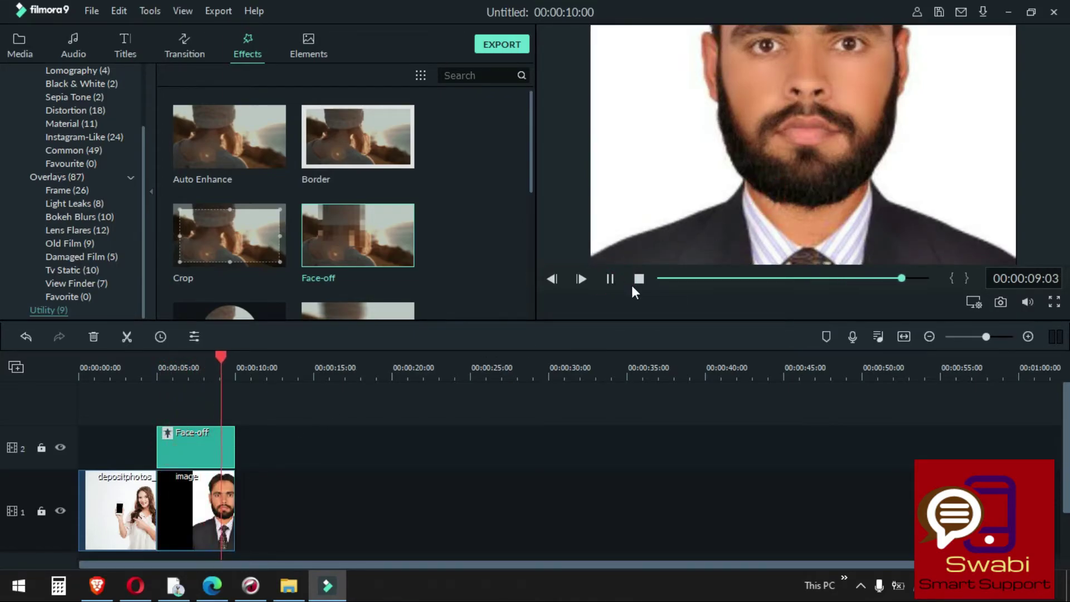
Stop playback and review the preset faces of the Face-off effect on track 2, leaving its settings as they are.
{"action": "left_click", "coordinate": [609, 278]}
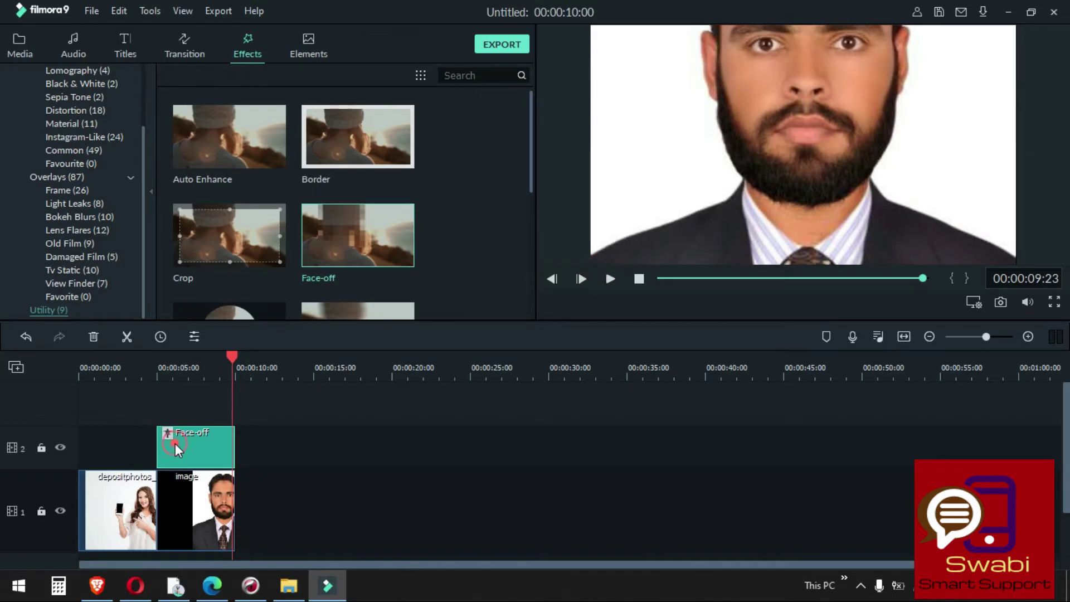
{"action": "double_click", "coordinate": [194, 435]}
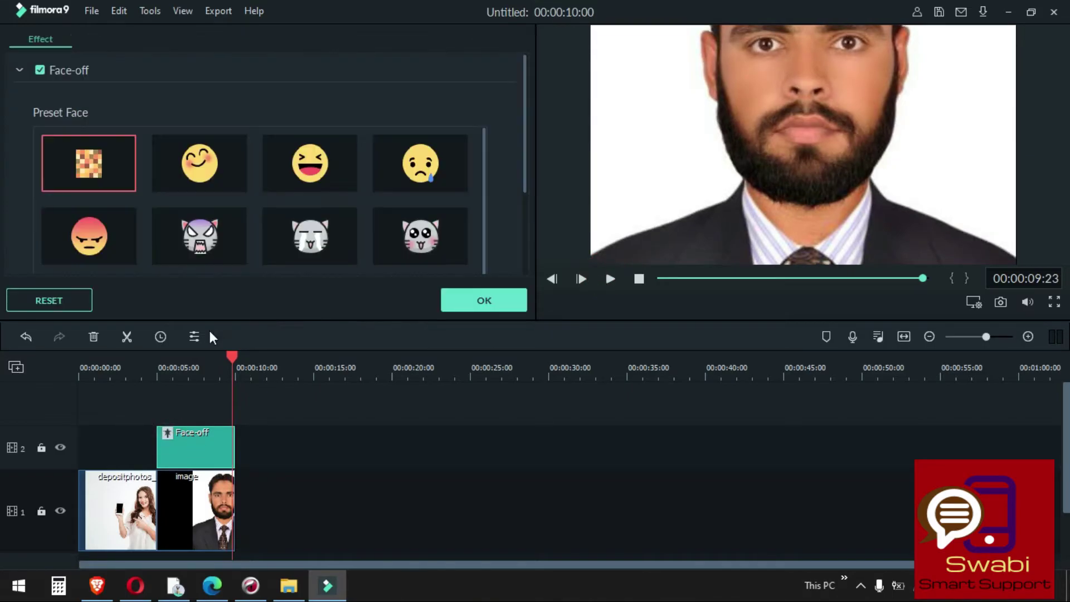
{"action": "left_click", "coordinate": [18, 69]}
{"action": "left_click", "coordinate": [18, 69]}
{"action": "scroll", "coordinate": [434, 206], "scroll_direction": "down", "scroll_amount": 5}
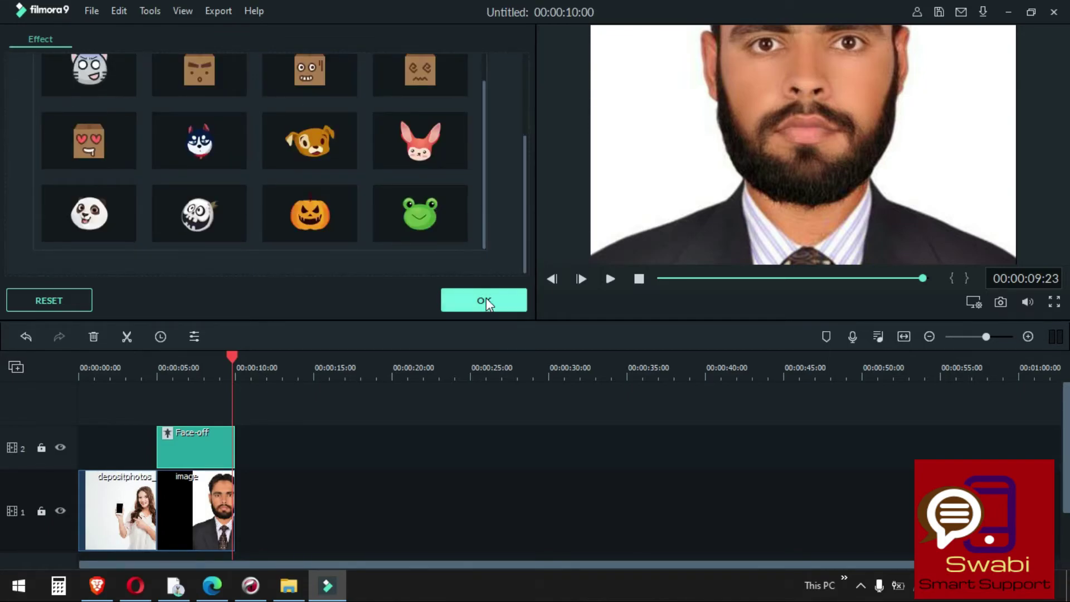
{"action": "left_click", "coordinate": [484, 300]}
Look through the second image clip's image, color and motion properties and close them without changing any setting.
{"action": "double_click", "coordinate": [753, 144]}
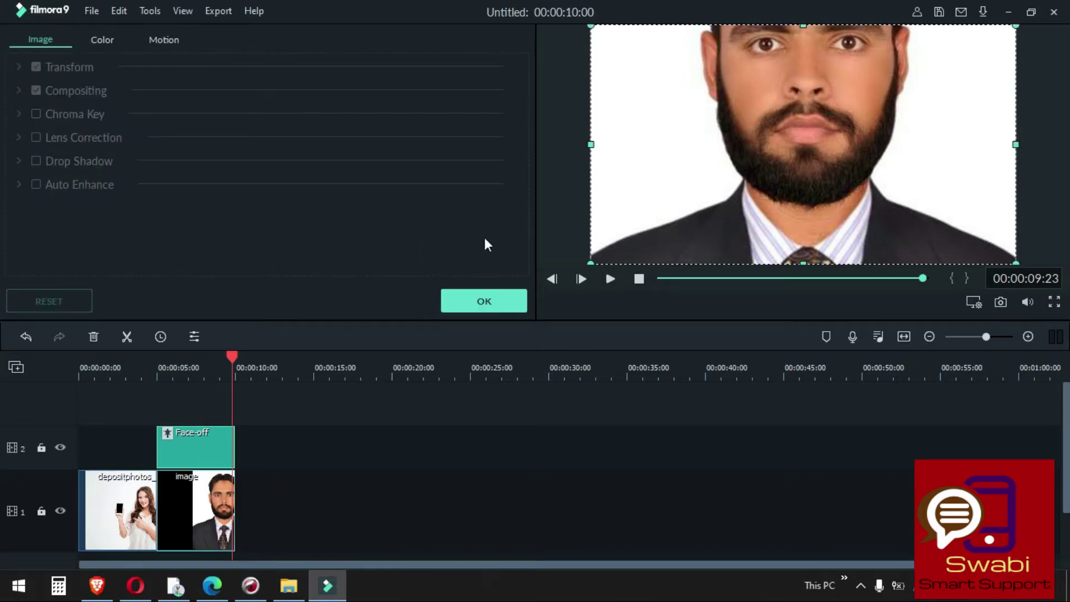
{"action": "left_click", "coordinate": [103, 42]}
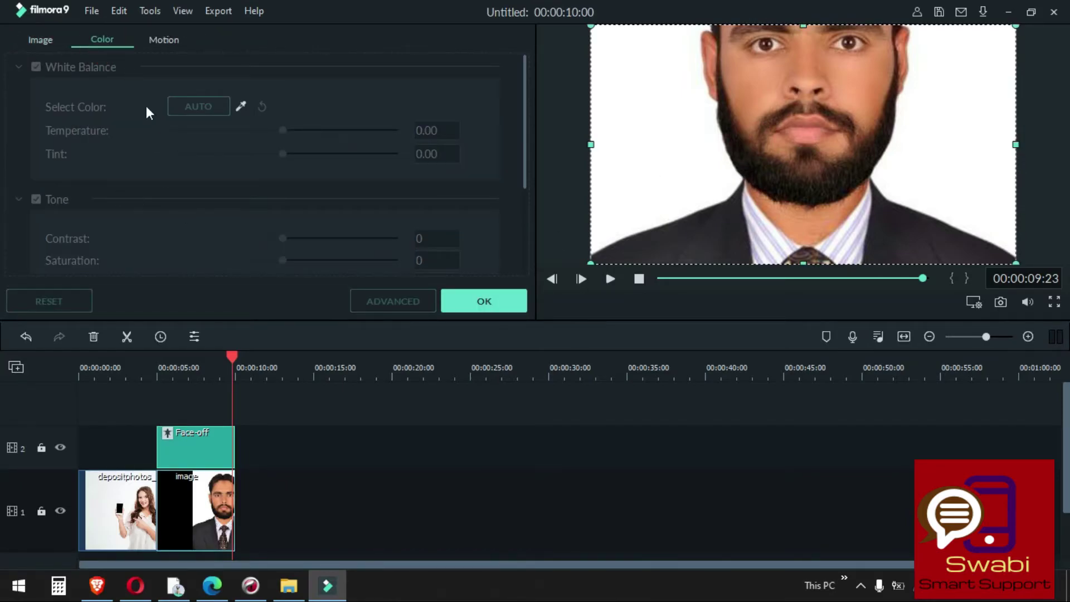
{"action": "left_click", "coordinate": [172, 39]}
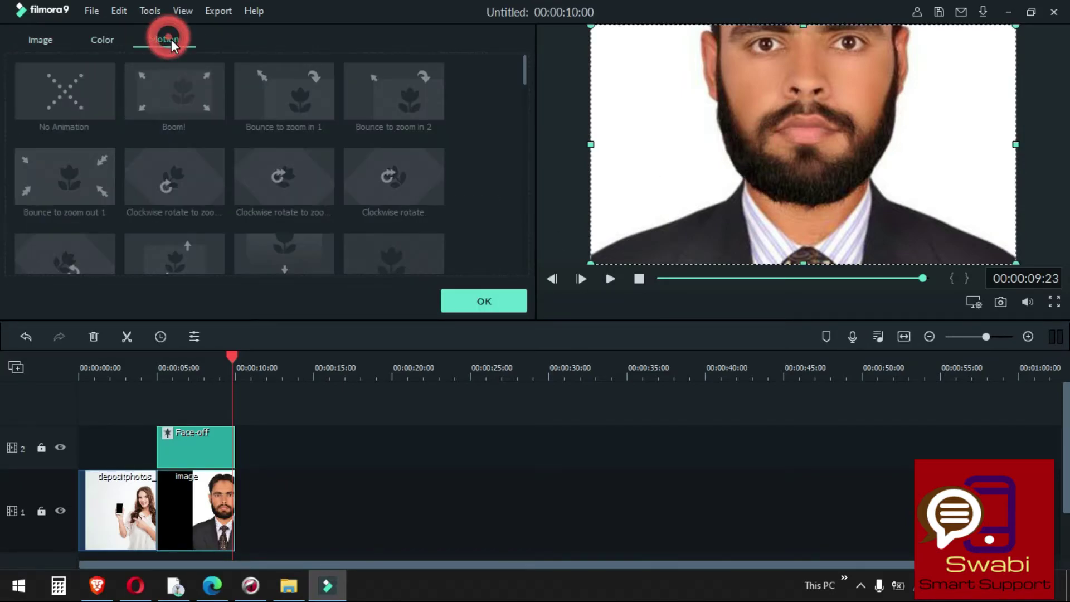
{"action": "left_click", "coordinate": [42, 40]}
{"action": "left_click", "coordinate": [479, 304]}
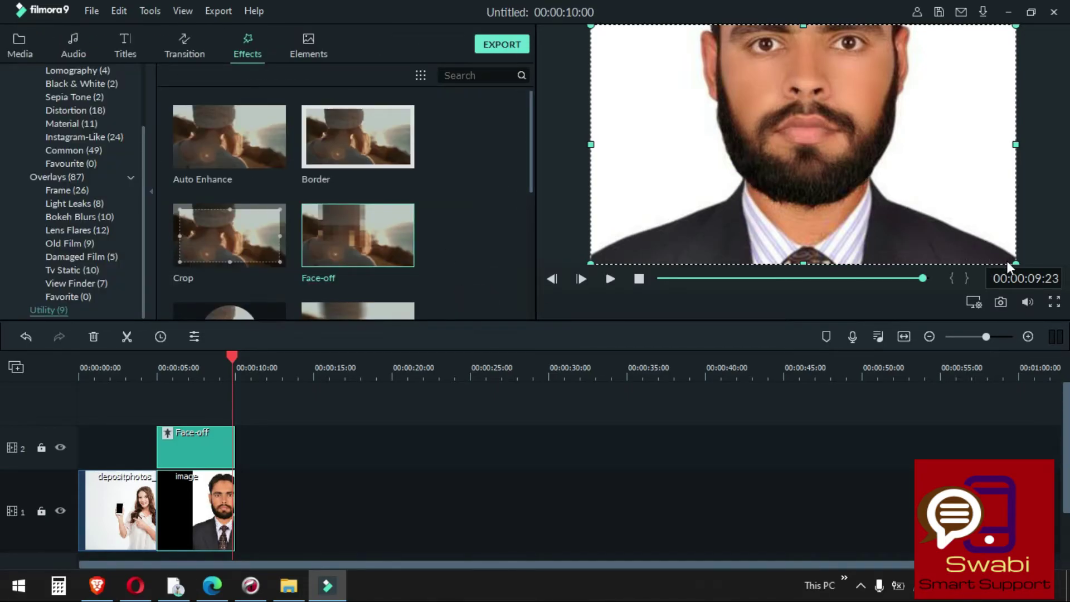
Enlarge the second image slightly in the preview by its corner, and close its properties without changing any setting.
{"action": "mouse_move", "coordinate": [1017, 262]}
{"action": "left_mouse_down"}
{"action": "mouse_move", "coordinate": [911, 207]}
{"action": "mouse_move", "coordinate": [1017, 264]}
{"action": "left_mouse_up"}
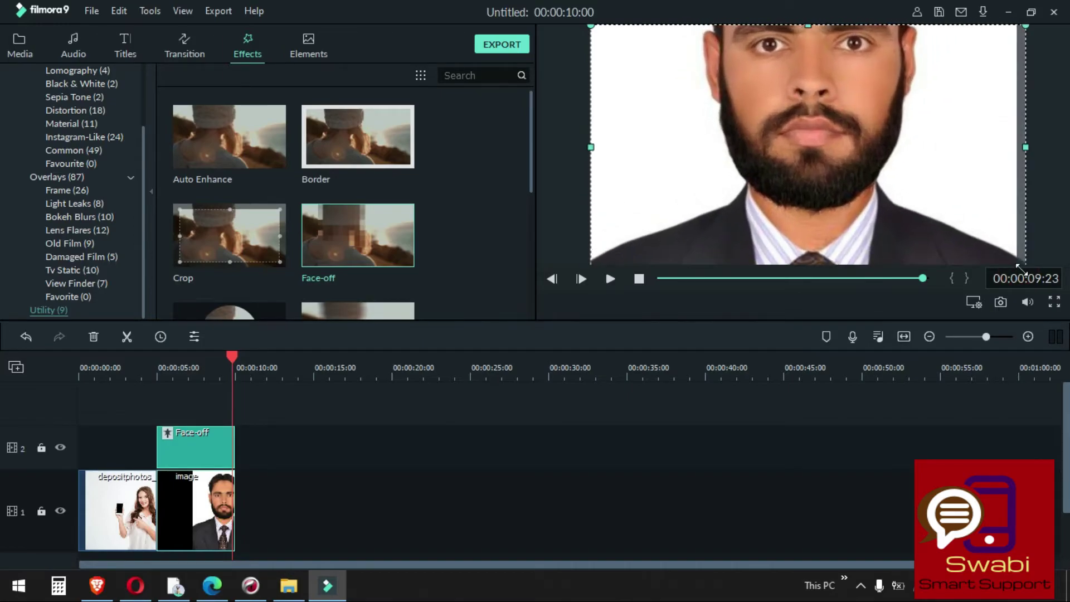
{"action": "left_click", "coordinate": [187, 429]}
{"action": "double_click", "coordinate": [793, 125]}
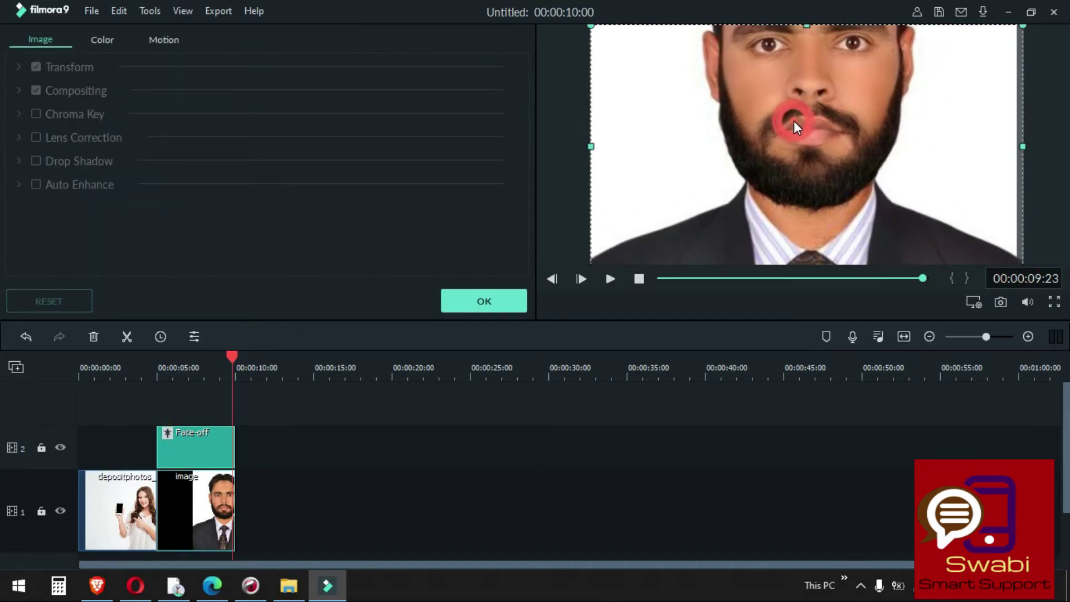
{"action": "left_click", "coordinate": [480, 294]}
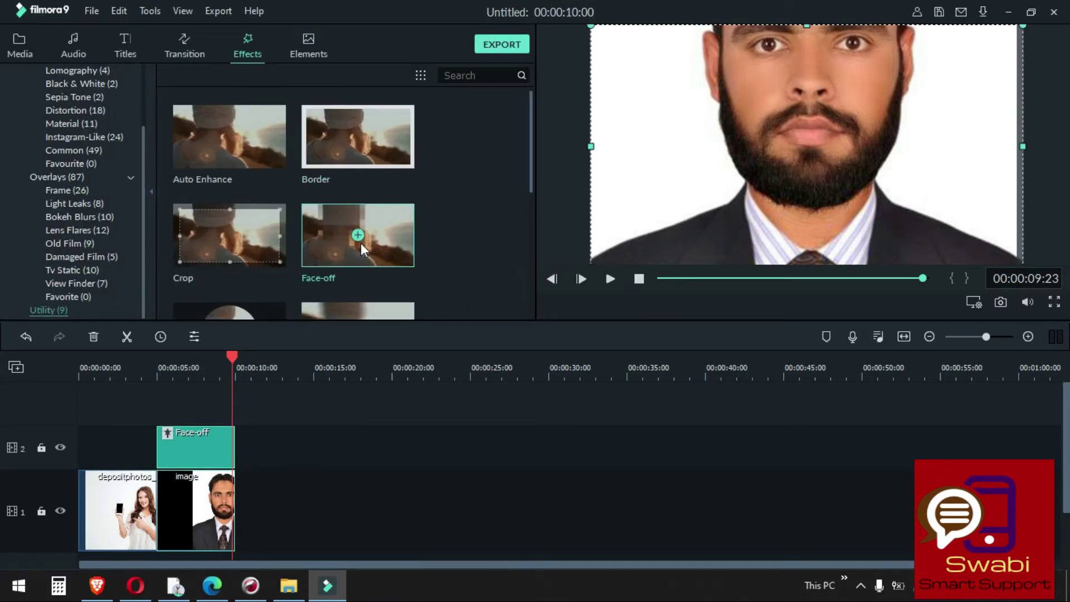
Preview the Face-off effect from the effects library and compare it with the Face-off effect on track 2.
{"action": "left_click", "coordinate": [392, 245]}
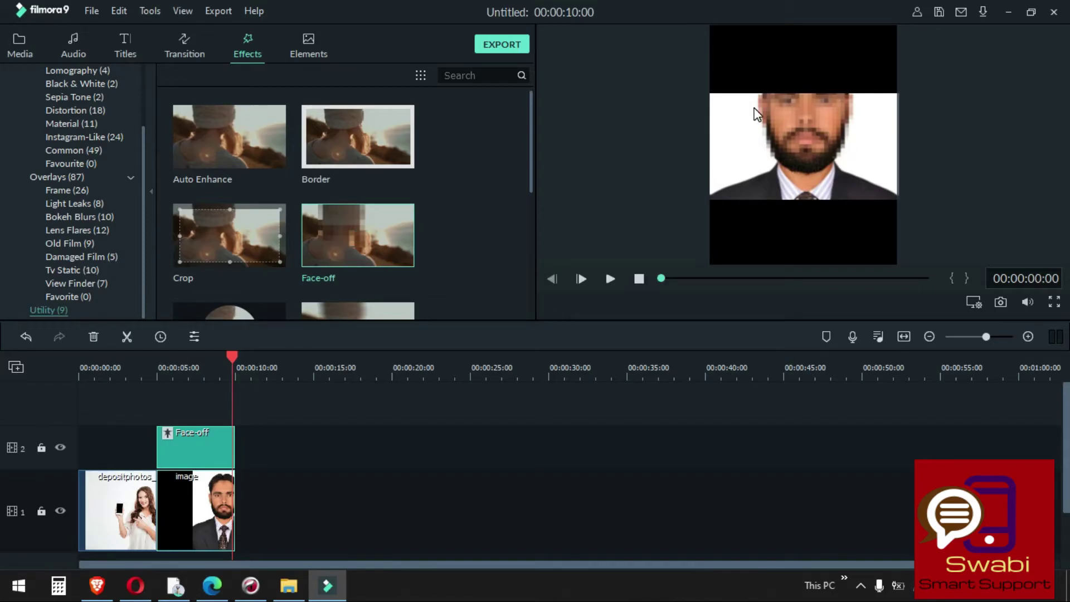
{"action": "left_click", "coordinate": [193, 442]}
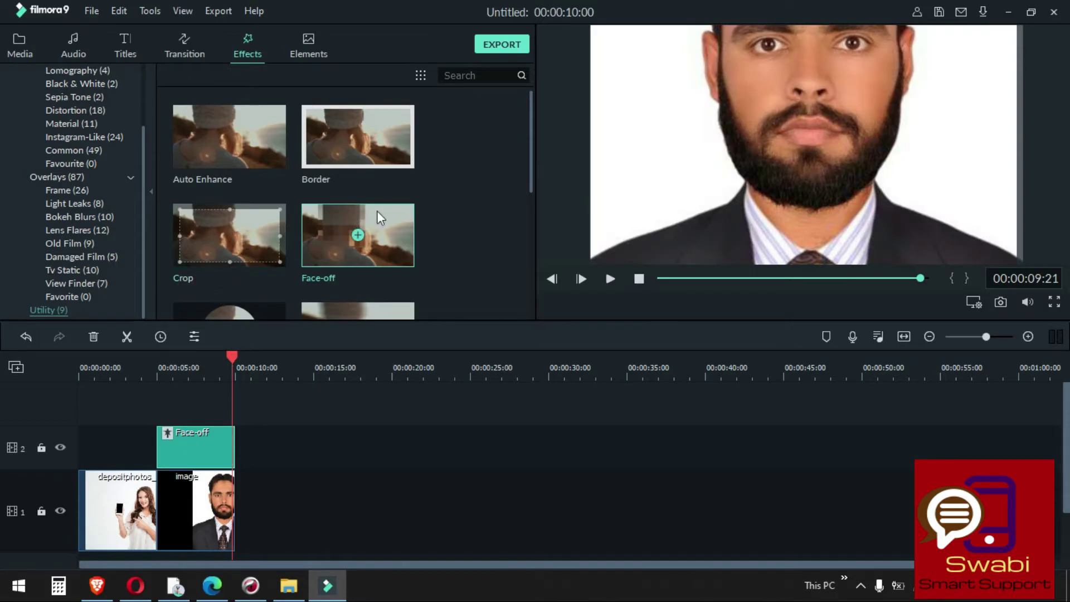
{"action": "right_click", "coordinate": [342, 243]}
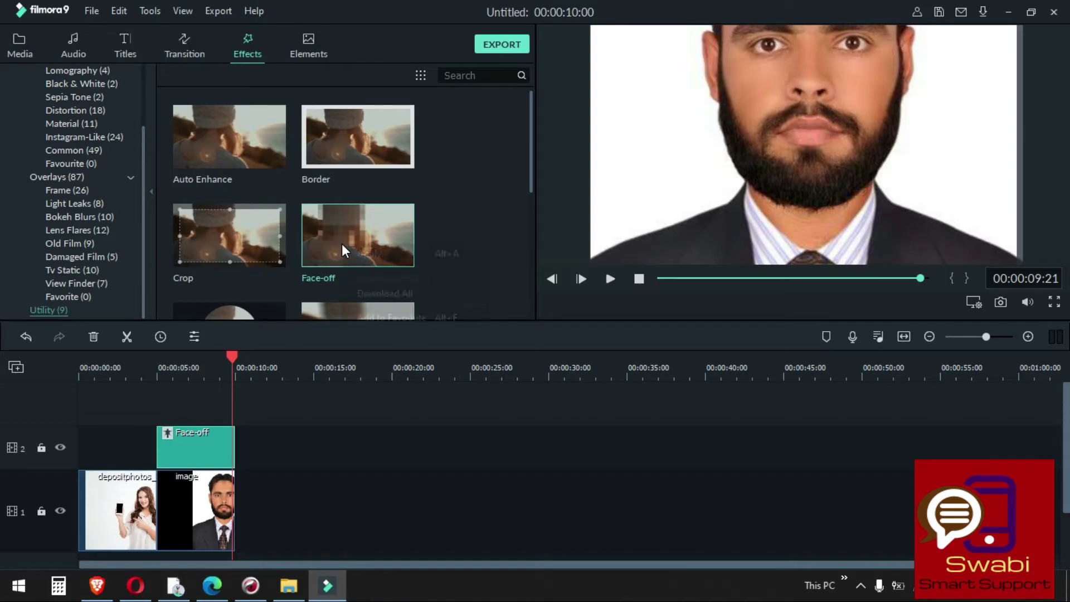
{"action": "left_click", "coordinate": [484, 198]}
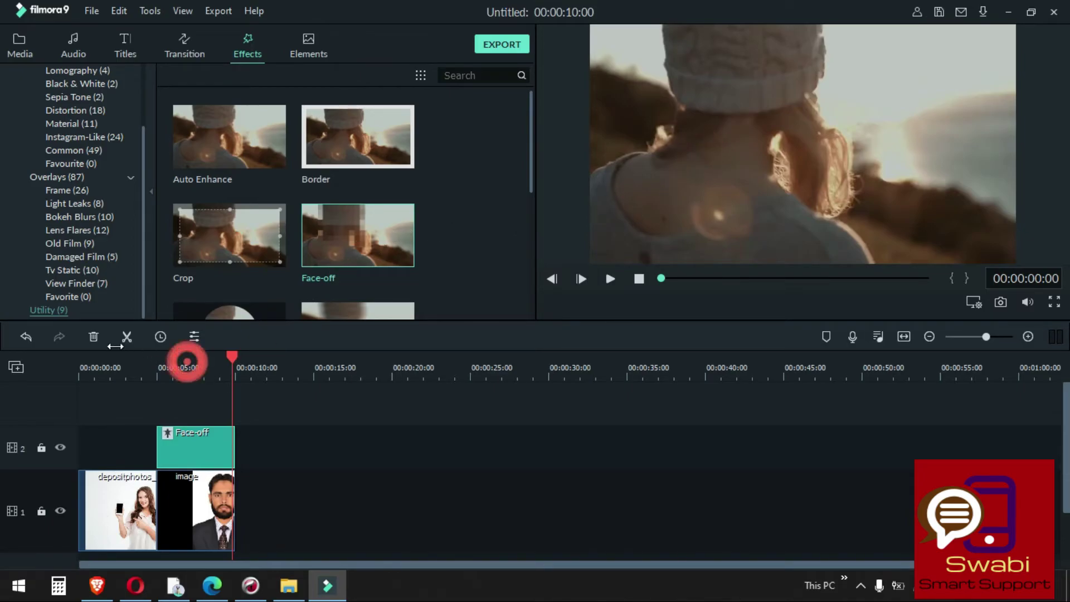
Preview the Crop effect and place it on track 2 above the first image clip, before the Face-off effect.
{"action": "left_click", "coordinate": [115, 369]}
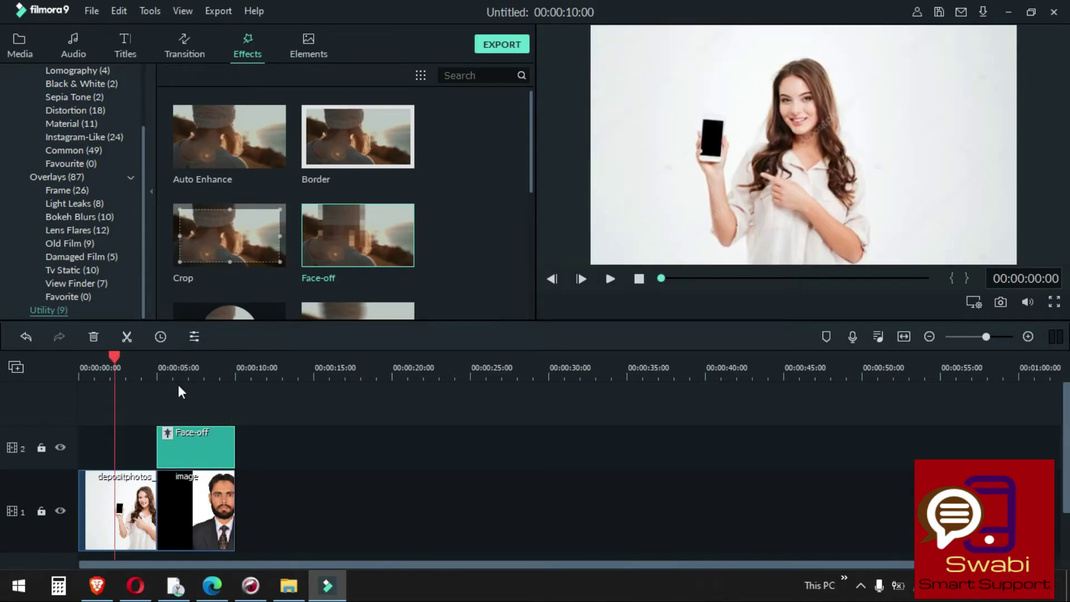
{"action": "left_click", "coordinate": [218, 249]}
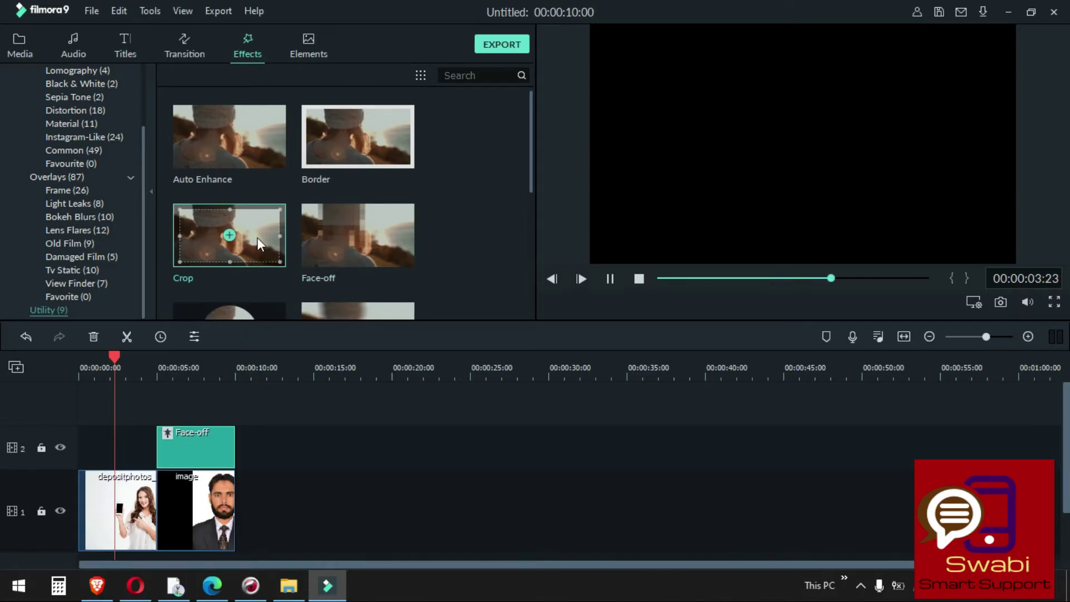
{"action": "left_click_drag", "start_coordinate": [256, 238], "coordinate": [135, 440]}
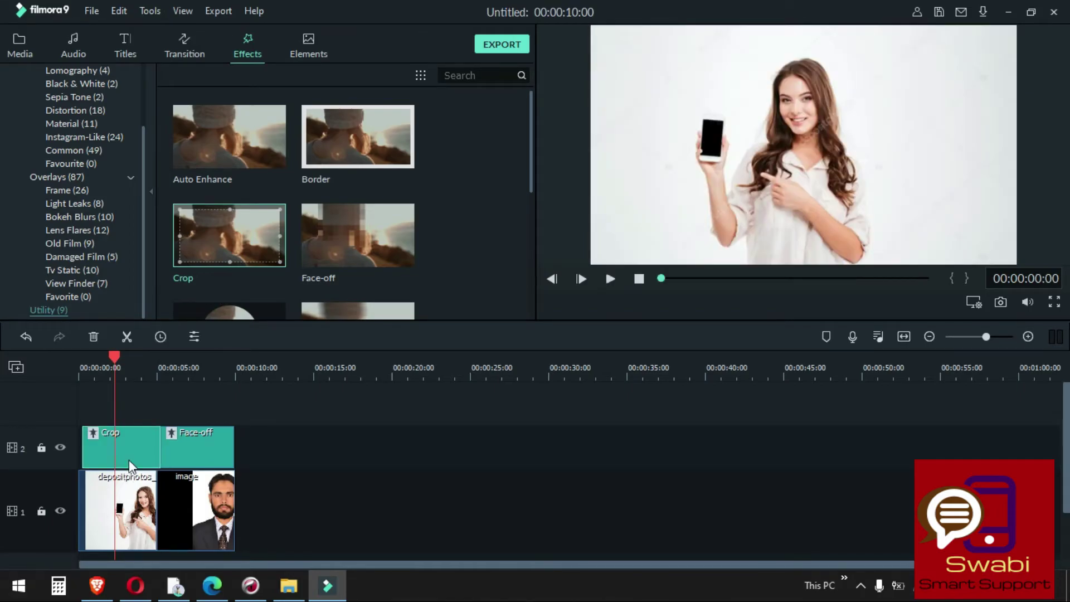
{"action": "left_click", "coordinate": [125, 423]}
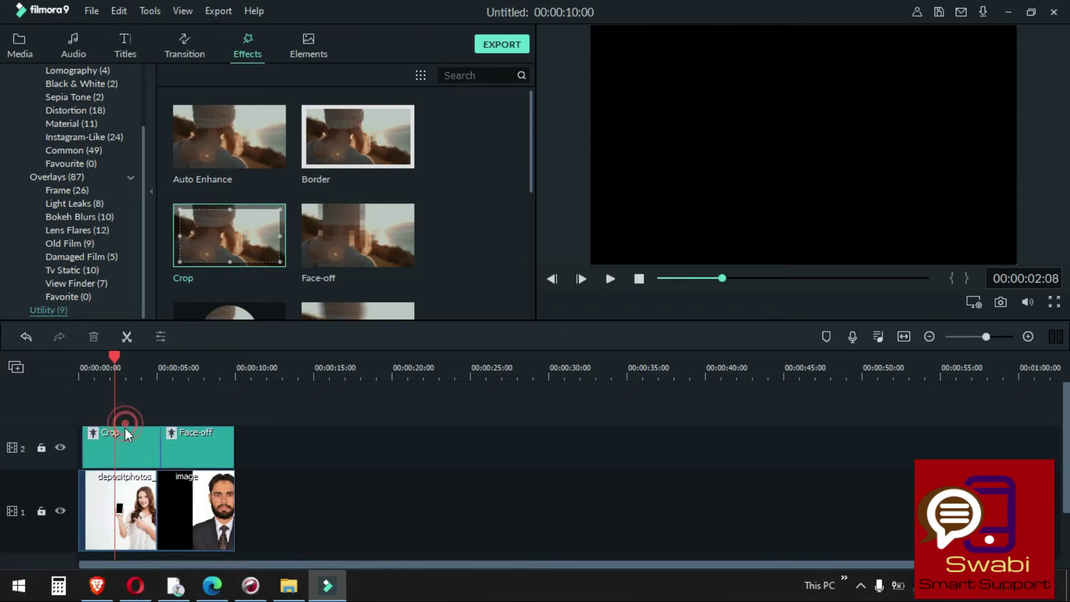
Return the playhead to 00:00:00:00 and enable Lens Correction for the first image clip.
{"action": "left_click_drag", "start_coordinate": [112, 356], "coordinate": [72, 357]}
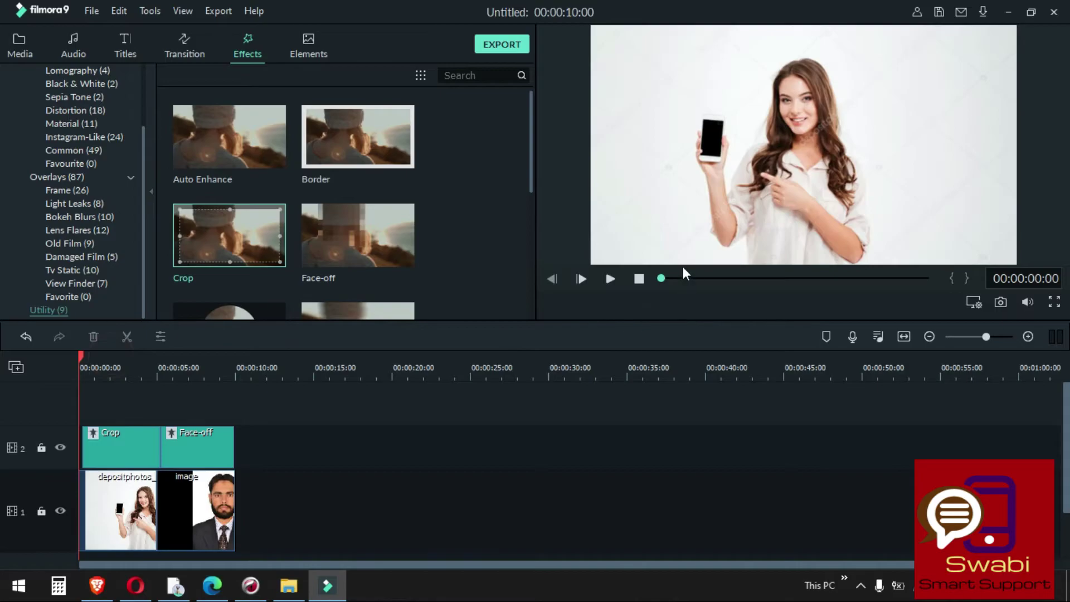
{"action": "double_click", "coordinate": [691, 177]}
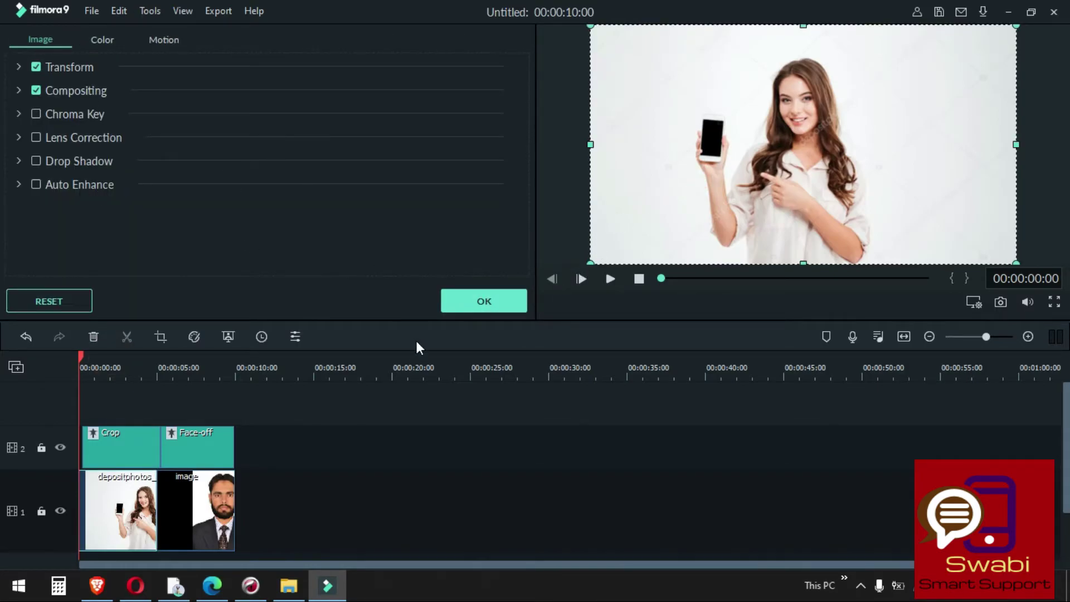
{"action": "left_click", "coordinate": [108, 143]}
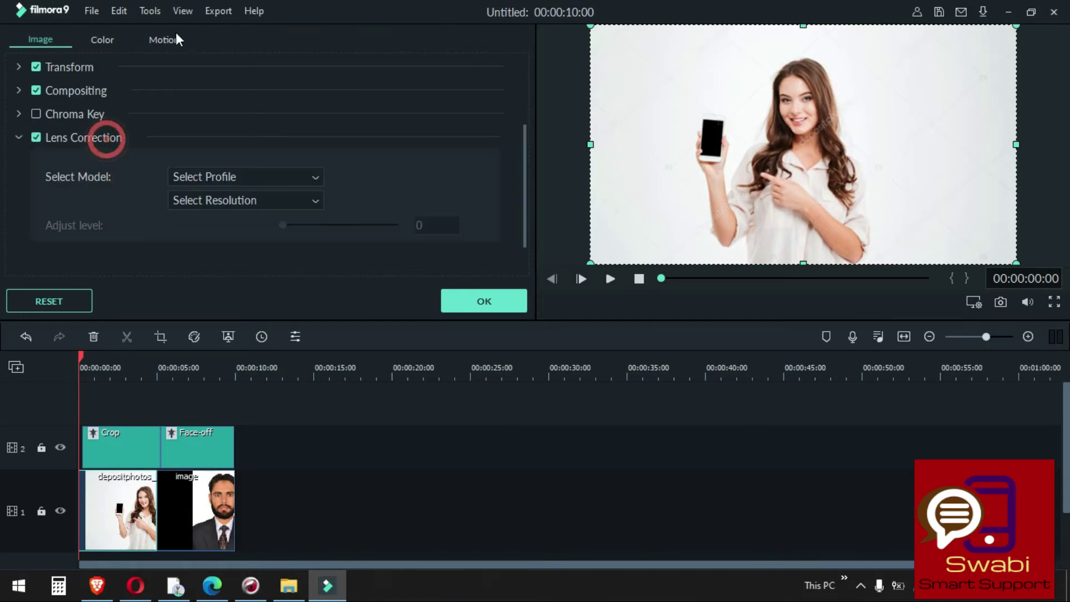
{"action": "left_click", "coordinate": [470, 299]}
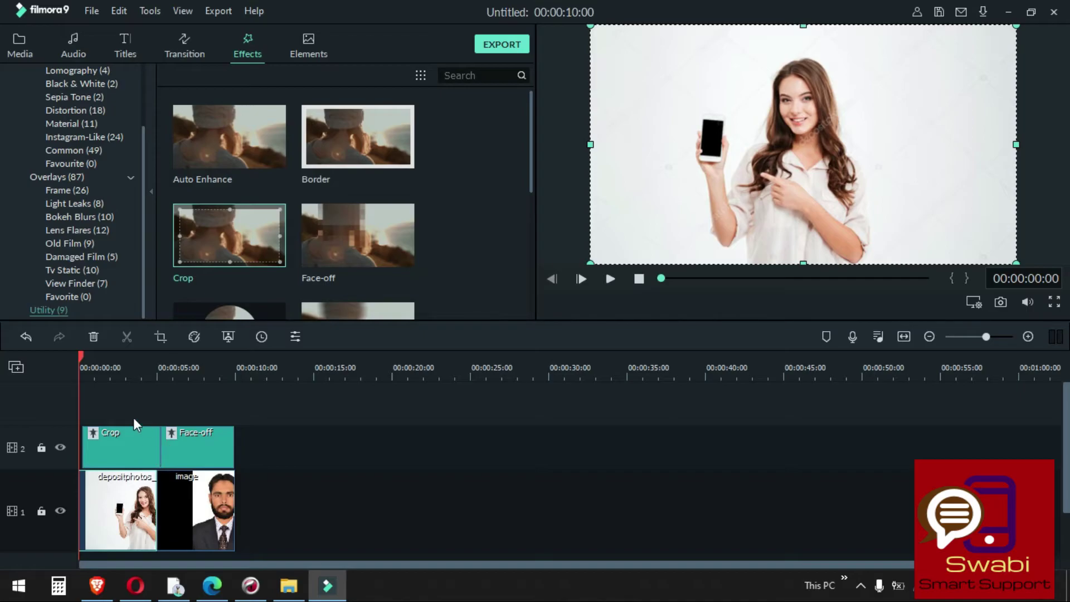
Play the timeline from the start to check the effects, browse the remaining Utility effects and preview Mosaic.
{"action": "left_click", "coordinate": [615, 277]}
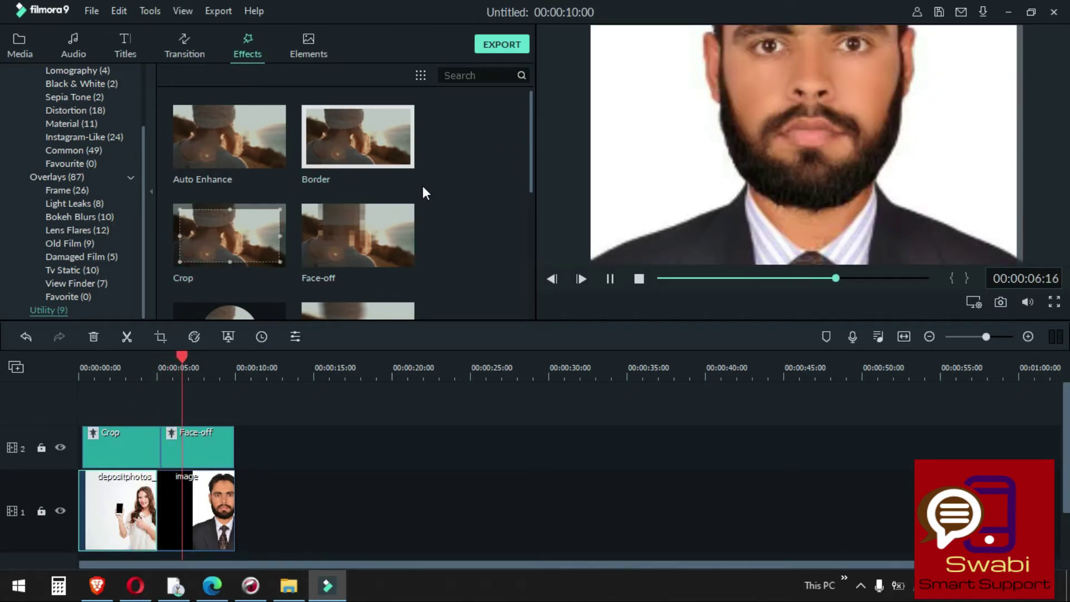
{"action": "scroll", "coordinate": [422, 185], "scroll_direction": "down", "scroll_amount": 3}
{"action": "left_click", "coordinate": [609, 280]}
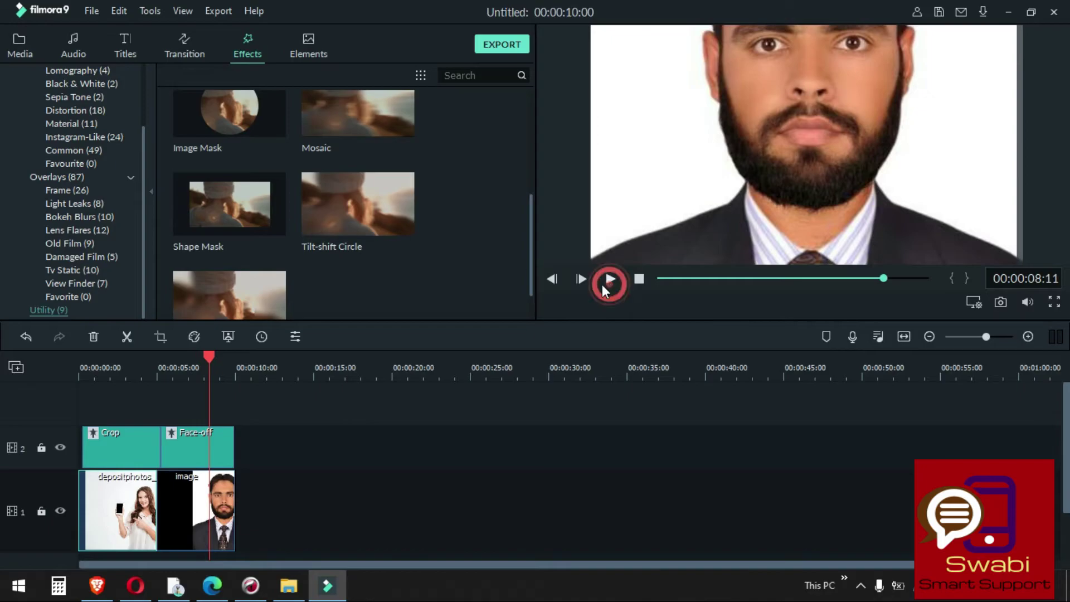
{"action": "scroll", "coordinate": [409, 245], "scroll_direction": "down", "scroll_amount": 1}
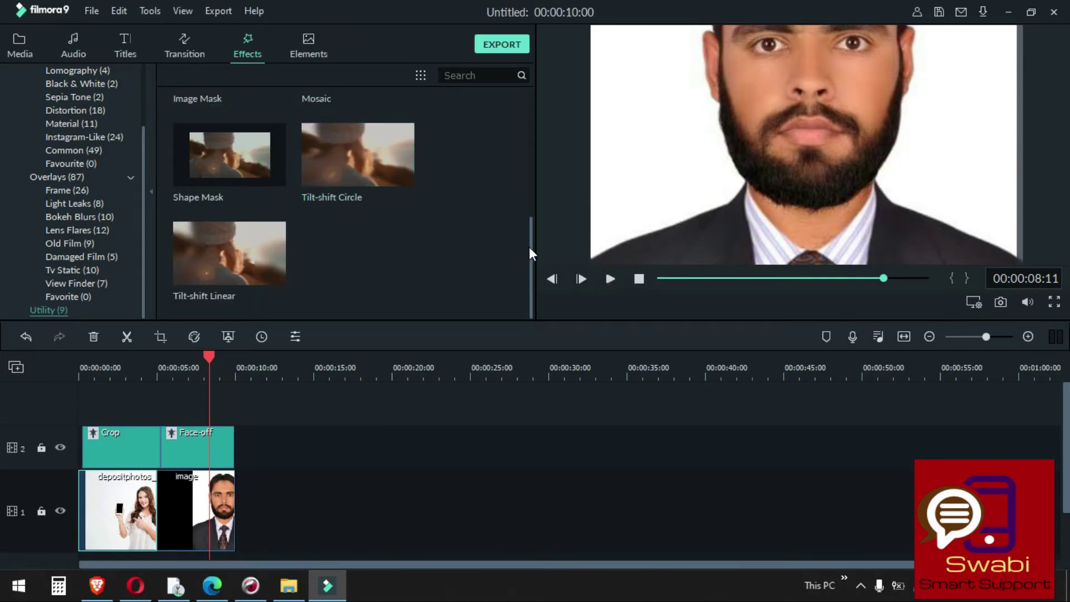
{"action": "left_click_drag", "start_coordinate": [530, 241], "coordinate": [529, 200]}
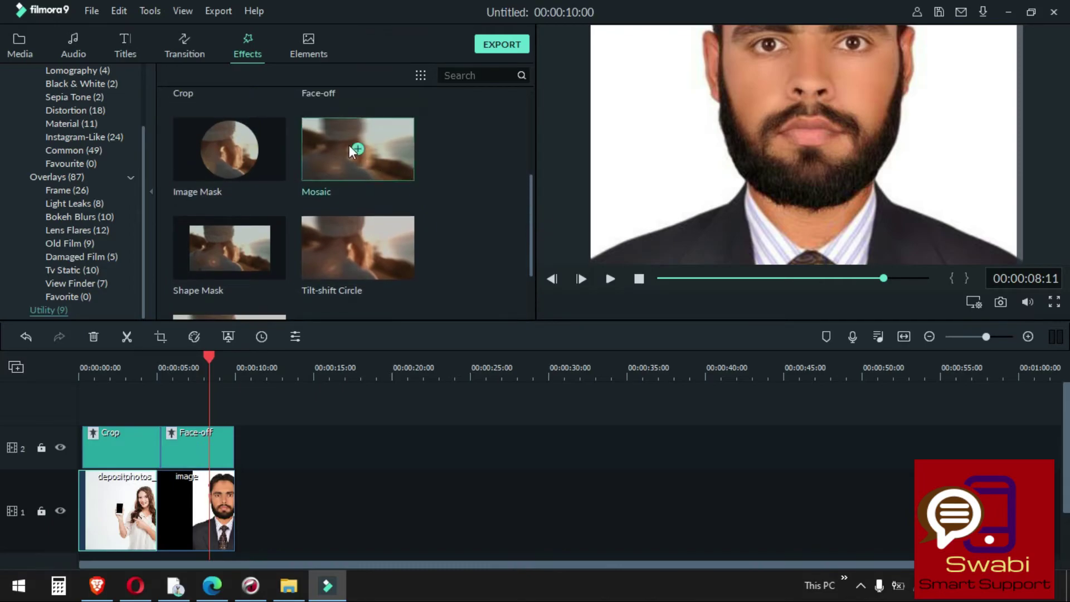
{"action": "left_click", "coordinate": [350, 148]}
Delete both image clips from track 1.
{"action": "left_click", "coordinate": [221, 497]}
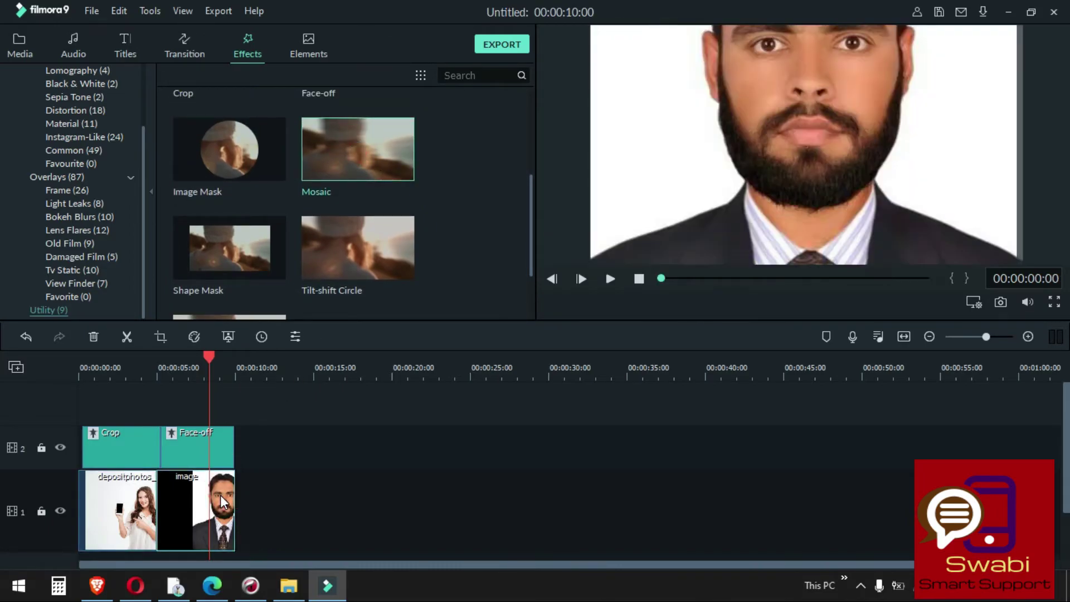
{"action": "key", "text": "Delete"}
{"action": "left_click", "coordinate": [136, 487]}
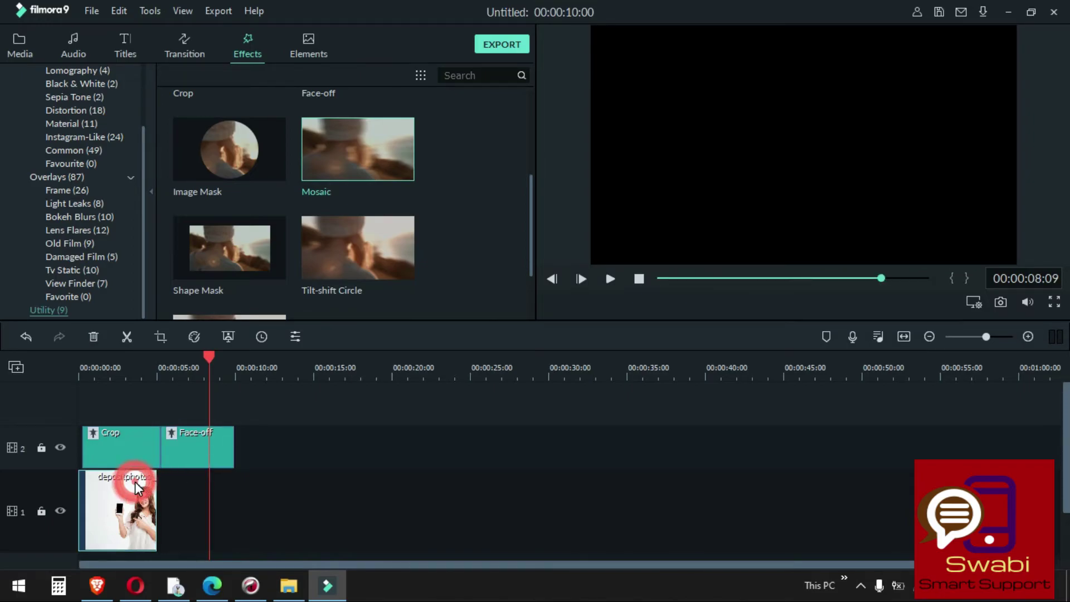
{"action": "key", "text": "Delete"}
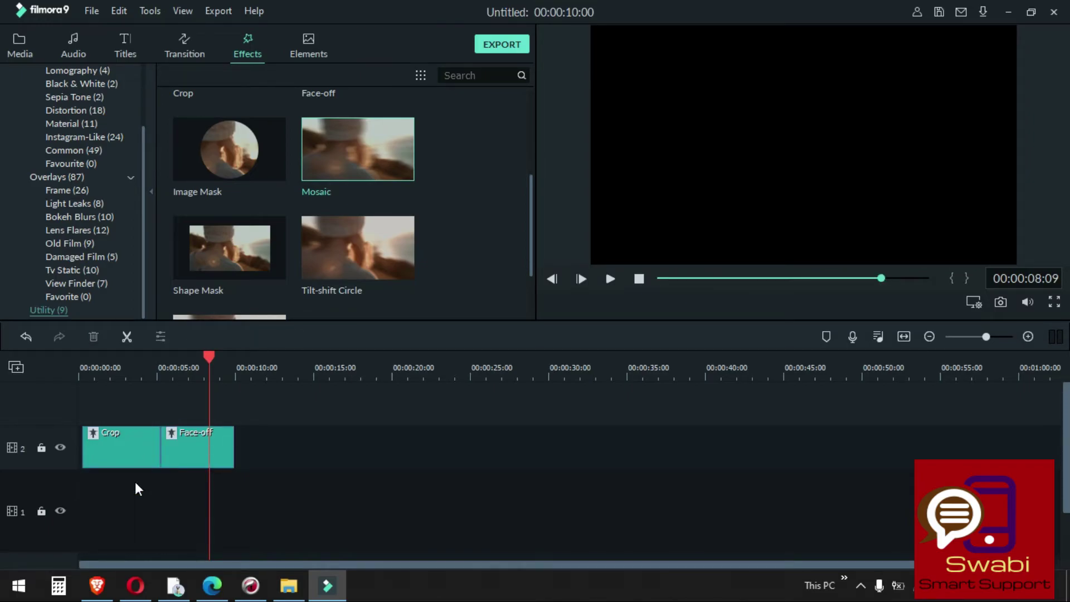
Delete the Crop and Face-off effects from track 2.
{"action": "left_click", "coordinate": [128, 439]}
{"action": "key", "text": "Delete"}
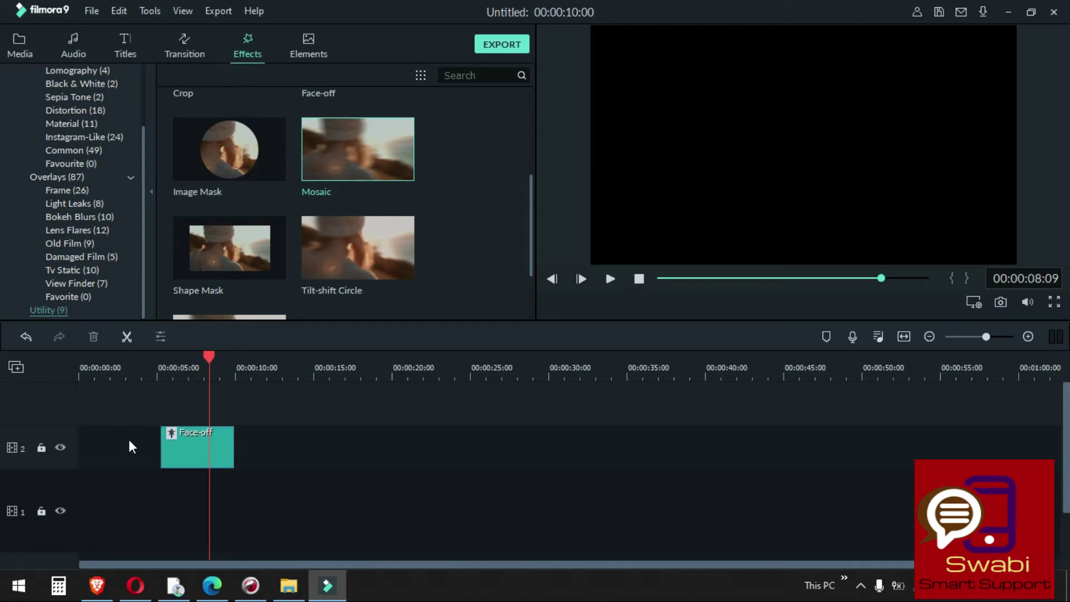
{"action": "left_click", "coordinate": [198, 446]}
{"action": "key", "text": "Delete"}
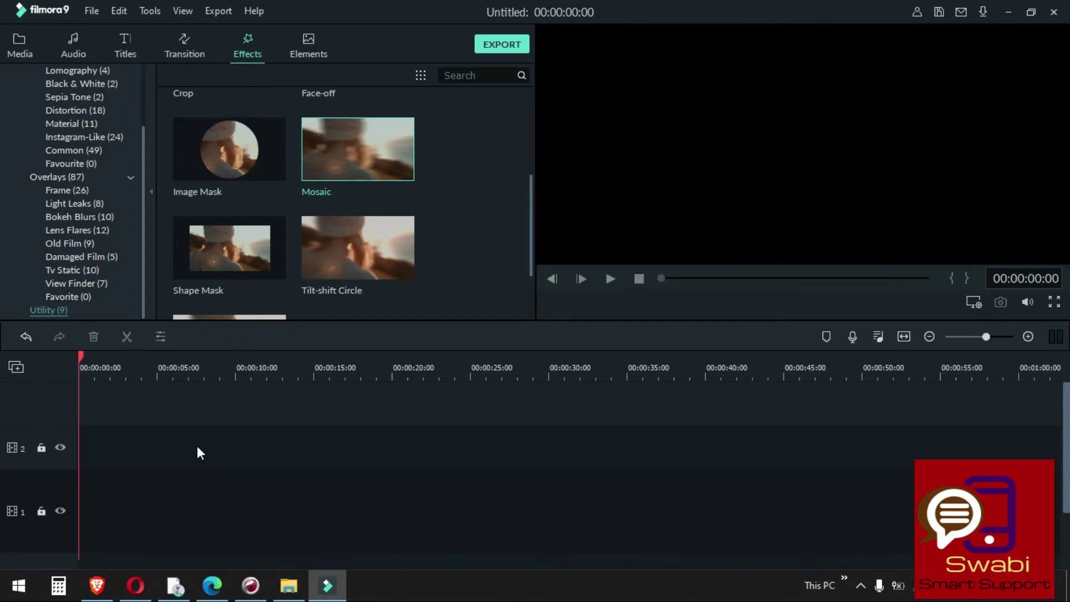
{"action": "mouse_move", "coordinate": [367, 176]}
{"action": "left_click", "coordinate": [467, 177]}
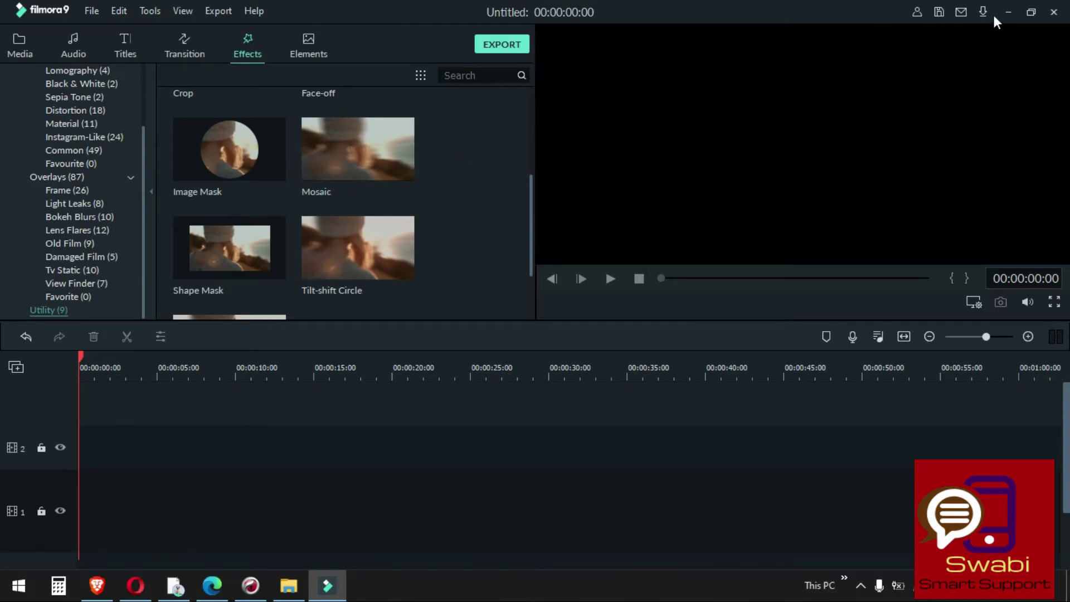
{"action": "right_click", "coordinate": [430, 598]}
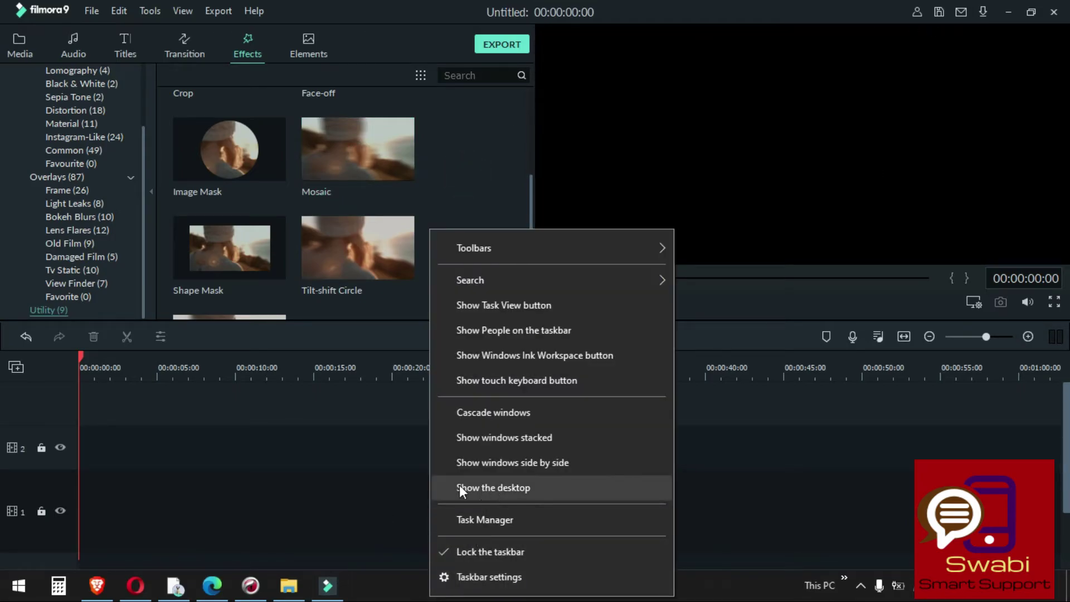
{"action": "left_click", "coordinate": [357, 337]}
Try to bring in My Video1 from the swabi smart support folder, and delete both images from the project's media album.
{"action": "left_click", "coordinate": [288, 585]}
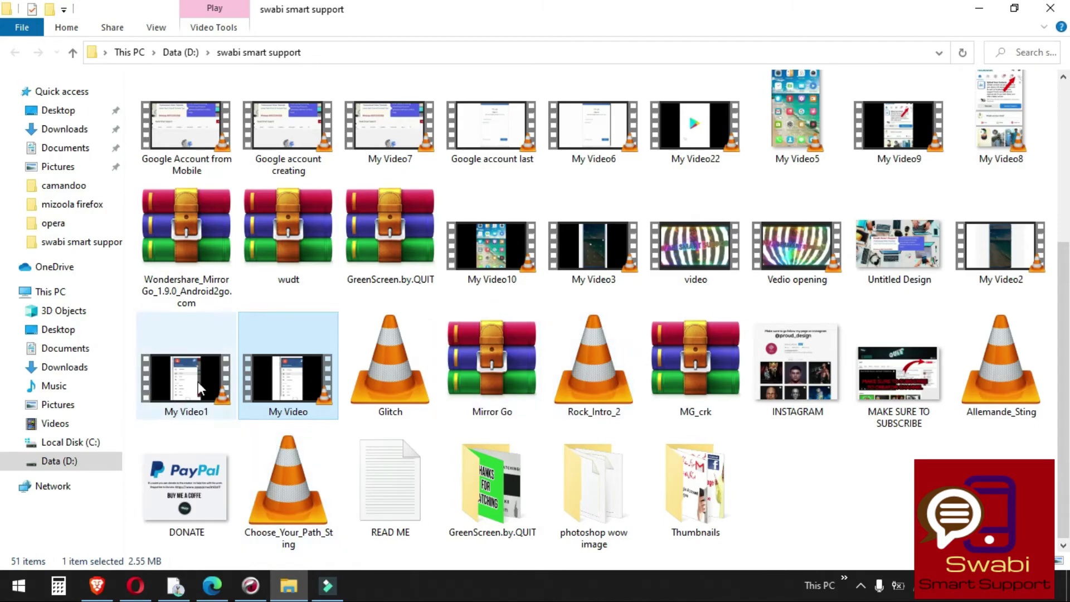
{"action": "left_click_drag", "start_coordinate": [161, 390], "coordinate": [422, 243]}
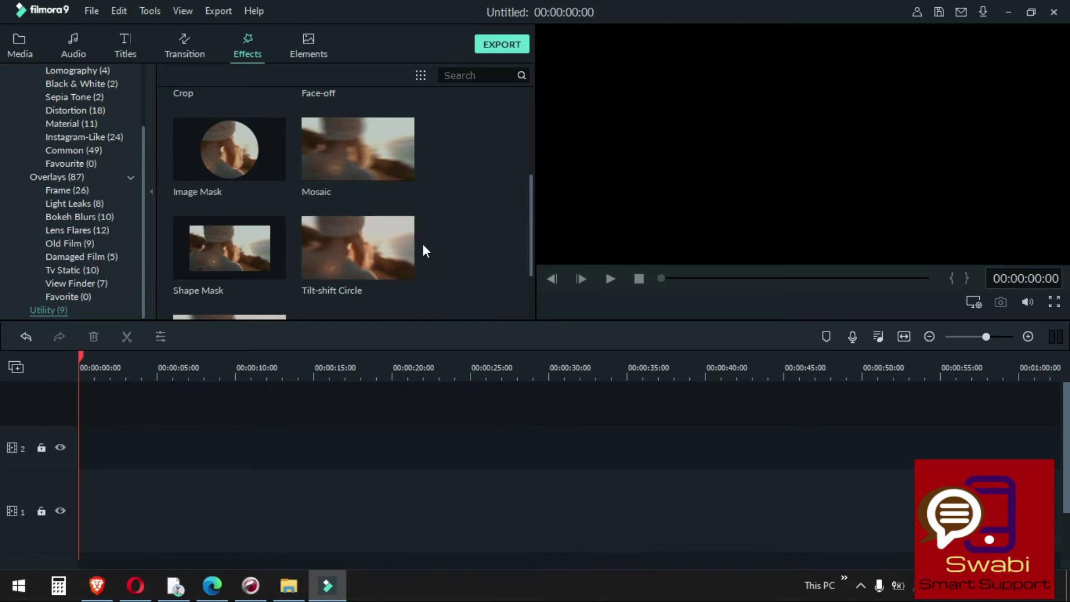
{"action": "left_click", "coordinate": [22, 46]}
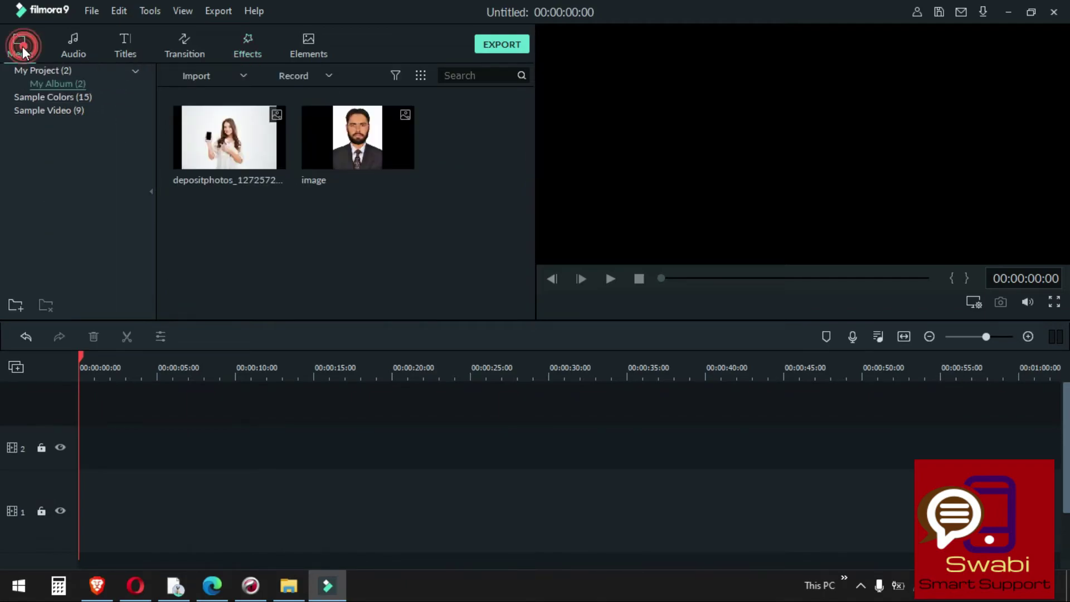
{"action": "left_click_drag", "start_coordinate": [196, 234], "coordinate": [394, 143]}
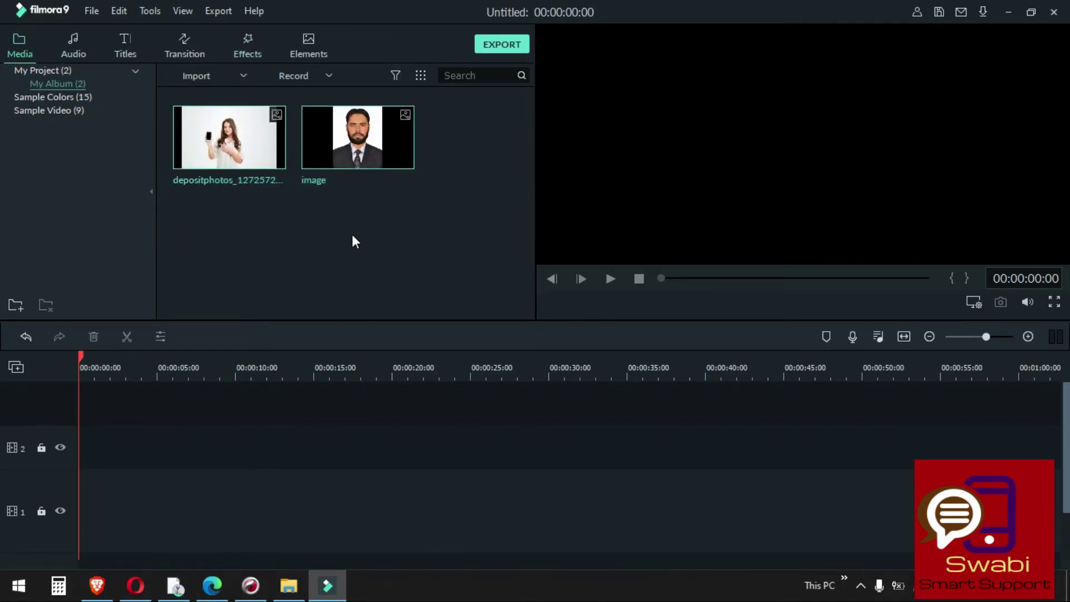
{"action": "key", "text": "Delete"}
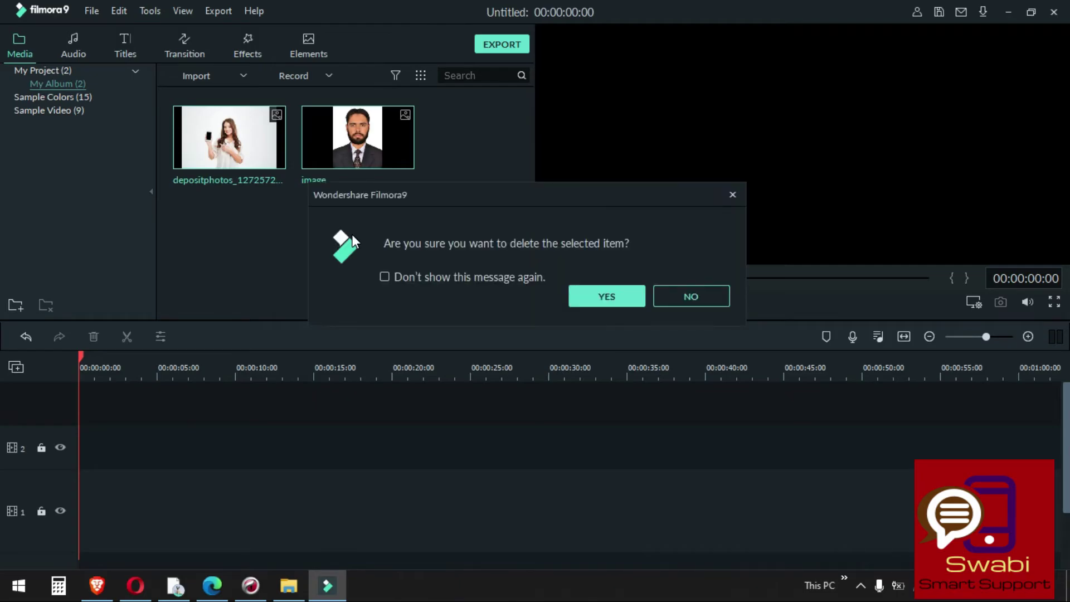
{"action": "left_click", "coordinate": [596, 285]}
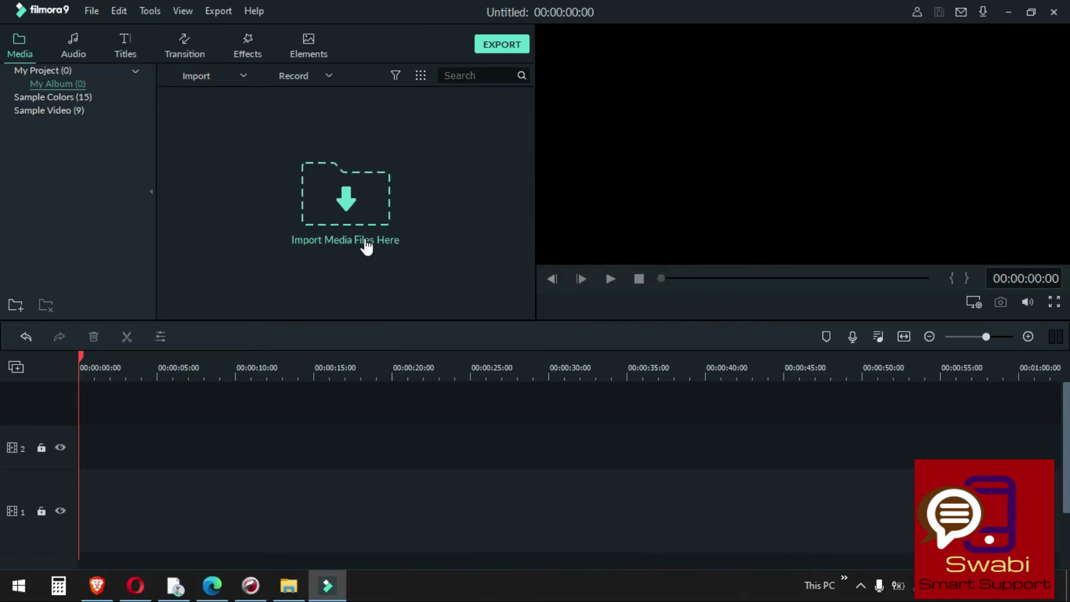
Import My Video1 from the swabi smart support folder and place it at the start of track 2.
{"action": "left_click", "coordinate": [288, 586]}
{"action": "left_click", "coordinate": [207, 378]}
{"action": "left_click_drag", "start_coordinate": [208, 378], "coordinate": [266, 237]}
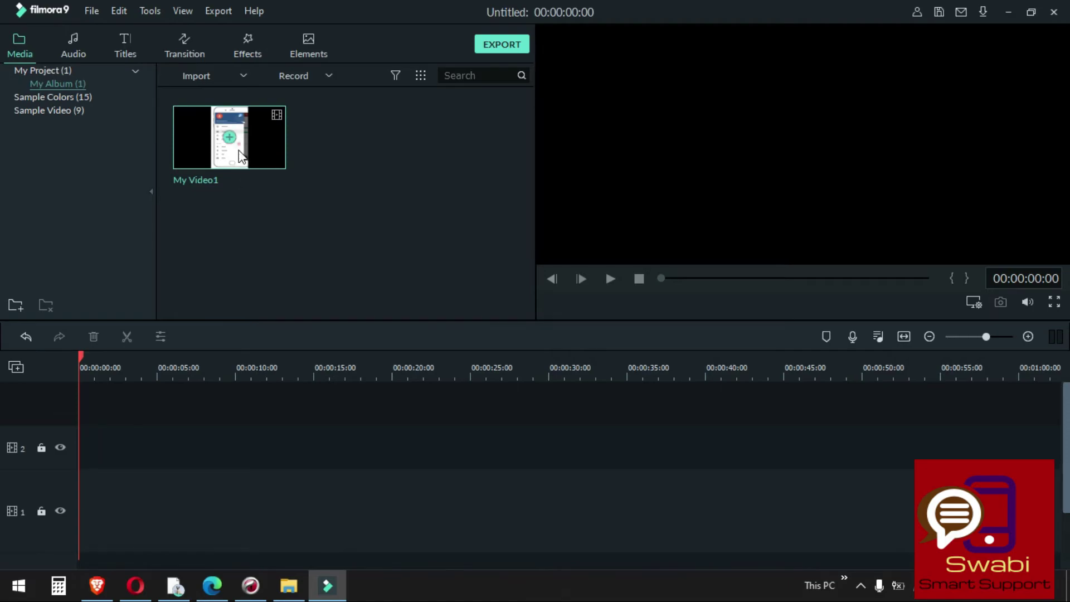
{"action": "left_click_drag", "start_coordinate": [241, 156], "coordinate": [82, 440]}
{"action": "left_click", "coordinate": [814, 170]}
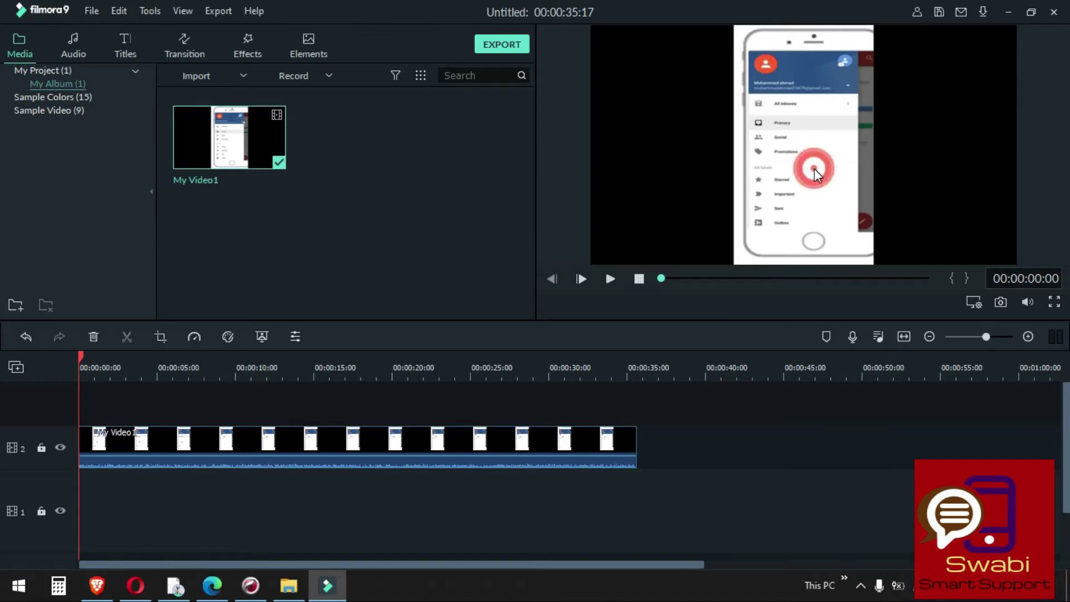
Add the Mosaic effect on the track above My Video1 from the start and extend it to about 7 seconds.
{"action": "left_click", "coordinate": [244, 51]}
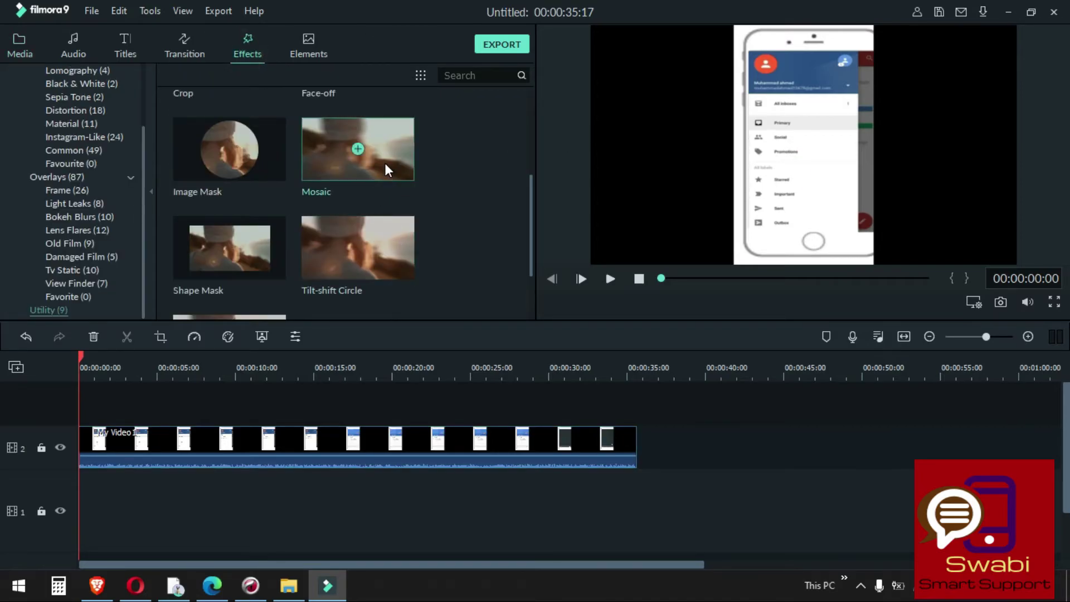
{"action": "left_click_drag", "start_coordinate": [371, 156], "coordinate": [66, 410]}
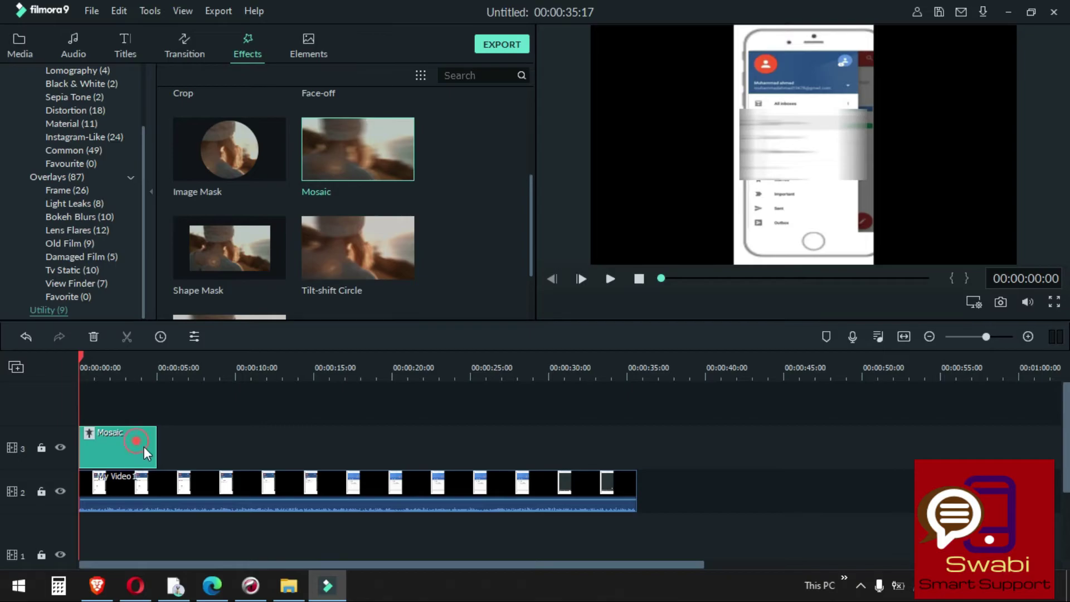
{"action": "left_click_drag", "start_coordinate": [160, 451], "coordinate": [192, 455]}
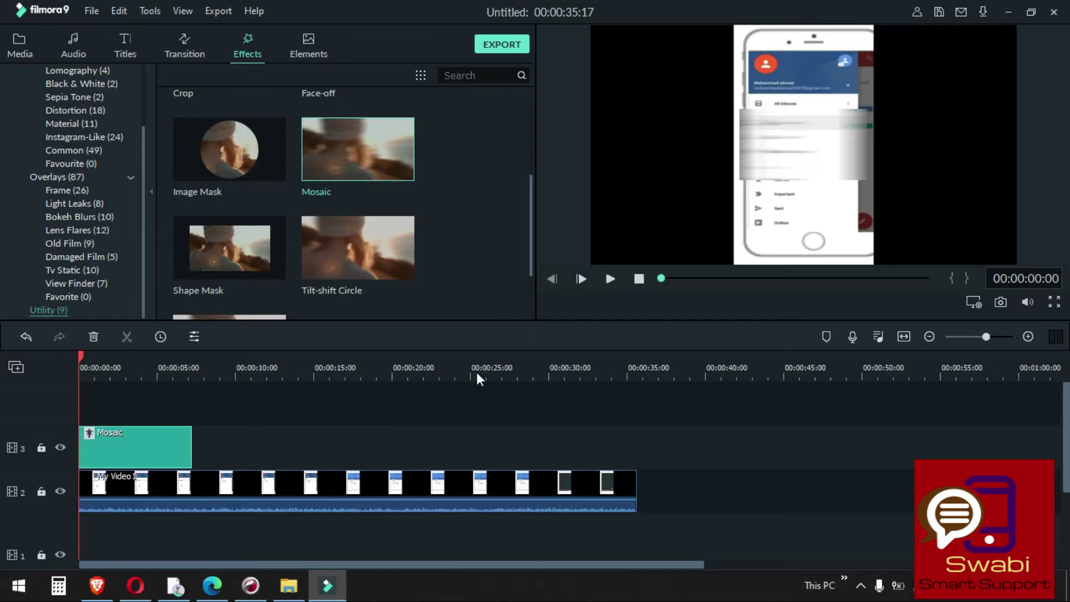
Resize the Mosaic area in the preview to cover the phone menu rows from Social down to Sent.
{"action": "left_click", "coordinate": [790, 139]}
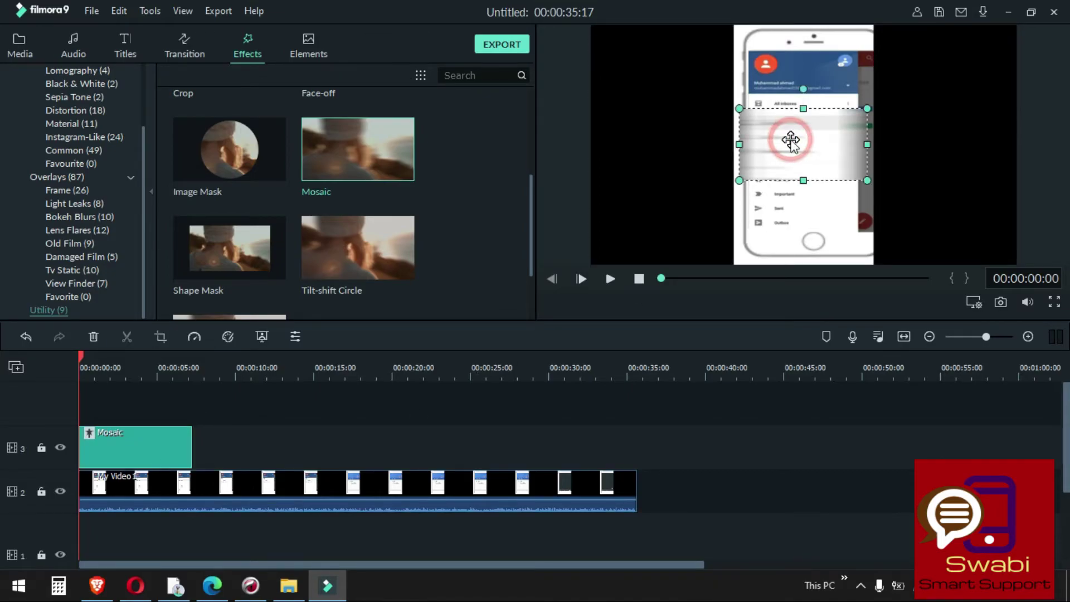
{"action": "double_click", "coordinate": [790, 140]}
{"action": "left_click", "coordinate": [483, 304]}
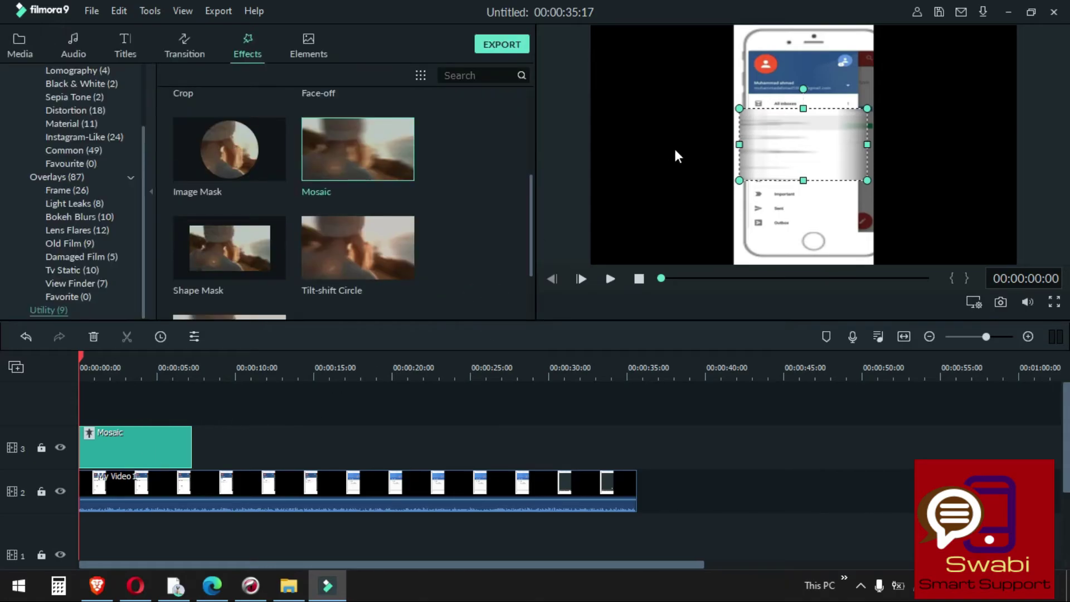
{"action": "left_click", "coordinate": [801, 140]}
{"action": "left_click_drag", "start_coordinate": [801, 184], "coordinate": [809, 232]}
{"action": "left_click_drag", "start_coordinate": [868, 163], "coordinate": [844, 162]}
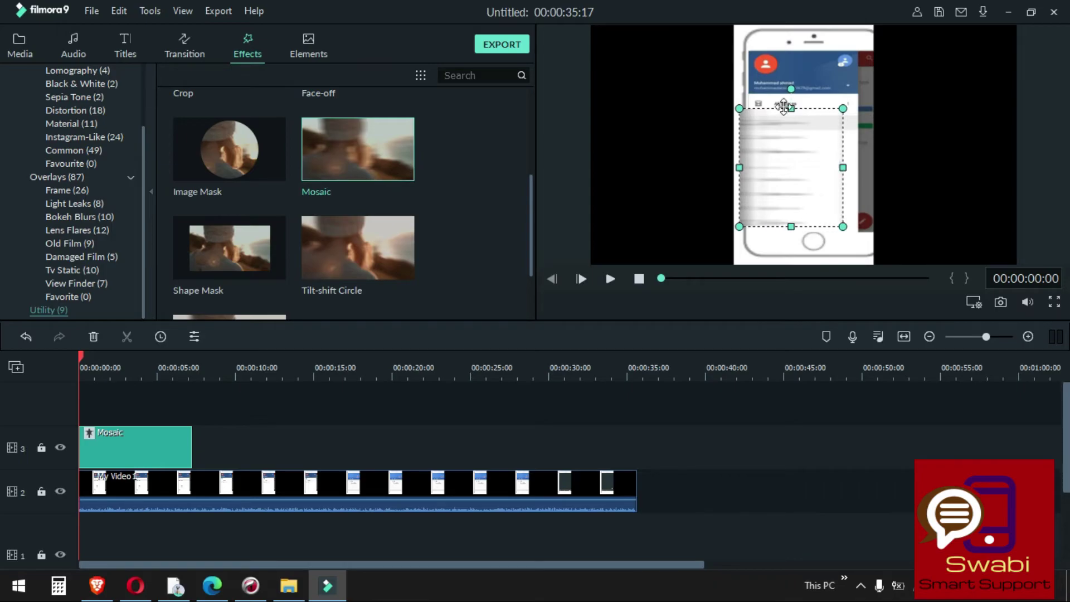
{"action": "left_click_drag", "start_coordinate": [791, 108], "coordinate": [748, 178]}
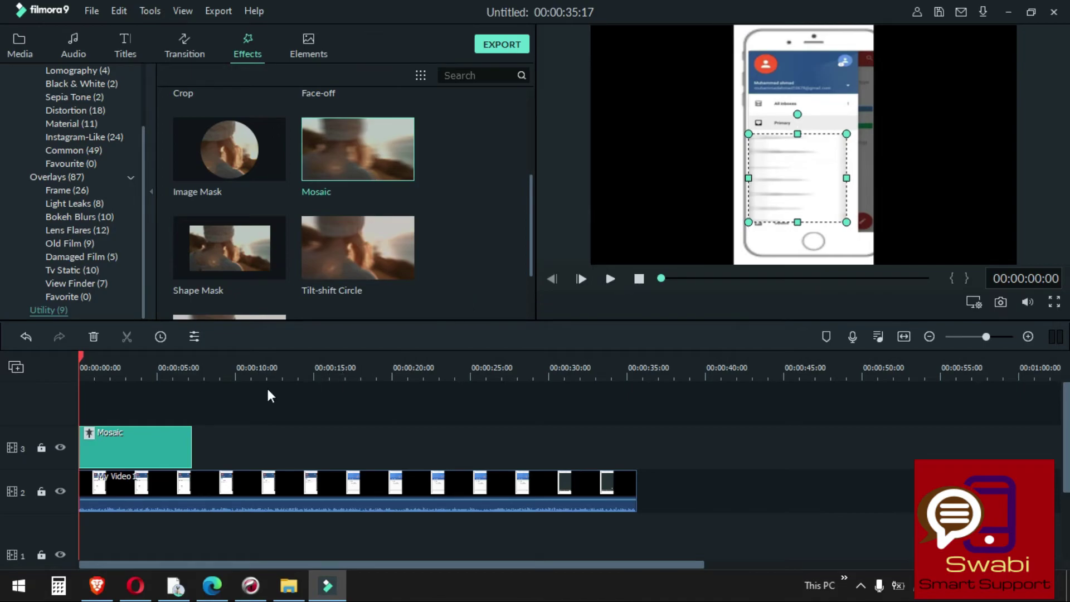
Play the video full screen to check the Mosaic effect, and return the playhead to the start.
{"action": "left_click", "coordinate": [610, 278]}
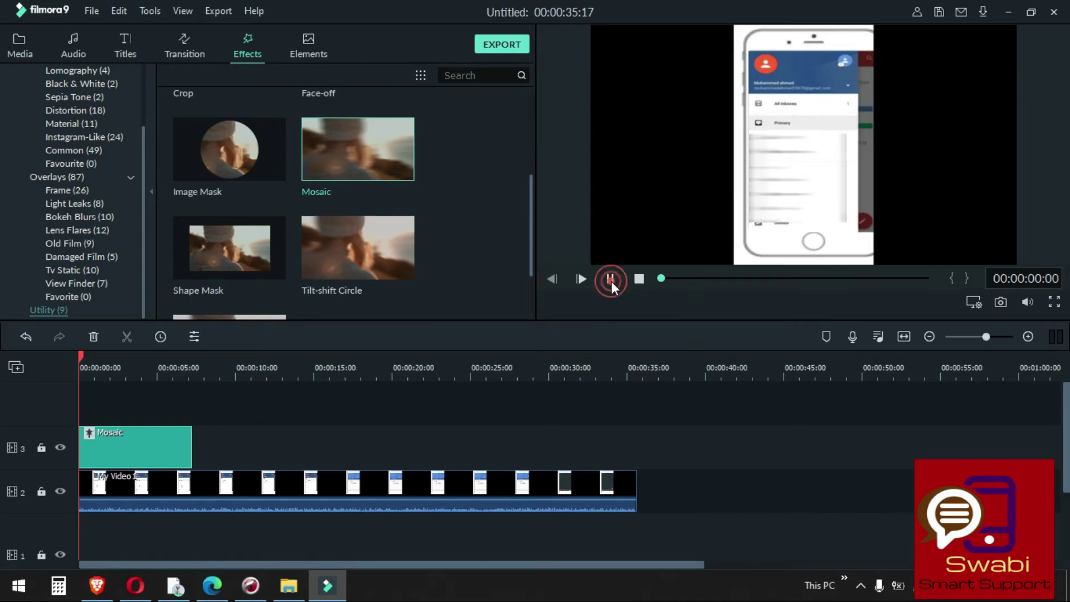
{"action": "left_click", "coordinate": [1054, 302]}
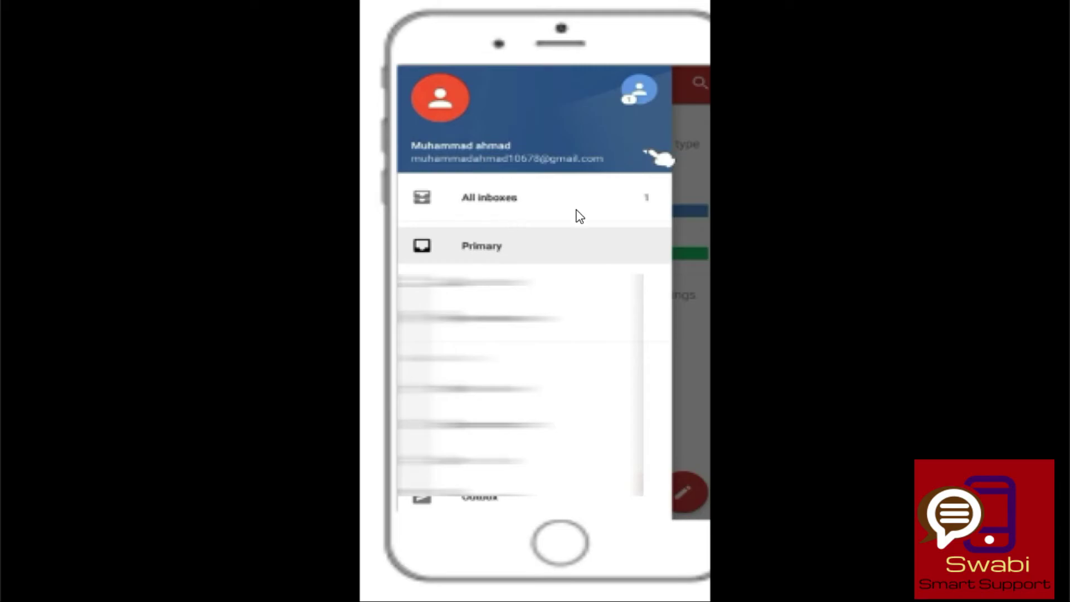
{"action": "key", "text": "Escape"}
{"action": "left_click", "coordinate": [155, 423]}
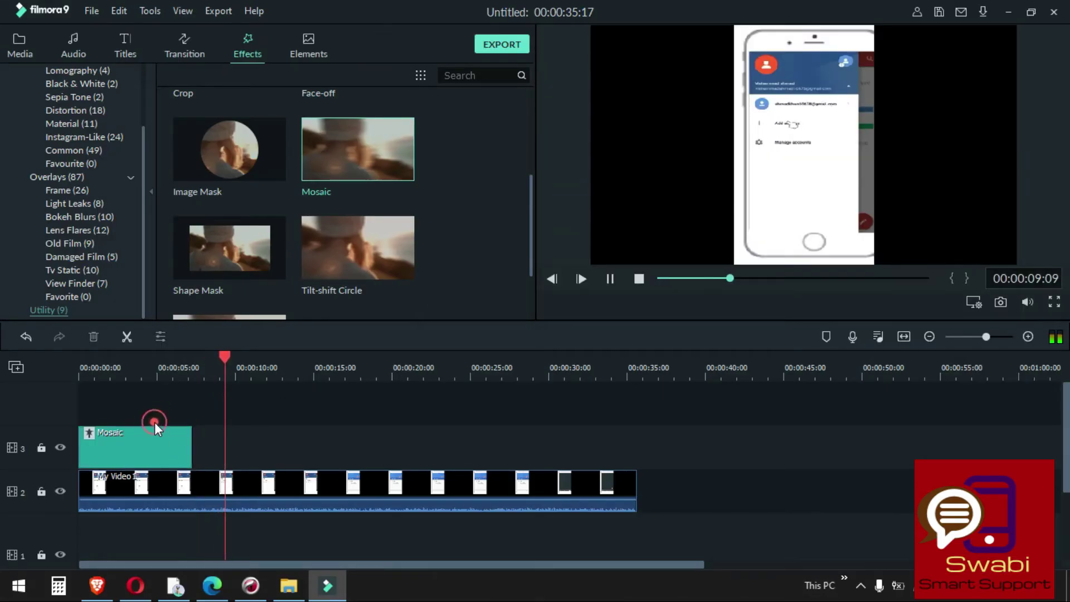
{"action": "left_click", "coordinate": [609, 282]}
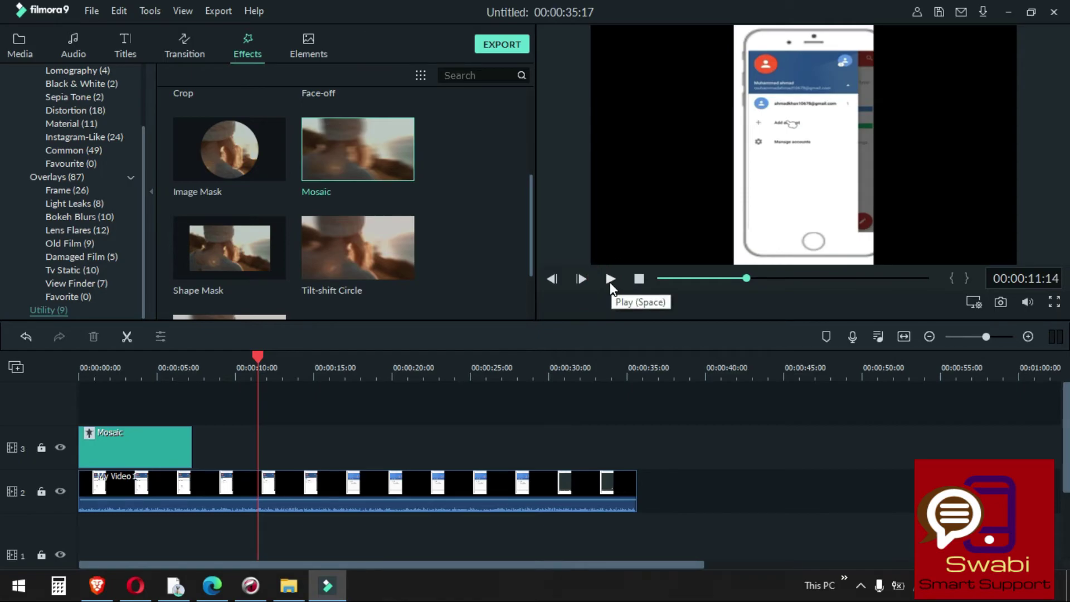
{"action": "left_click_drag", "start_coordinate": [263, 356], "coordinate": [80, 340]}
Set the Mosaic effect's blur amount to 15, try lower opacities down to 5, and check the result full screen.
{"action": "left_click", "coordinate": [179, 454]}
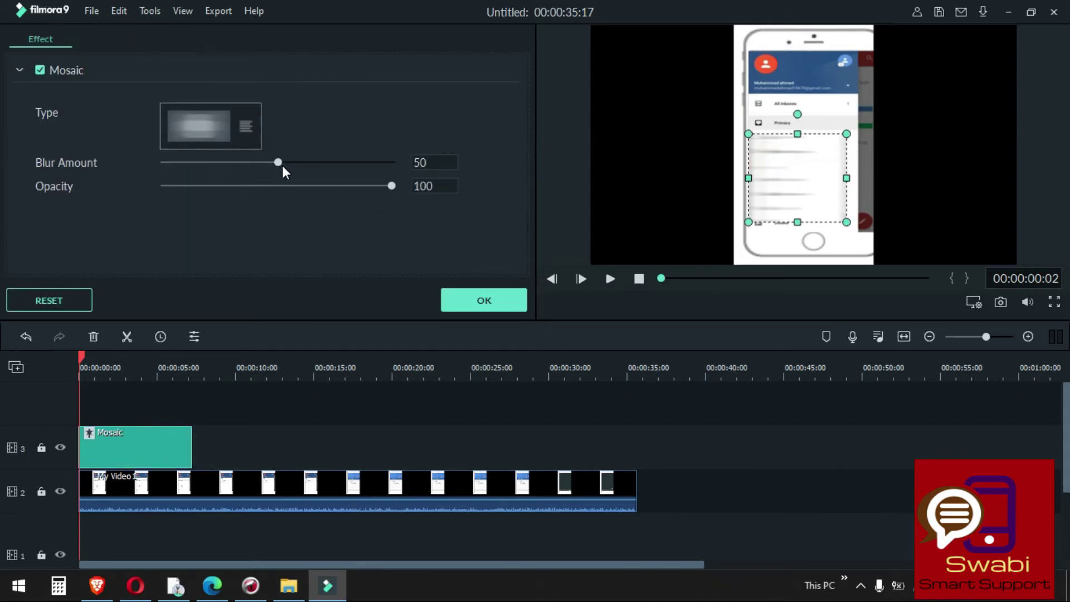
{"action": "left_click_drag", "start_coordinate": [282, 165], "coordinate": [218, 166]}
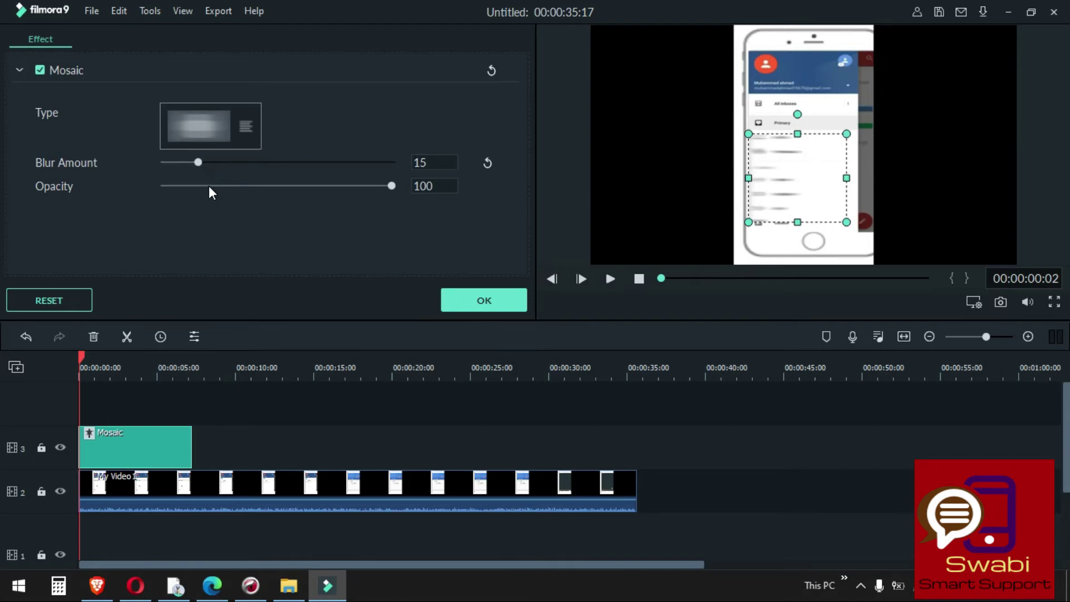
{"action": "left_click", "coordinate": [209, 187]}
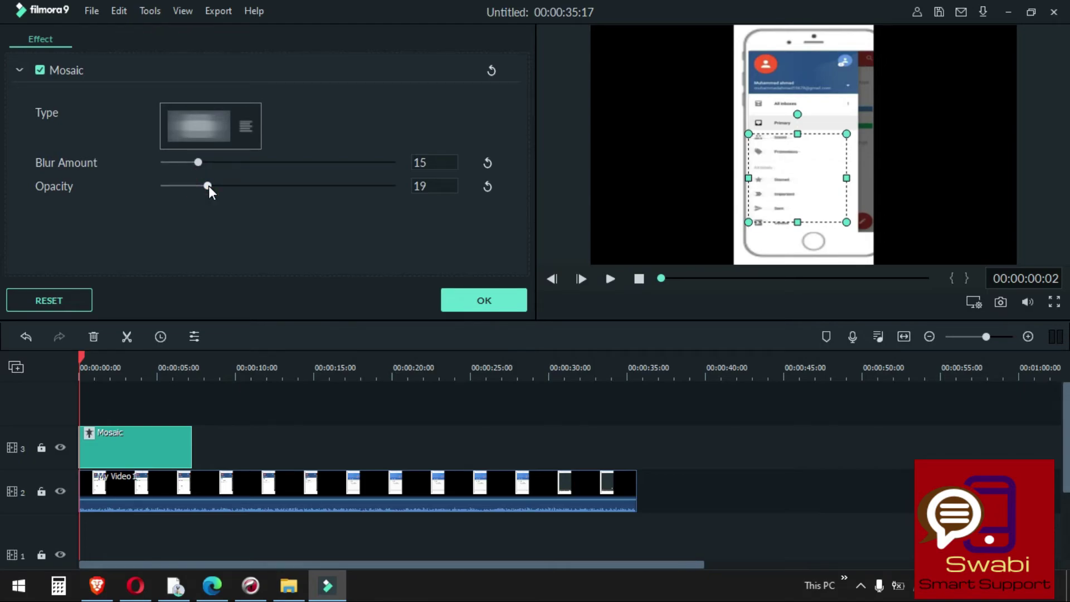
{"action": "left_click_drag", "start_coordinate": [208, 190], "coordinate": [336, 198]}
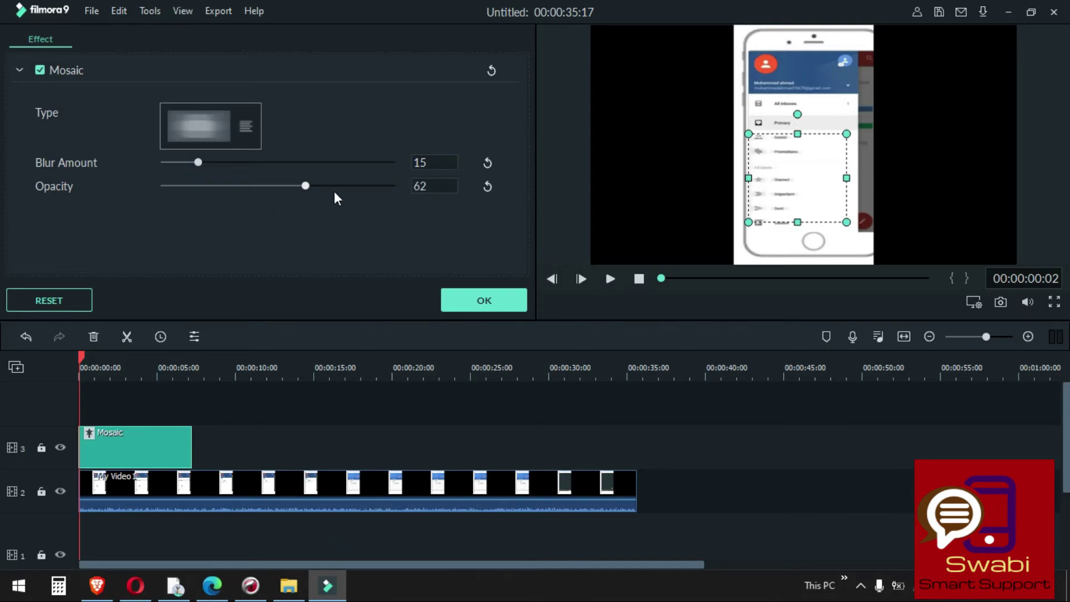
{"action": "left_click_drag", "start_coordinate": [407, 186], "coordinate": [163, 199]}
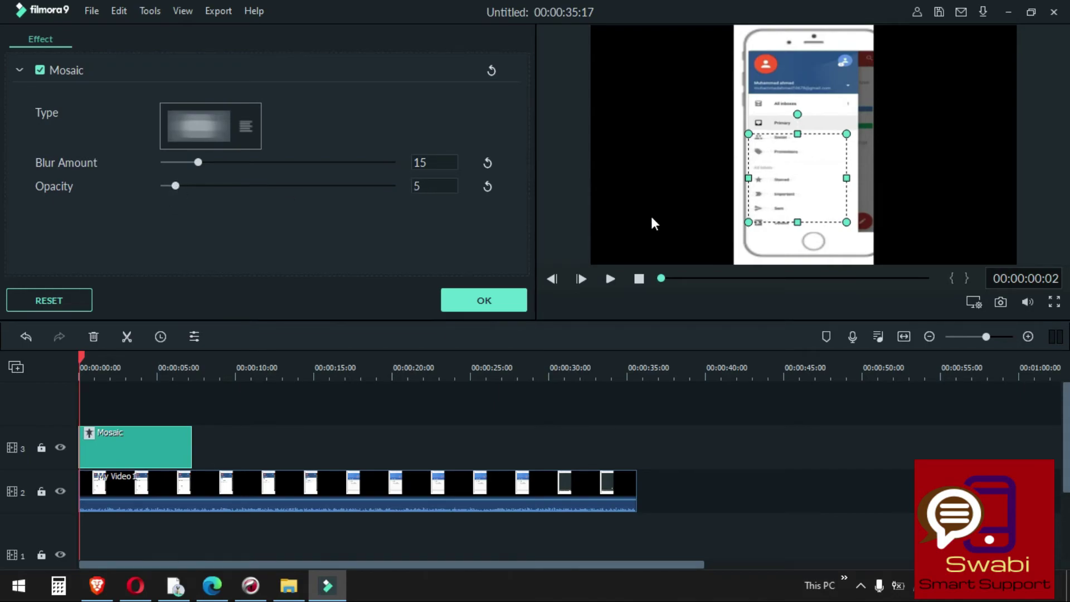
{"action": "left_click", "coordinate": [1051, 304]}
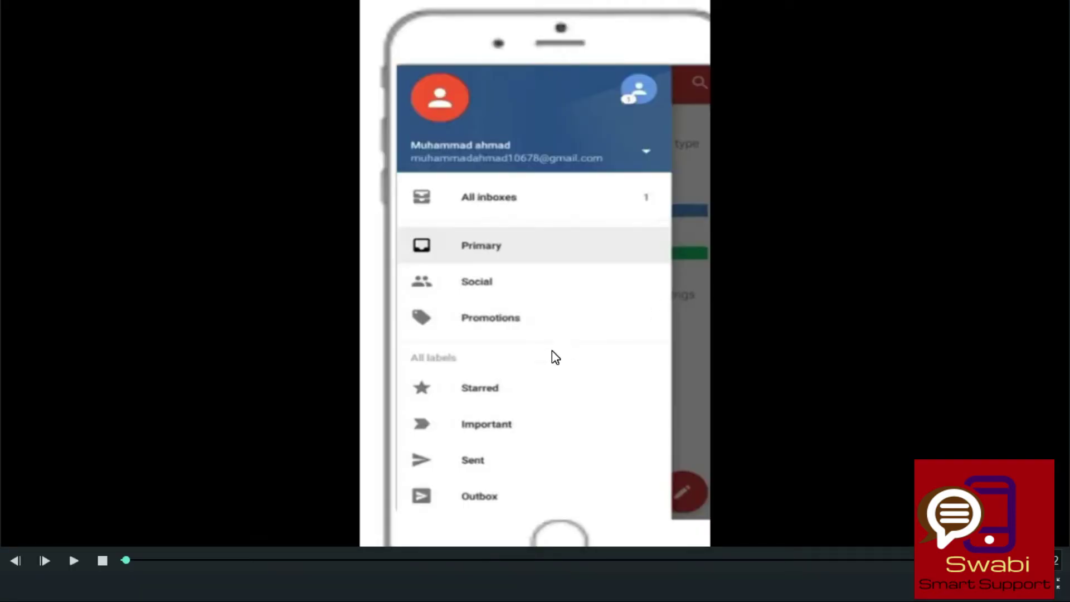
{"action": "key", "text": "Escape"}
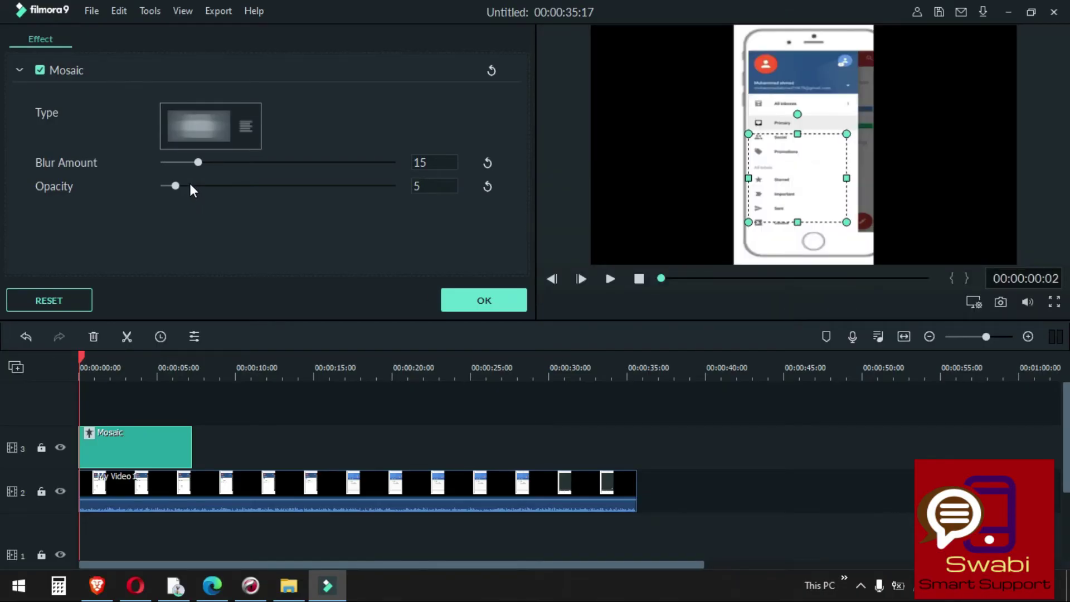
Set the Mosaic opacity to 96, check it full screen and apply the effect settings.
{"action": "left_click_drag", "start_coordinate": [183, 186], "coordinate": [384, 186]}
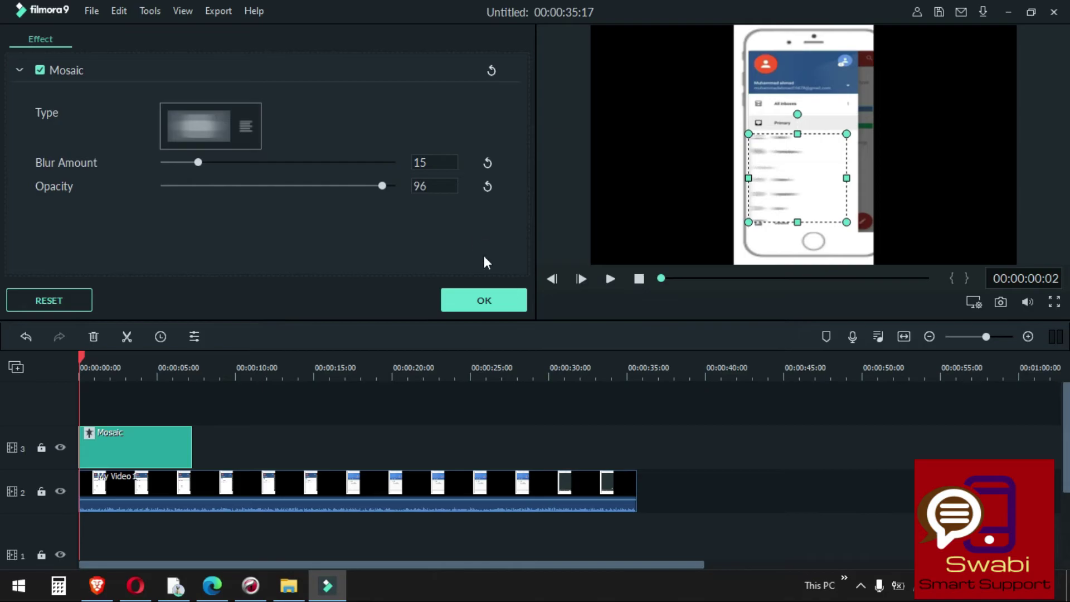
{"action": "left_click", "coordinate": [1053, 302]}
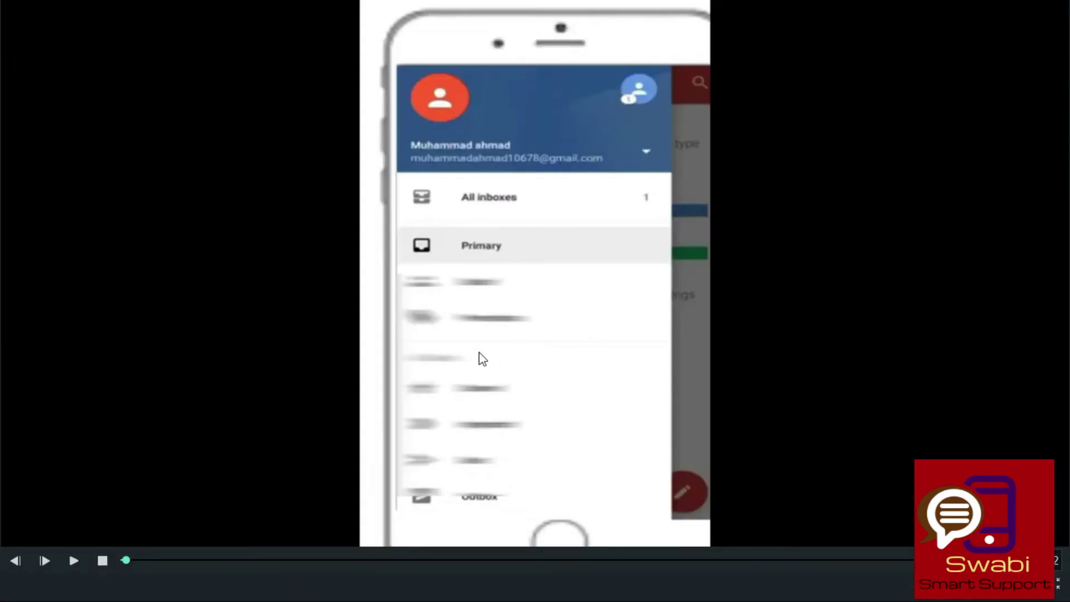
{"action": "key", "text": "Escape"}
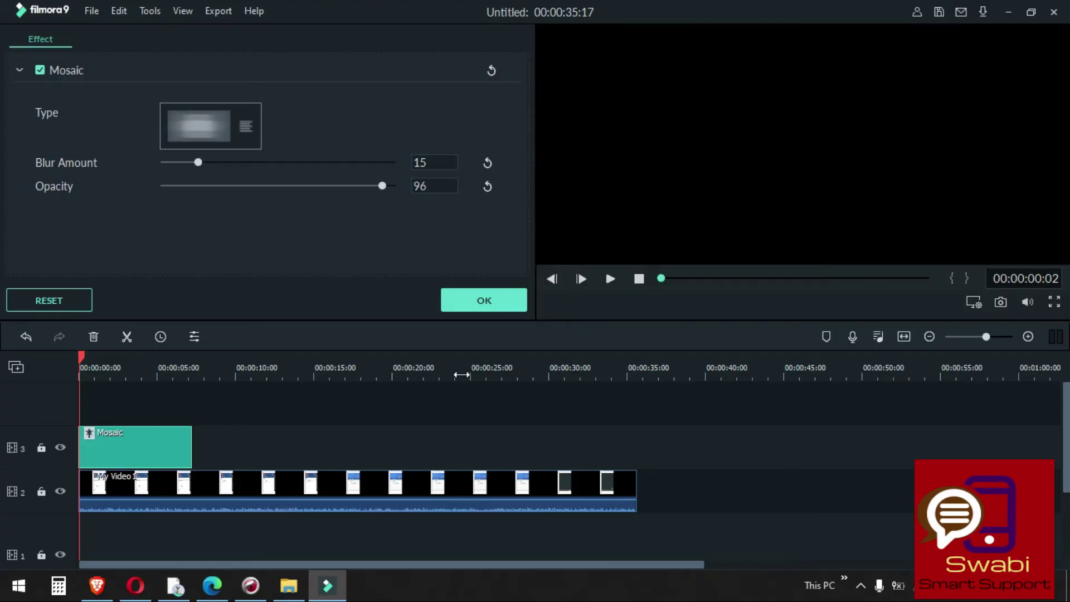
{"action": "left_click", "coordinate": [498, 302]}
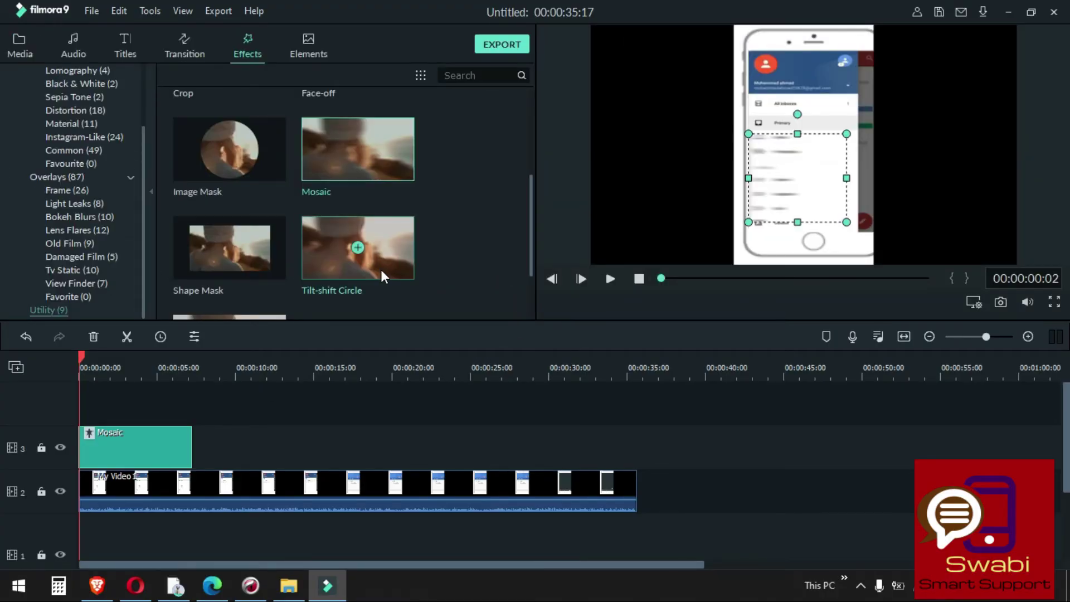
Reshape the Mosaic area into a narrow strip covering only the account name and e-mail in the phone's blue header.
{"action": "left_click", "coordinate": [263, 484]}
{"action": "left_click", "coordinate": [149, 447]}
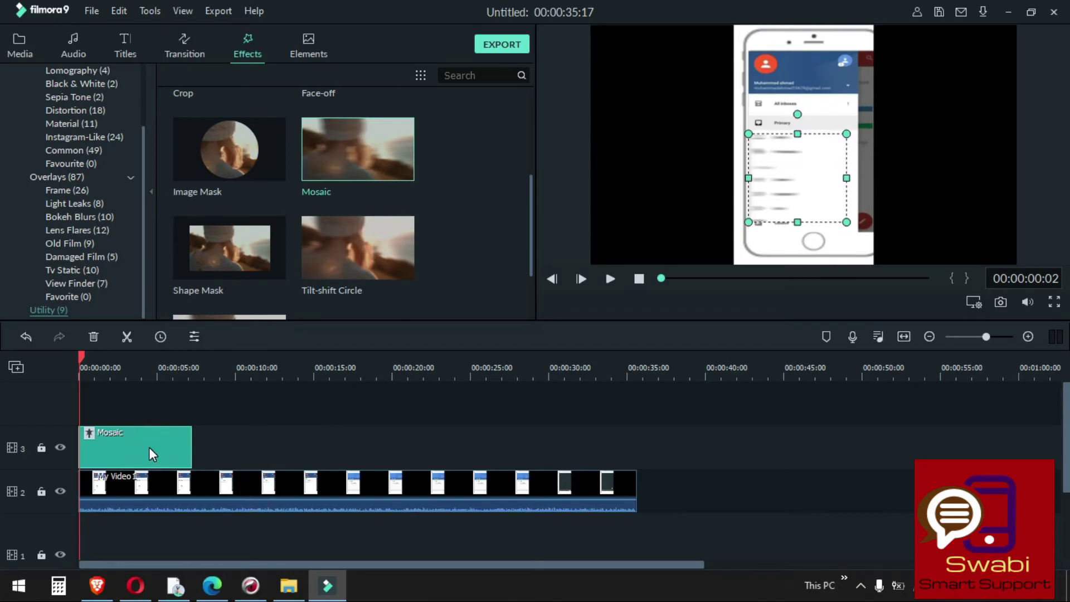
{"action": "left_click_drag", "start_coordinate": [797, 134], "coordinate": [791, 79]}
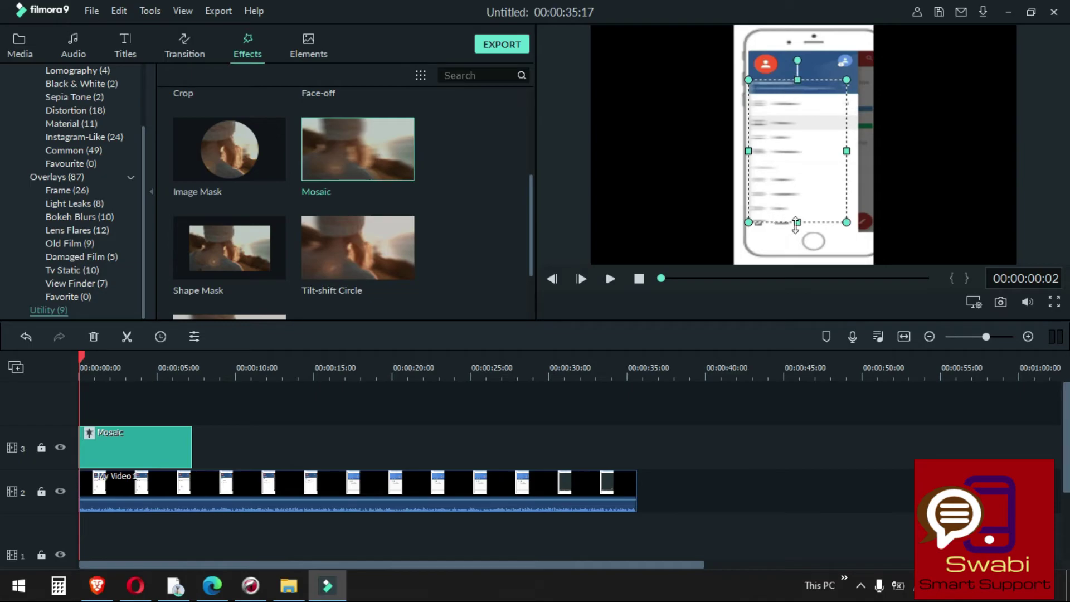
{"action": "left_click_drag", "start_coordinate": [795, 223], "coordinate": [791, 91]}
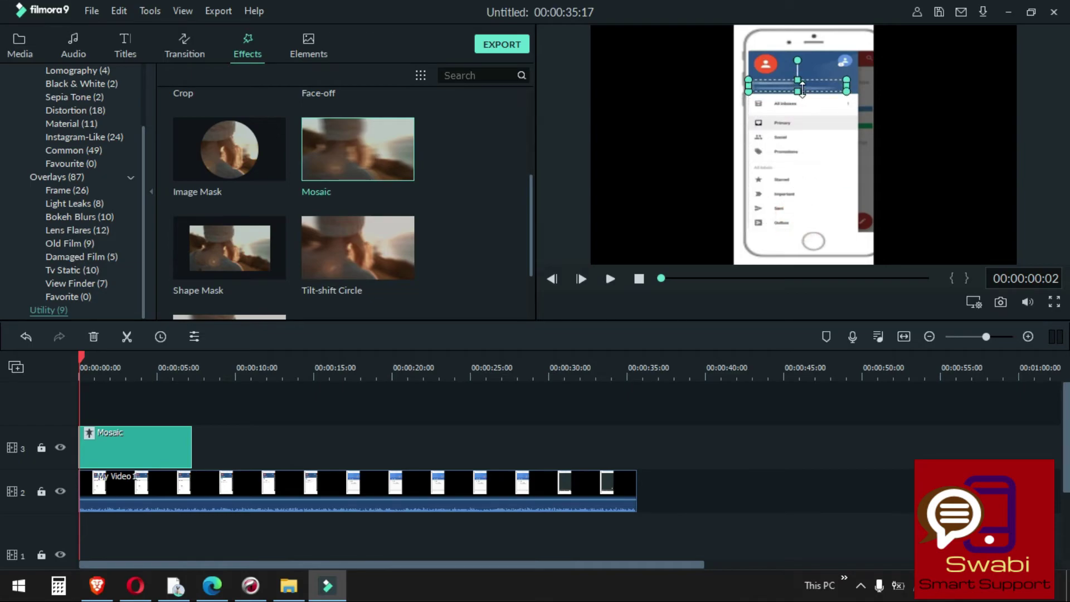
{"action": "left_click", "coordinate": [797, 88]}
Increase the Mosaic effect's blur amount so the account details are hidden more strongly, and apply the settings.
{"action": "double_click", "coordinate": [142, 429]}
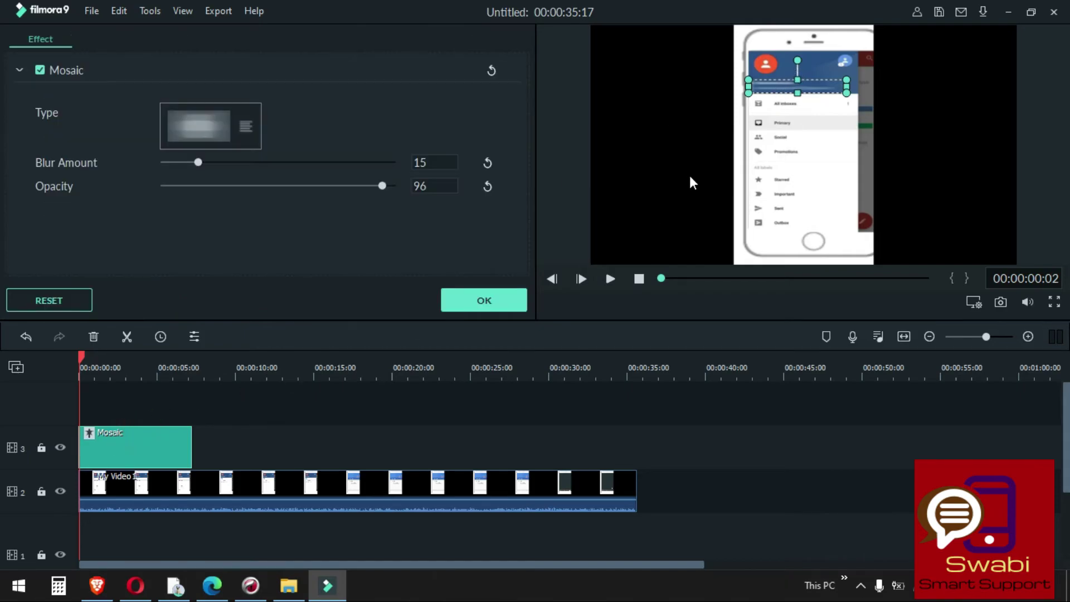
{"action": "left_click_drag", "start_coordinate": [233, 163], "coordinate": [433, 193]}
{"action": "left_click", "coordinate": [485, 299]}
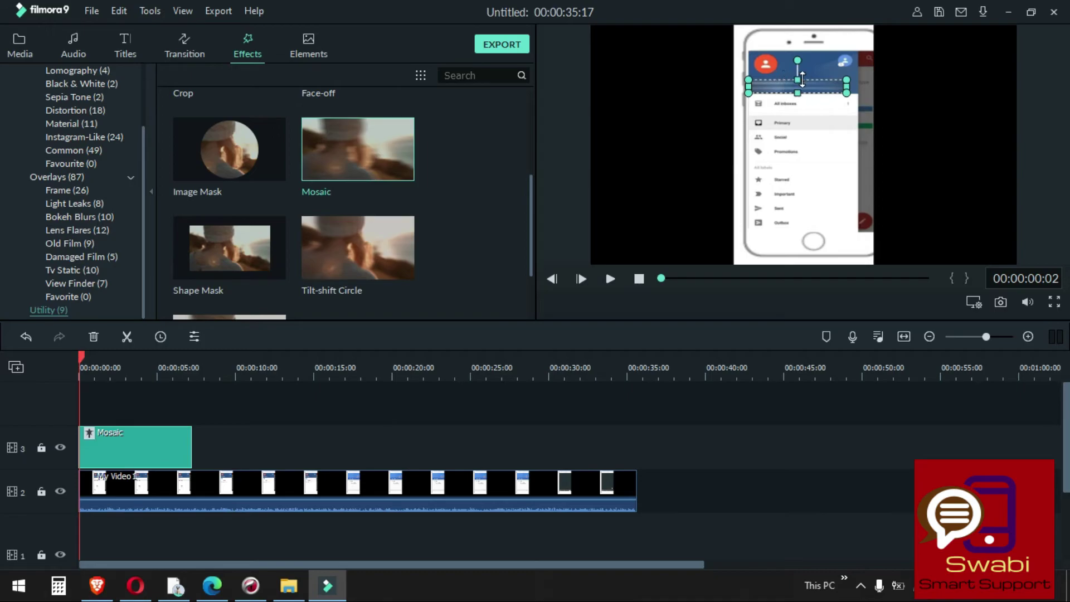
Extend the Mosaic area upward over the phone's blue header, and delete the Mosaic effect from the timeline.
{"action": "mouse_move", "coordinate": [798, 78]}
{"action": "left_mouse_down"}
{"action": "mouse_move", "coordinate": [798, 34]}
{"action": "mouse_move", "coordinate": [835, 203]}
{"action": "mouse_move", "coordinate": [797, 63]}
{"action": "left_mouse_up"}
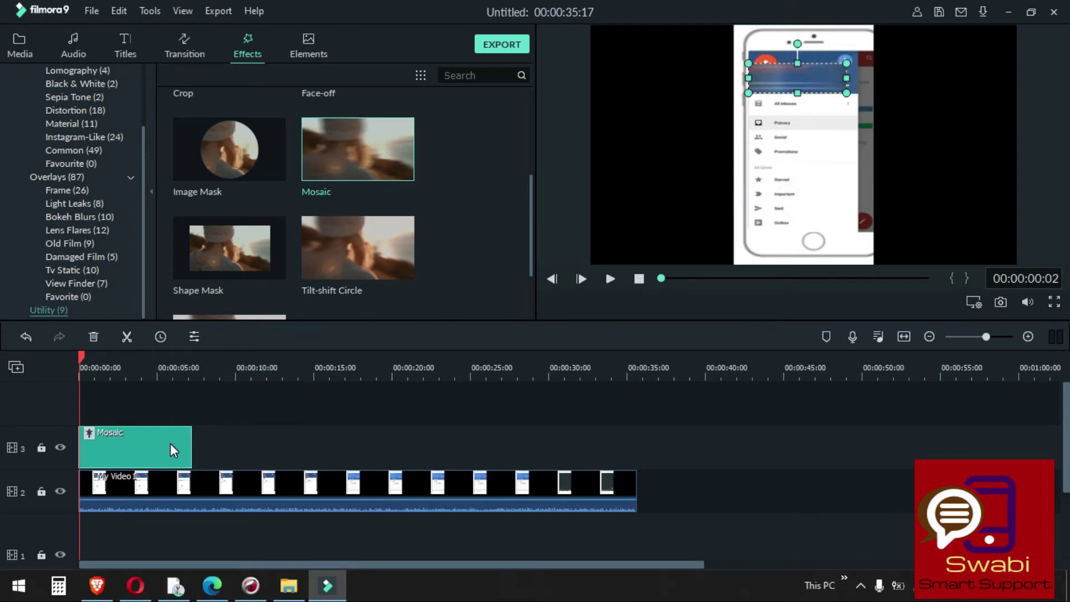
{"action": "key", "text": "Delete"}
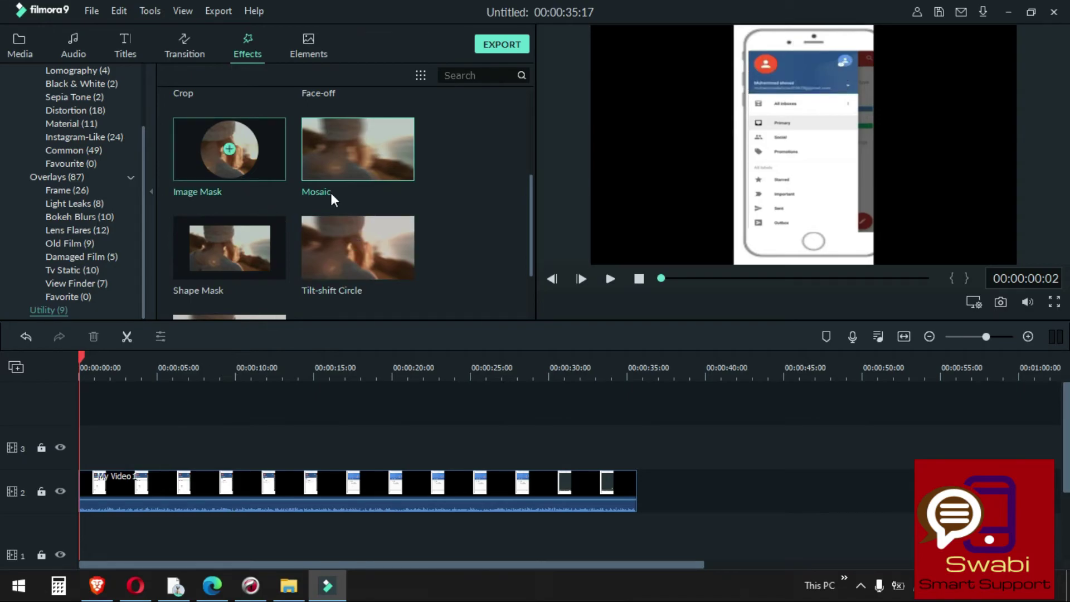
Try the Face-off effect on track 3 above the phone video and delete it from the timeline.
{"action": "scroll", "coordinate": [532, 214], "scroll_direction": "up", "scroll_amount": 3}
{"action": "scroll", "coordinate": [521, 176], "scroll_direction": "up", "scroll_amount": 3}
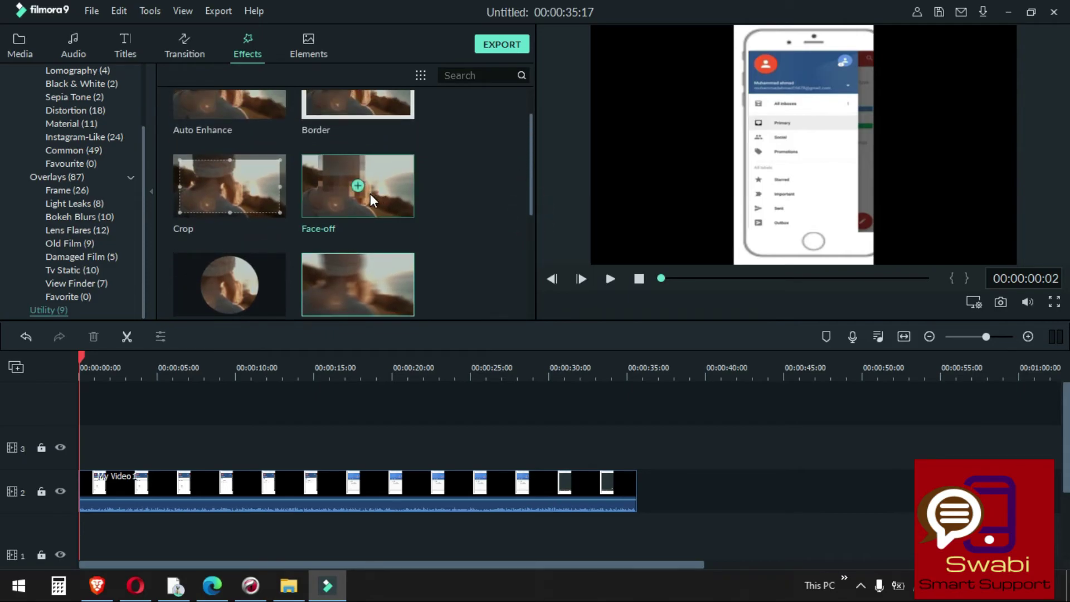
{"action": "left_click_drag", "start_coordinate": [370, 193], "coordinate": [96, 452]}
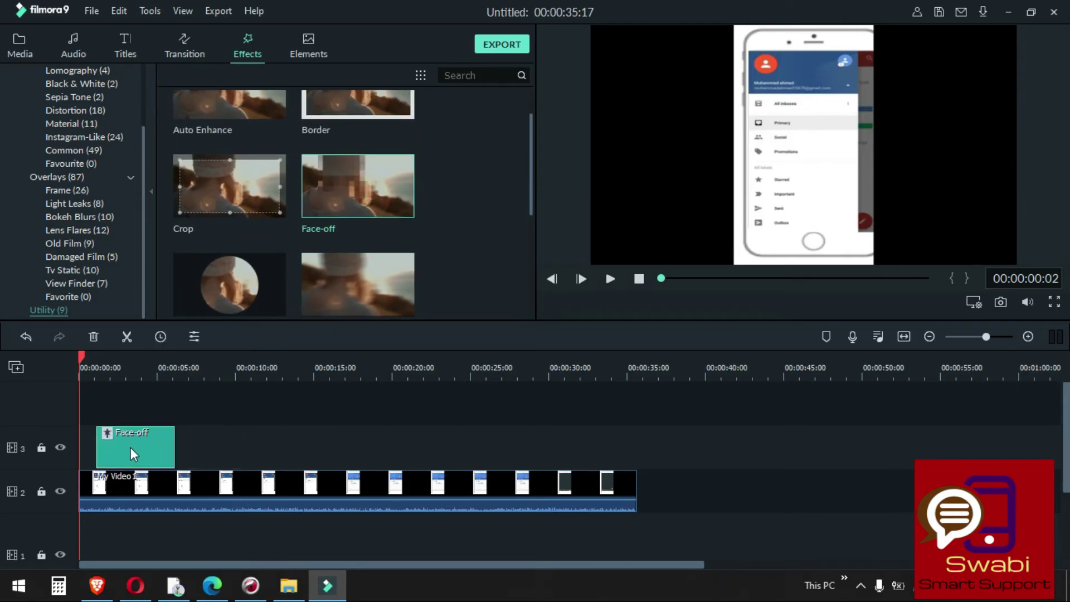
{"action": "left_click", "coordinate": [724, 184]}
{"action": "double_click", "coordinate": [793, 166]}
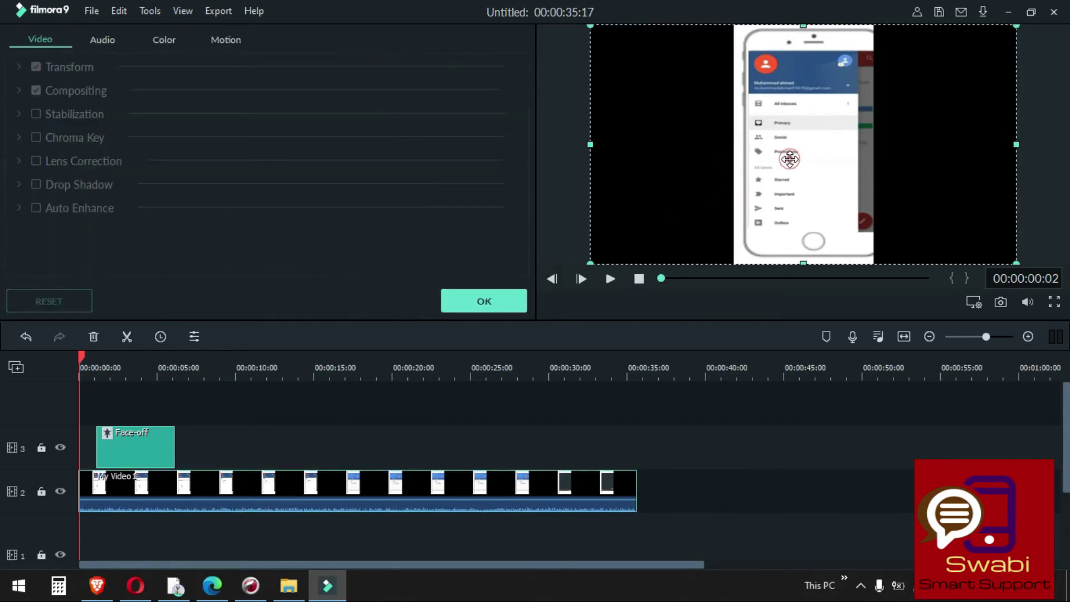
{"action": "left_click", "coordinate": [484, 304]}
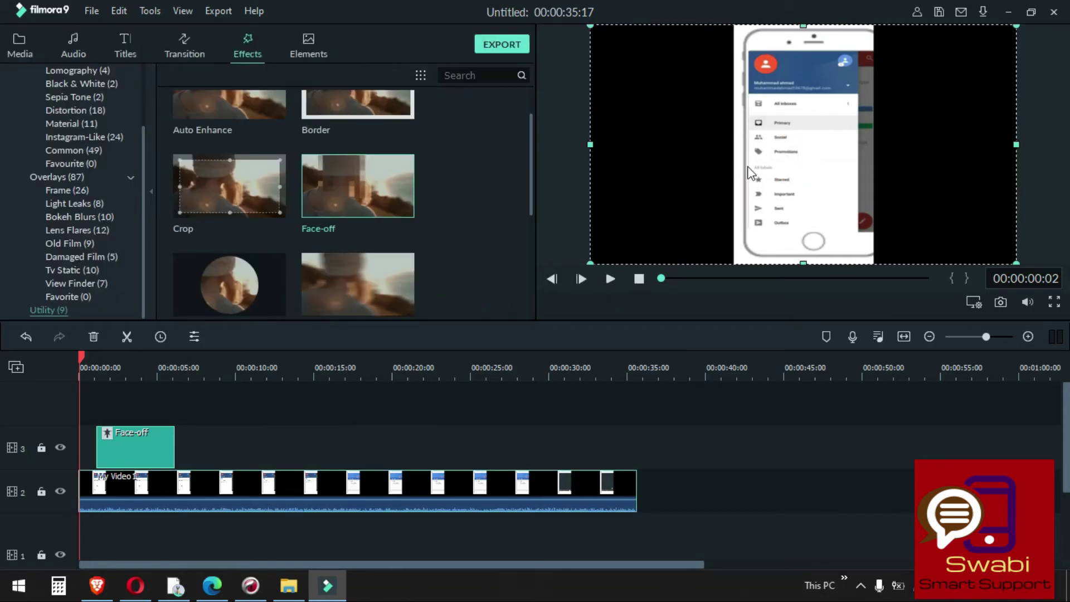
{"action": "left_click", "coordinate": [134, 432]}
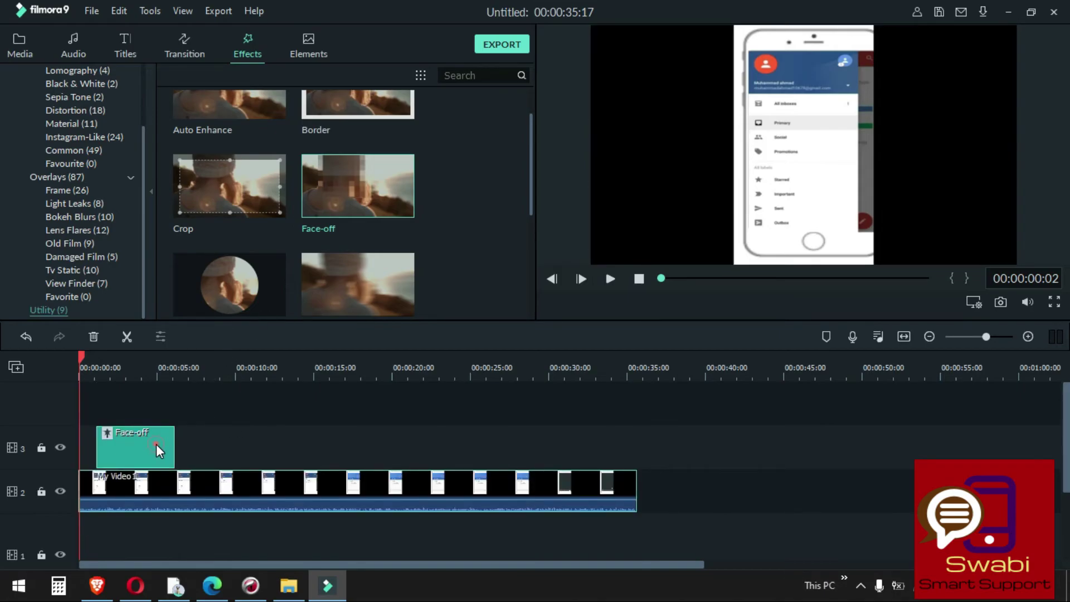
{"action": "key", "text": "Delete"}
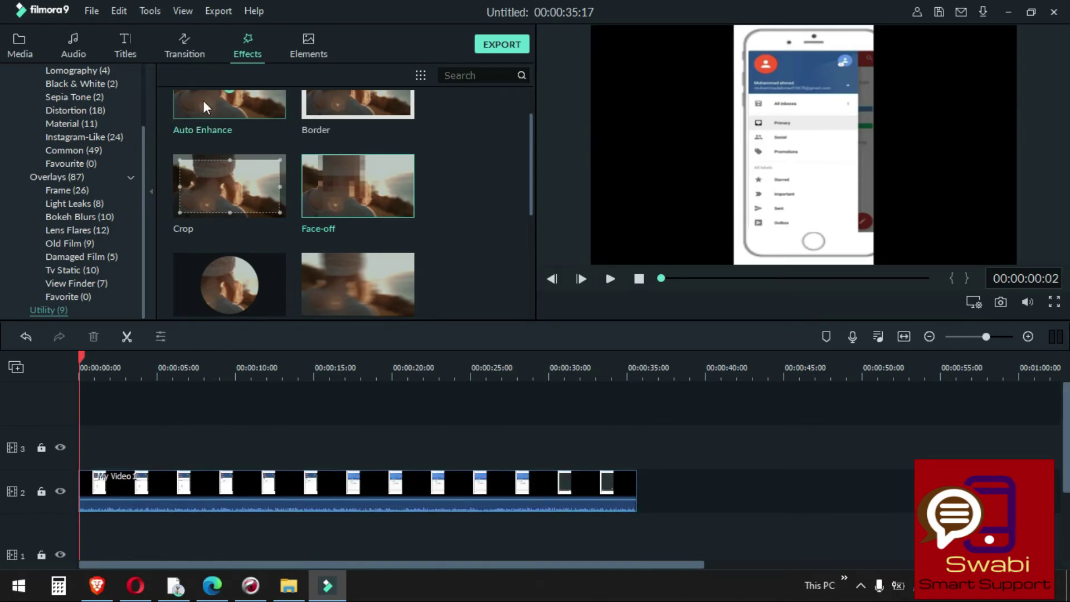
Add Element Love 2 from the Elements library to track 3 at about 10 seconds and play the video to preview it.
{"action": "scroll", "coordinate": [350, 186], "scroll_direction": "down", "scroll_amount": 5}
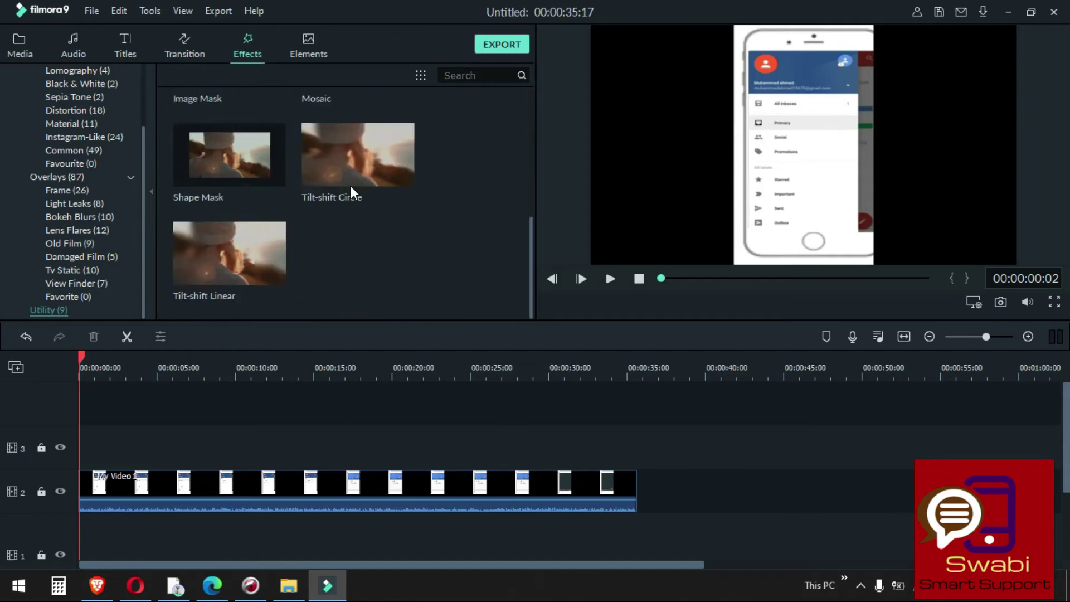
{"action": "scroll", "coordinate": [315, 269], "scroll_direction": "up", "scroll_amount": 5}
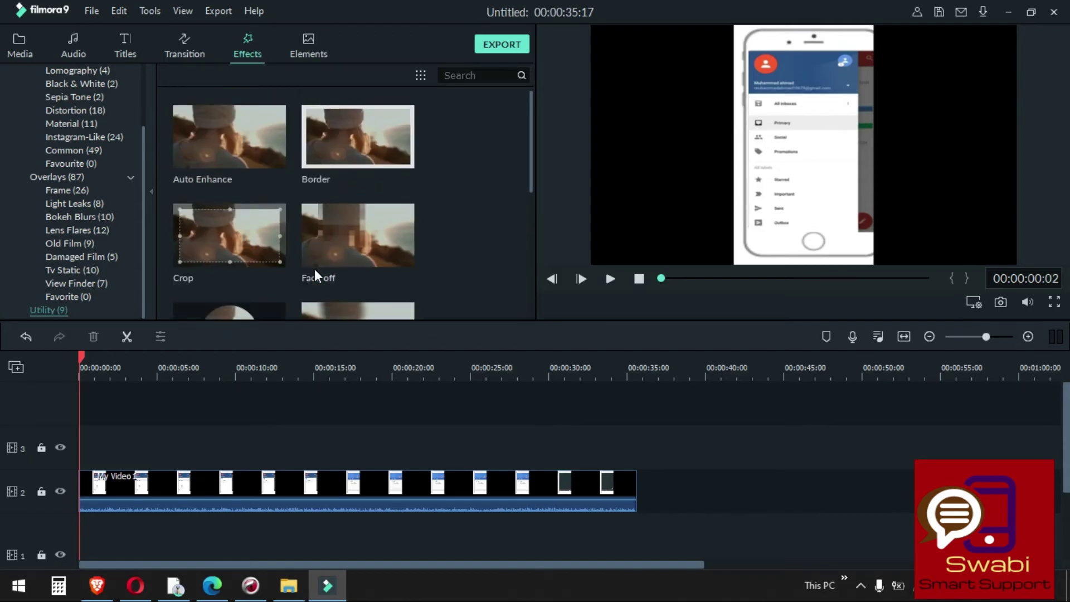
{"action": "left_click", "coordinate": [314, 50]}
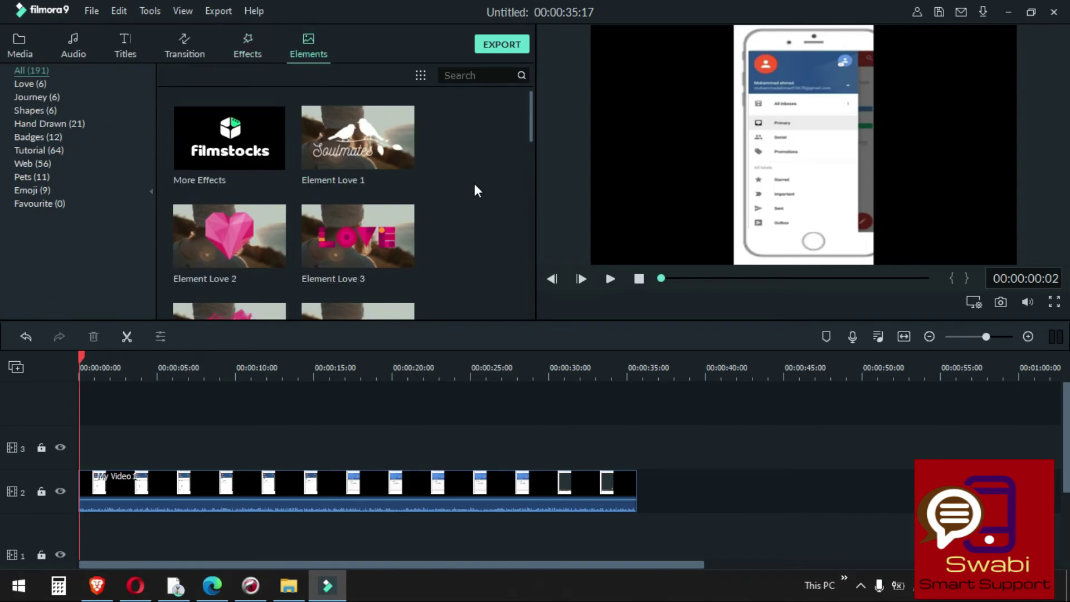
{"action": "scroll", "coordinate": [474, 186], "scroll_direction": "down", "scroll_amount": 5}
{"action": "scroll", "coordinate": [473, 183], "scroll_direction": "up", "scroll_amount": 5}
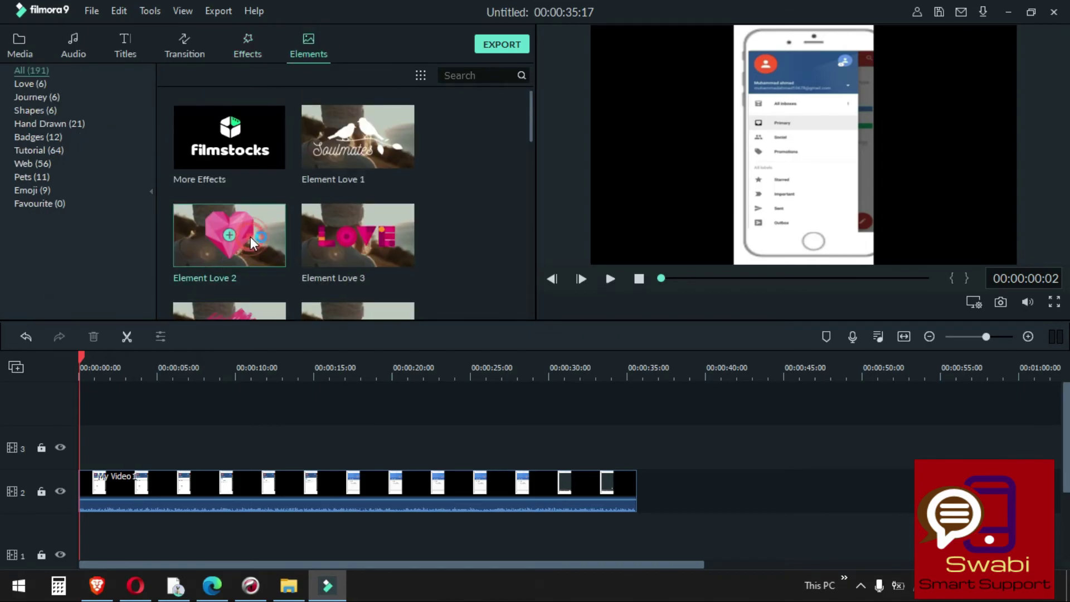
{"action": "left_click_drag", "start_coordinate": [249, 236], "coordinate": [191, 446]}
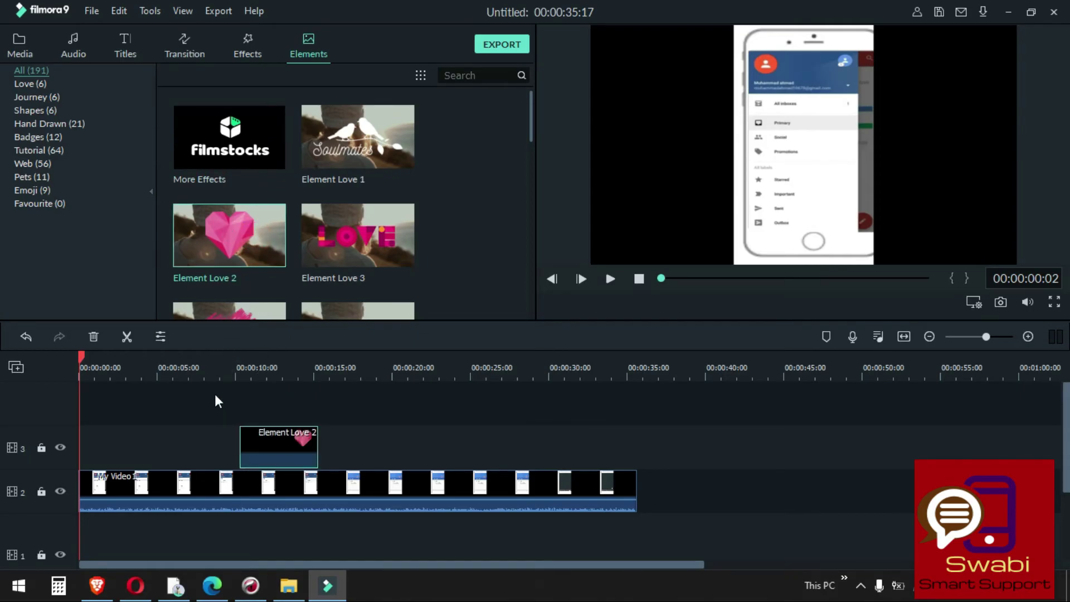
{"action": "left_click", "coordinate": [611, 279]}
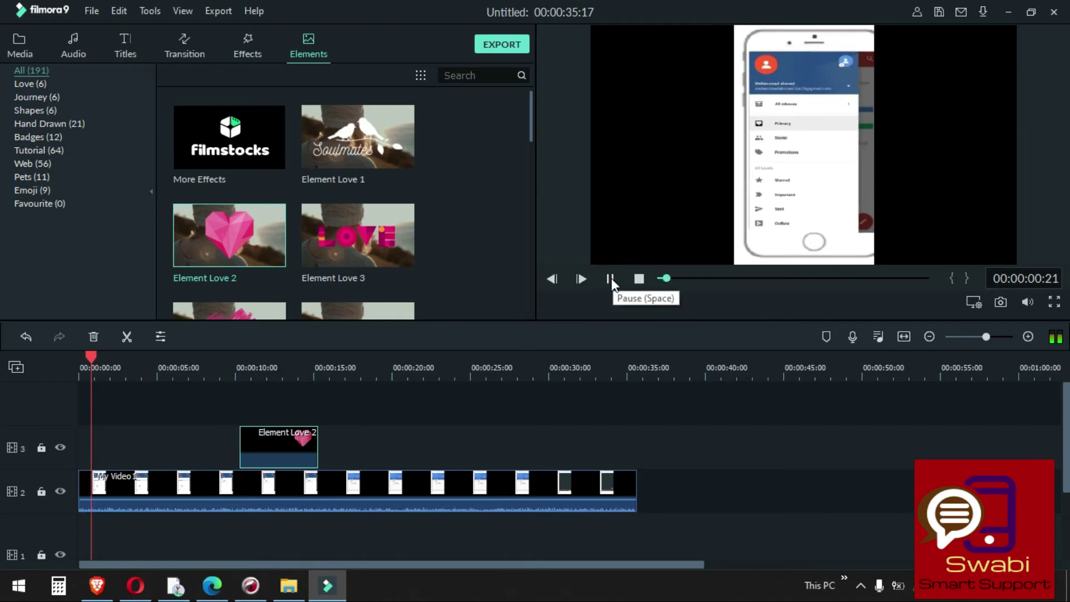
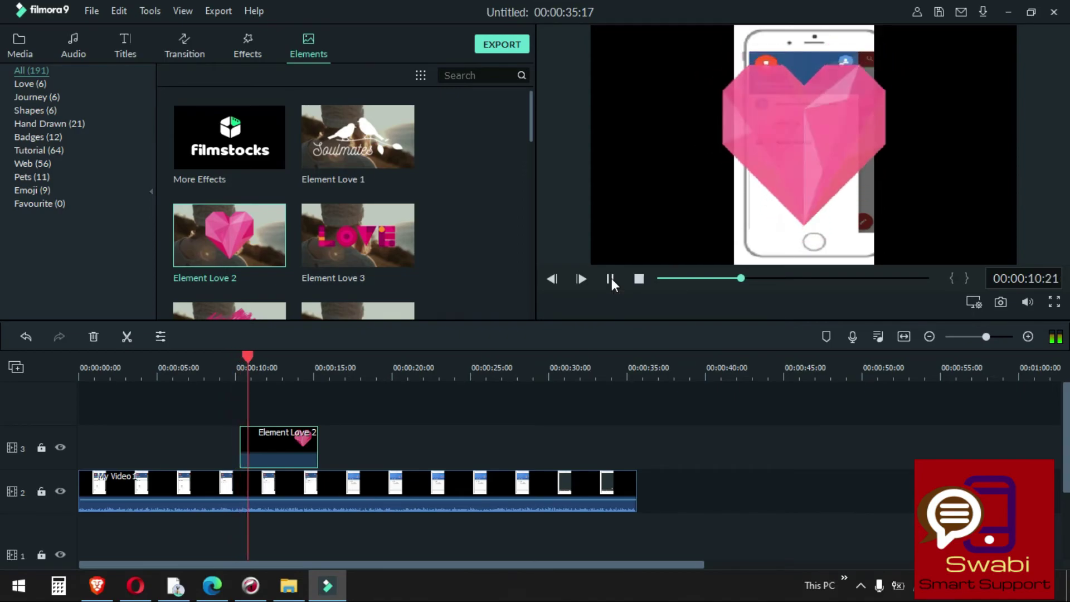
Enable Chroma Key for Element Love 2, sample the key colour from the phone screen in the preview, and apply the settings.
{"action": "double_click", "coordinate": [272, 445]}
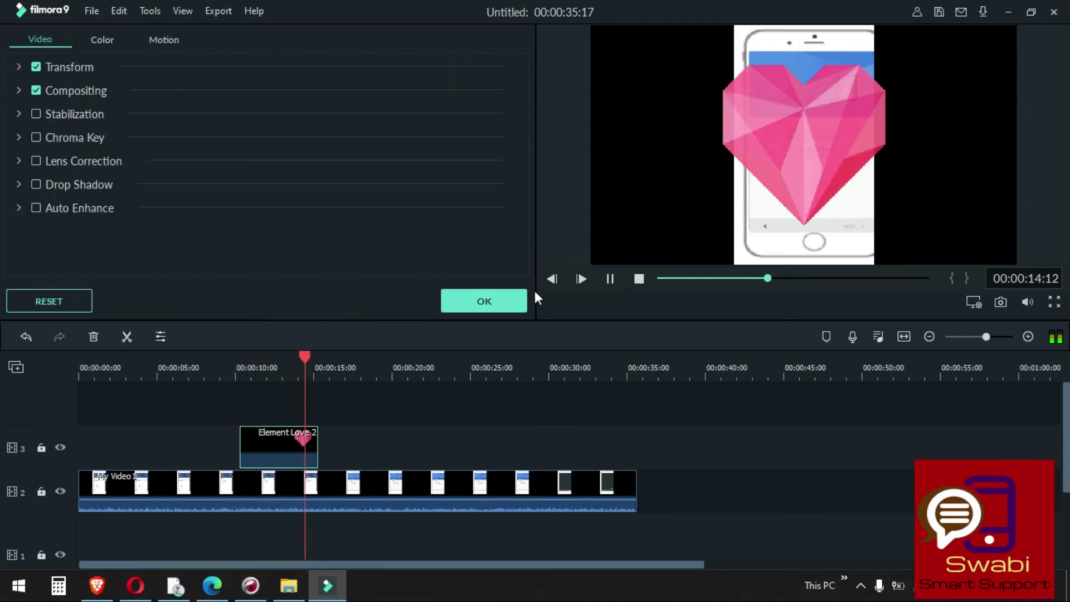
{"action": "left_click", "coordinate": [75, 138]}
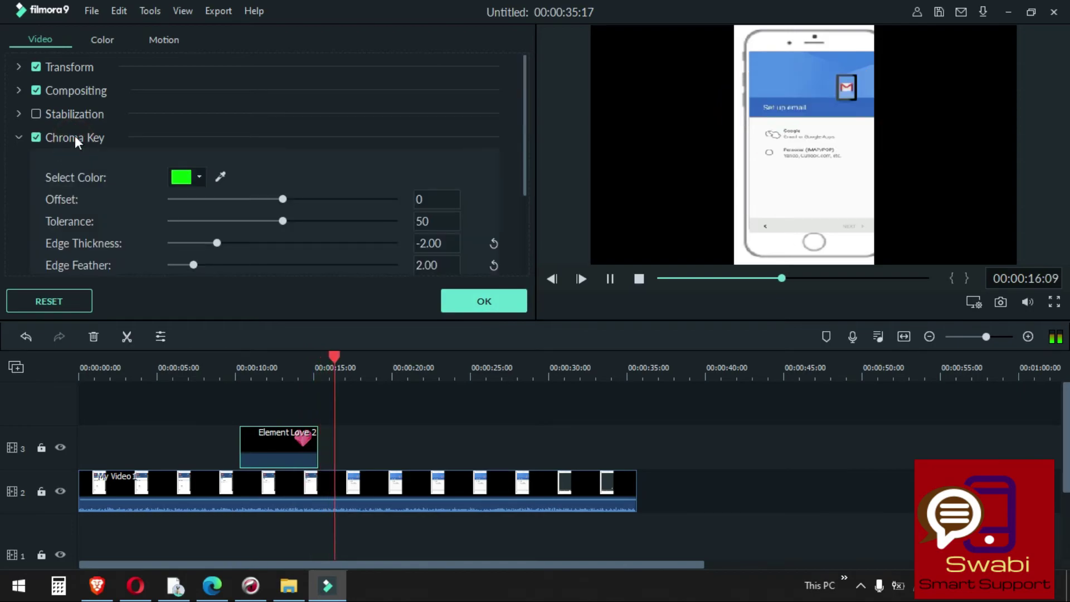
{"action": "left_click", "coordinate": [219, 176]}
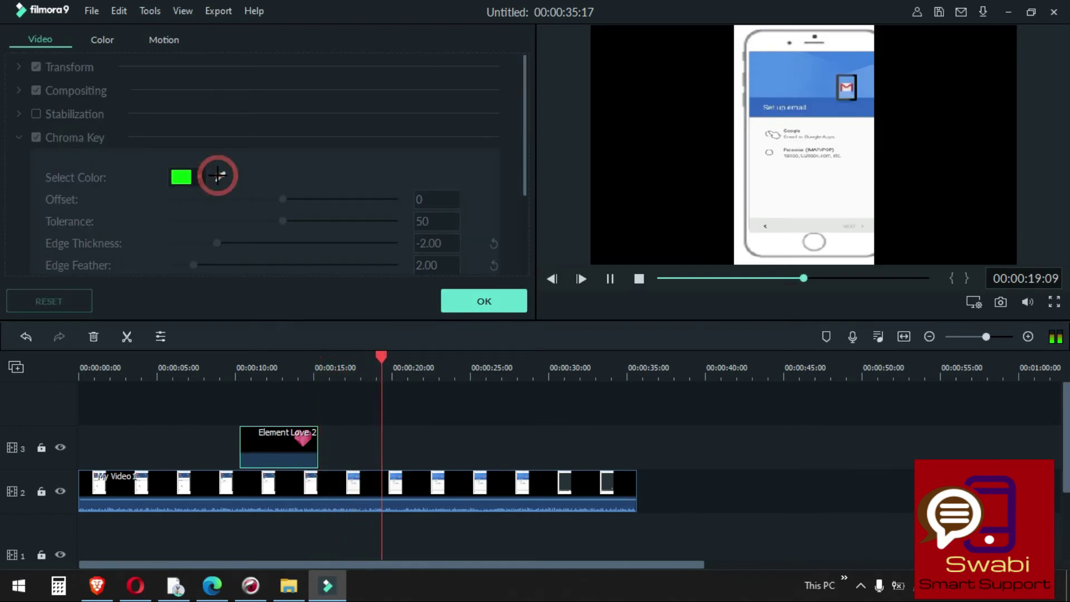
{"action": "left_click", "coordinate": [805, 174]}
{"action": "left_click", "coordinate": [486, 304]}
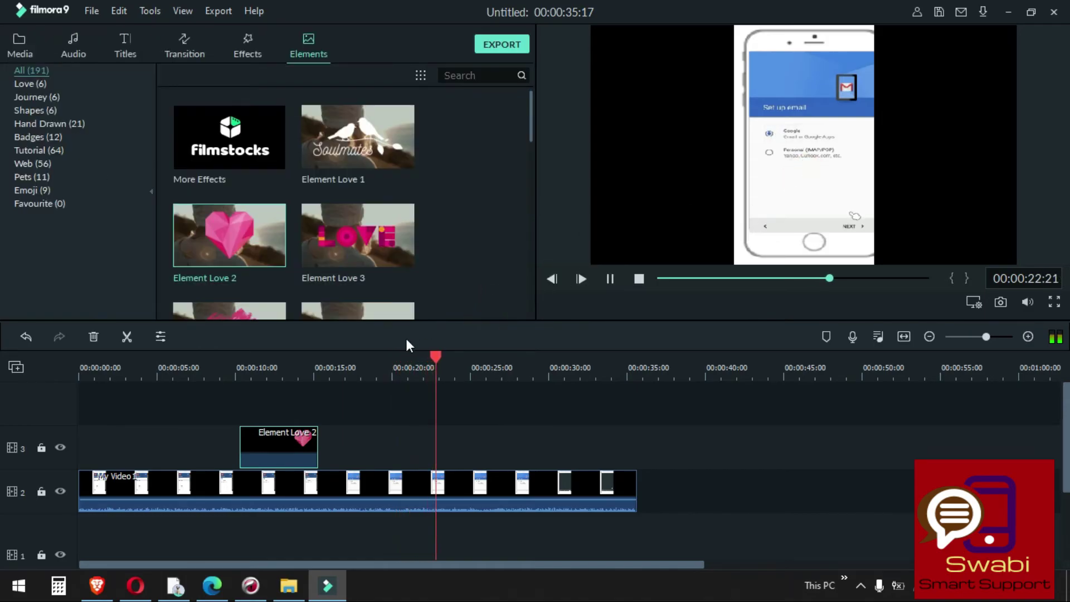
Shrink the heart element, place it over the lower part of the phone screen, and preview it from about 8 seconds.
{"action": "left_click", "coordinate": [611, 278]}
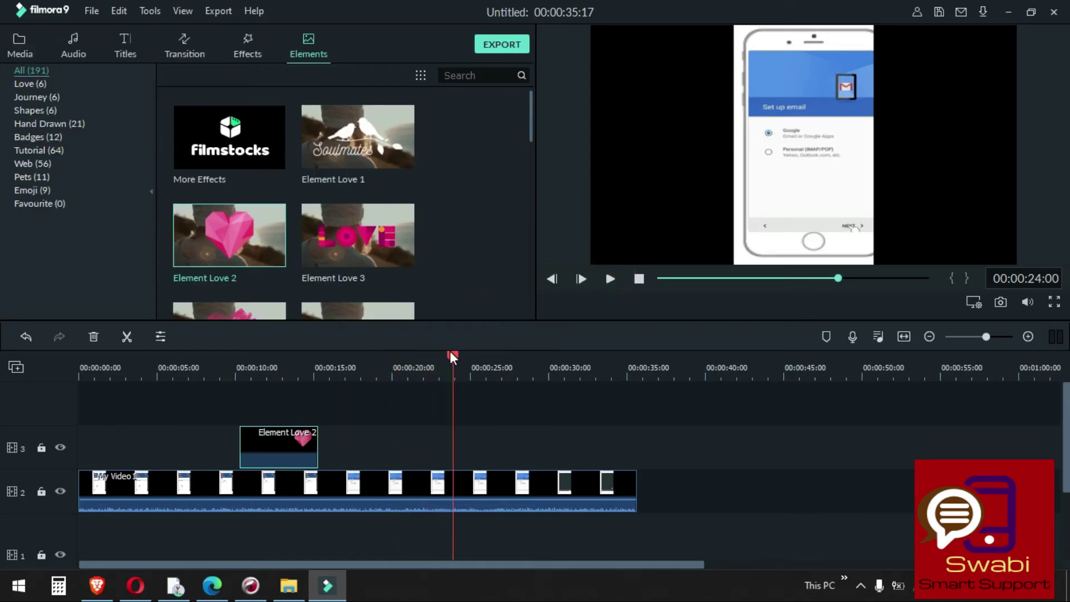
{"action": "left_click_drag", "start_coordinate": [450, 350], "coordinate": [272, 342]}
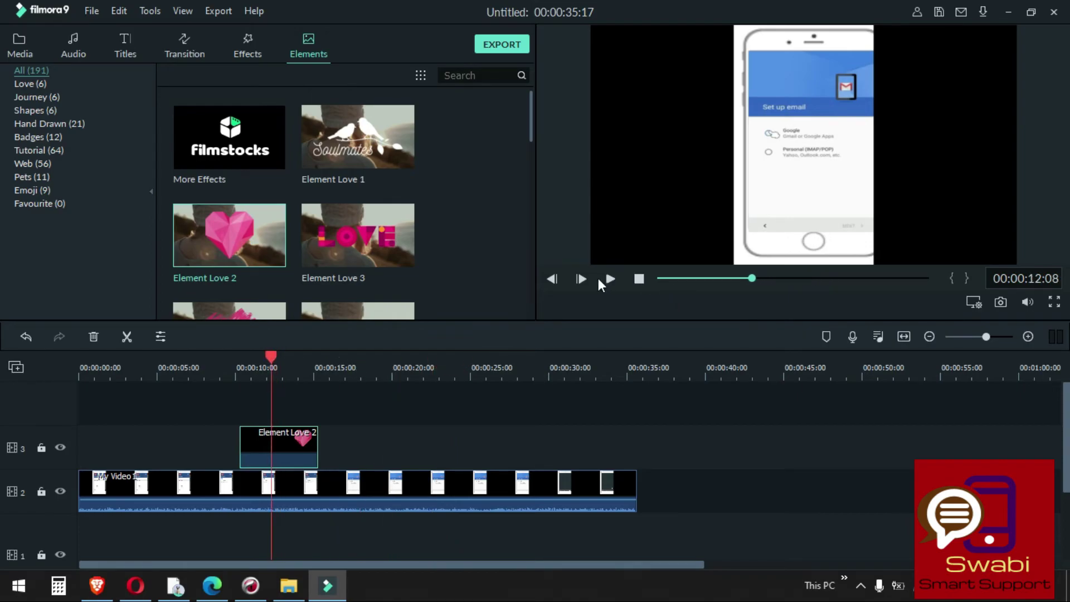
{"action": "double_click", "coordinate": [800, 146]}
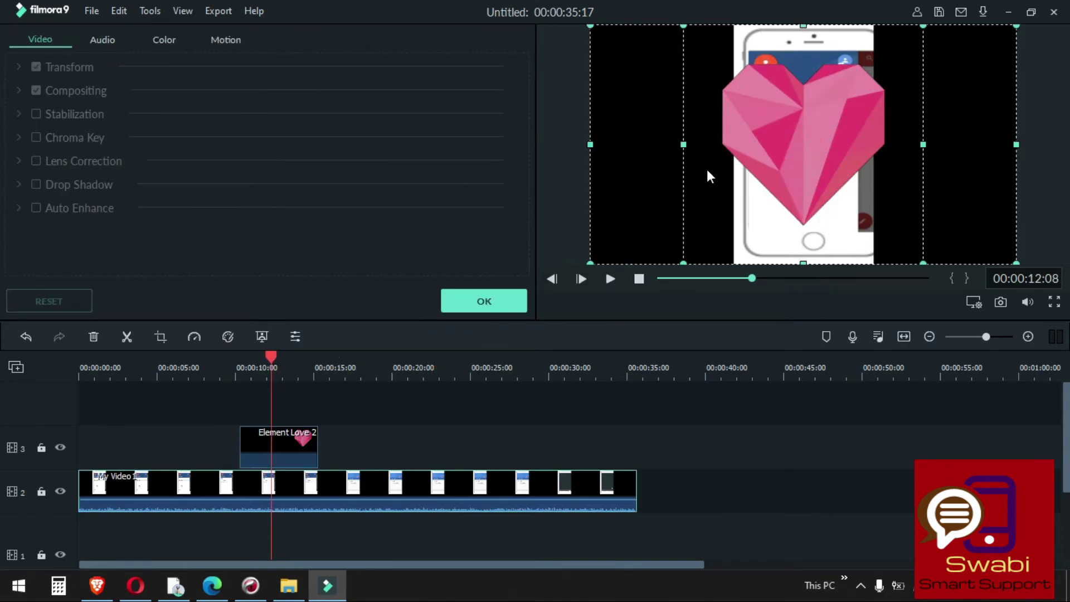
{"action": "left_click", "coordinate": [482, 299]}
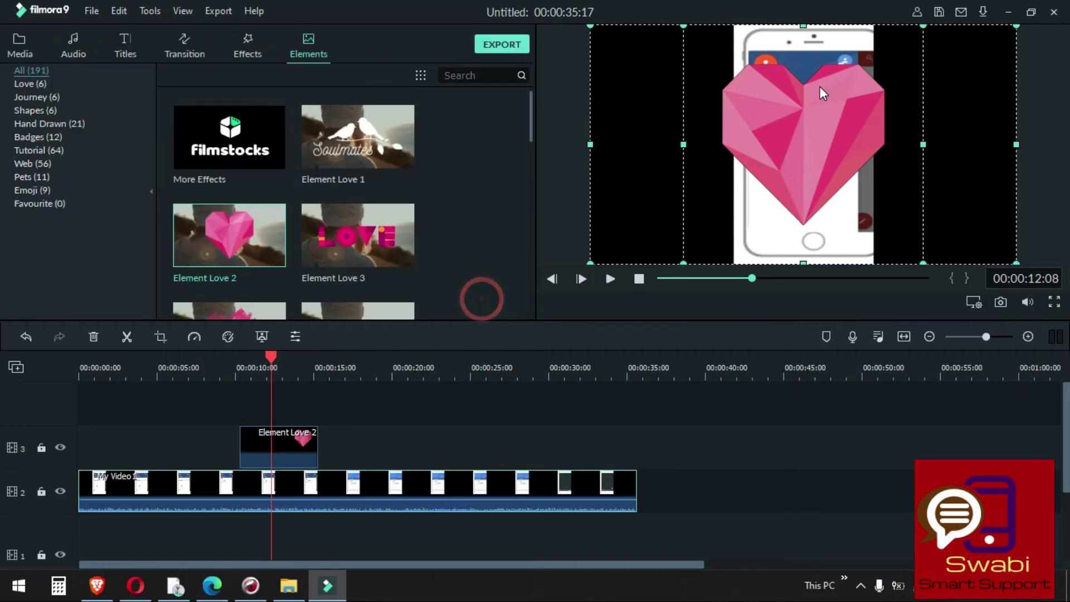
{"action": "left_click_drag", "start_coordinate": [803, 26], "coordinate": [803, 134]}
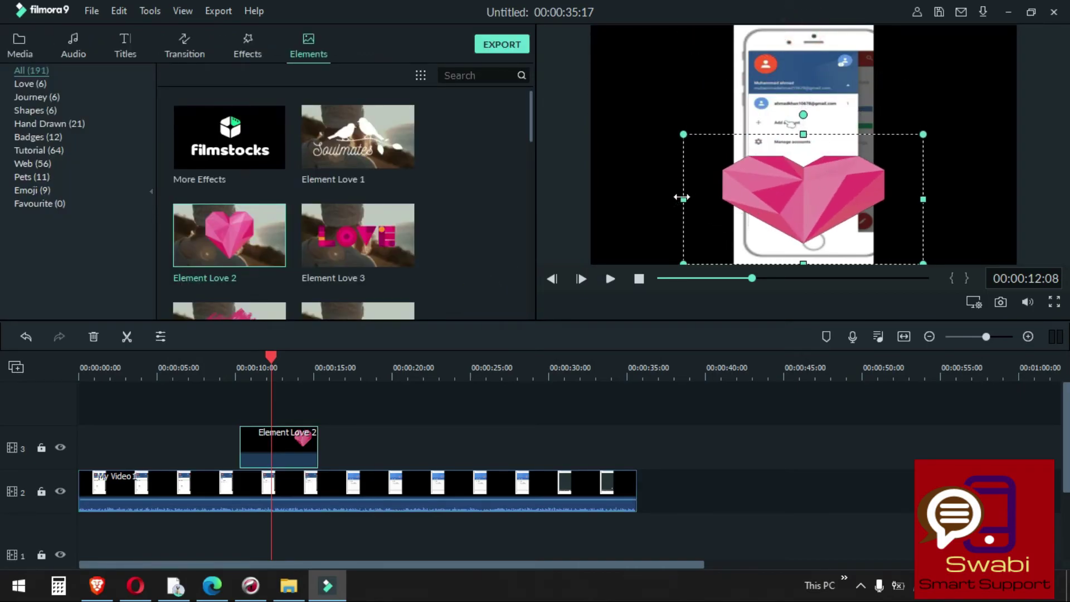
{"action": "left_click_drag", "start_coordinate": [682, 197], "coordinate": [837, 204]}
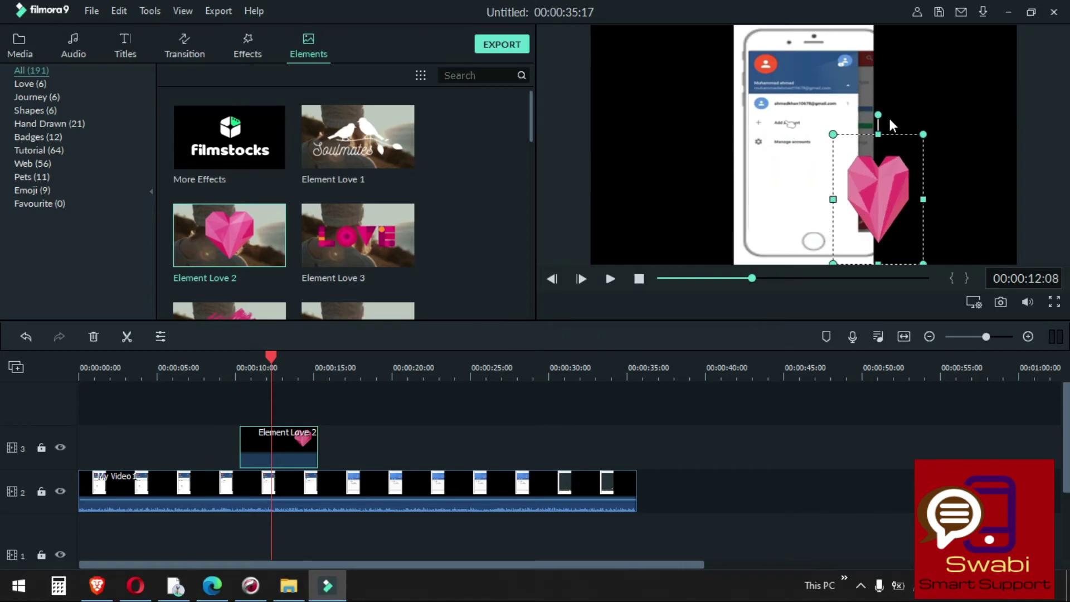
{"action": "left_click_drag", "start_coordinate": [876, 129], "coordinate": [875, 172]}
{"action": "left_click_drag", "start_coordinate": [890, 213], "coordinate": [820, 195]}
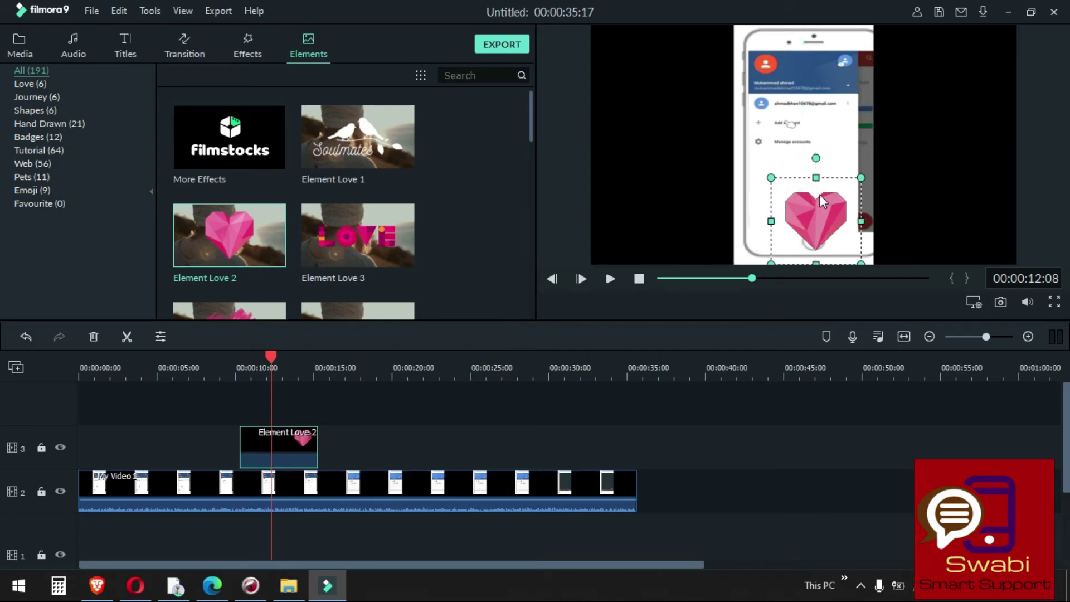
{"action": "left_click", "coordinate": [207, 366]}
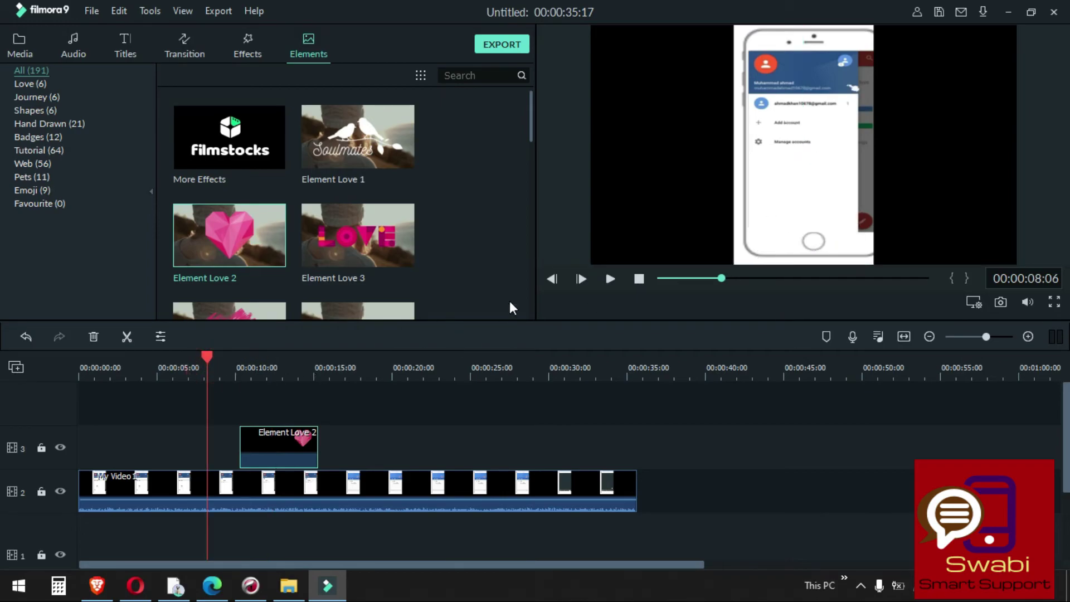
{"action": "left_click", "coordinate": [610, 278]}
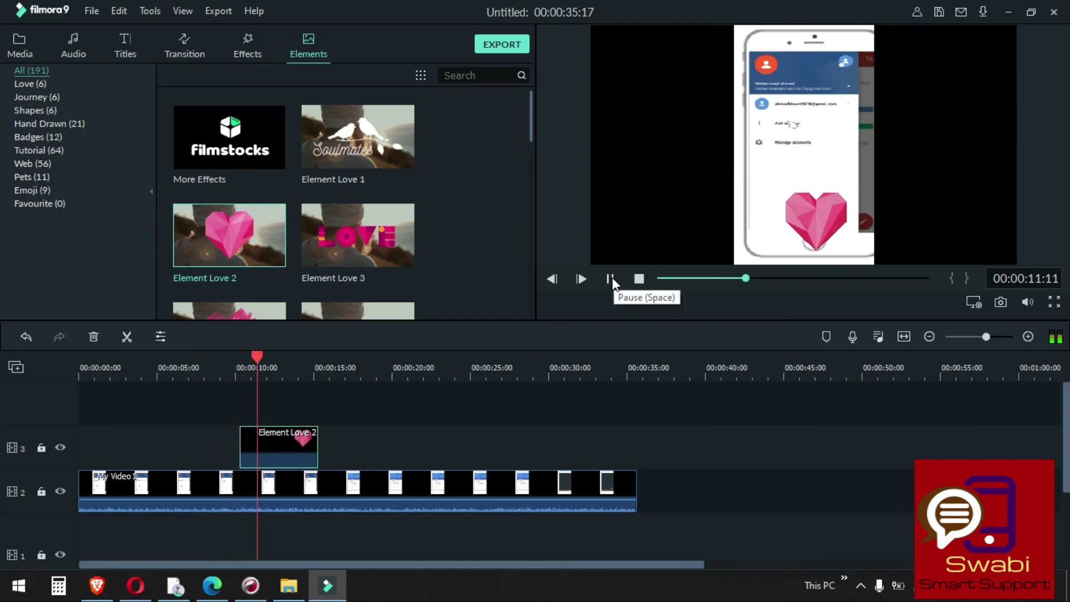
Try trimming the end of Element Love 2 to 00:00:11:21, preview it, and extend the clip back to its full length.
{"action": "left_click_drag", "start_coordinate": [317, 441], "coordinate": [292, 441]}
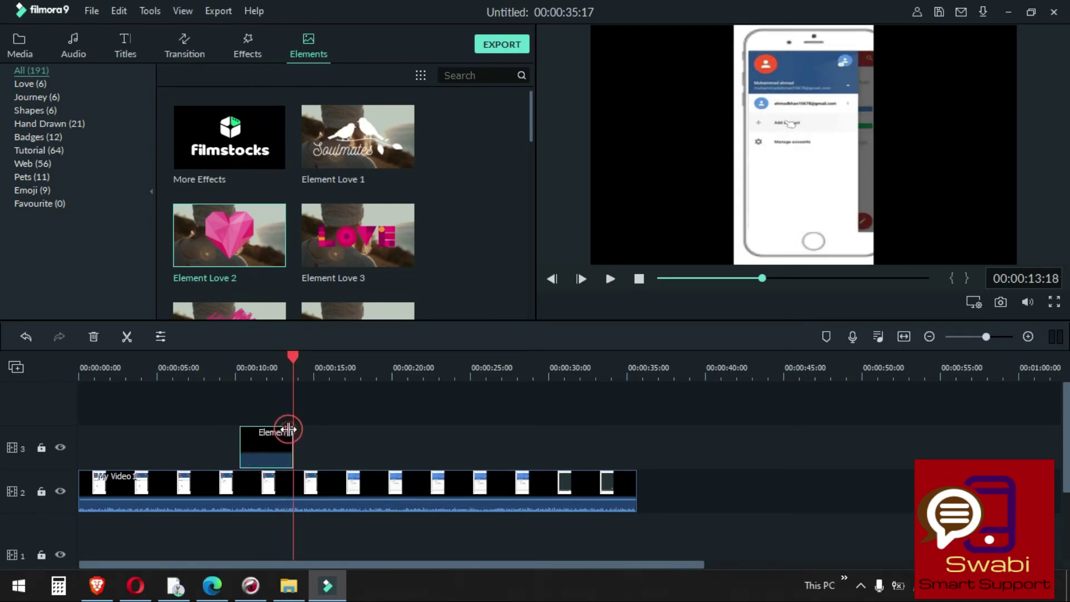
{"action": "left_click_drag", "start_coordinate": [288, 429], "coordinate": [264, 432]}
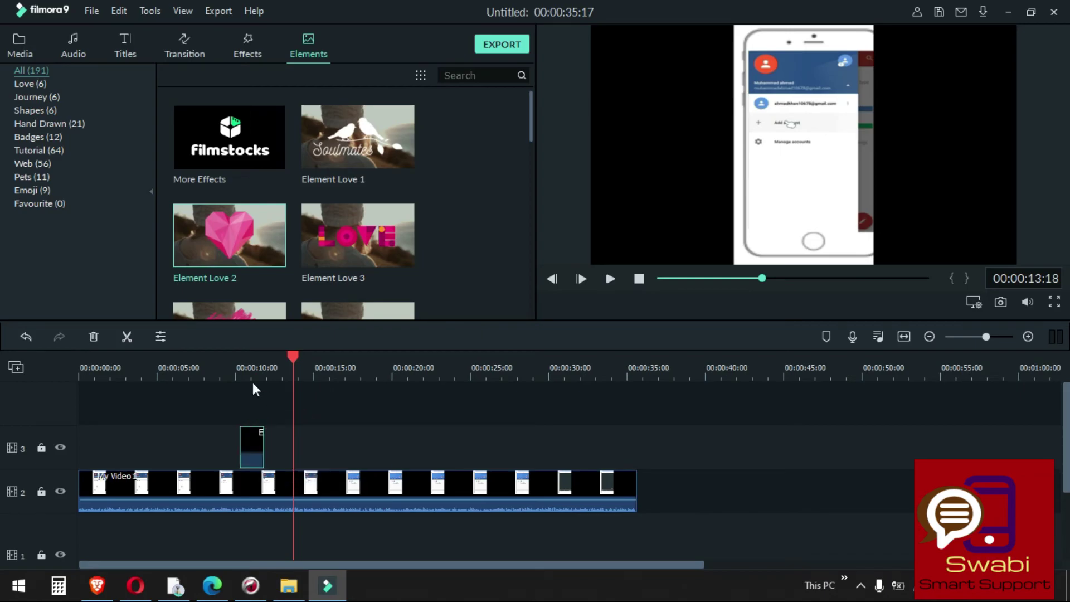
{"action": "left_click", "coordinate": [217, 368]}
{"action": "left_click", "coordinate": [609, 279]}
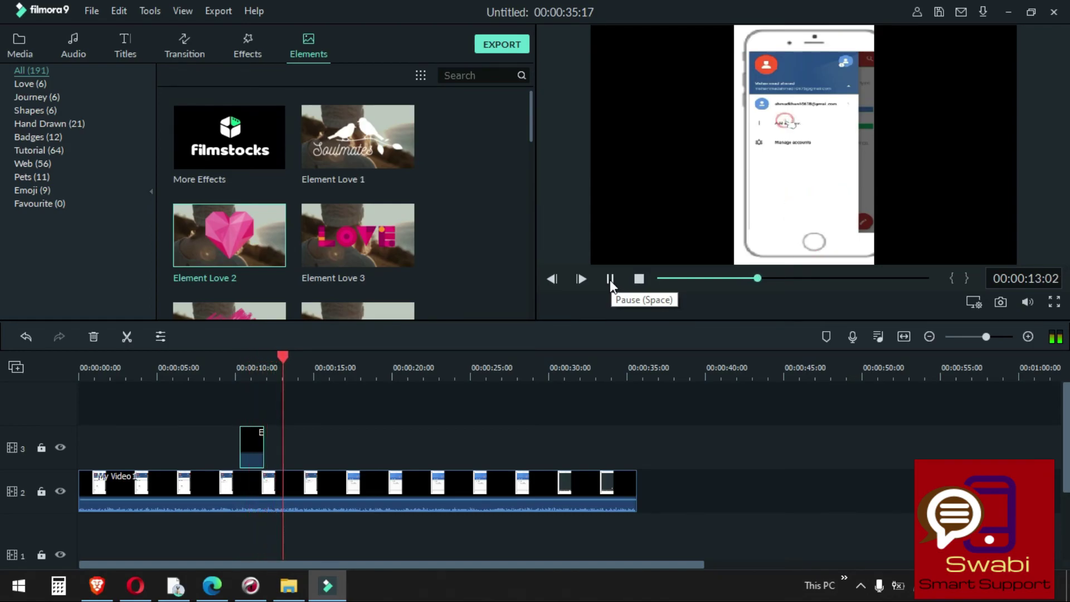
{"action": "left_click", "coordinate": [262, 453]}
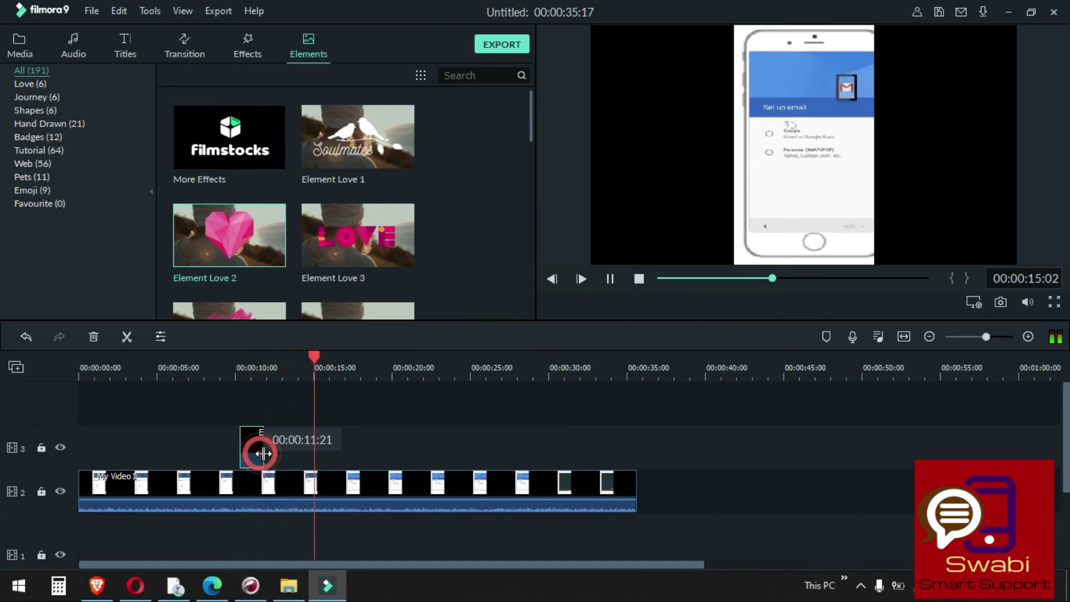
{"action": "left_click_drag", "start_coordinate": [262, 453], "coordinate": [312, 450]}
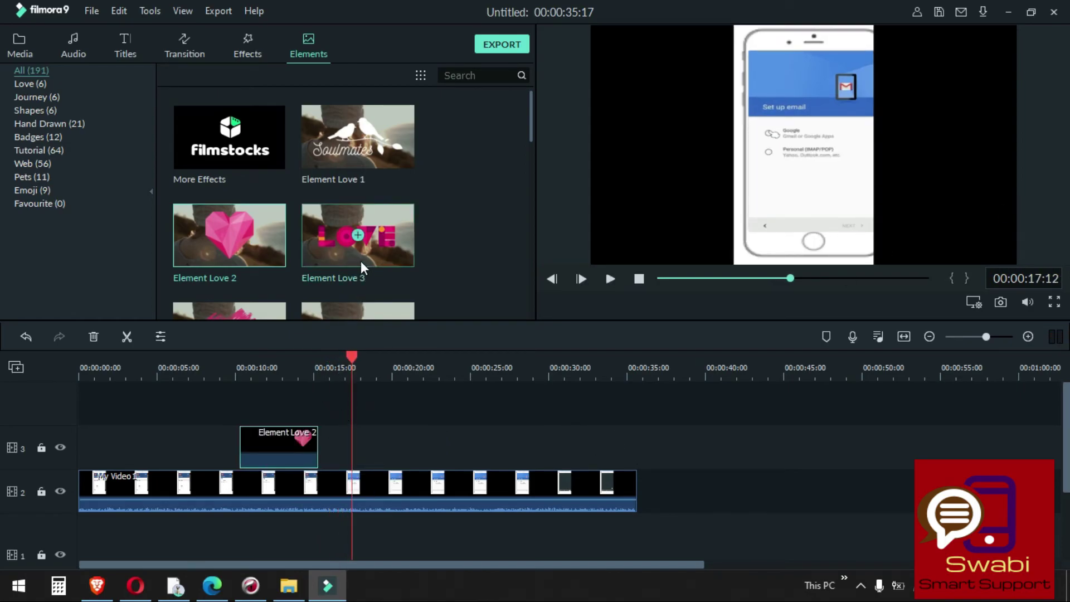
{"action": "left_click", "coordinate": [281, 427]}
Add Element Love 3 to track 3 at about 18 seconds, after the heart element, and play the video.
{"action": "left_click_drag", "start_coordinate": [375, 278], "coordinate": [367, 448]}
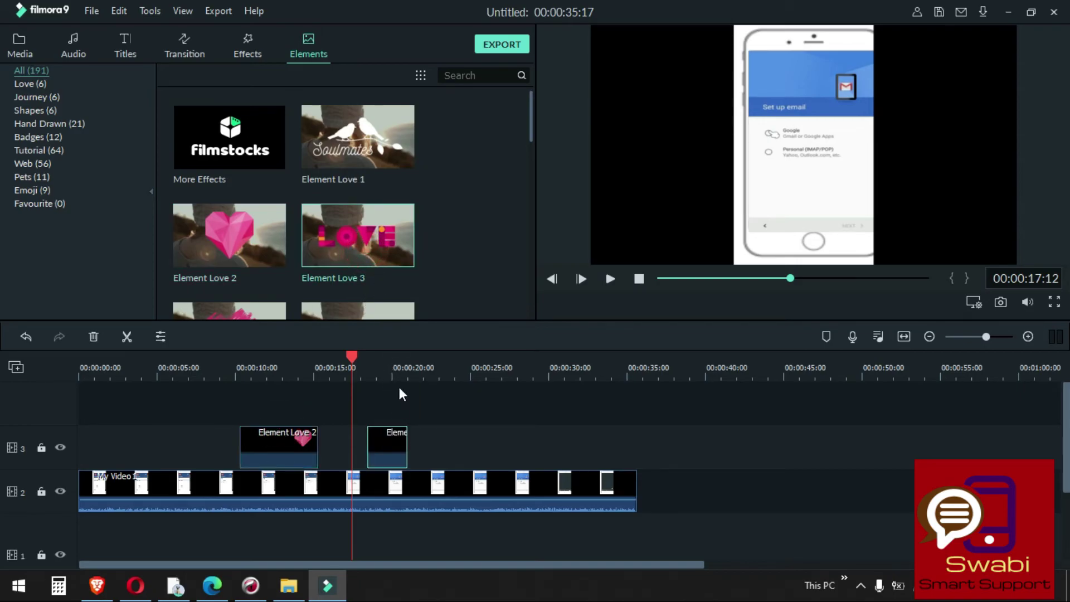
{"action": "left_click", "coordinate": [610, 278]}
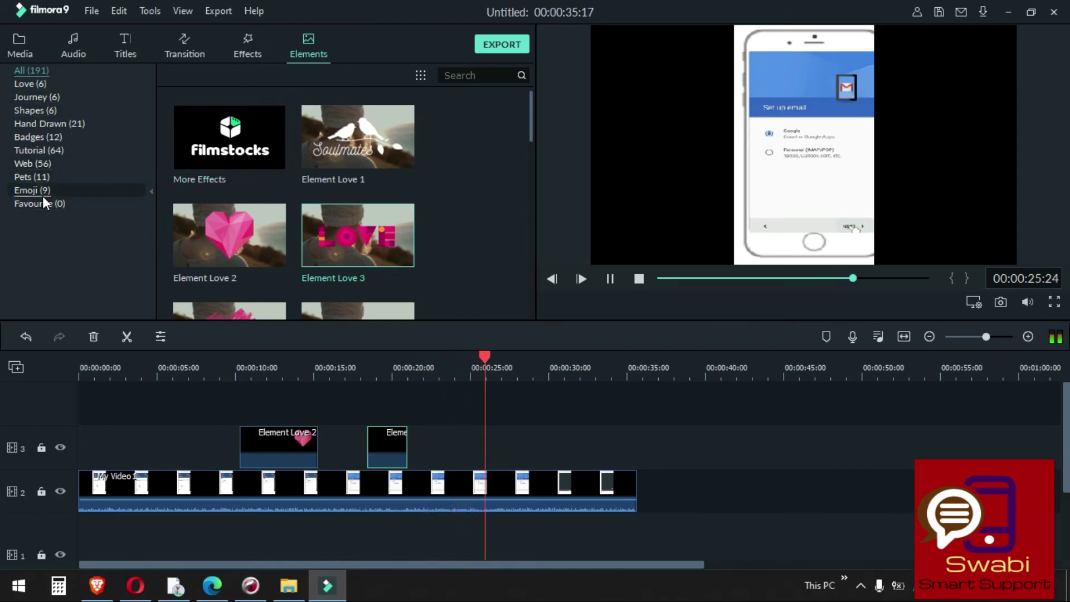
Browse the Love, Journey and Shapes element categories and look through their available elements.
{"action": "left_click", "coordinate": [42, 83]}
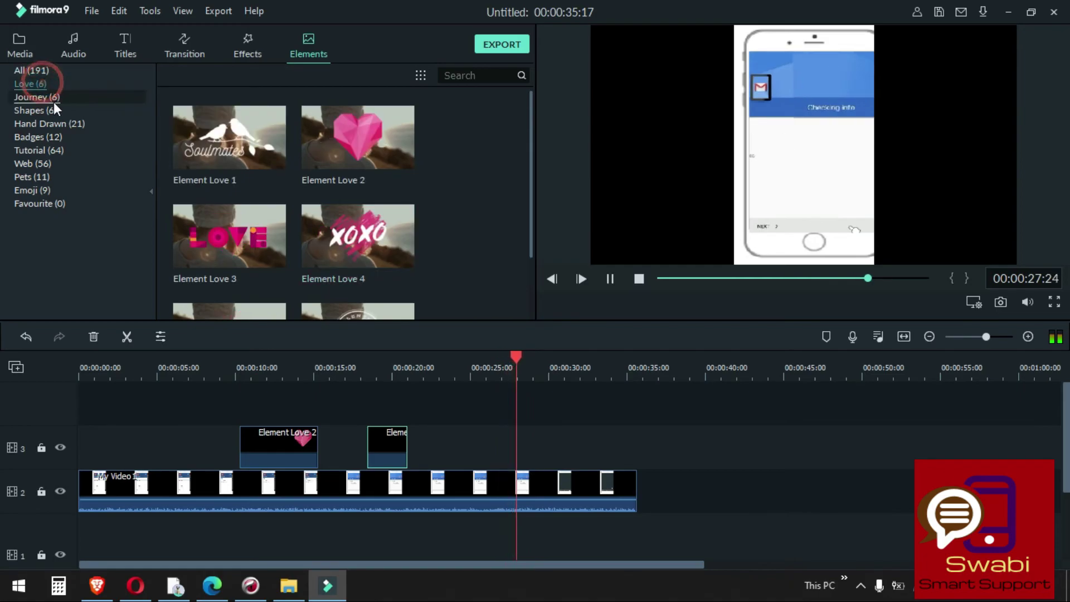
{"action": "left_click", "coordinate": [45, 98]}
{"action": "scroll", "coordinate": [234, 161], "scroll_direction": "down", "scroll_amount": 2}
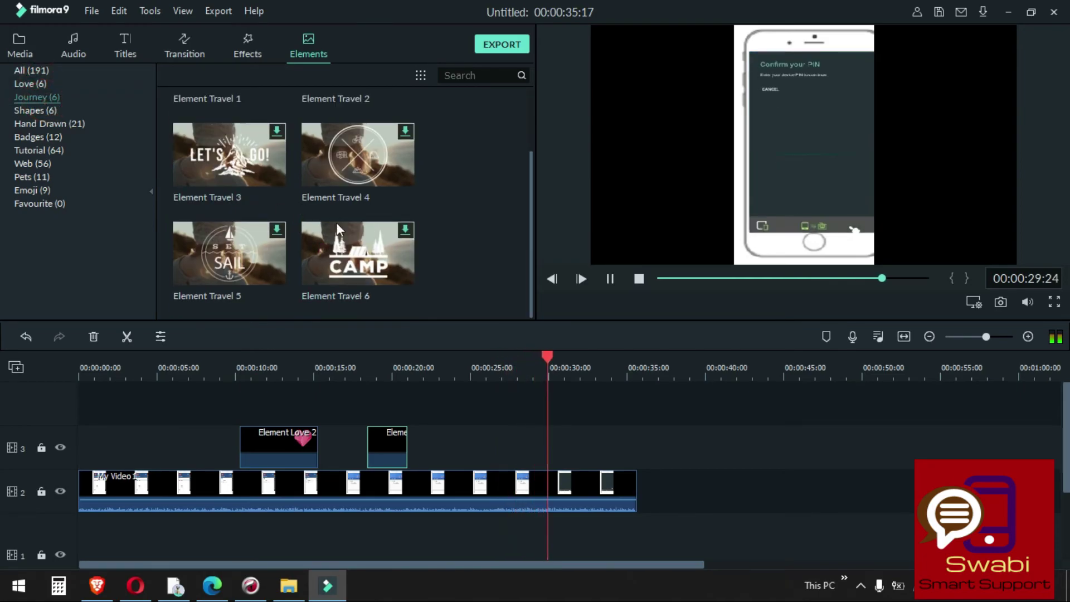
{"action": "scroll", "coordinate": [312, 184], "scroll_direction": "up", "scroll_amount": 2}
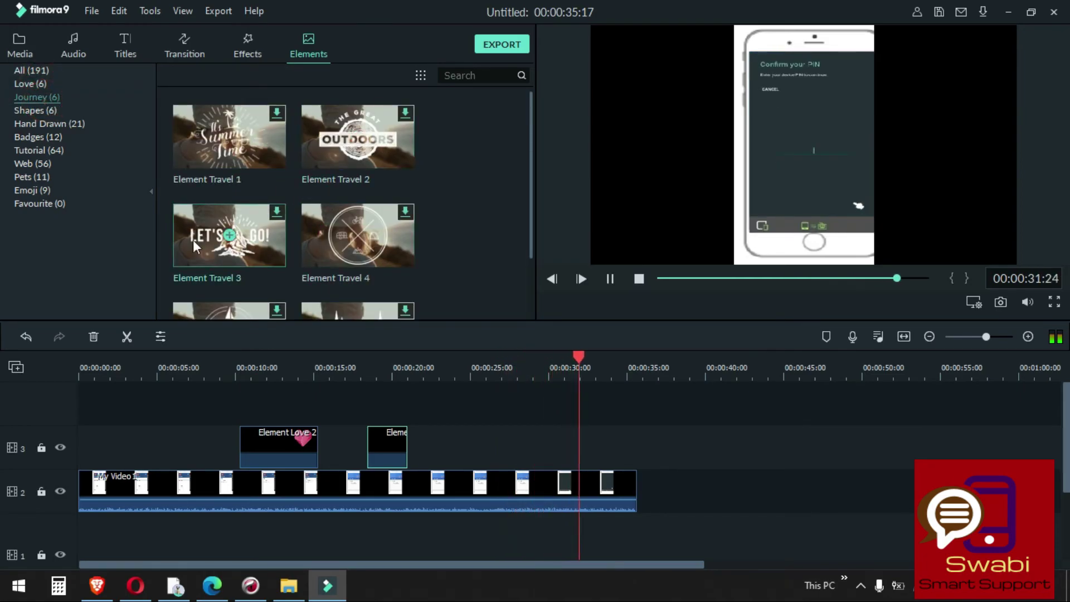
{"action": "left_click", "coordinate": [45, 109]}
{"action": "scroll", "coordinate": [267, 161], "scroll_direction": "down", "scroll_amount": 1}
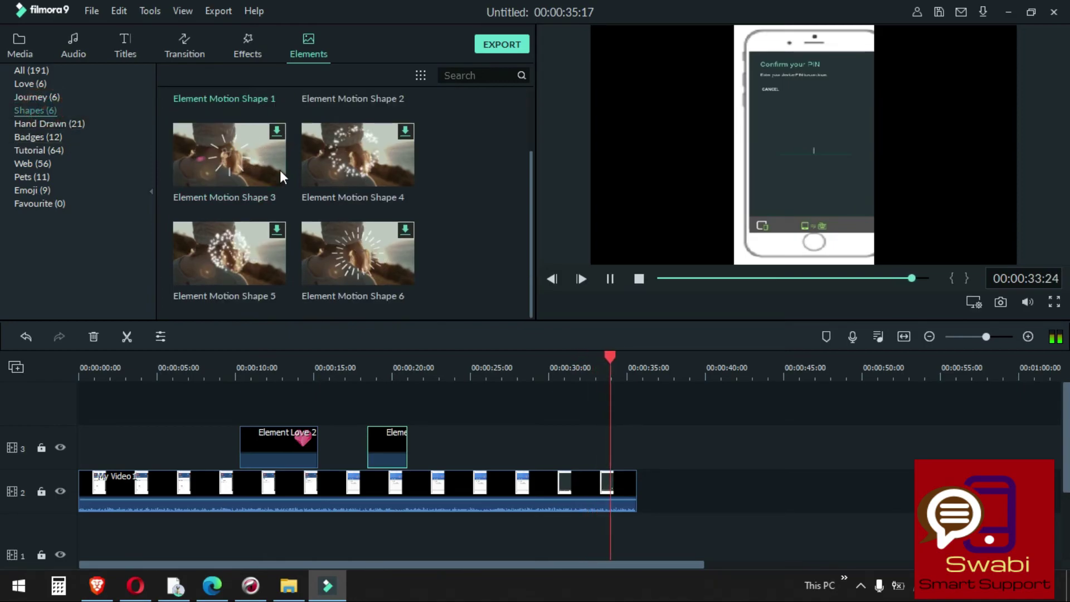
{"action": "scroll", "coordinate": [312, 178], "scroll_direction": "up", "scroll_amount": 1}
{"action": "scroll", "coordinate": [356, 245], "scroll_direction": "down", "scroll_amount": 1}
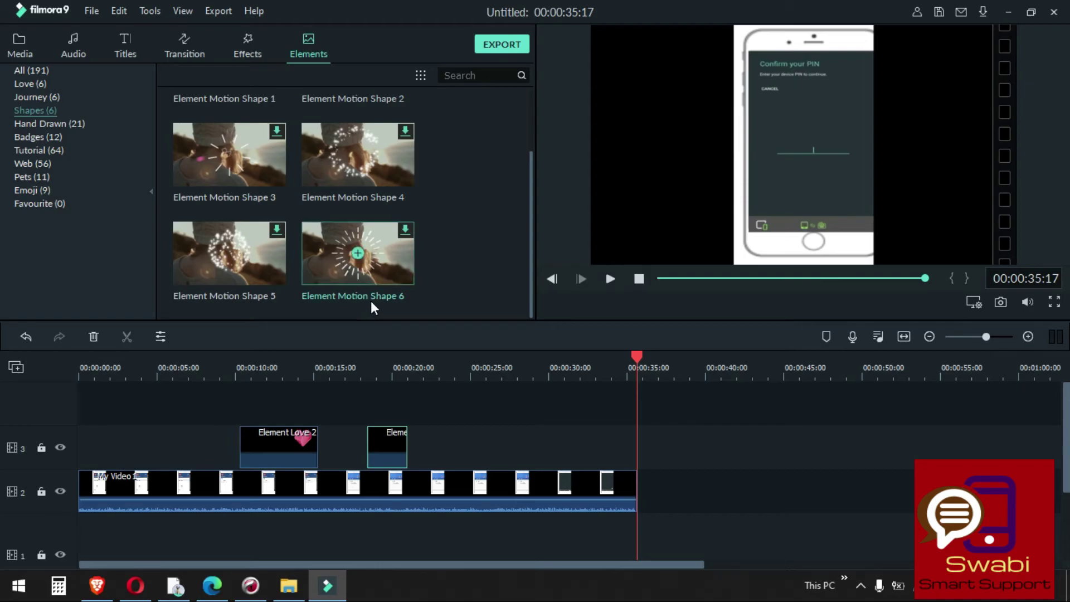
Download Element Motion Shape 6 and add it to track 1 right after the end of the video clip.
{"action": "left_click", "coordinate": [377, 252]}
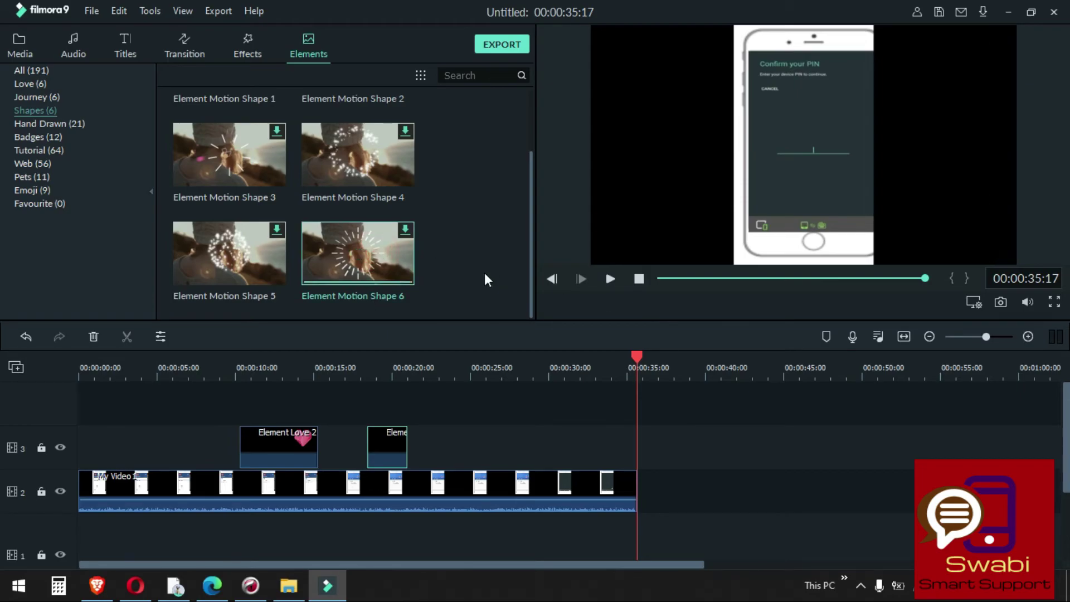
{"action": "mouse_move", "coordinate": [370, 268]}
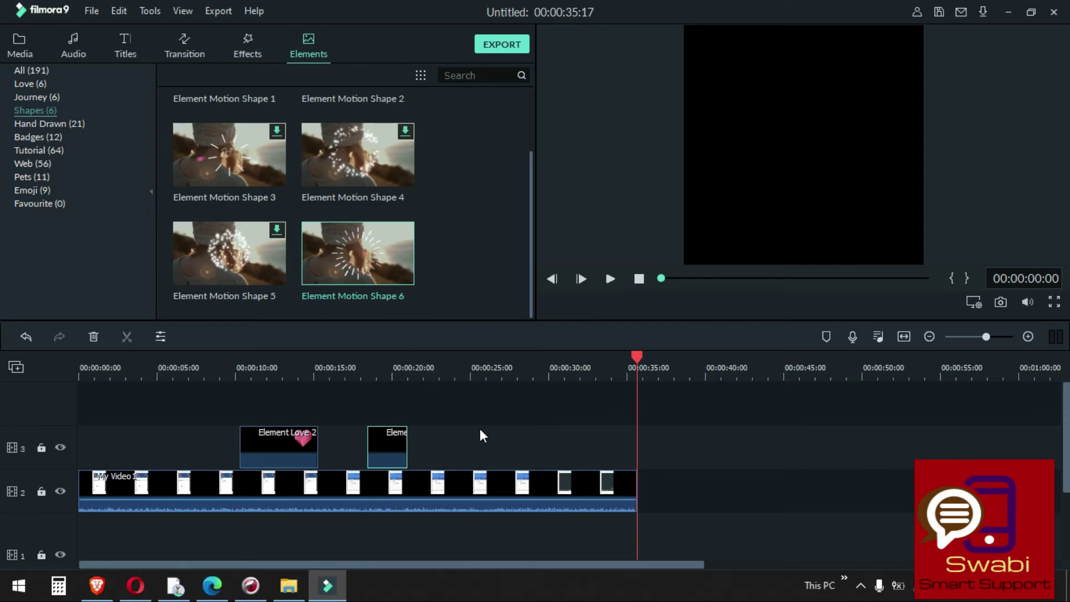
{"action": "left_click", "coordinate": [358, 253]}
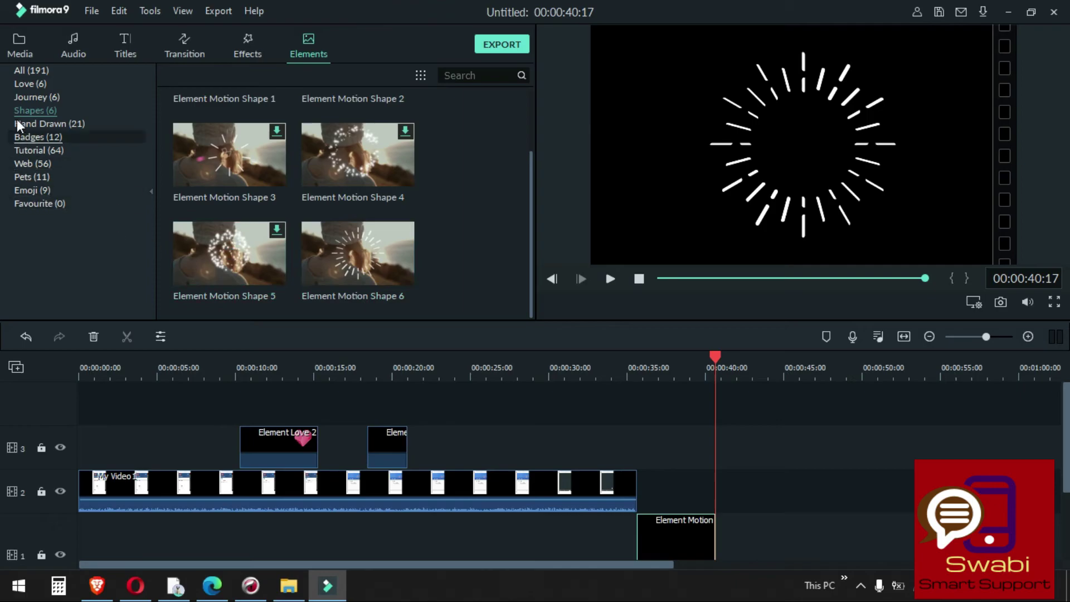
Find Tutorial Element White 5 in the Tutorial elements and add it to track 3 at about 25 seconds.
{"action": "left_click", "coordinate": [43, 151]}
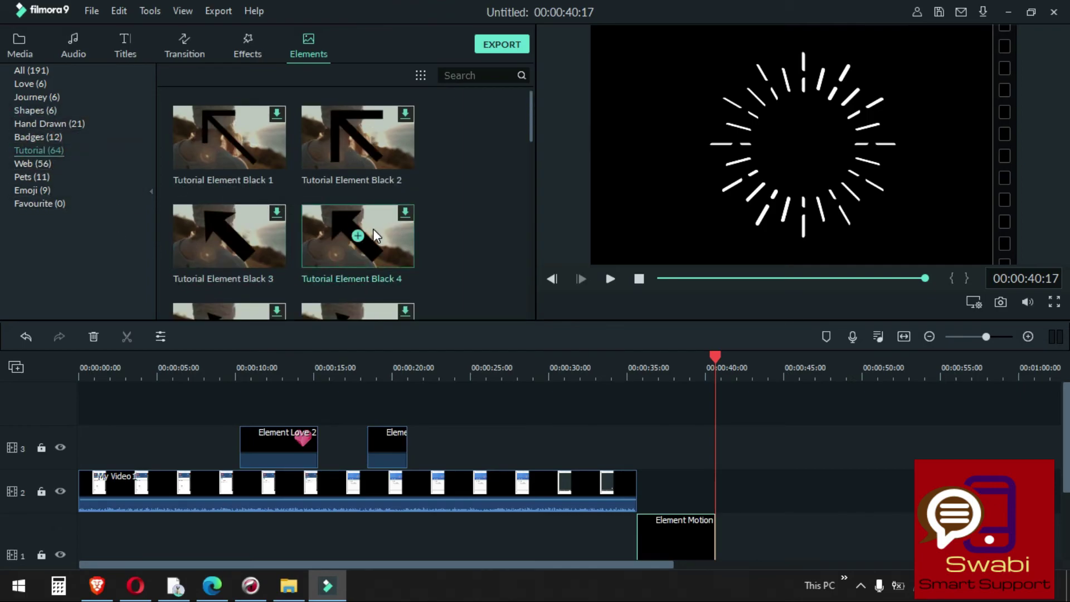
{"action": "scroll", "coordinate": [372, 229], "scroll_direction": "down", "scroll_amount": 10}
{"action": "scroll", "coordinate": [368, 227], "scroll_direction": "up", "scroll_amount": 10}
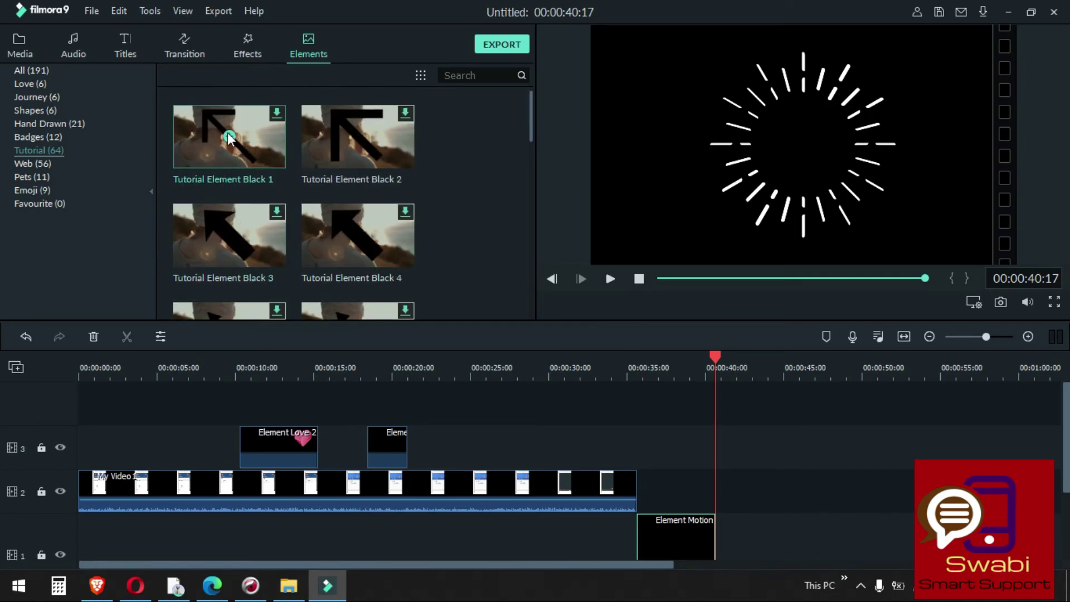
{"action": "scroll", "coordinate": [309, 192], "scroll_direction": "down", "scroll_amount": 3}
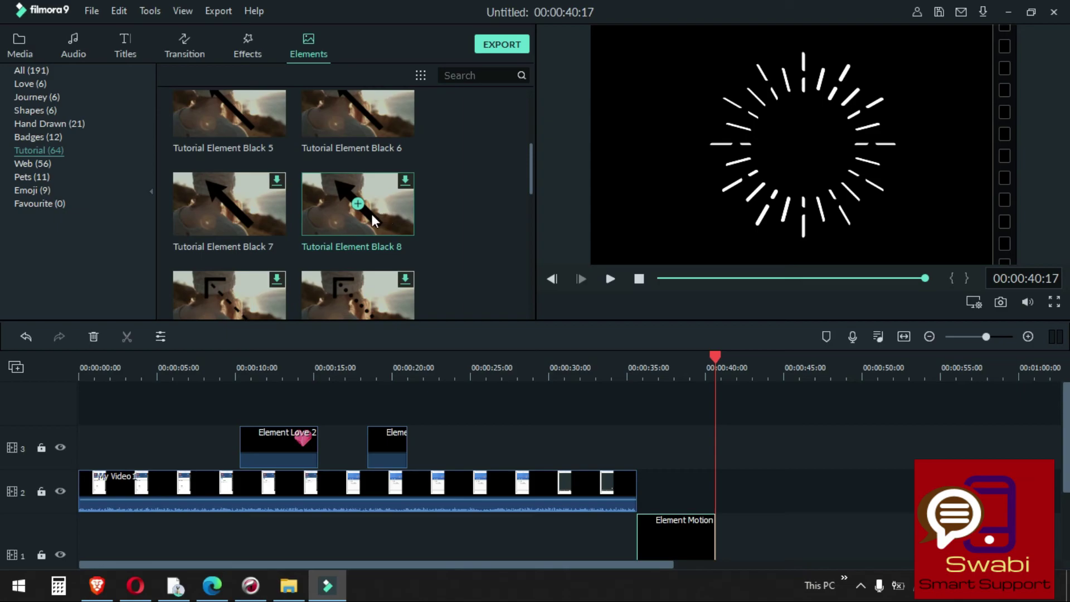
{"action": "scroll", "coordinate": [372, 220], "scroll_direction": "down", "scroll_amount": 3}
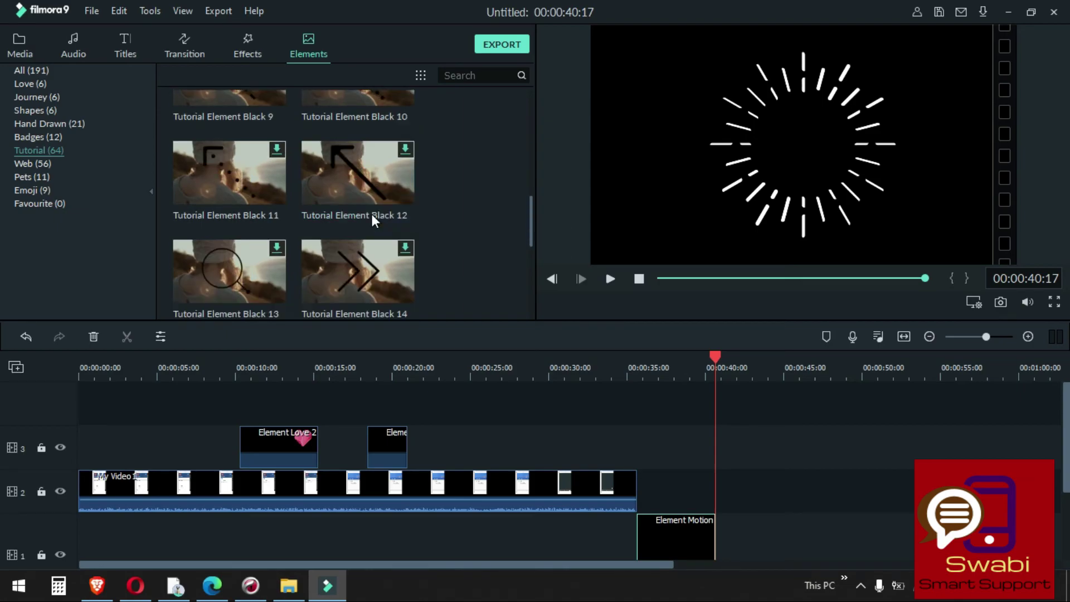
{"action": "scroll", "coordinate": [373, 219], "scroll_direction": "down", "scroll_amount": 12}
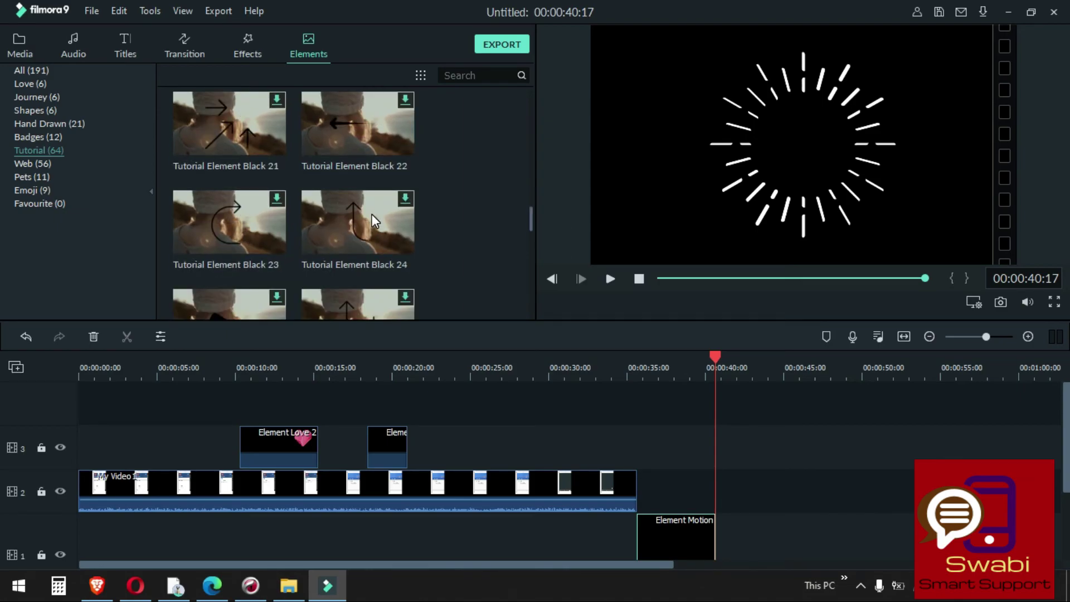
{"action": "scroll", "coordinate": [372, 219], "scroll_direction": "down", "scroll_amount": 6}
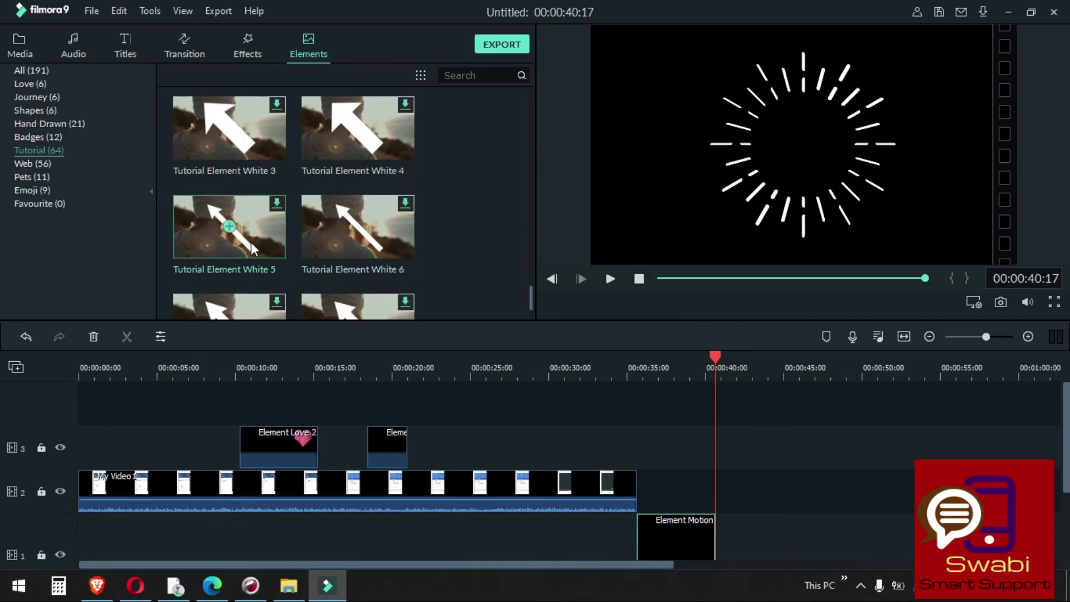
{"action": "left_click_drag", "start_coordinate": [247, 238], "coordinate": [481, 440]}
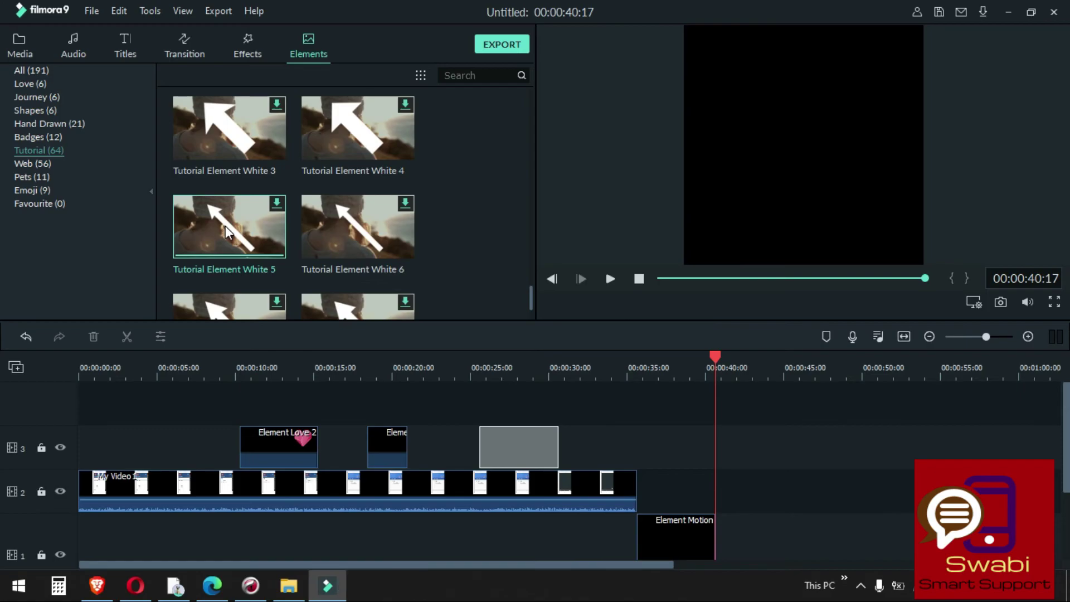
Preview the white arrow element over the video from about 24 to 30 seconds.
{"action": "left_click", "coordinate": [459, 368]}
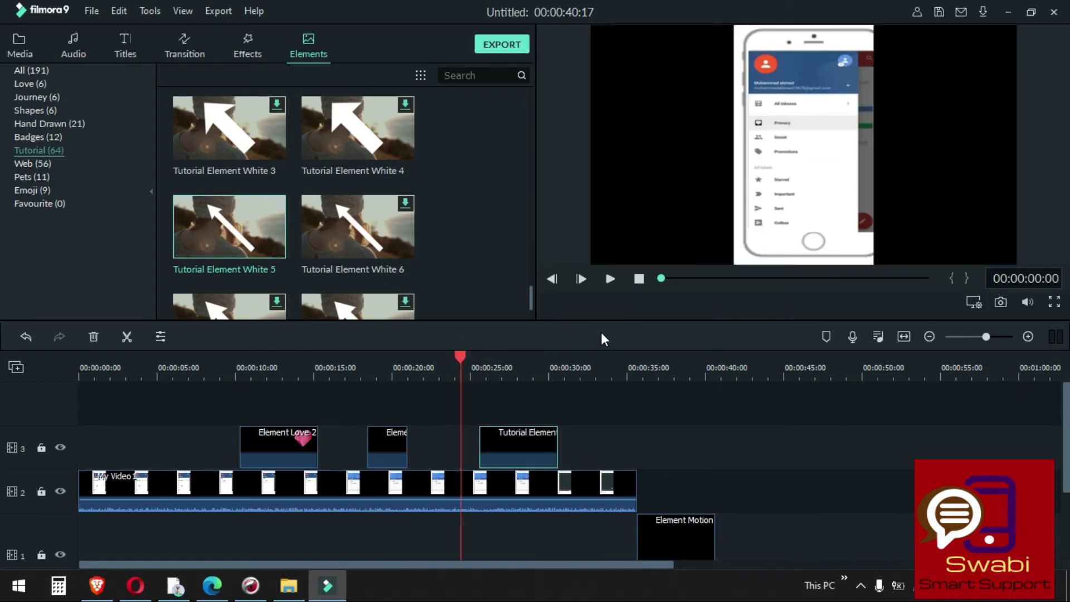
{"action": "left_click", "coordinate": [612, 276]}
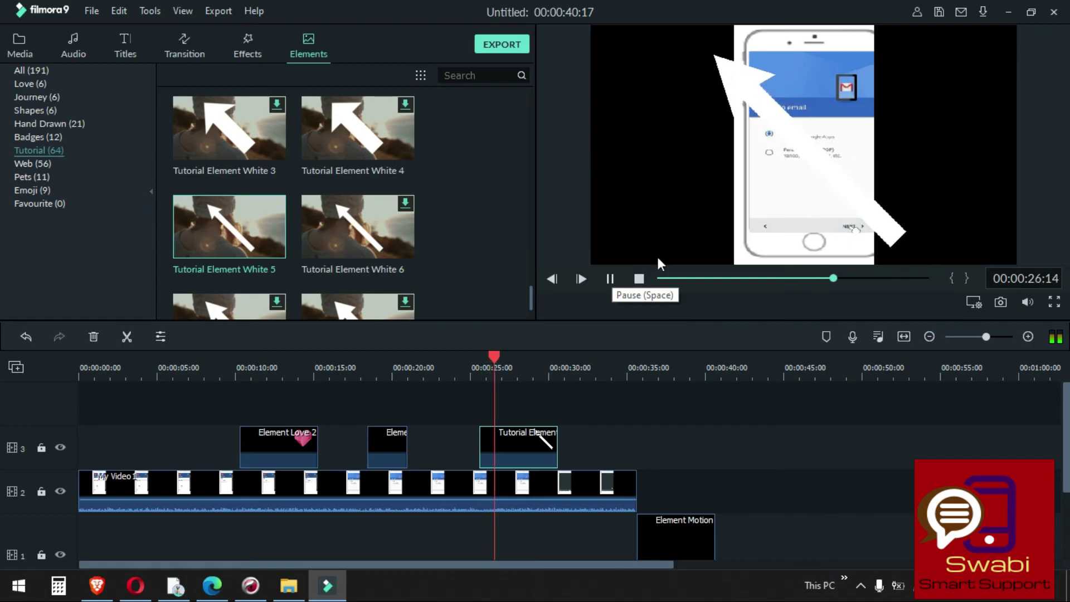
{"action": "left_click", "coordinate": [608, 280]}
{"action": "left_click", "coordinate": [796, 152]}
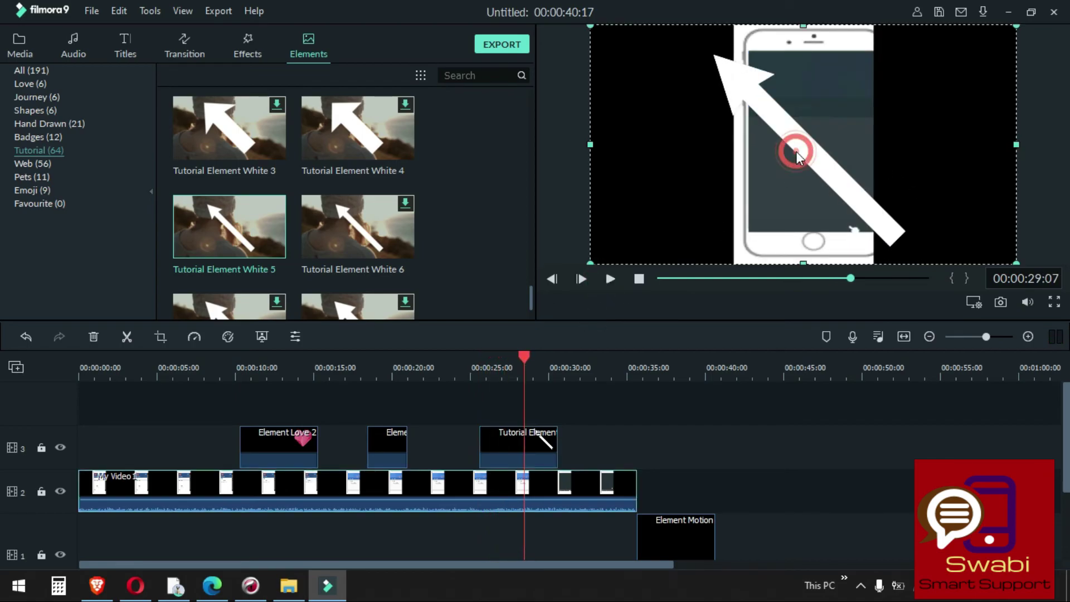
{"action": "double_click", "coordinate": [799, 142]}
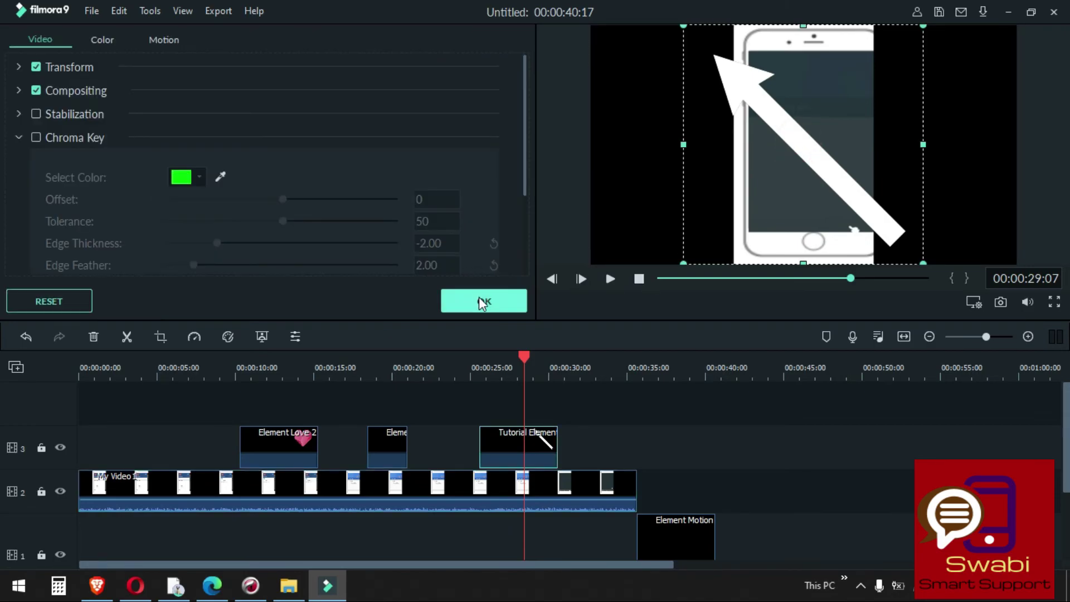
{"action": "left_click", "coordinate": [481, 301]}
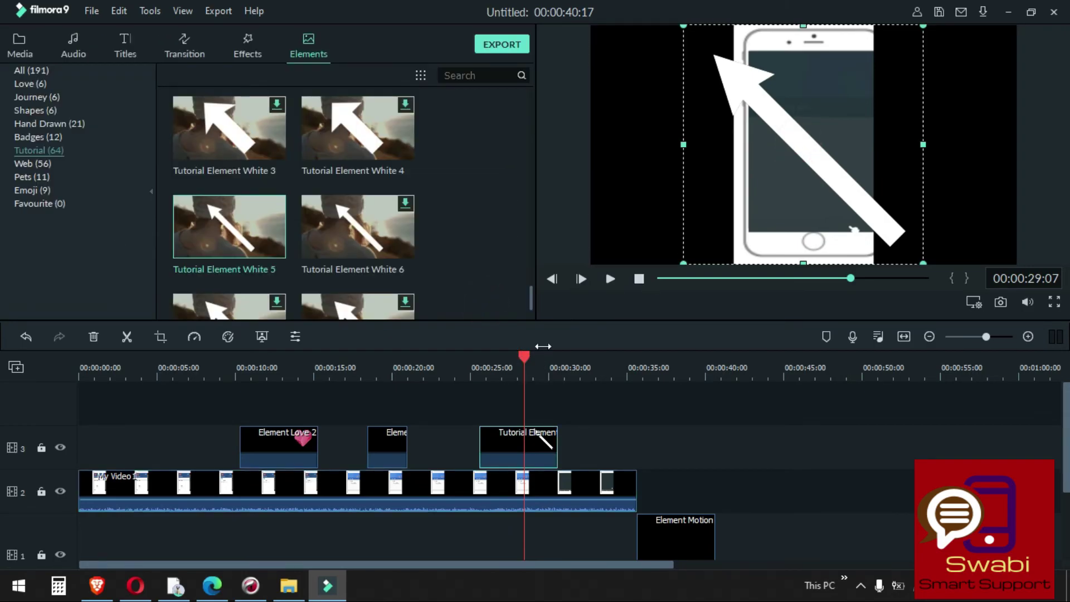
{"action": "left_click", "coordinate": [609, 278]}
{"action": "left_click", "coordinate": [609, 278]}
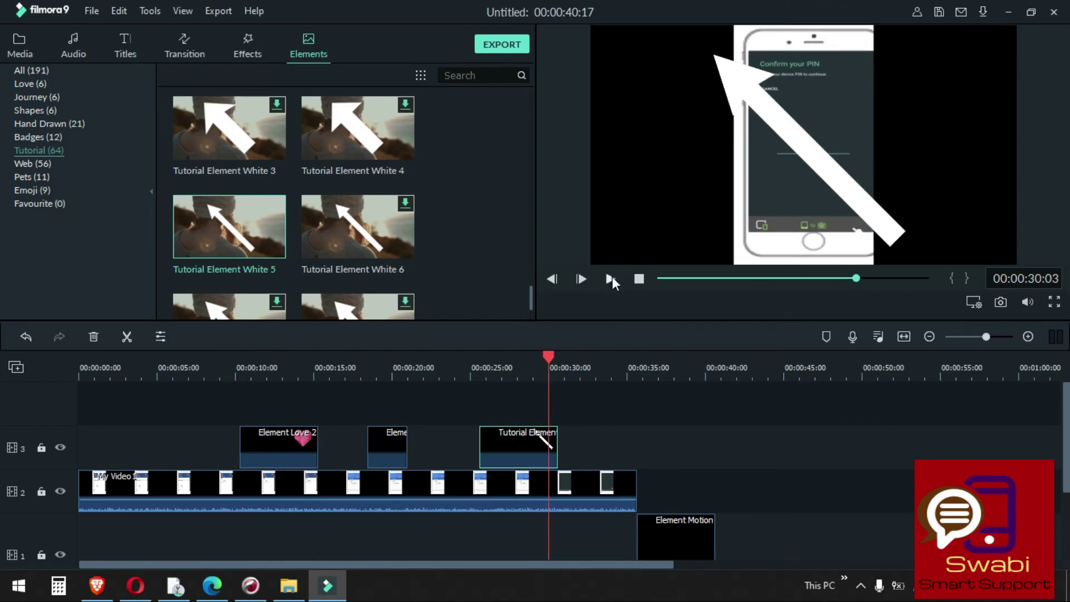
Shrink the white arrow element to fit over the middle of the phone screen, apply it, and preview it from 00:00:25:01.
{"action": "double_click", "coordinate": [797, 151]}
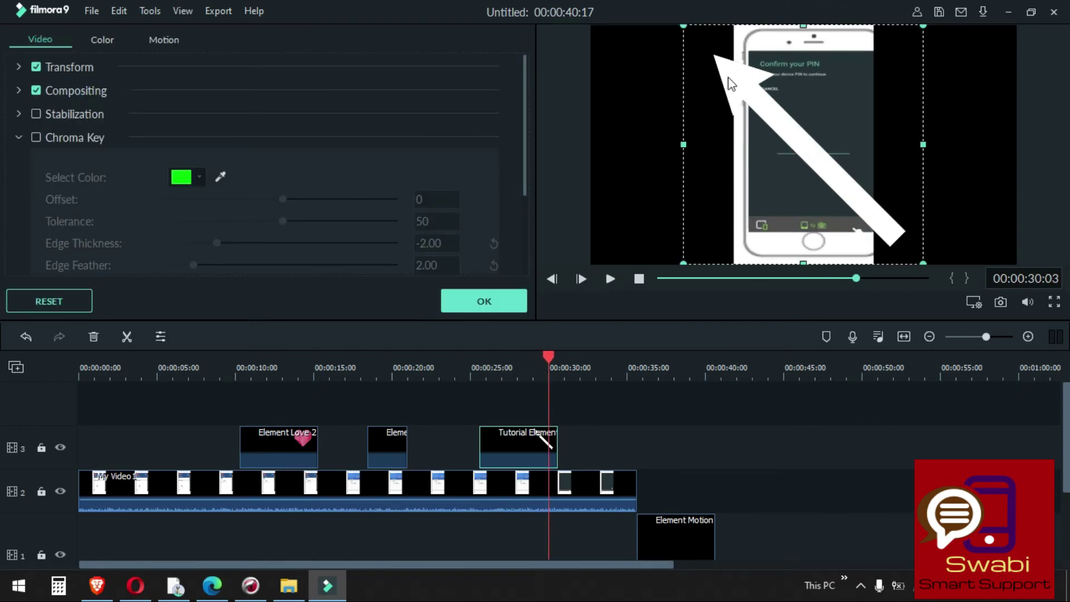
{"action": "left_click_drag", "start_coordinate": [686, 28], "coordinate": [819, 127]}
{"action": "left_click_drag", "start_coordinate": [838, 171], "coordinate": [820, 124]}
{"action": "left_click_drag", "start_coordinate": [768, 218], "coordinate": [815, 162]}
{"action": "left_click_drag", "start_coordinate": [819, 119], "coordinate": [790, 119]}
{"action": "left_click", "coordinate": [496, 299]}
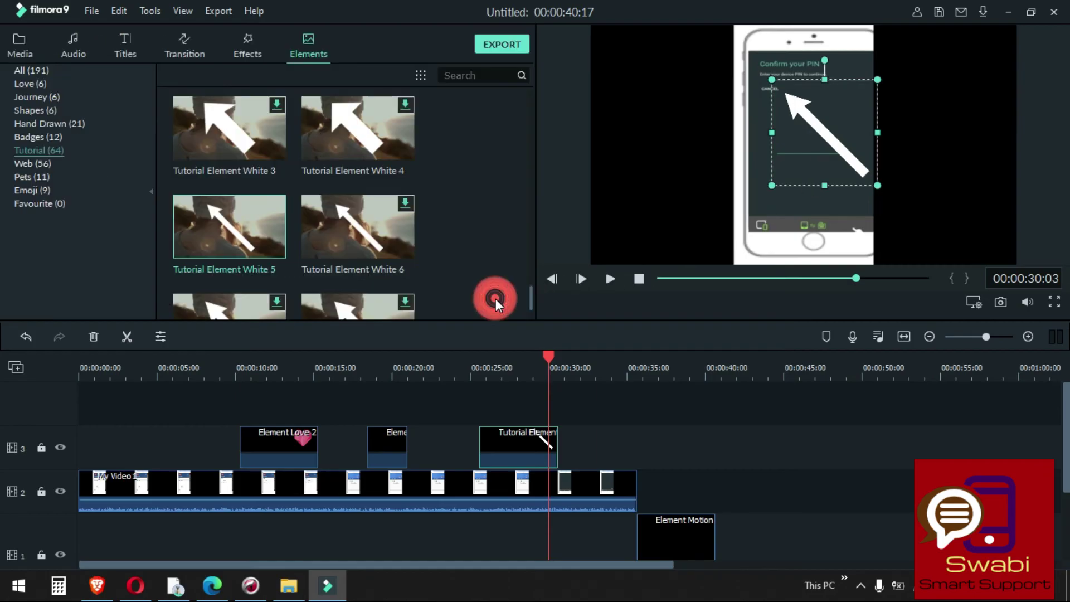
{"action": "left_click", "coordinate": [471, 374]}
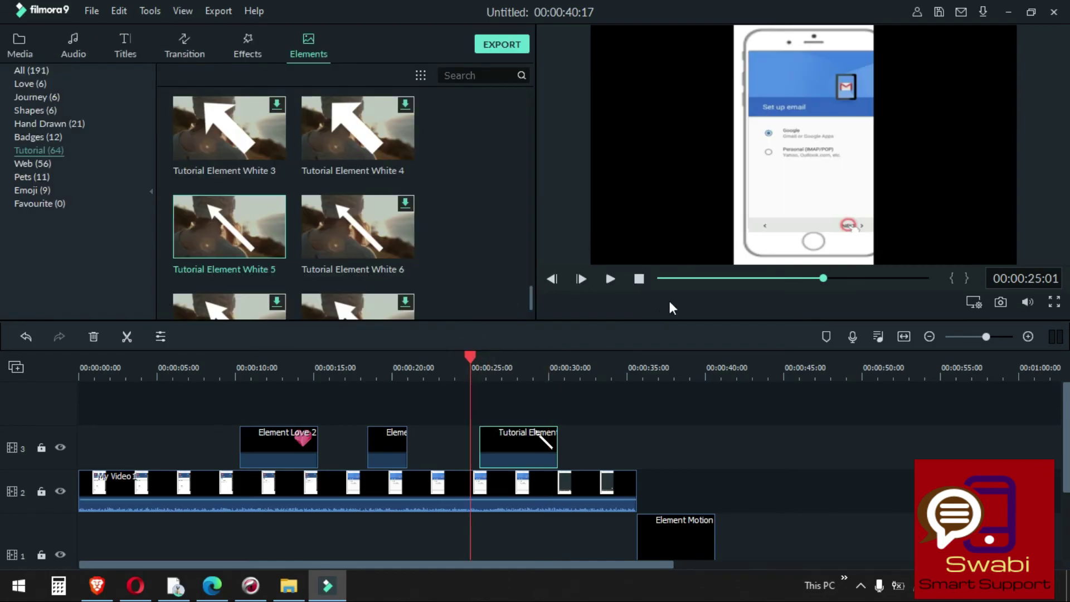
{"action": "left_click", "coordinate": [609, 277]}
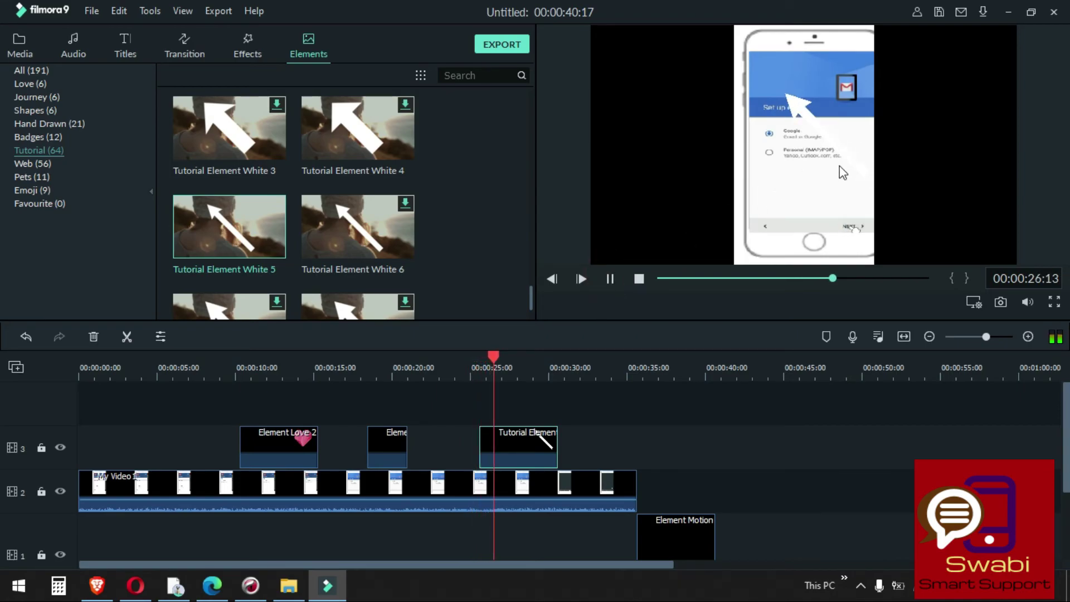
{"action": "left_click", "coordinate": [610, 279]}
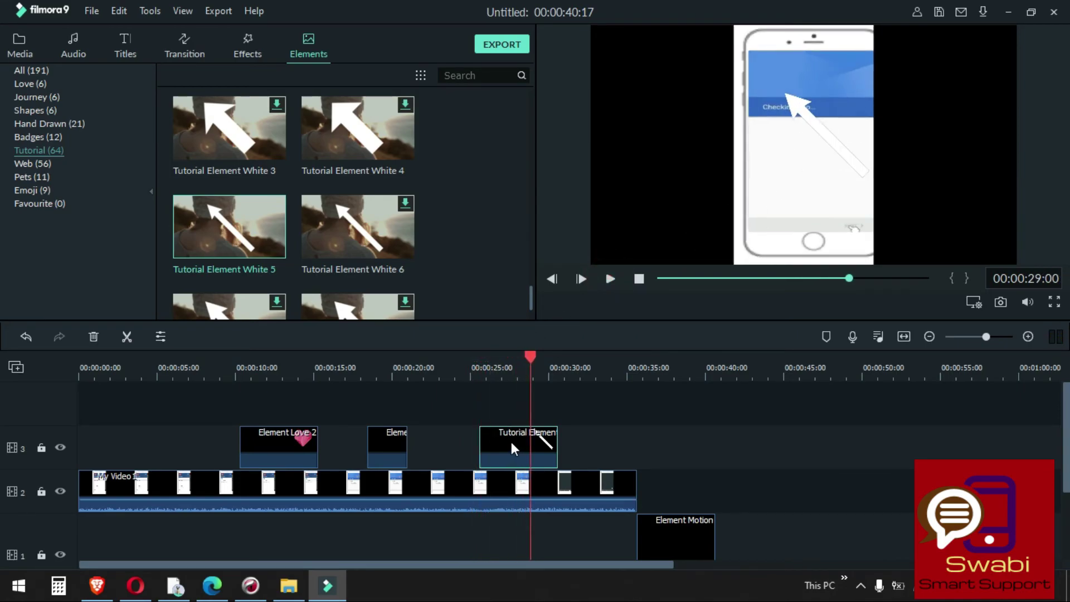
Open the colour settings of the arrow element on track 3 and set its contrast to -50.
{"action": "double_click", "coordinate": [509, 439]}
{"action": "left_click", "coordinate": [824, 132]}
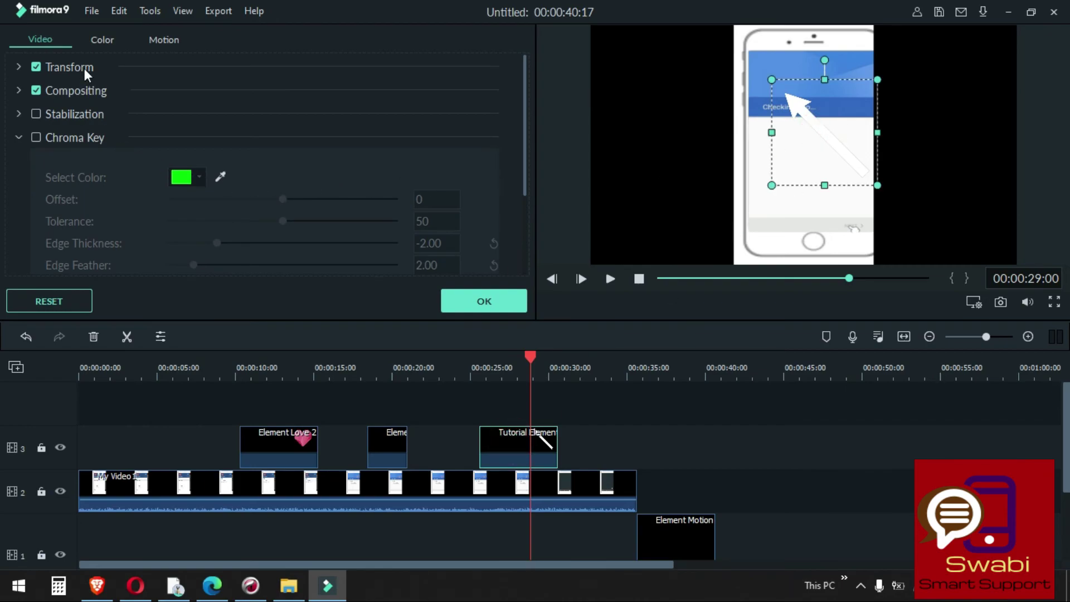
{"action": "left_click", "coordinate": [102, 40]}
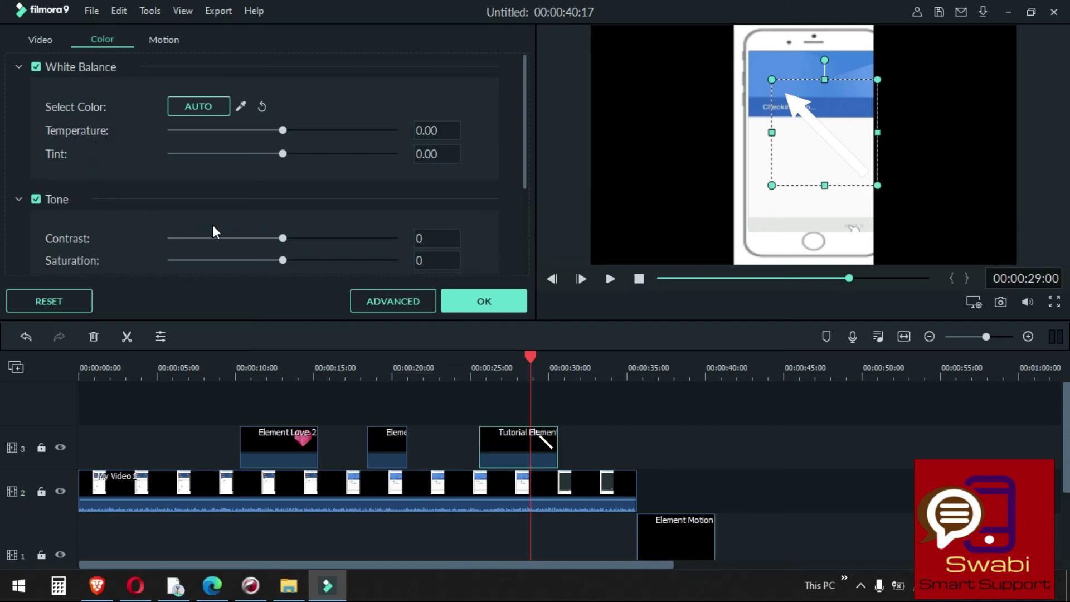
{"action": "scroll", "coordinate": [212, 225], "scroll_direction": "down", "scroll_amount": 3}
{"action": "scroll", "coordinate": [226, 217], "scroll_direction": "up", "scroll_amount": 3}
{"action": "left_click_drag", "start_coordinate": [305, 236], "coordinate": [226, 242]}
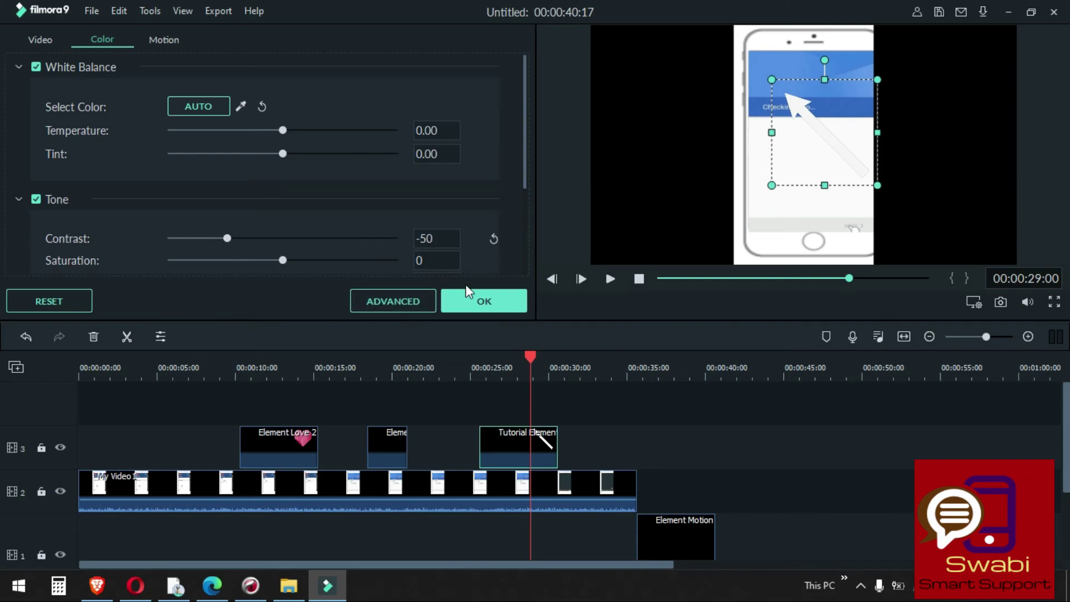
Adjust the arrow's white balance to a pale yellow tint using the colour picker, view its motion presets, and apply the settings.
{"action": "left_click", "coordinate": [197, 107]}
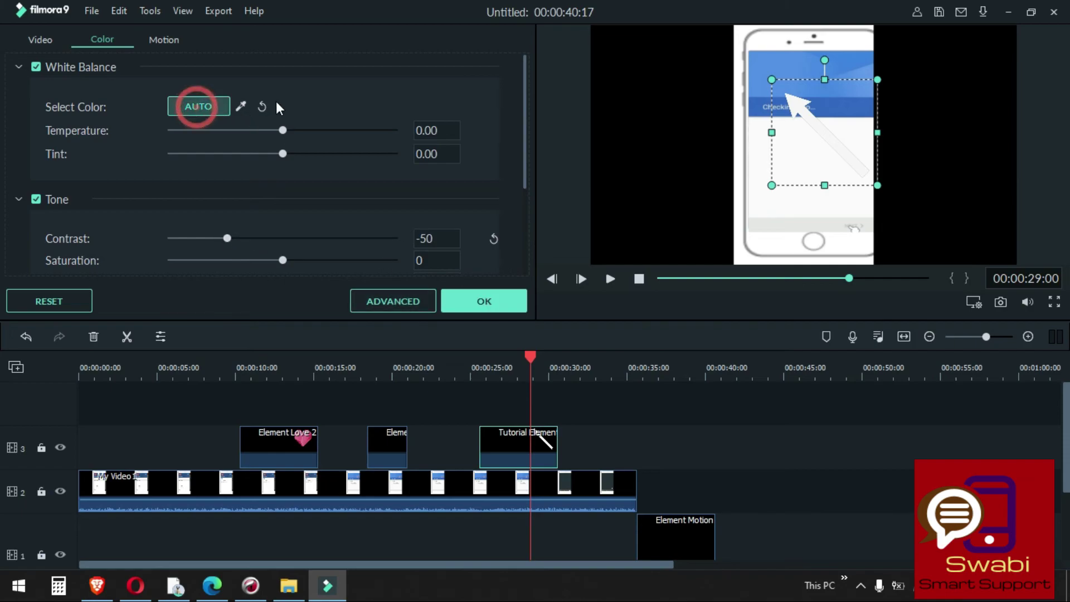
{"action": "left_click", "coordinate": [241, 106]}
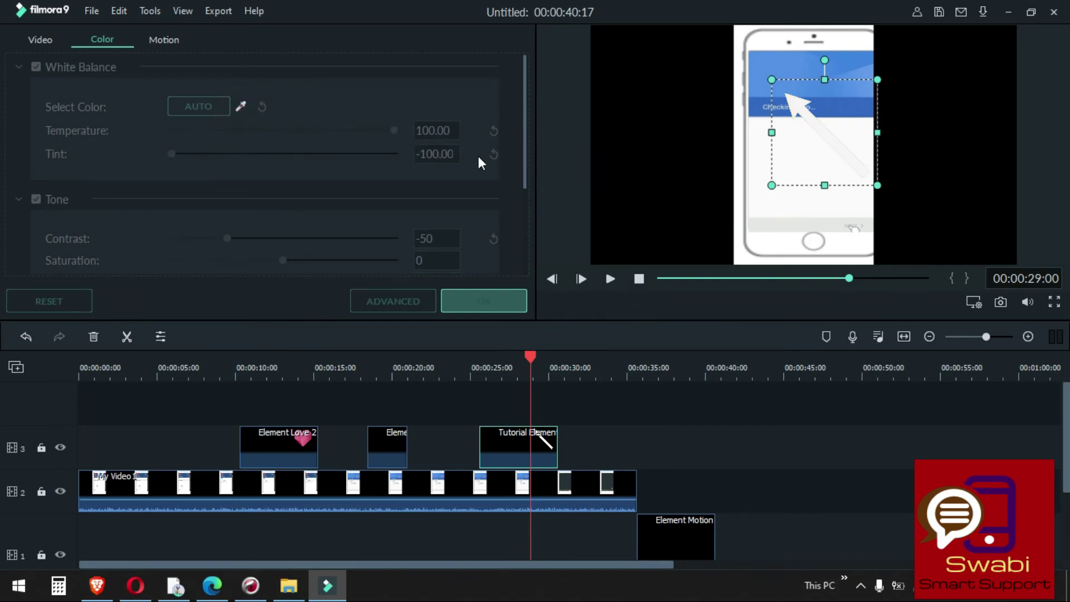
{"action": "left_click", "coordinate": [257, 109]}
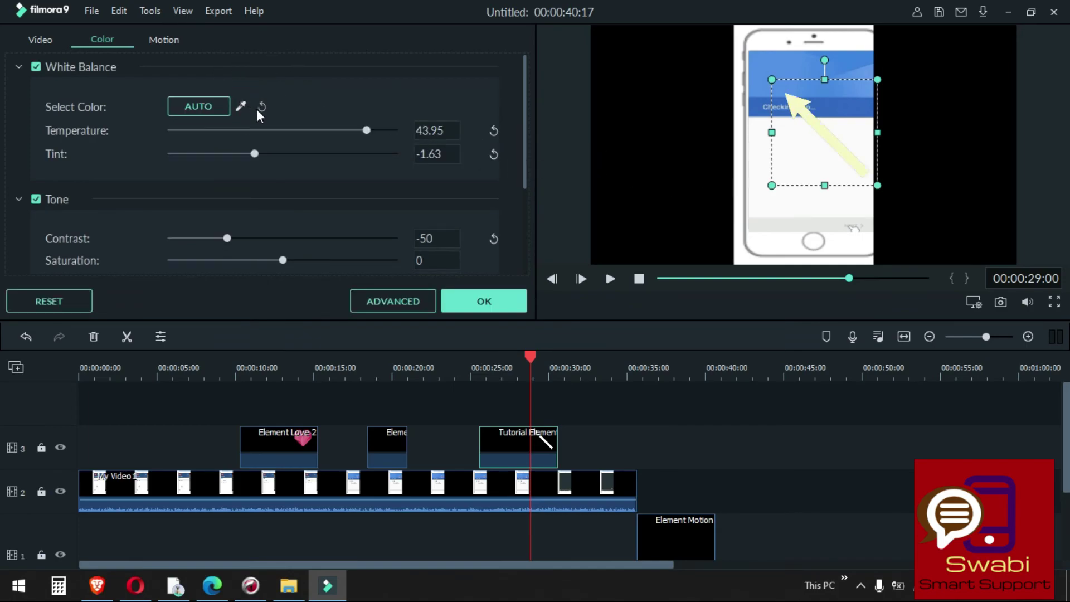
{"action": "scroll", "coordinate": [167, 212], "scroll_direction": "down", "scroll_amount": 3}
{"action": "scroll", "coordinate": [167, 212], "scroll_direction": "up", "scroll_amount": 3}
{"action": "scroll", "coordinate": [168, 213], "scroll_direction": "down", "scroll_amount": 3}
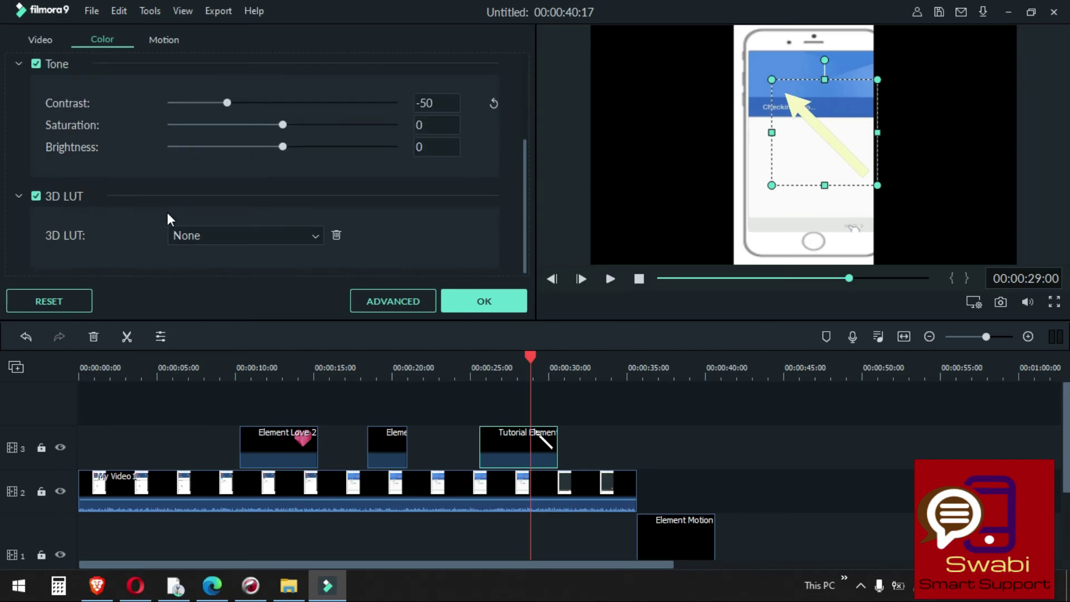
{"action": "left_click", "coordinate": [152, 45]}
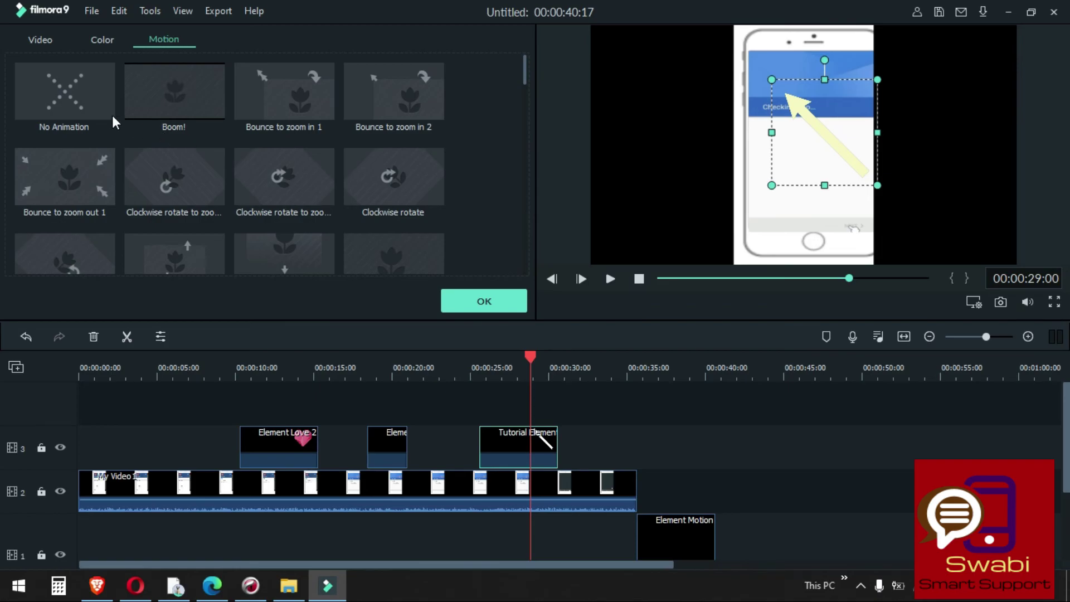
{"action": "left_click", "coordinate": [515, 301]}
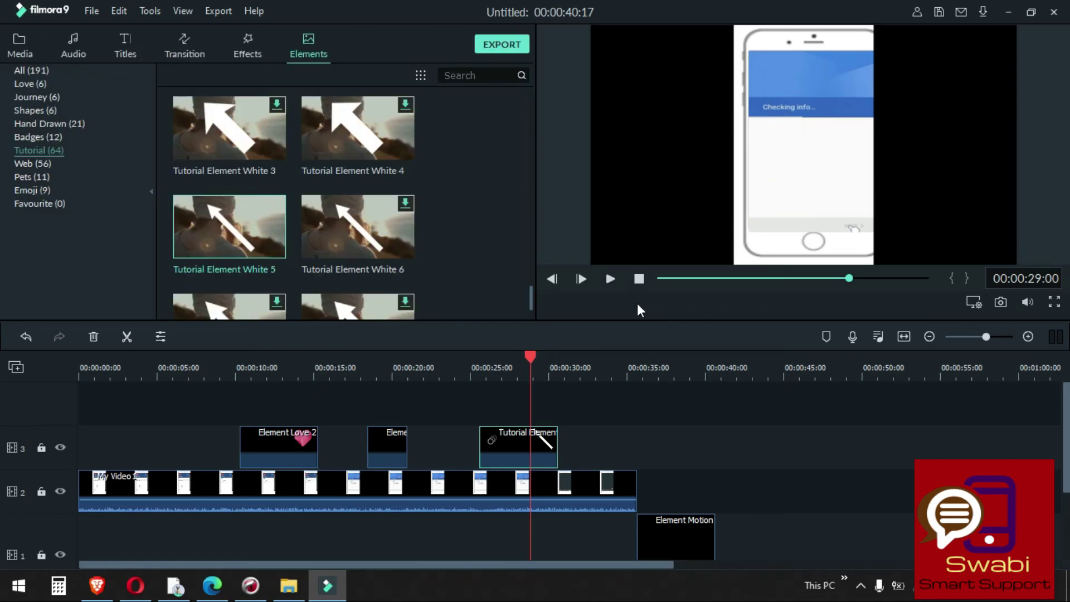
Preview the video with the tinted arrow from 00:00:29:00 while looking through the white arrow elements in the Tutorial category.
{"action": "left_click", "coordinate": [609, 279]}
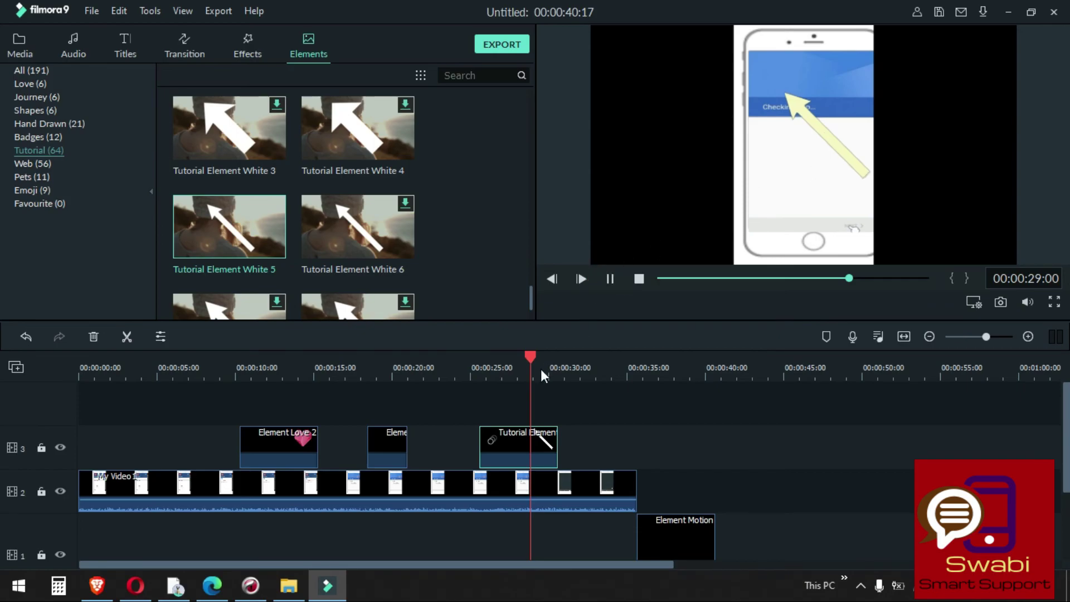
{"action": "left_click", "coordinate": [72, 150]}
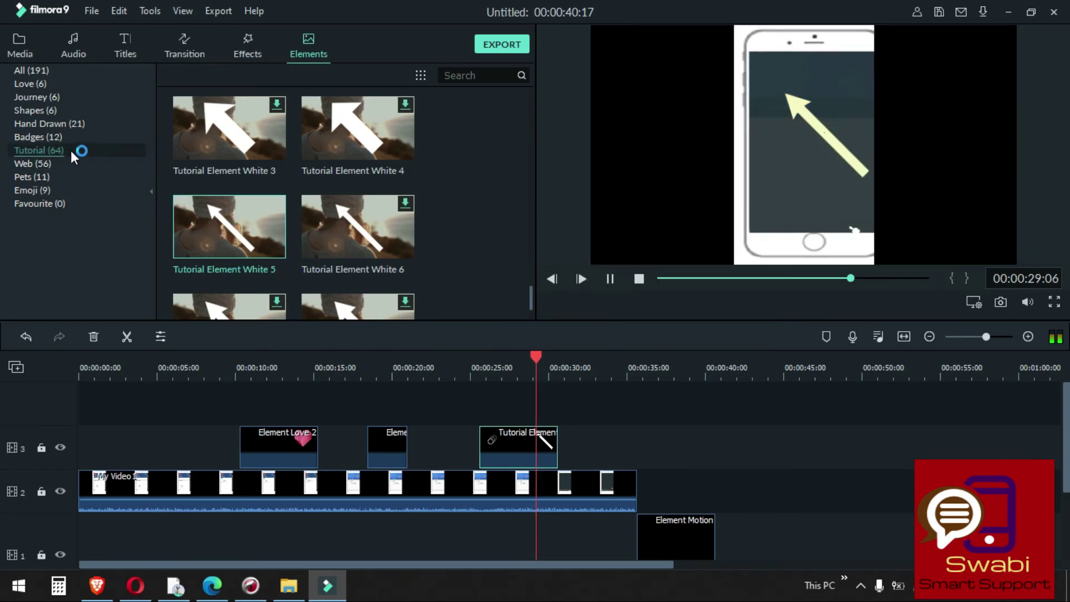
{"action": "scroll", "coordinate": [475, 190], "scroll_direction": "down", "scroll_amount": 1}
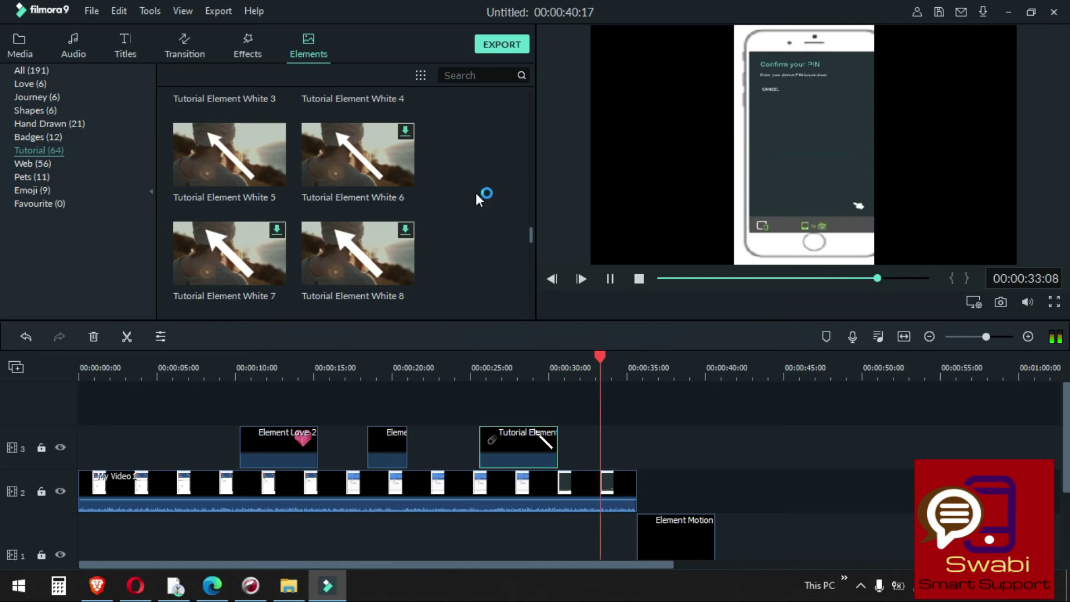
{"action": "scroll", "coordinate": [475, 191], "scroll_direction": "down", "scroll_amount": 10}
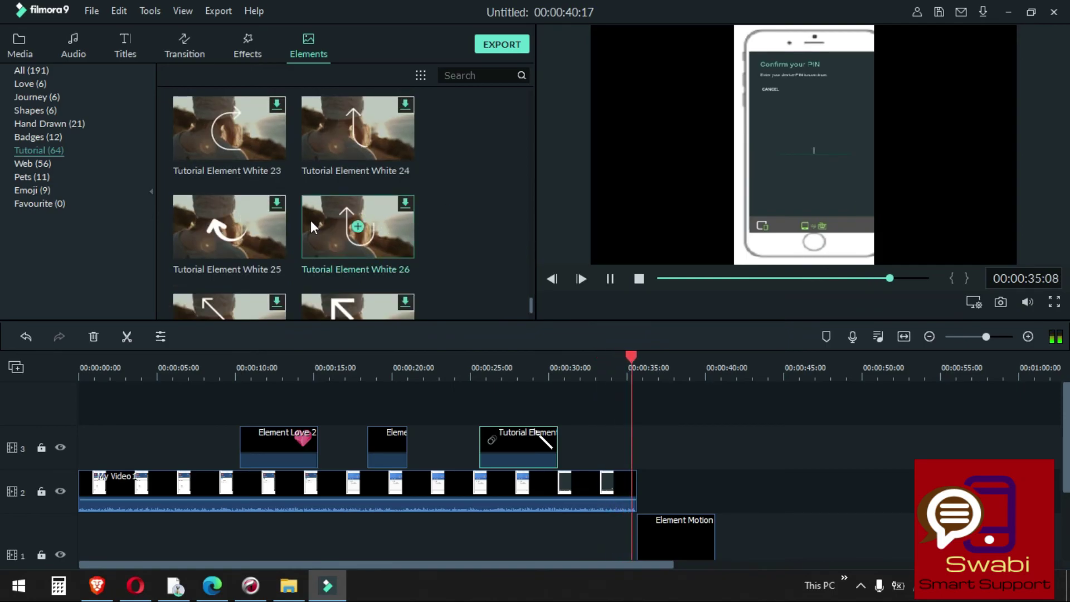
{"action": "scroll", "coordinate": [310, 220], "scroll_direction": "up", "scroll_amount": 2}
{"action": "scroll", "coordinate": [319, 228], "scroll_direction": "up", "scroll_amount": 2}
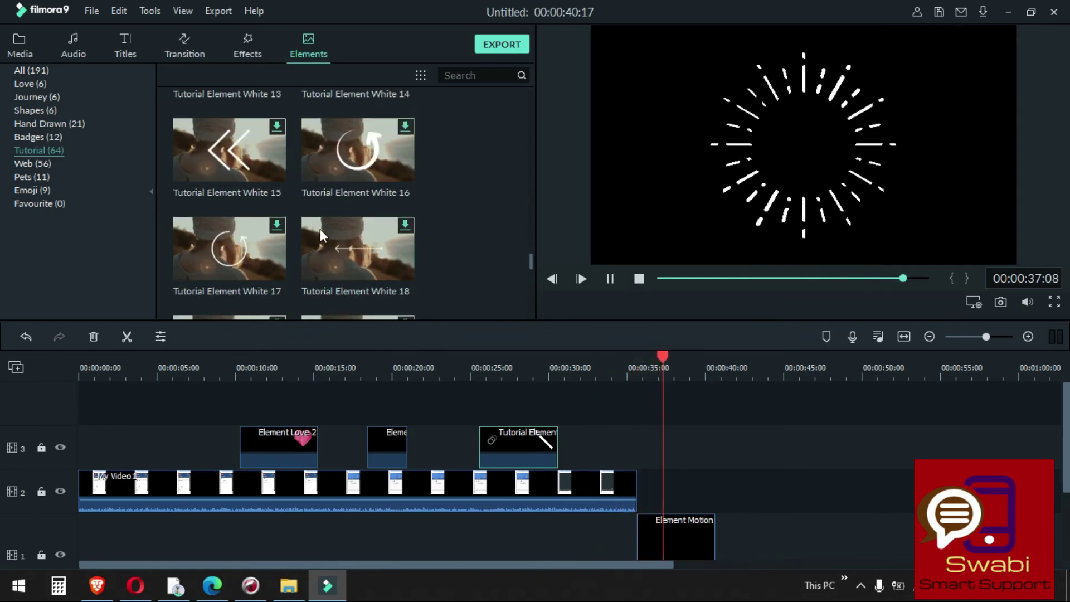
{"action": "left_click", "coordinate": [610, 278]}
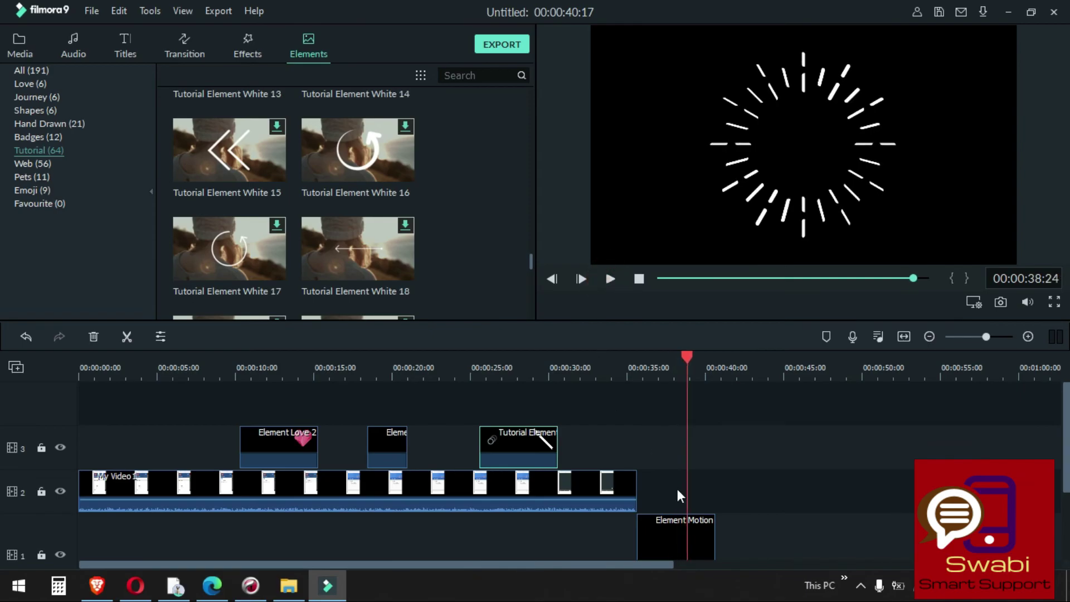
Delete all the video and element clips from the timeline.
{"action": "left_click_drag", "start_coordinate": [741, 462], "coordinate": [229, 474]}
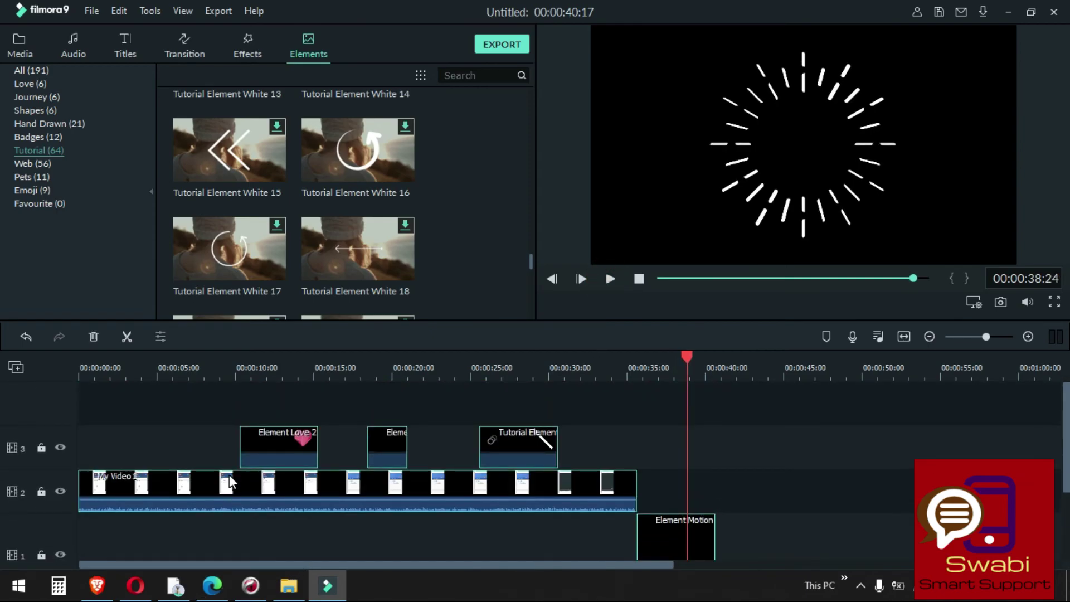
{"action": "key", "text": "Delete"}
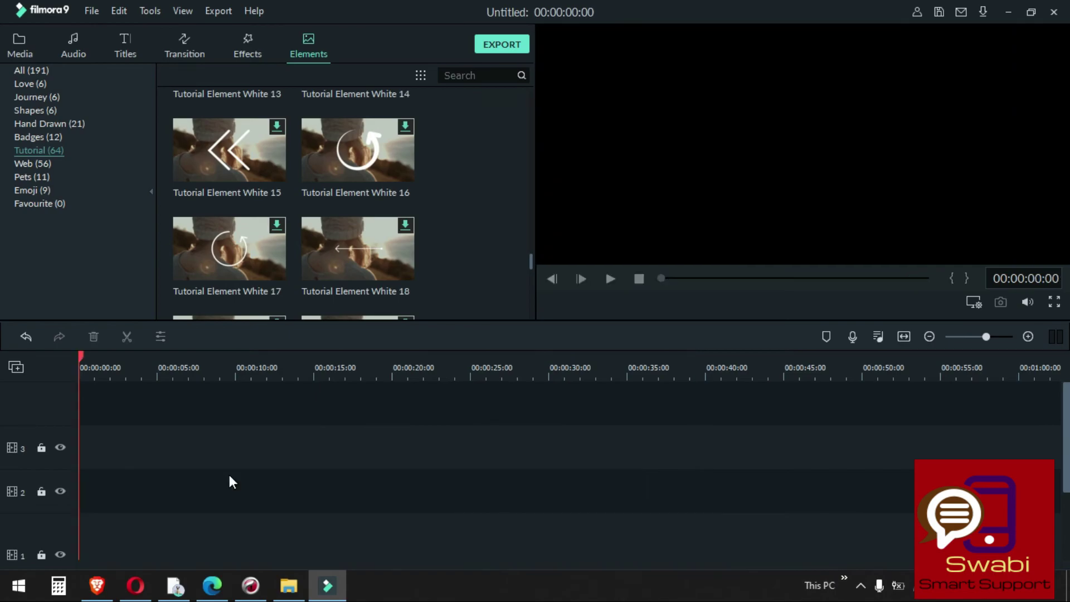
Look through the effect categories, download the Cinematic Flares 1 lens flare overlay and place it at the start of track 3.
{"action": "left_click", "coordinate": [18, 46]}
{"action": "left_click", "coordinate": [246, 54]}
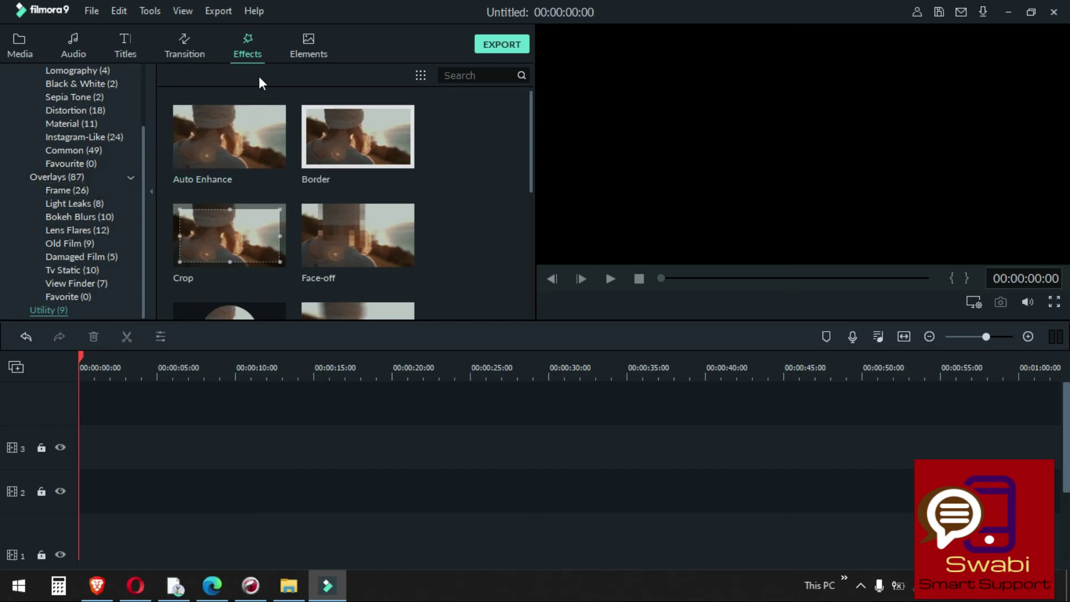
{"action": "scroll", "coordinate": [63, 164], "scroll_direction": "up", "scroll_amount": 3}
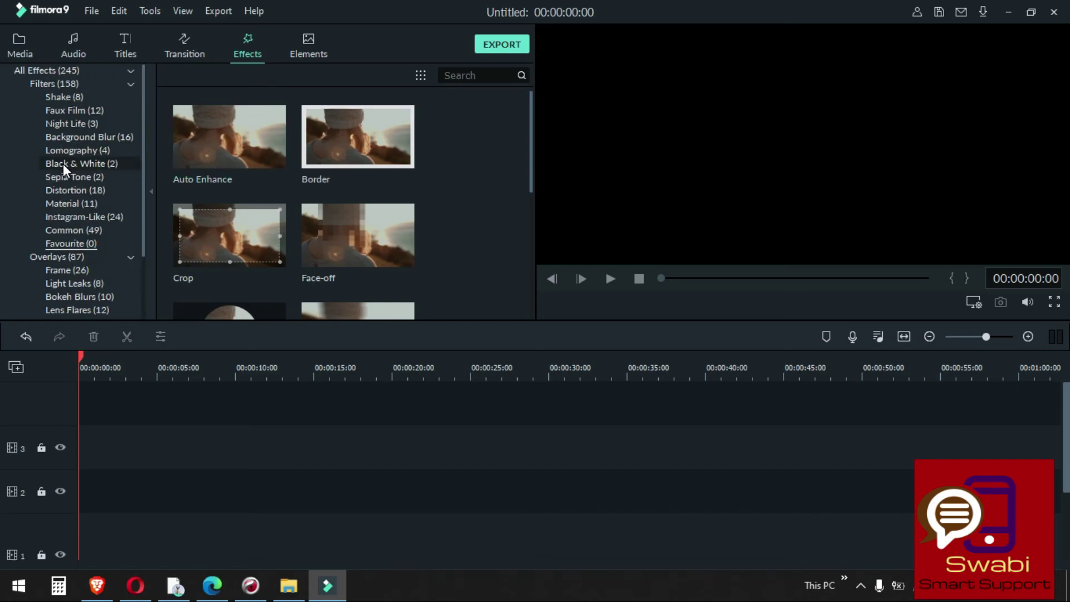
{"action": "left_click", "coordinate": [186, 49]}
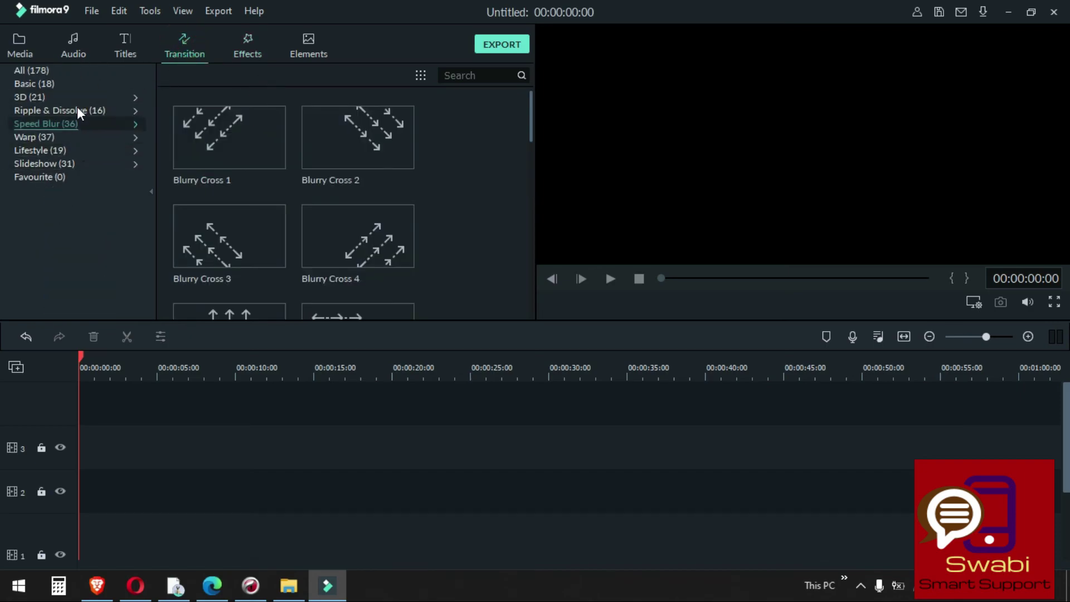
{"action": "left_click", "coordinate": [251, 47]}
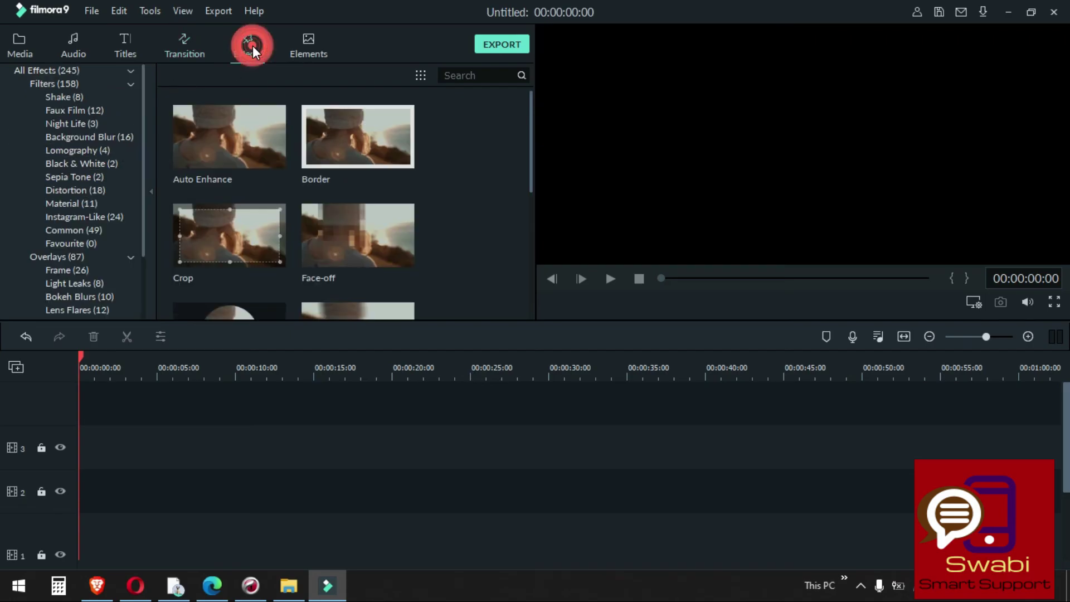
{"action": "scroll", "coordinate": [58, 187], "scroll_direction": "down", "scroll_amount": 3}
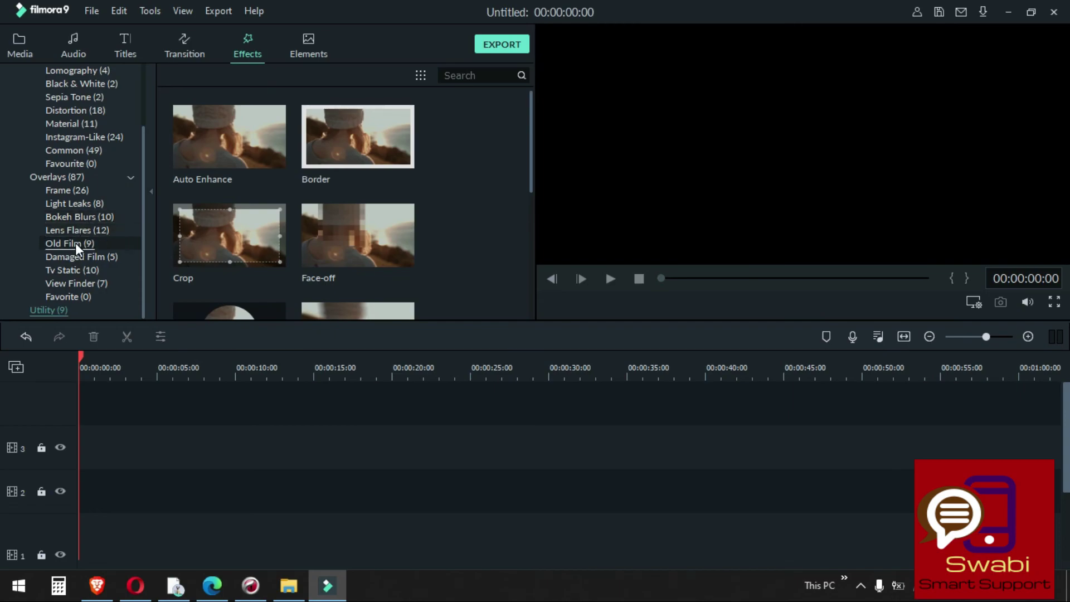
{"action": "left_click", "coordinate": [75, 244]}
{"action": "left_click", "coordinate": [75, 232]}
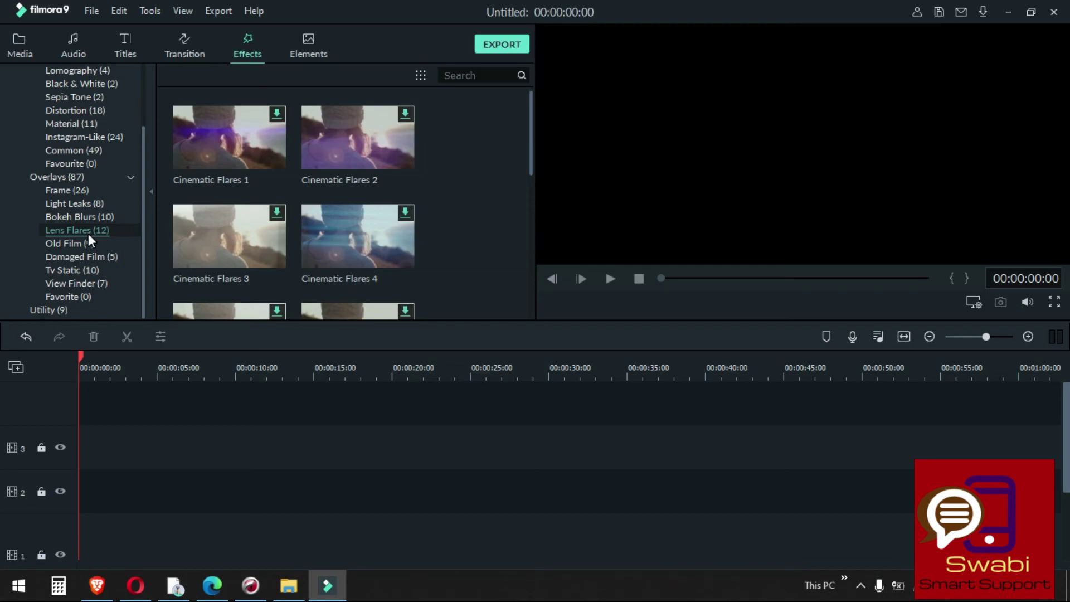
{"action": "mouse_move", "coordinate": [210, 149]}
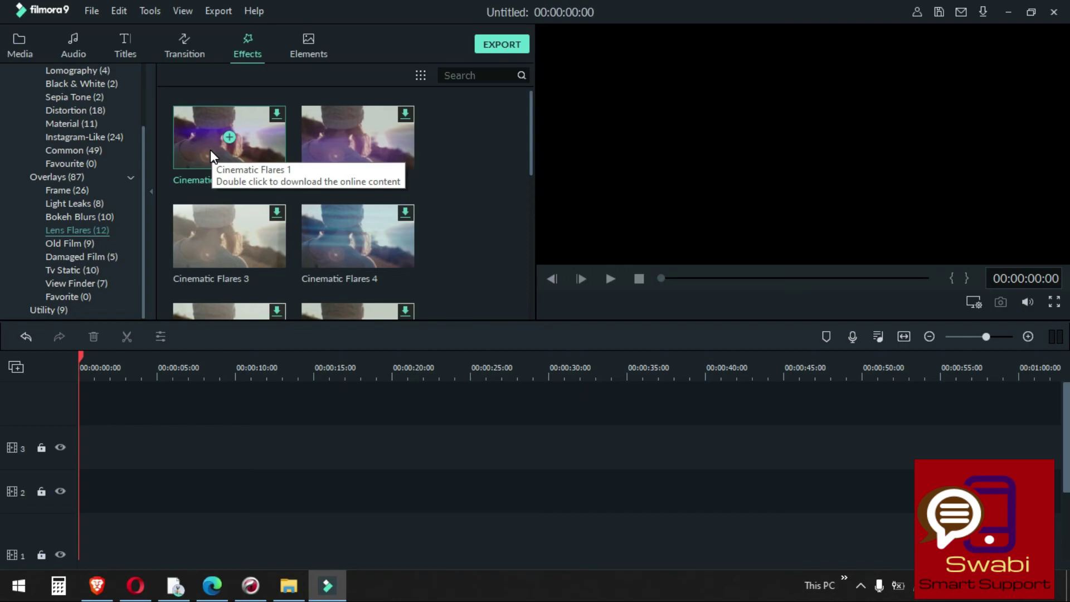
{"action": "left_click", "coordinate": [253, 137]}
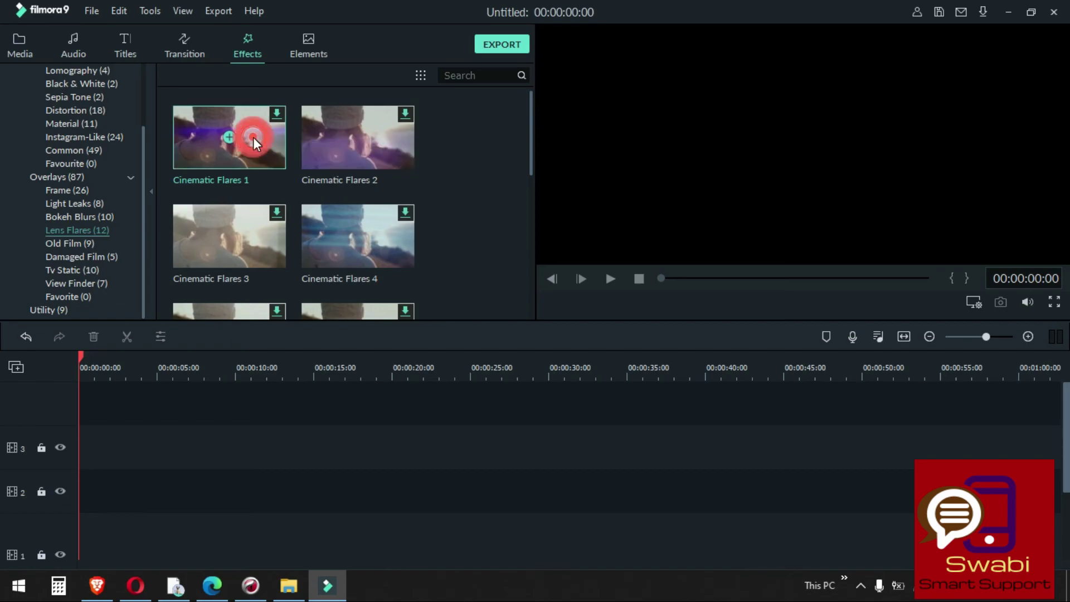
{"action": "left_click_drag", "start_coordinate": [253, 137], "coordinate": [99, 442]}
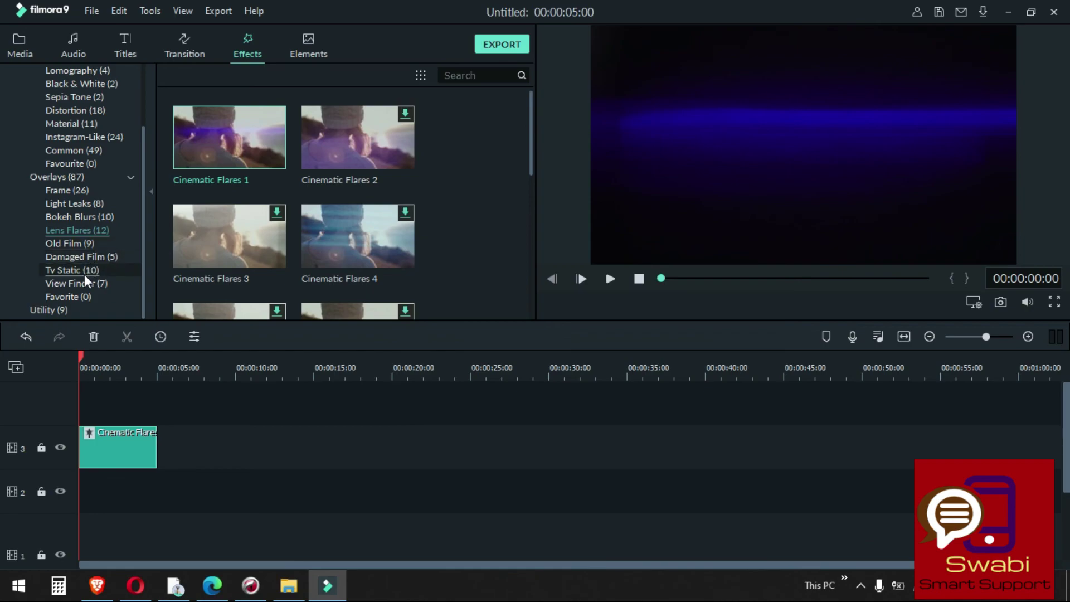
Look through the Utility effects, including Face-off, Mosaic and Shape Mask.
{"action": "left_click", "coordinate": [58, 309]}
{"action": "scroll", "coordinate": [293, 219], "scroll_direction": "down", "scroll_amount": 3}
{"action": "scroll", "coordinate": [293, 219], "scroll_direction": "up", "scroll_amount": 3}
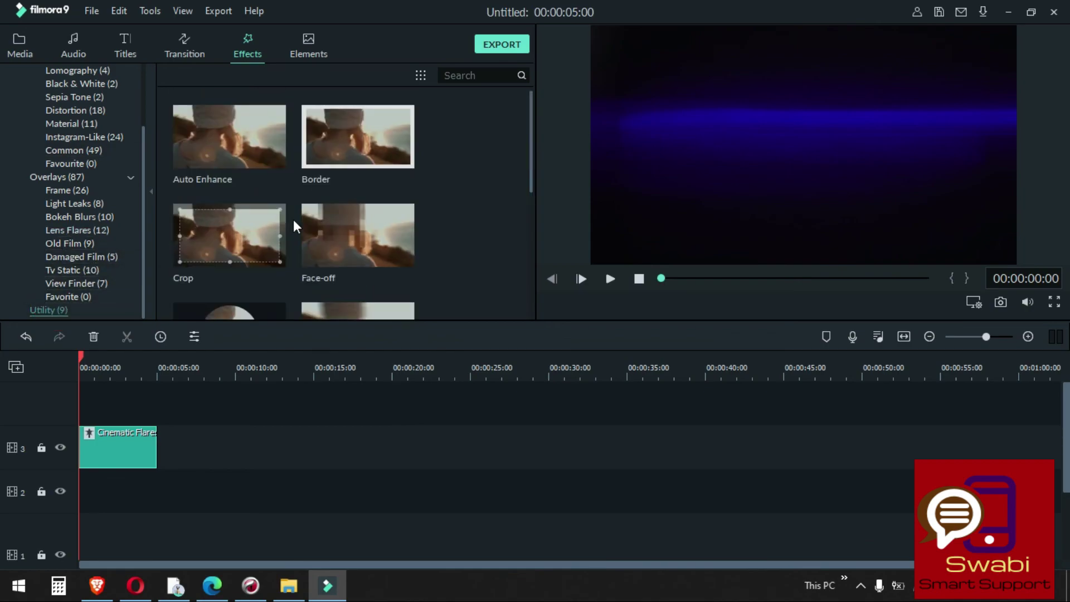
{"action": "left_click", "coordinate": [258, 40]}
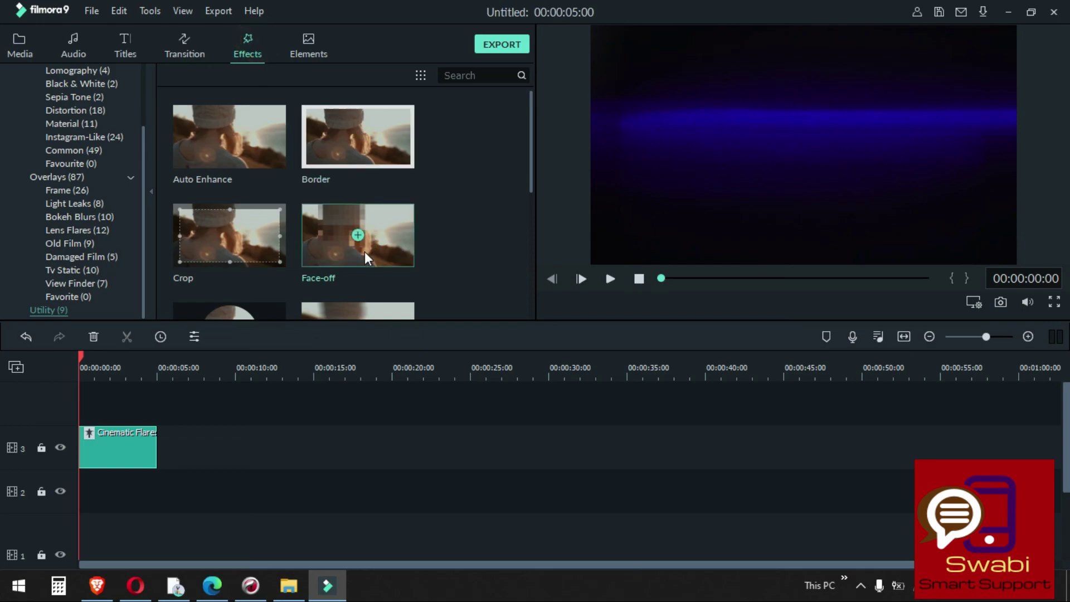
{"action": "scroll", "coordinate": [363, 251], "scroll_direction": "down", "scroll_amount": 3}
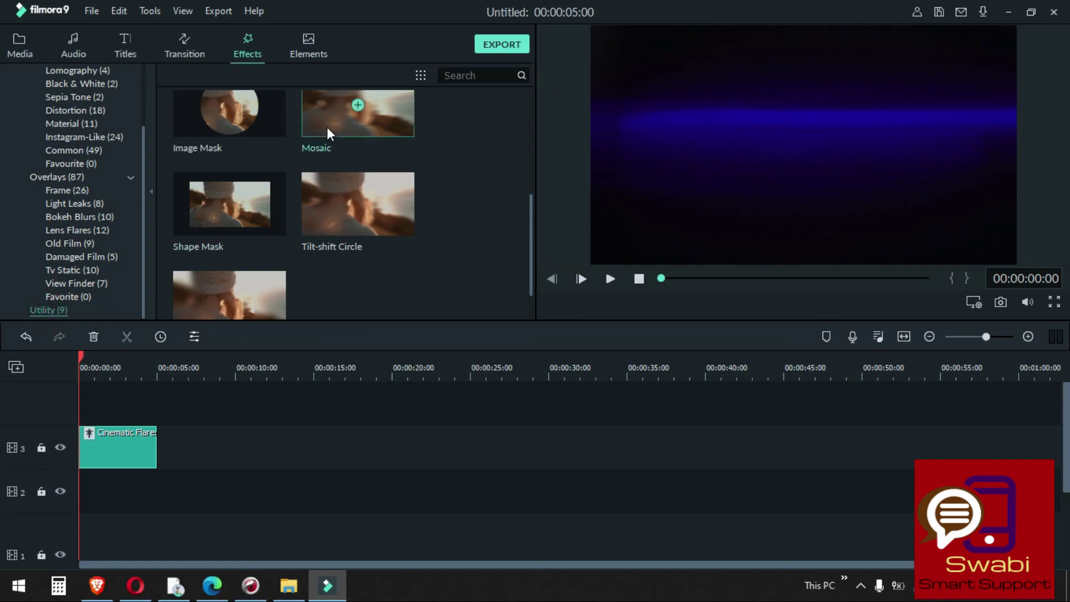
{"action": "scroll", "coordinate": [348, 159], "scroll_direction": "up", "scroll_amount": 3}
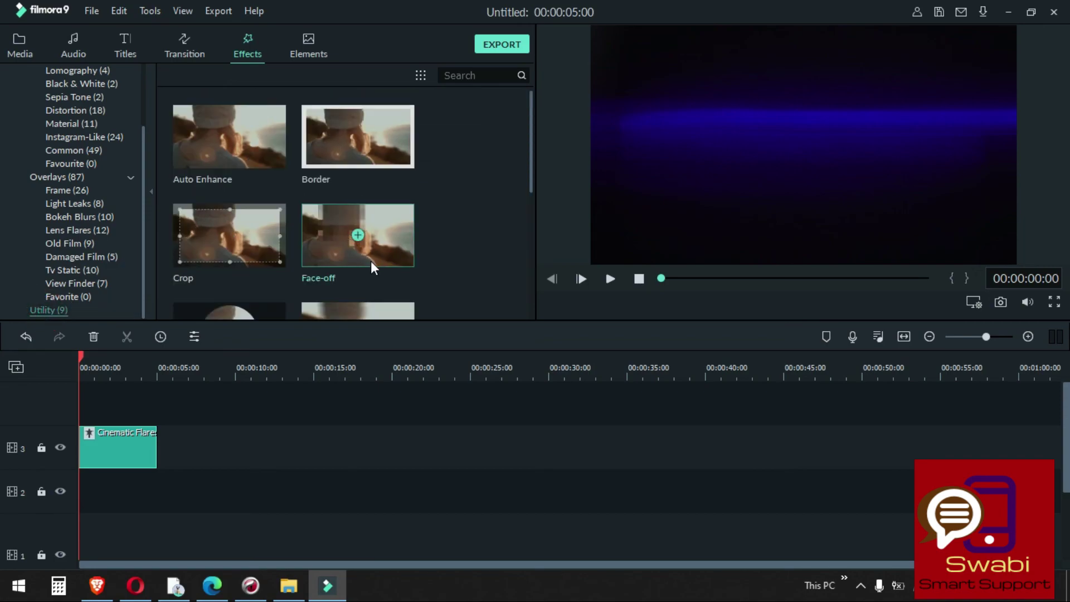
Look through the Tutorial, Love and Badges categories of the Elements library.
{"action": "left_click", "coordinate": [309, 37]}
{"action": "scroll", "coordinate": [317, 167], "scroll_direction": "down", "scroll_amount": 2}
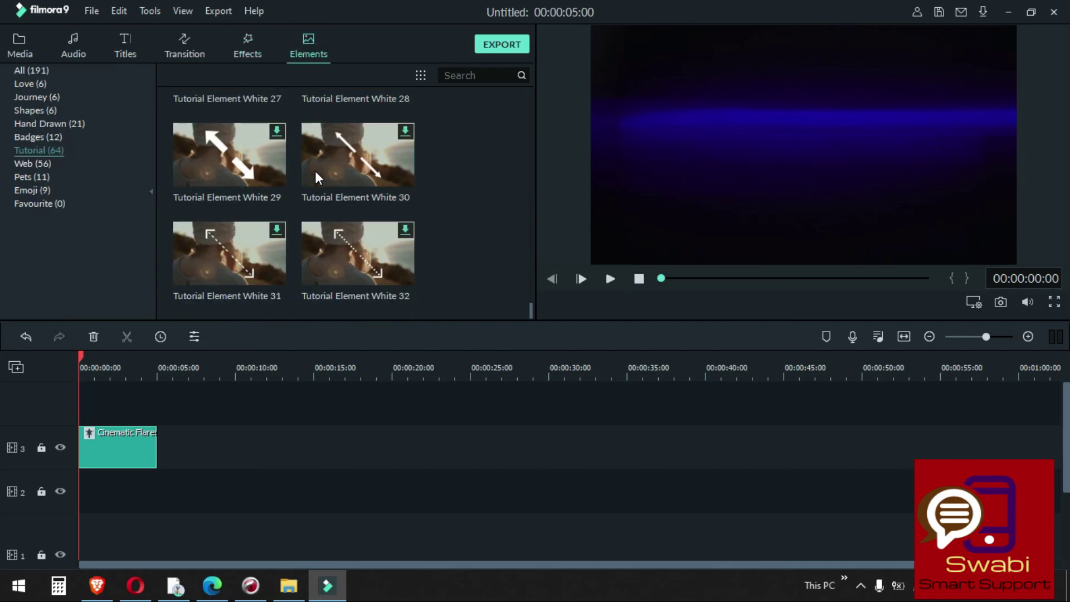
{"action": "scroll", "coordinate": [252, 198], "scroll_direction": "up", "scroll_amount": 2}
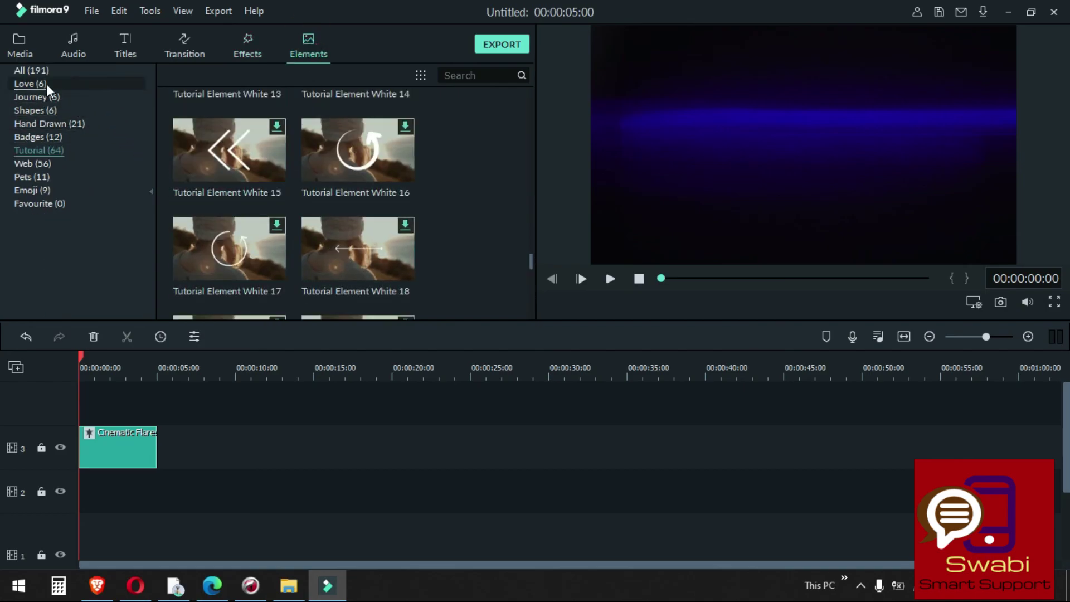
{"action": "left_click", "coordinate": [28, 84]}
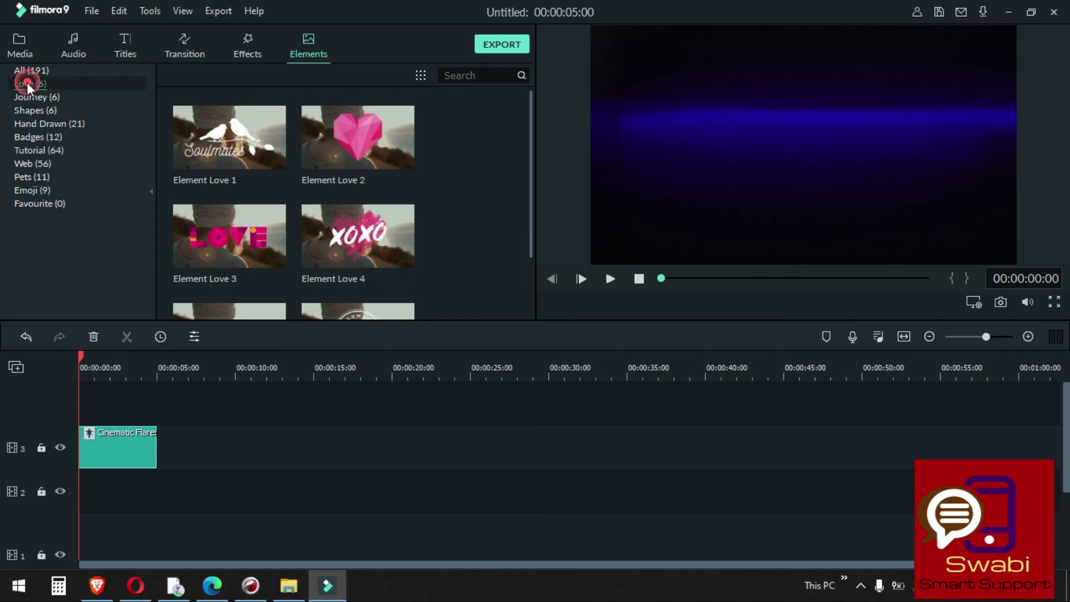
{"action": "left_click", "coordinate": [31, 137]}
{"action": "scroll", "coordinate": [346, 256], "scroll_direction": "down", "scroll_amount": 3}
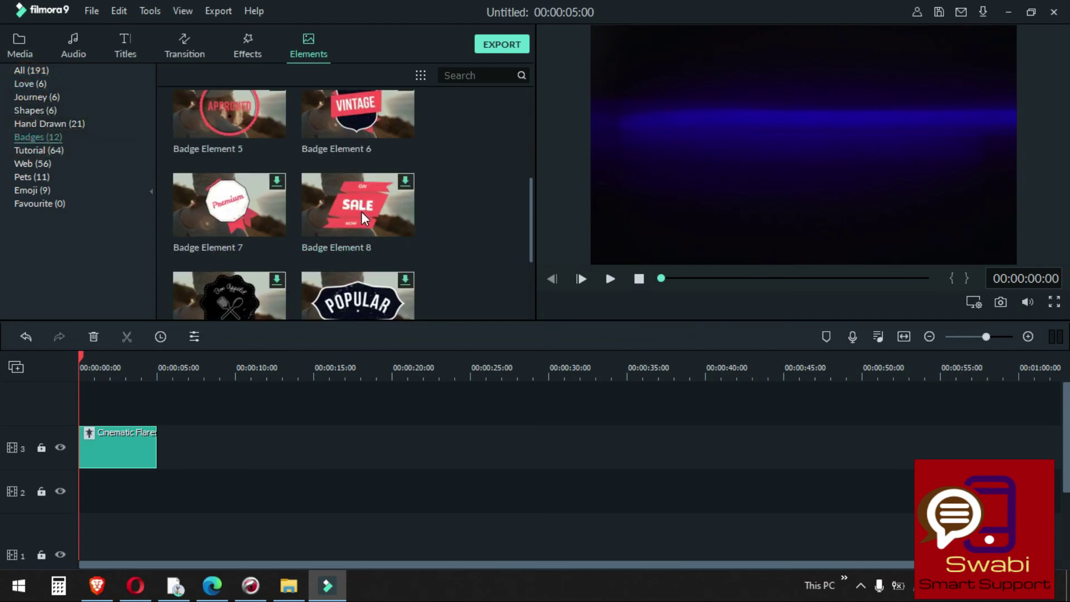
{"action": "scroll", "coordinate": [360, 214], "scroll_direction": "down", "scroll_amount": 2}
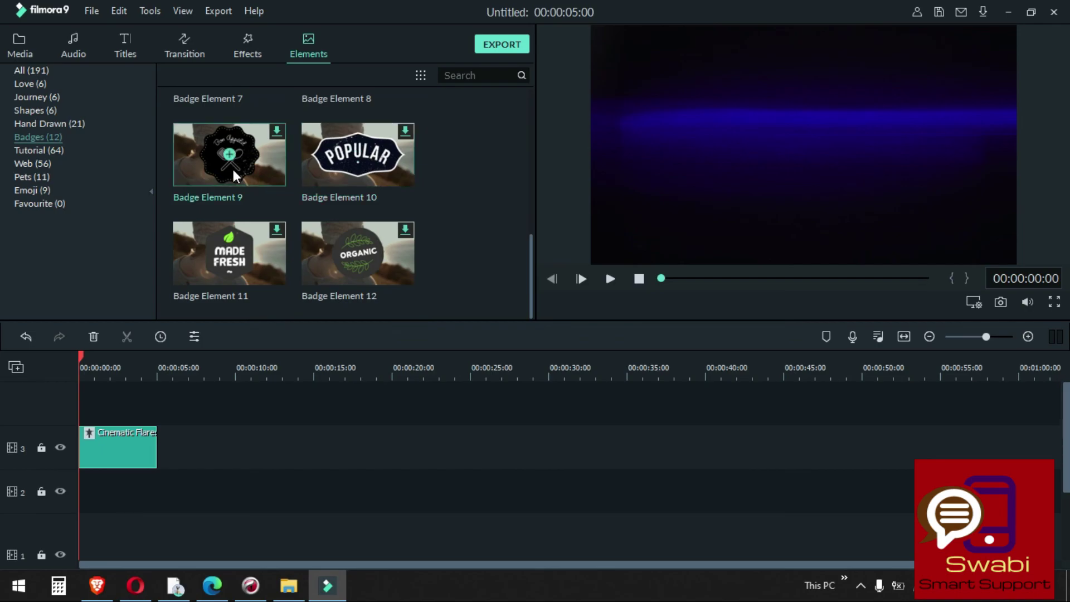
Place the Web Element Circle 03 thumbs-up on track 3 near the end of the Cinematic Flares clip, and delete the flares clip.
{"action": "left_click", "coordinate": [30, 163]}
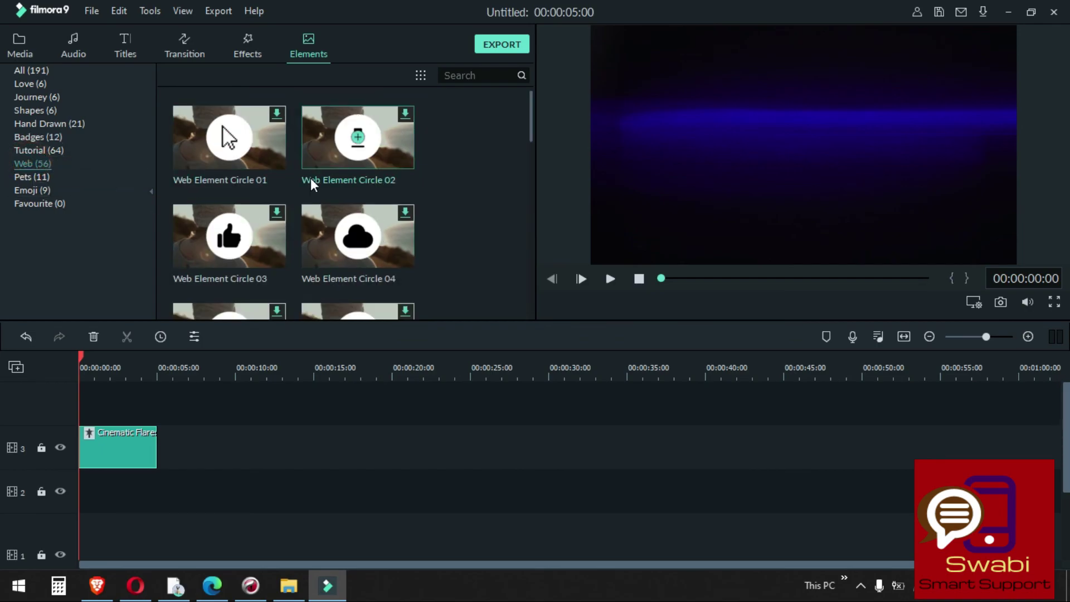
{"action": "scroll", "coordinate": [310, 183], "scroll_direction": "down", "scroll_amount": 10}
{"action": "scroll", "coordinate": [240, 206], "scroll_direction": "up", "scroll_amount": 9}
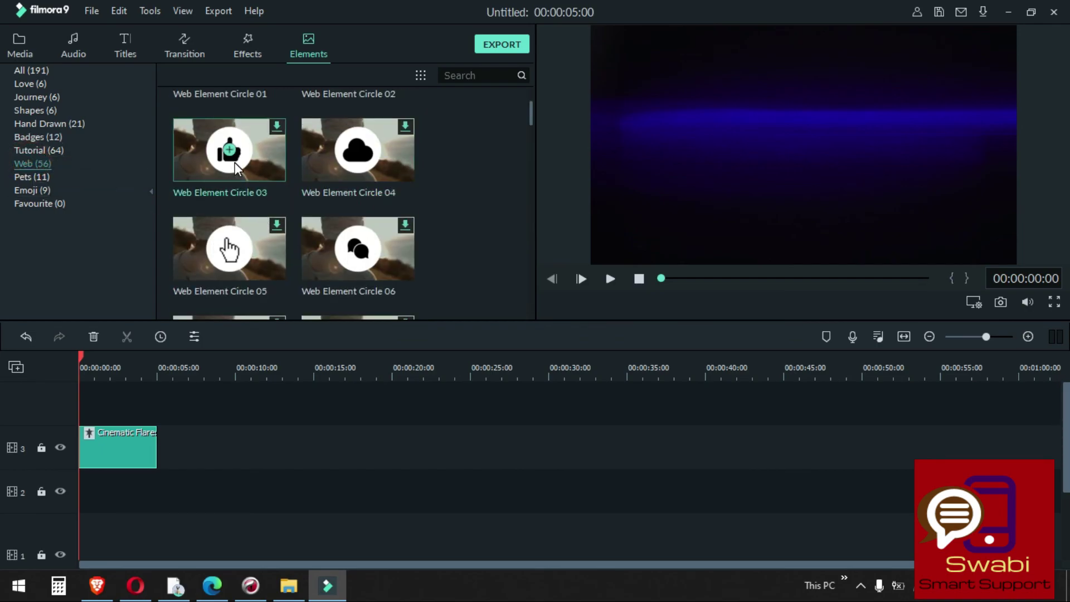
{"action": "left_click_drag", "start_coordinate": [236, 167], "coordinate": [147, 442]}
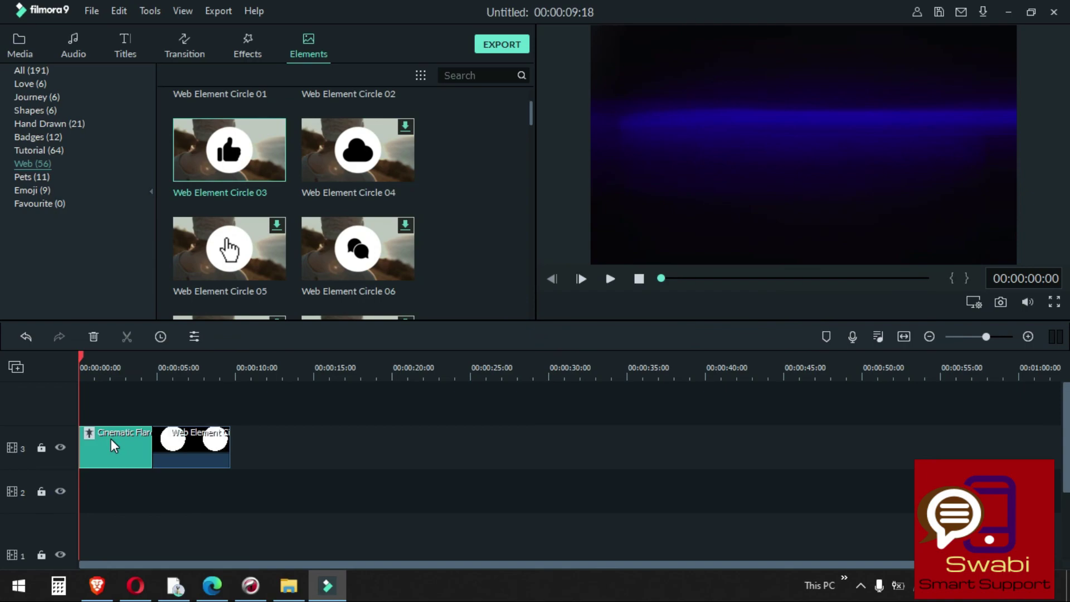
{"action": "key", "text": "Delete"}
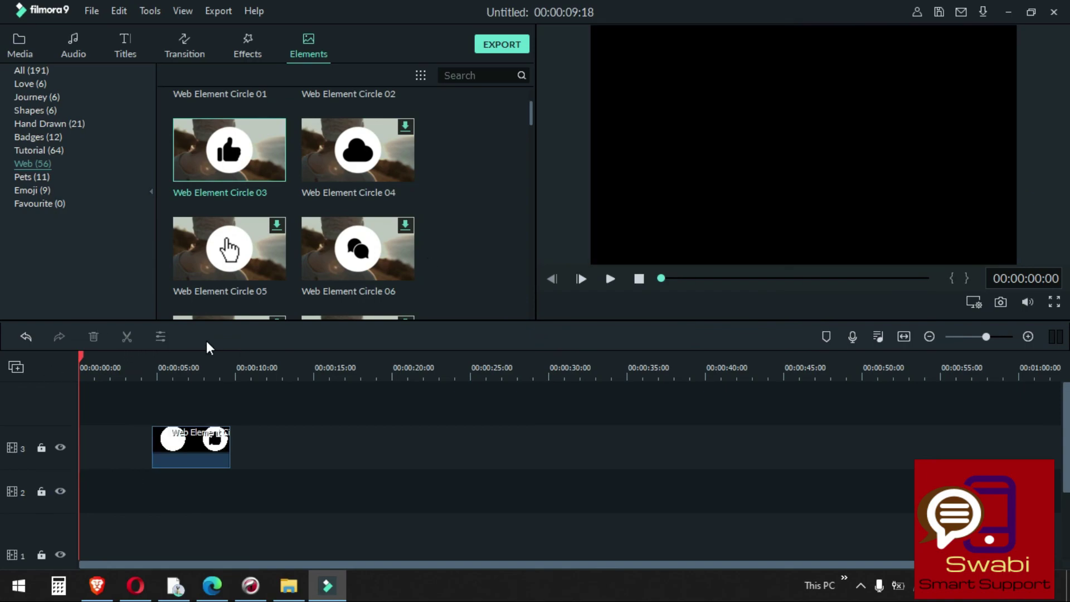
Preview the thumbs-up element from just before its clip and pause at 00:00:07:12.
{"action": "left_click", "coordinate": [141, 363]}
{"action": "left_click", "coordinate": [610, 279]}
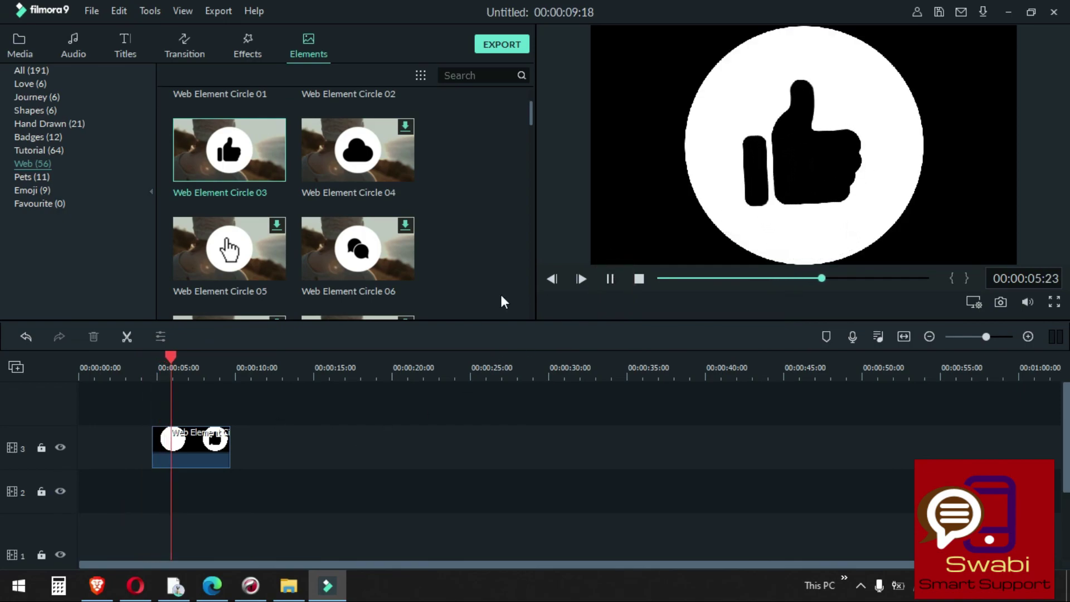
{"action": "left_click", "coordinate": [612, 277]}
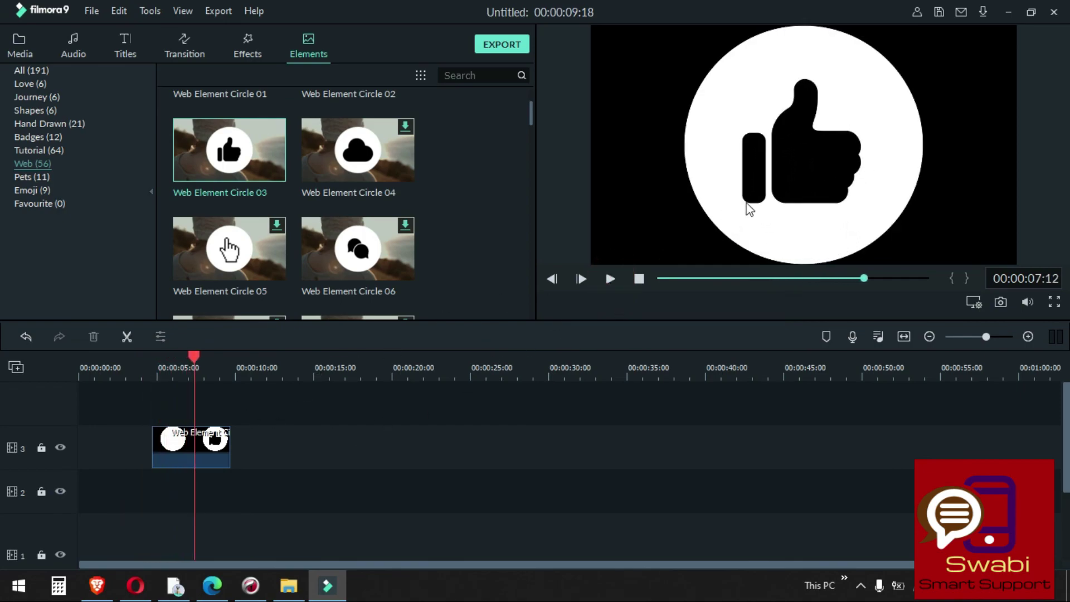
Shrink the thumbs-up element to under half its size and move it into the lower-right corner of the video frame.
{"action": "left_click", "coordinate": [763, 161]}
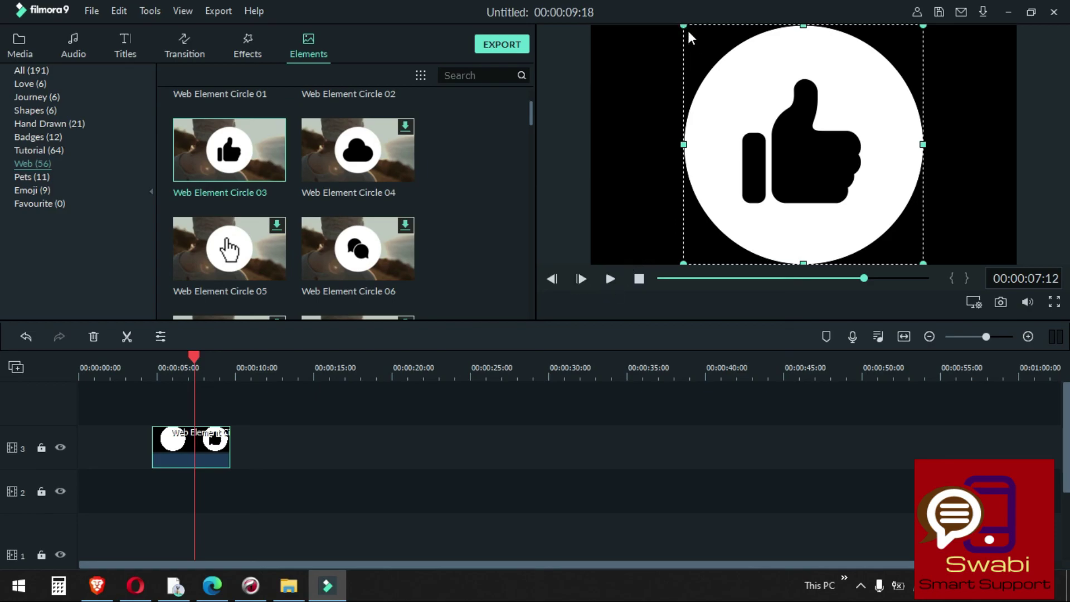
{"action": "left_click_drag", "start_coordinate": [684, 26], "coordinate": [834, 184]}
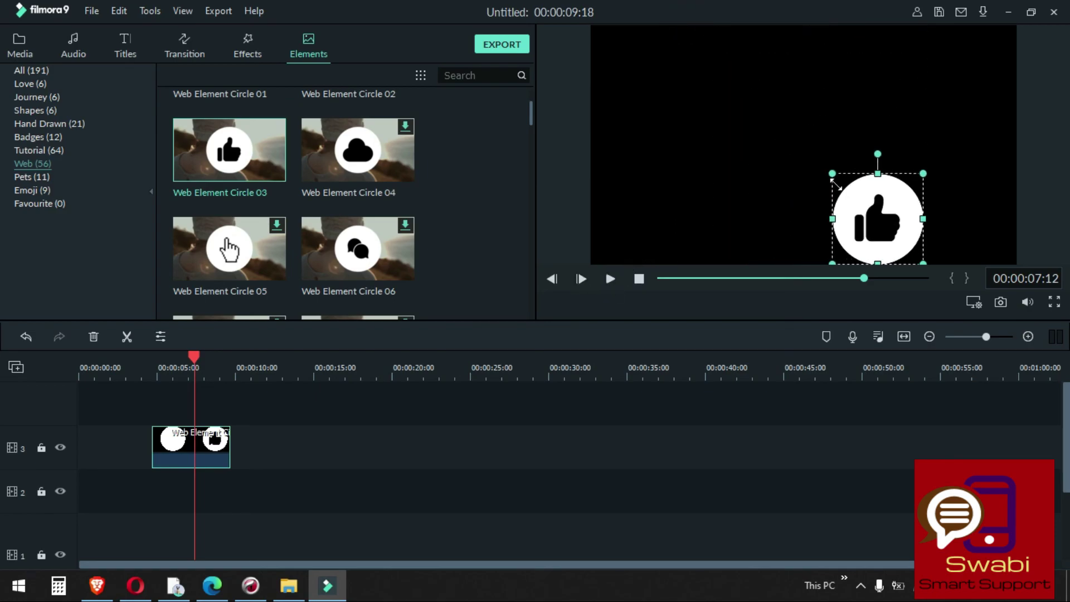
{"action": "left_click_drag", "start_coordinate": [873, 225], "coordinate": [965, 225]}
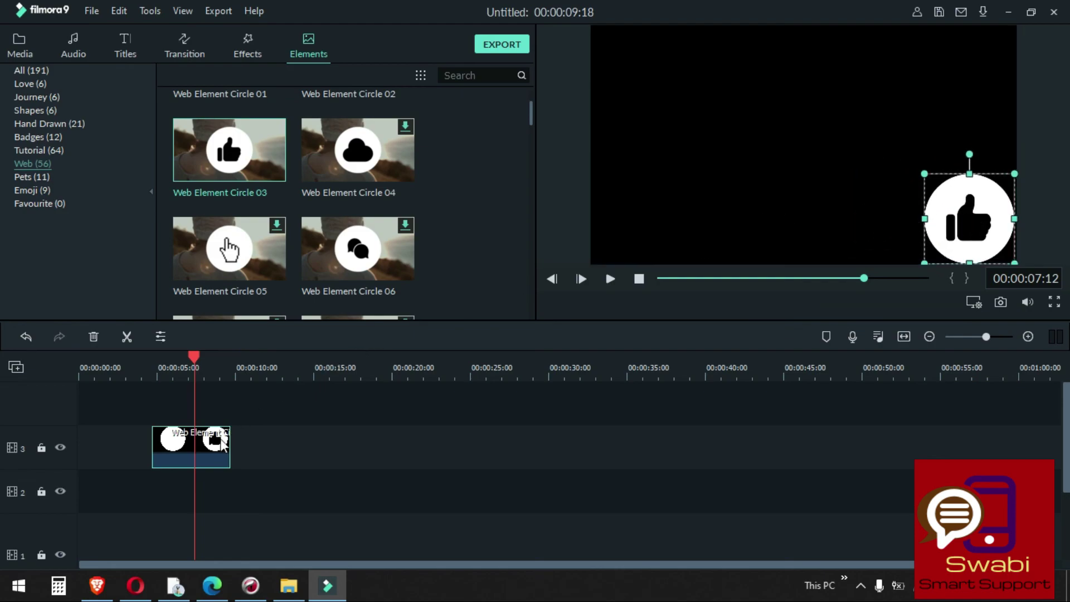
Place My Video1 at the start of track 2 beneath the thumbs-up element and preview the overlay from 00:00:03:16.
{"action": "left_click", "coordinate": [20, 45]}
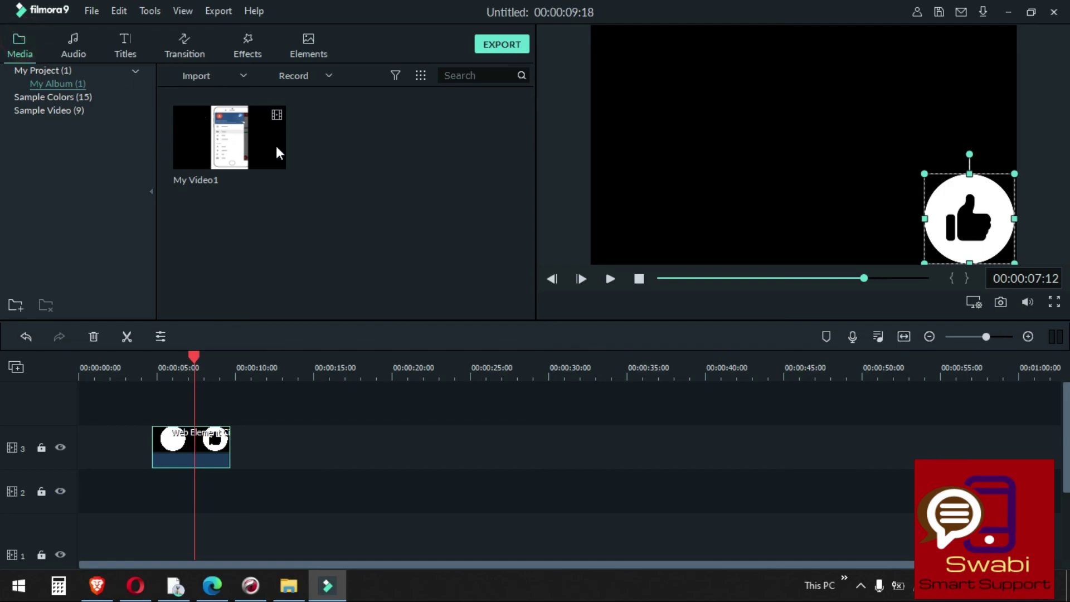
{"action": "left_click_drag", "start_coordinate": [191, 365], "coordinate": [78, 485]}
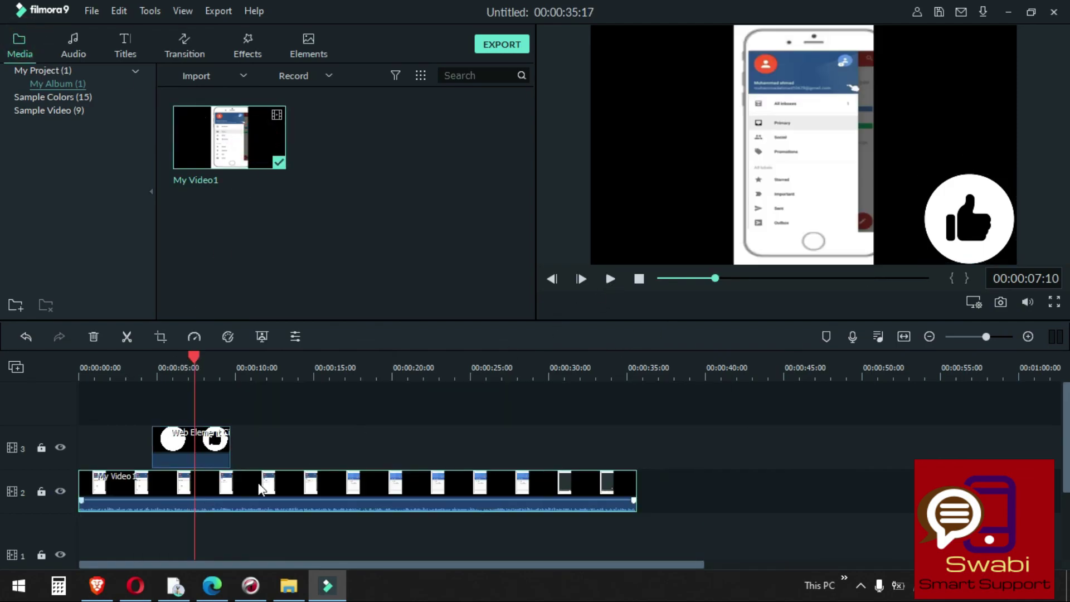
{"action": "left_click", "coordinate": [136, 357]}
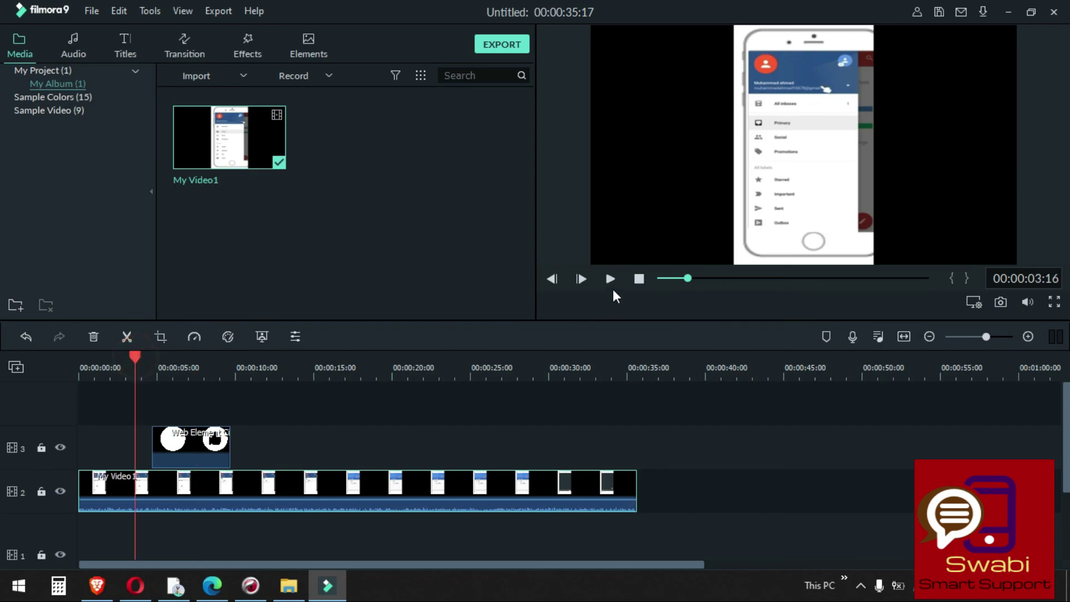
{"action": "left_click", "coordinate": [611, 278]}
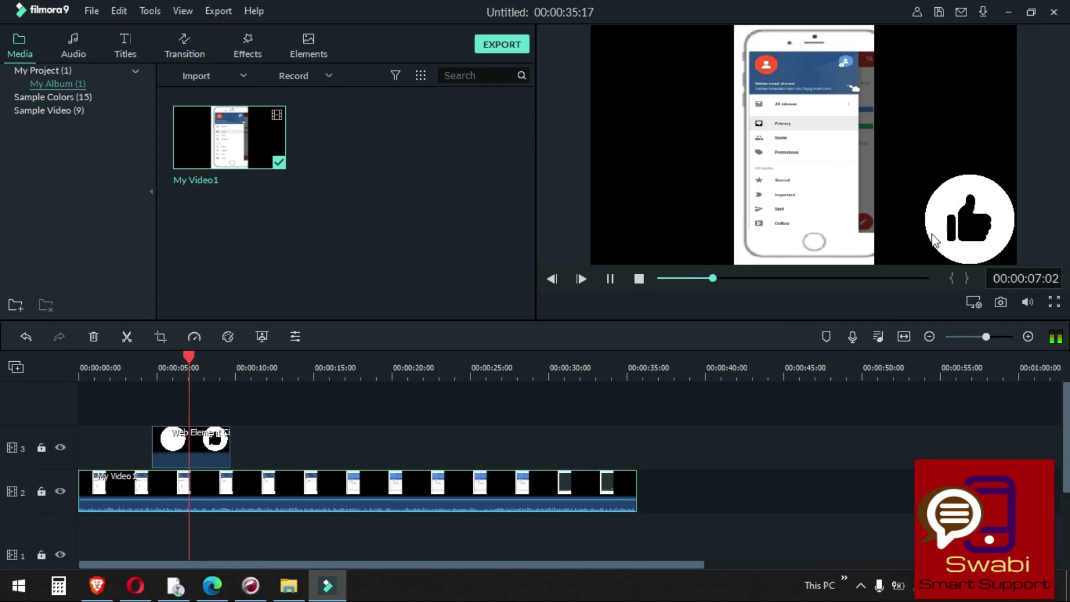
Look through the Web, Pets and Emoji categories of the Elements library.
{"action": "left_click", "coordinate": [324, 44]}
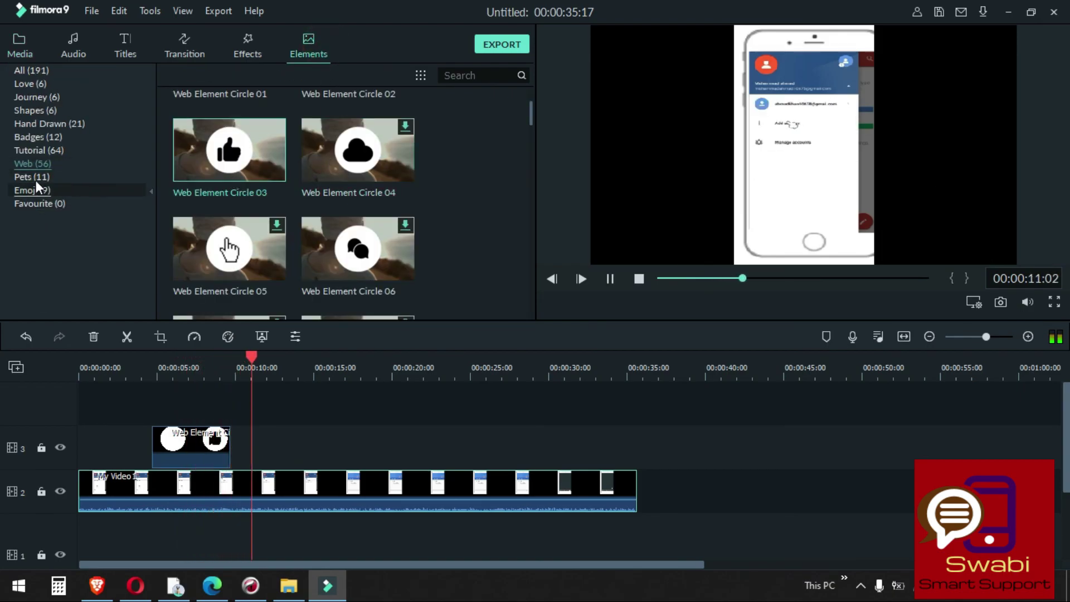
{"action": "scroll", "coordinate": [373, 221], "scroll_direction": "down", "scroll_amount": 5}
{"action": "scroll", "coordinate": [219, 245], "scroll_direction": "up", "scroll_amount": 5}
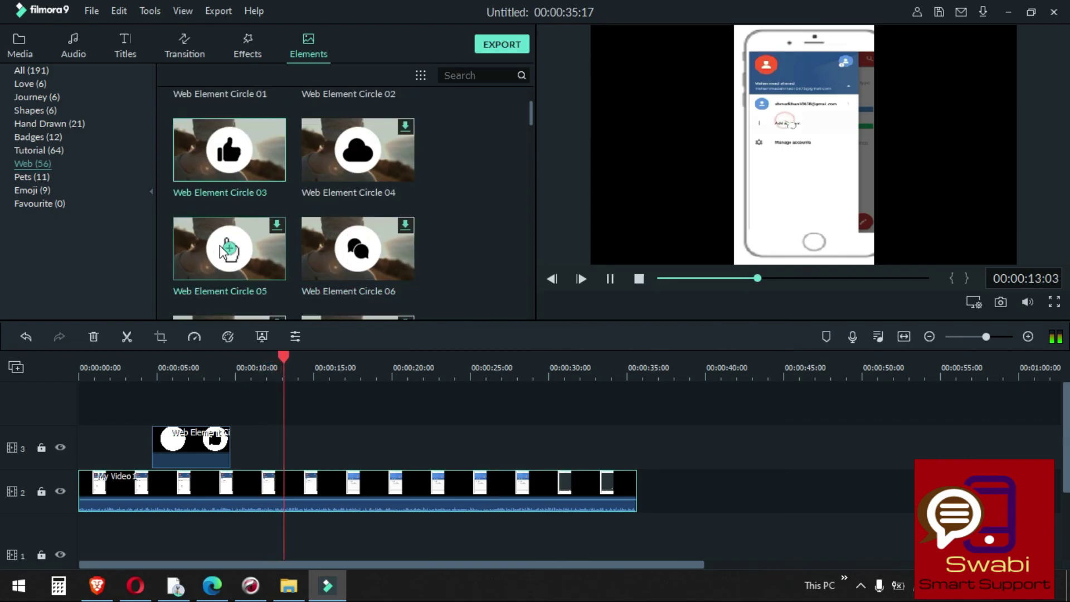
{"action": "scroll", "coordinate": [391, 240], "scroll_direction": "down", "scroll_amount": 10}
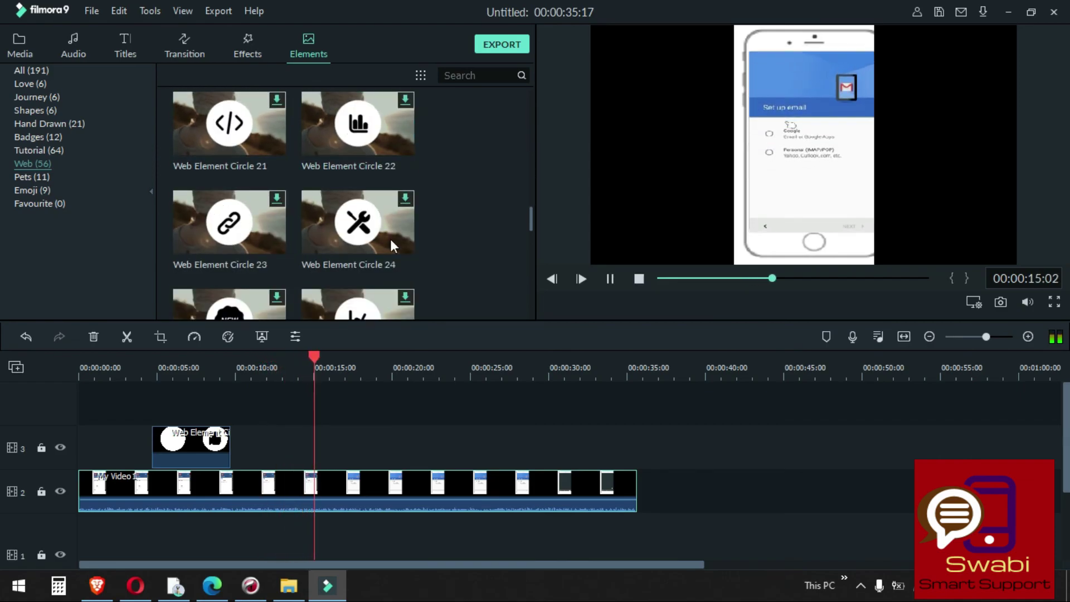
{"action": "scroll", "coordinate": [390, 238], "scroll_direction": "down", "scroll_amount": 10}
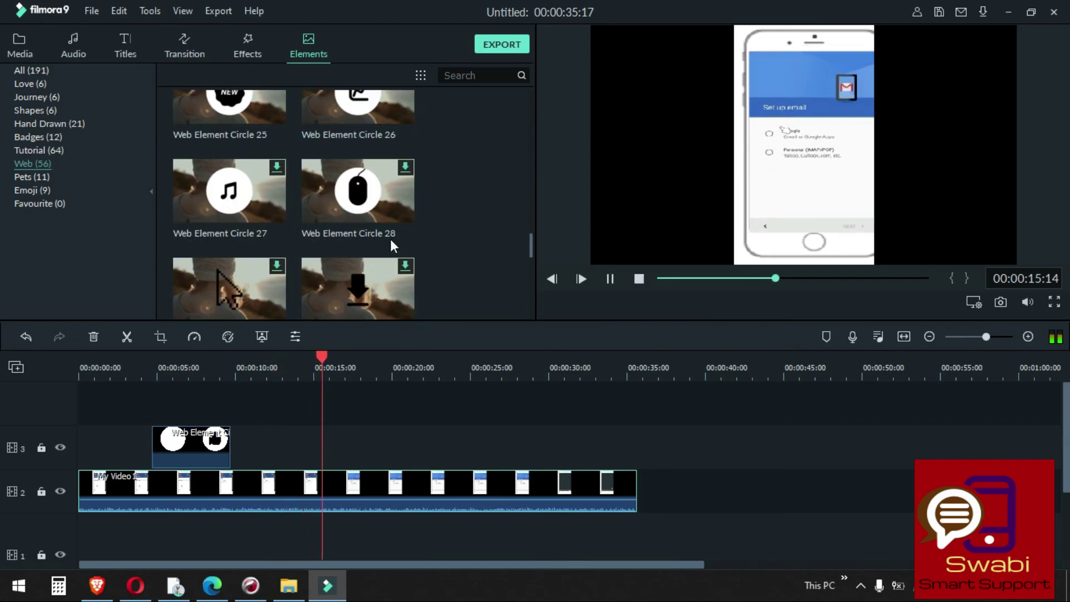
{"action": "left_click", "coordinate": [29, 181]}
{"action": "scroll", "coordinate": [342, 196], "scroll_direction": "down", "scroll_amount": 5}
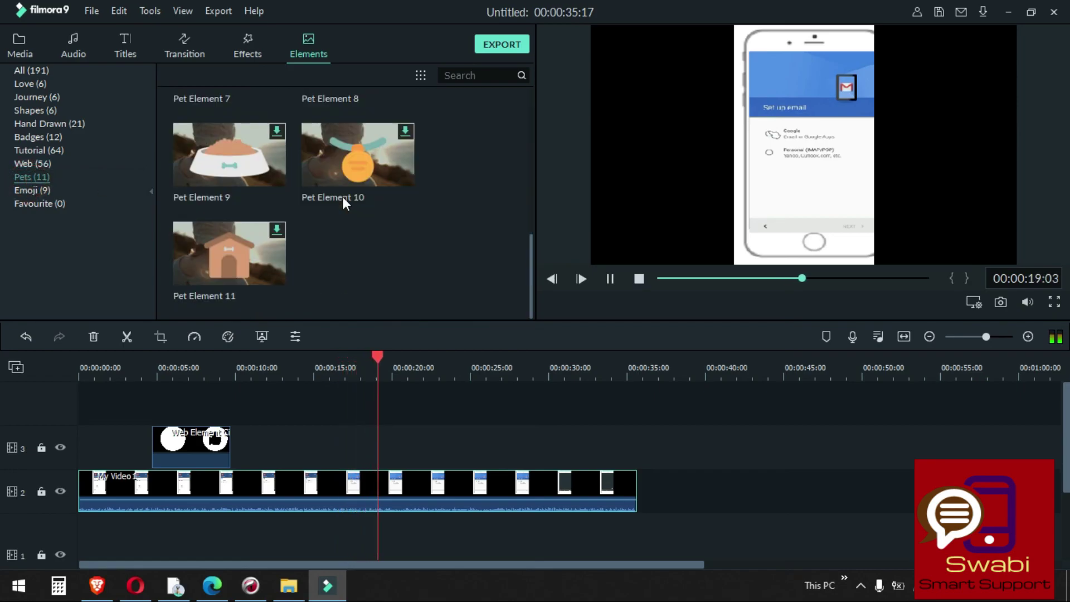
{"action": "scroll", "coordinate": [343, 196], "scroll_direction": "up", "scroll_amount": 3}
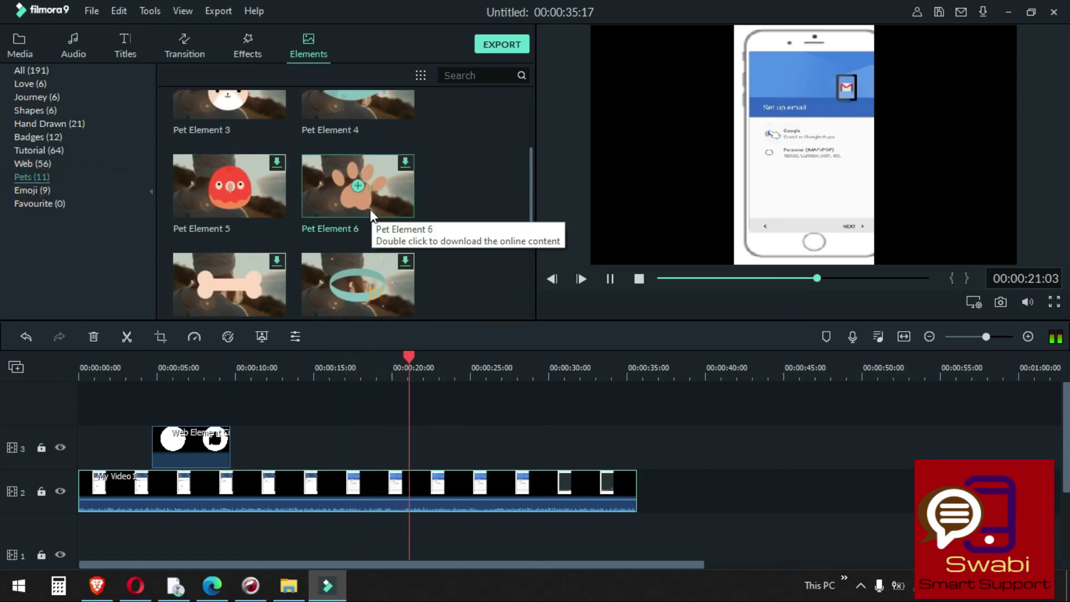
{"action": "scroll", "coordinate": [372, 202], "scroll_direction": "up", "scroll_amount": 2}
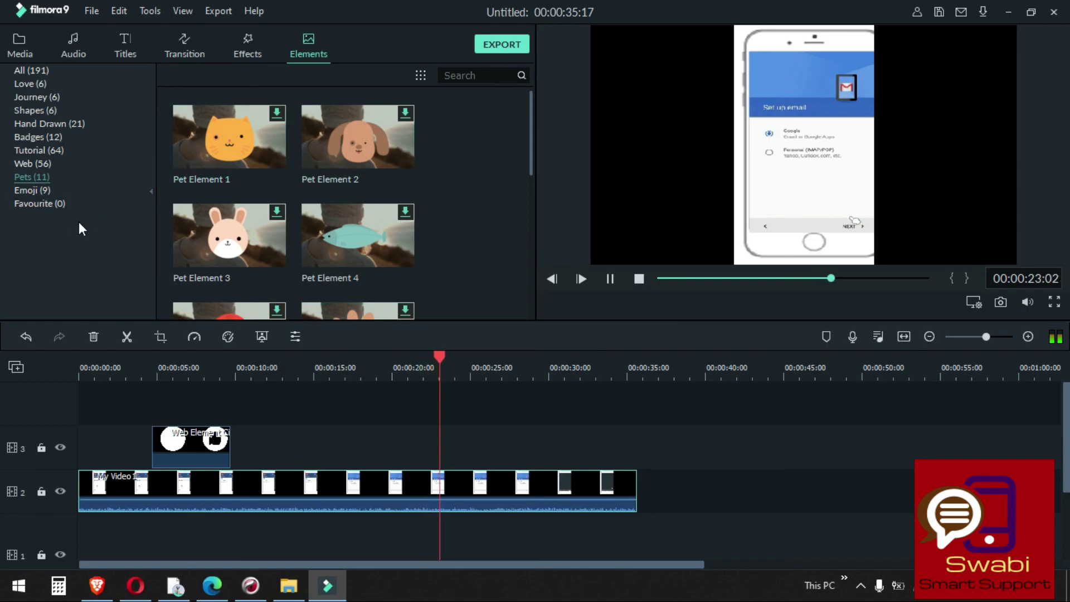
{"action": "left_click", "coordinate": [36, 205]}
{"action": "left_click", "coordinate": [35, 189]}
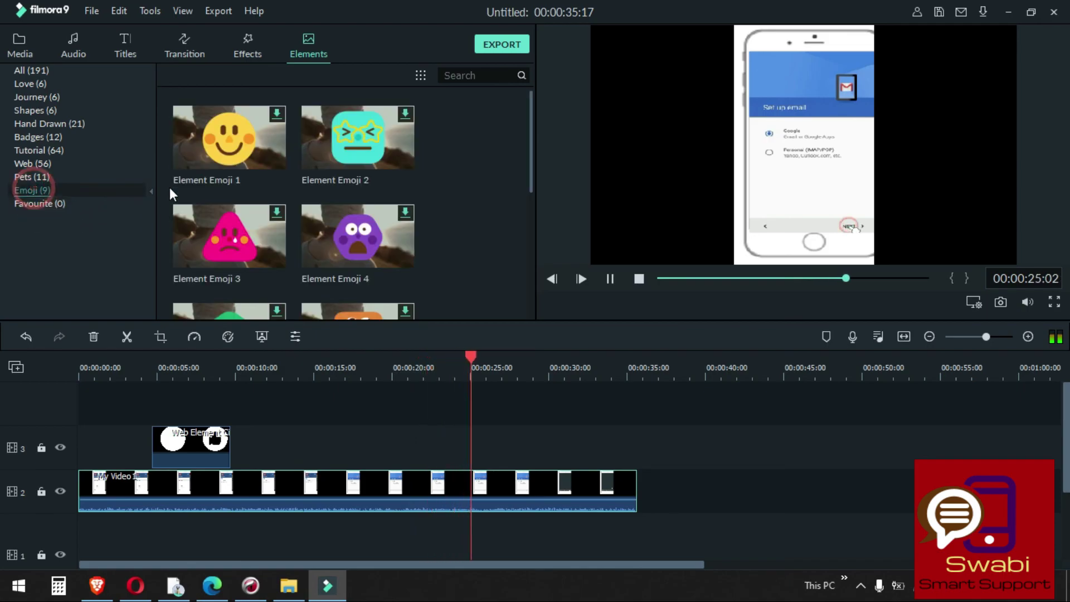
{"action": "scroll", "coordinate": [362, 182], "scroll_direction": "down", "scroll_amount": 3}
{"action": "scroll", "coordinate": [362, 182], "scroll_direction": "up", "scroll_amount": 3}
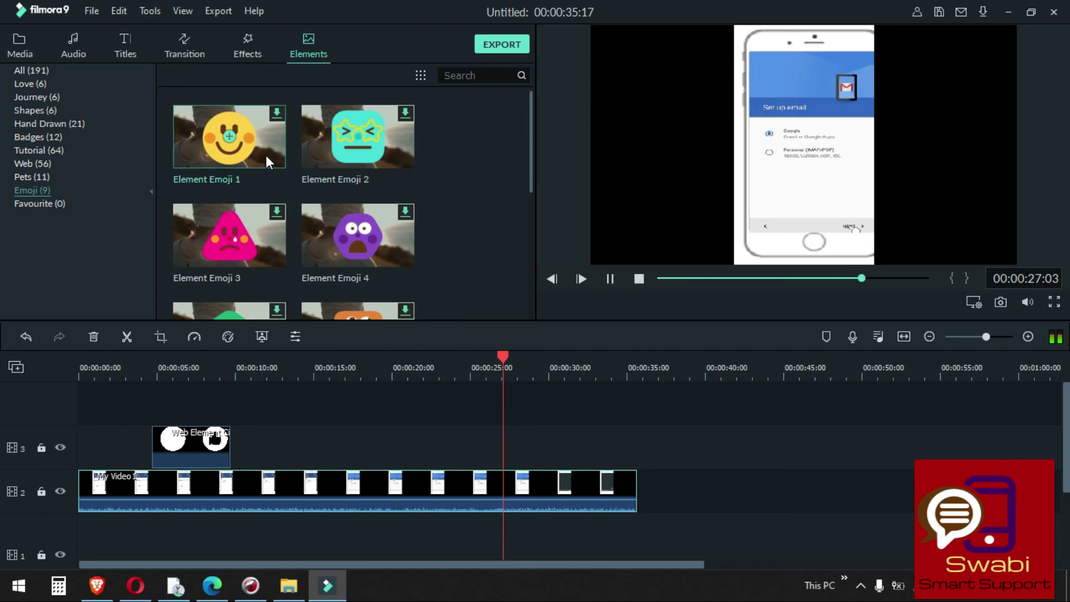
{"action": "left_click", "coordinate": [460, 137]}
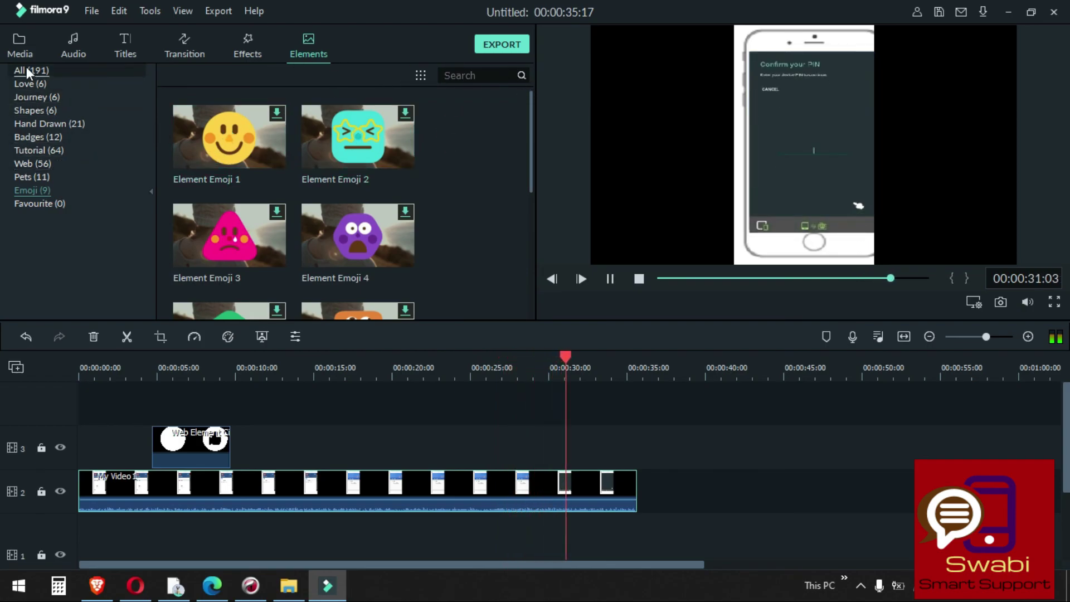
Clear the timeline by deleting the My Video1 clip from track 2 and the thumbs-up element from track 3.
{"action": "left_click", "coordinate": [19, 45]}
{"action": "left_click", "coordinate": [355, 212]}
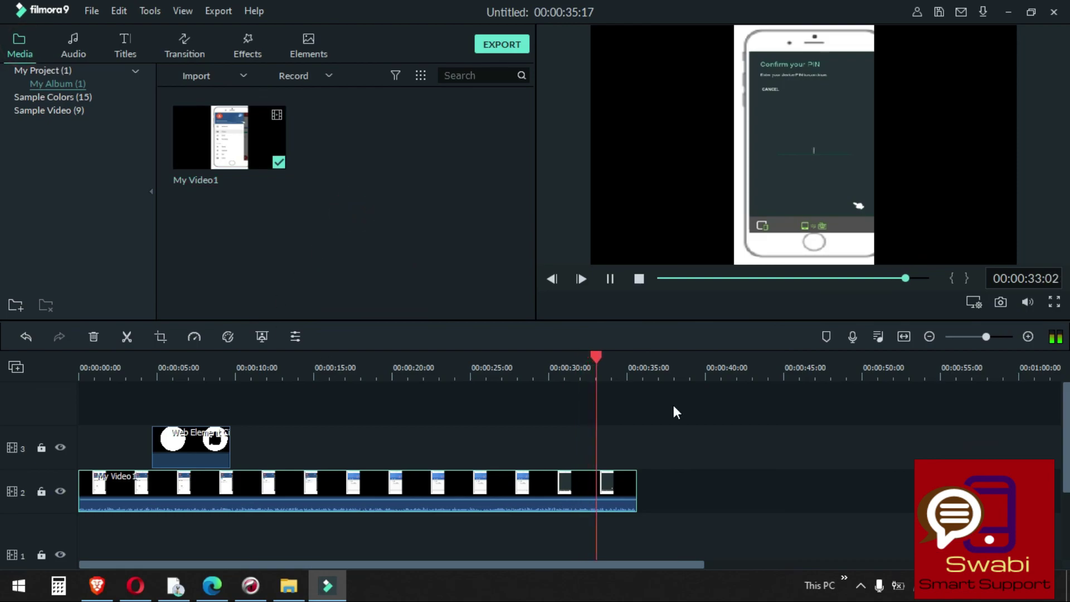
{"action": "left_click", "coordinate": [289, 494]}
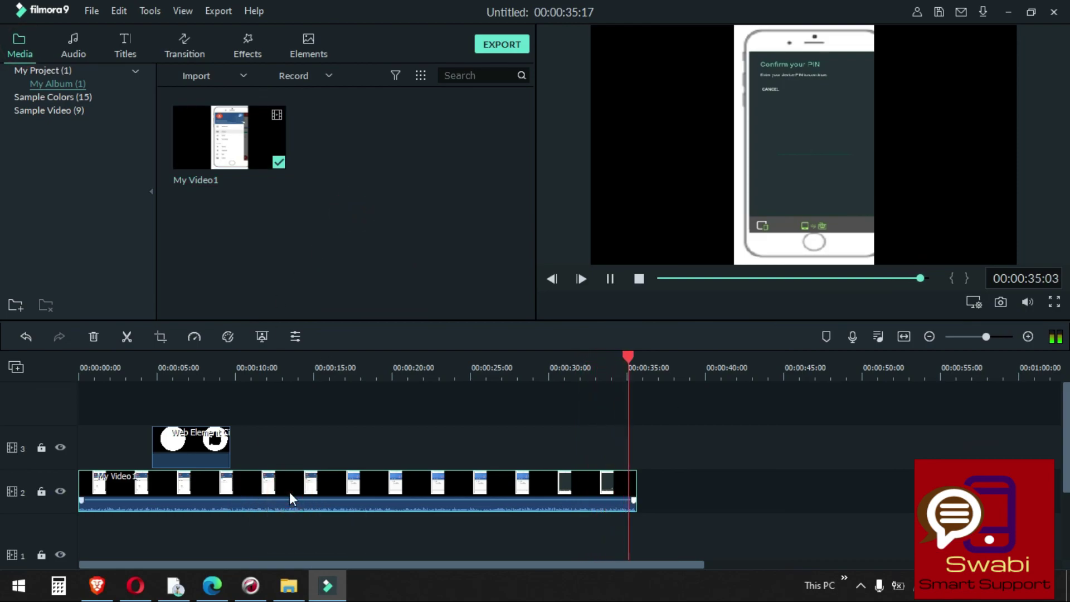
{"action": "key", "text": "Delete"}
{"action": "left_click", "coordinate": [200, 448]}
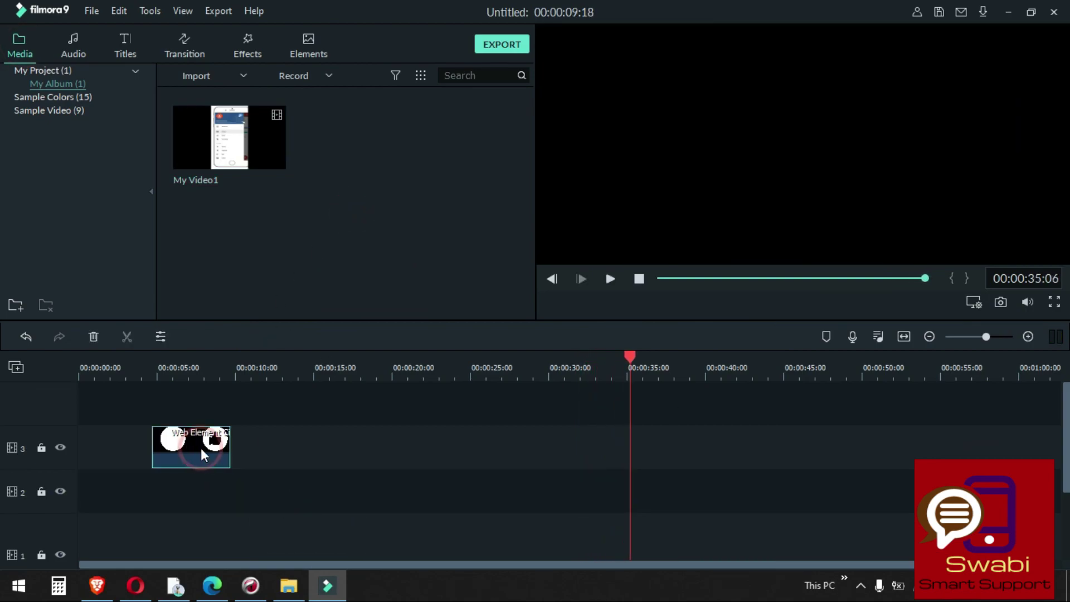
{"action": "key", "text": "Delete"}
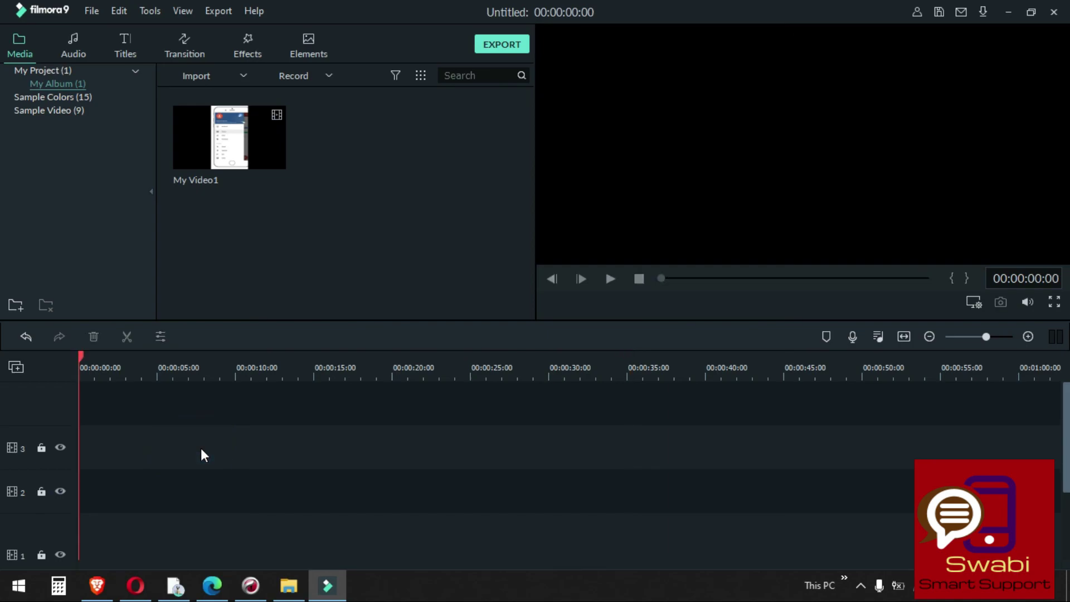
Add a new album under My Project in the media library and enter FIL as its name.
{"action": "left_click", "coordinate": [17, 307]}
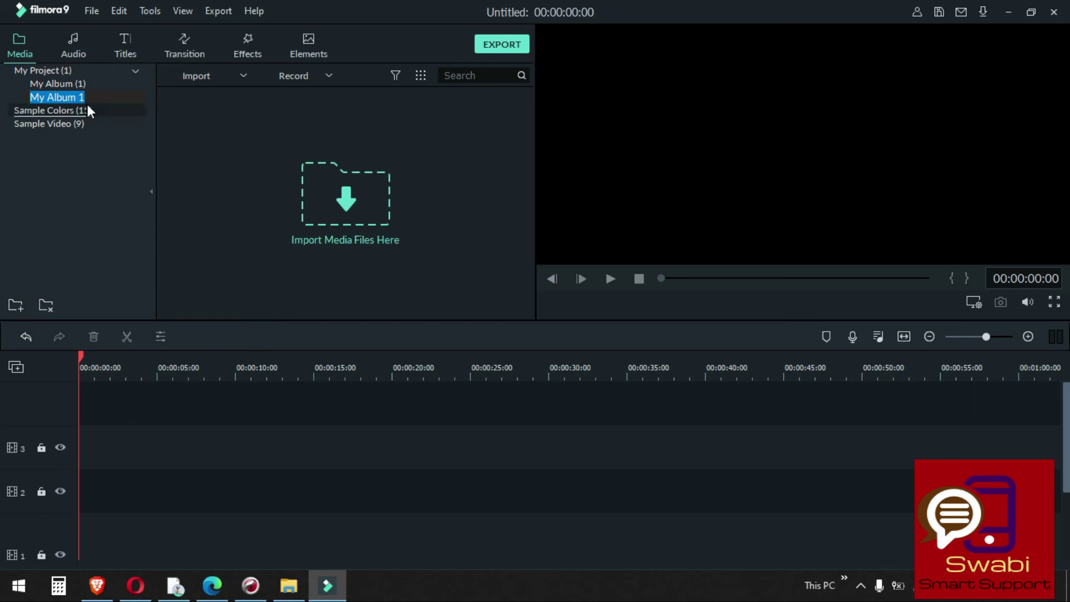
{"action": "left_click_drag", "start_coordinate": [90, 98], "coordinate": [30, 97]}
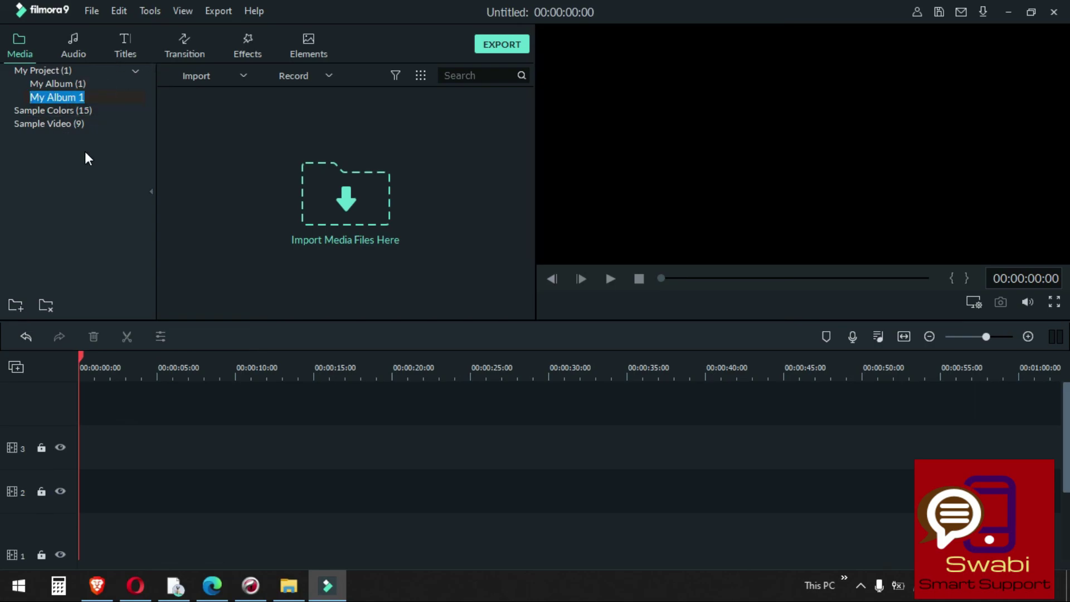
{"action": "type", "text": "FIL"}
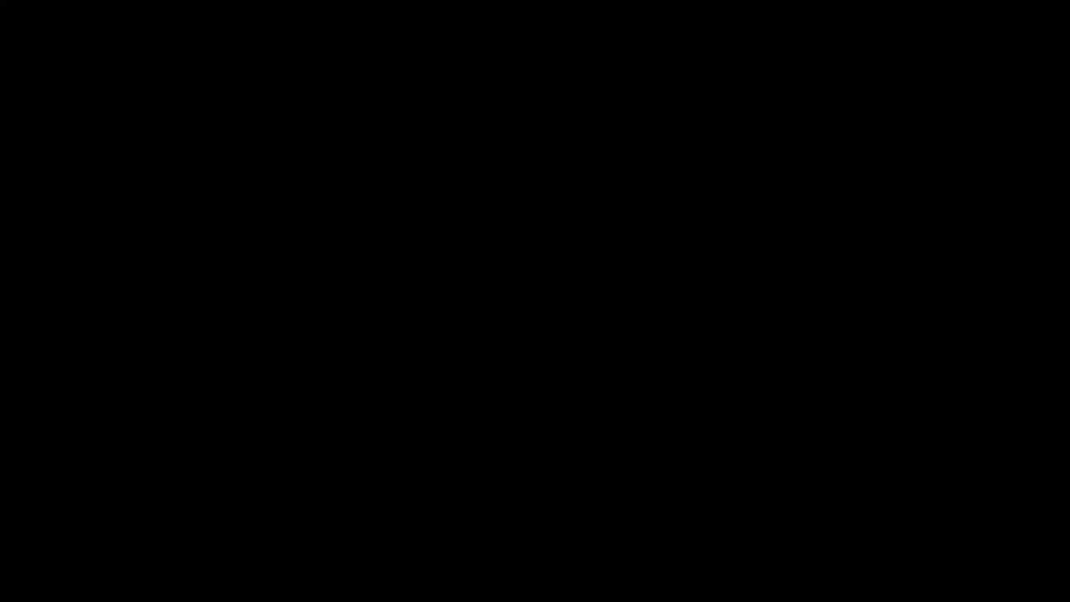